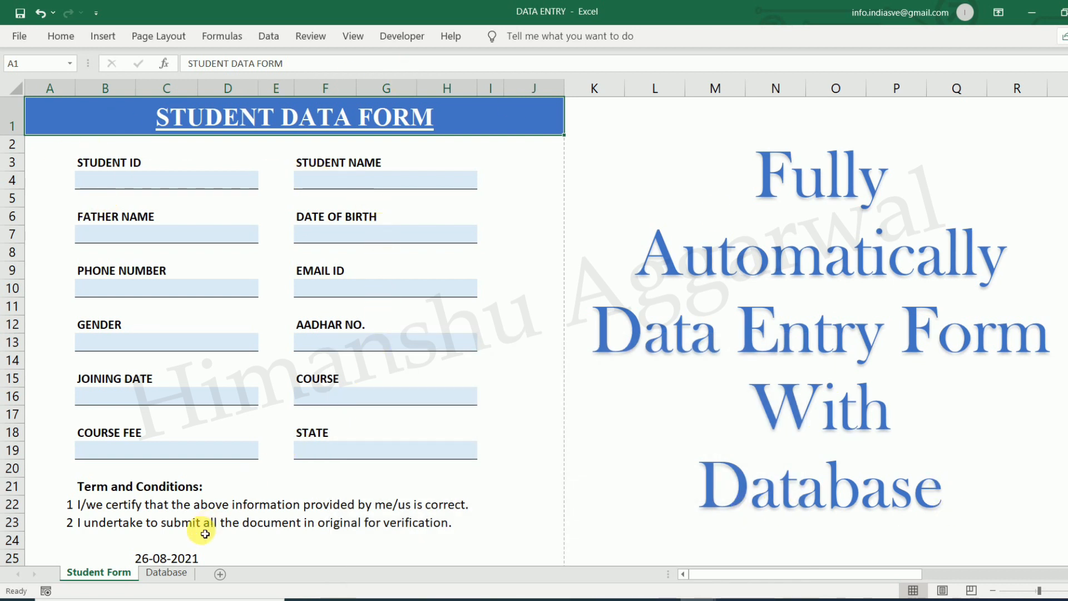
Check the Database headers, then enter the student ID and the student's name in the form
{"action": "left_click", "coordinate": [166, 572]}
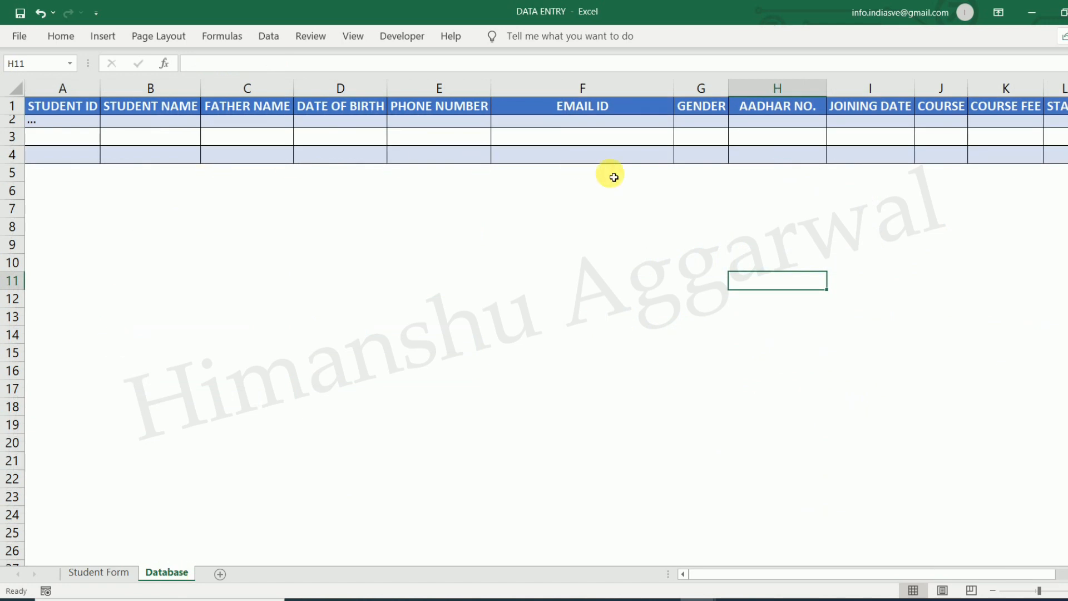
{"action": "left_click", "coordinate": [127, 572]}
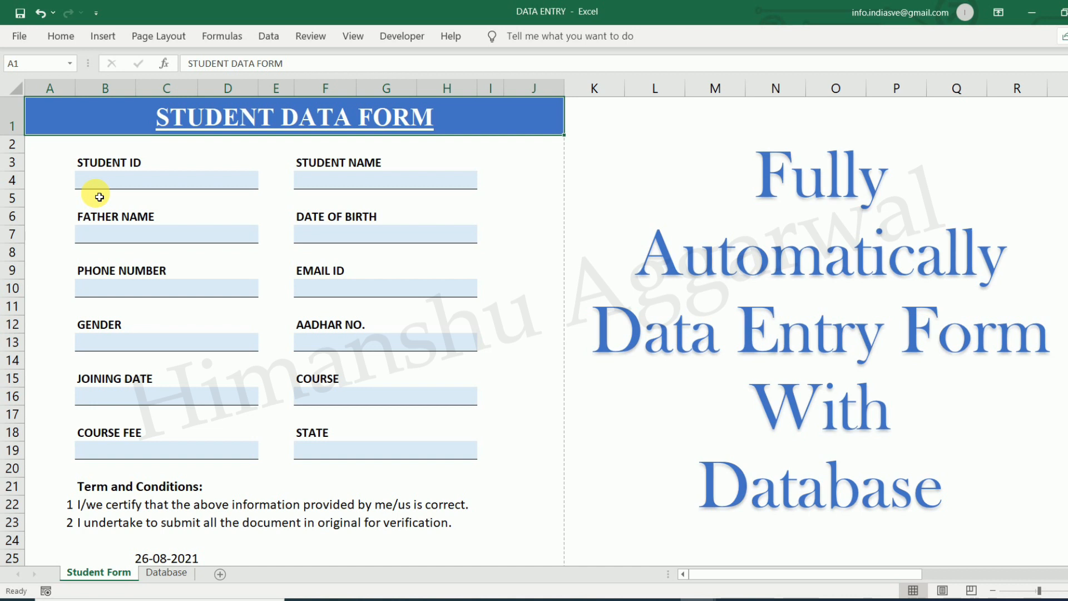
{"action": "left_click", "coordinate": [128, 185]}
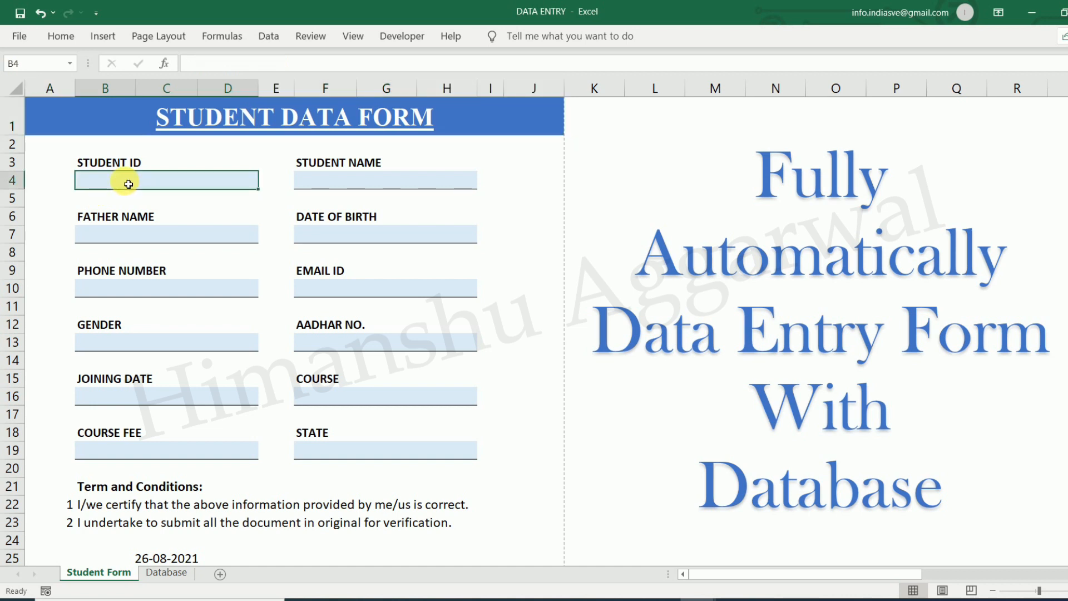
{"action": "type", "text": "S"}
{"action": "key", "text": "BackSpace"}
{"action": "key", "text": "BackSpace"}
{"action": "left_click", "coordinate": [202, 254]}
{"action": "left_click", "coordinate": [174, 181]}
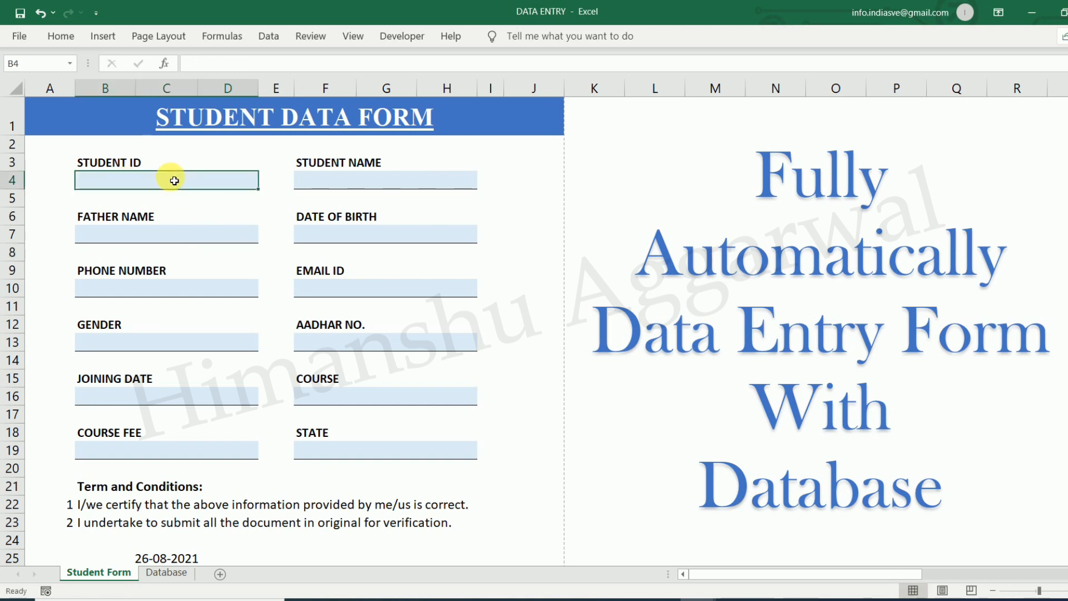
{"action": "type", "text": "S01"}
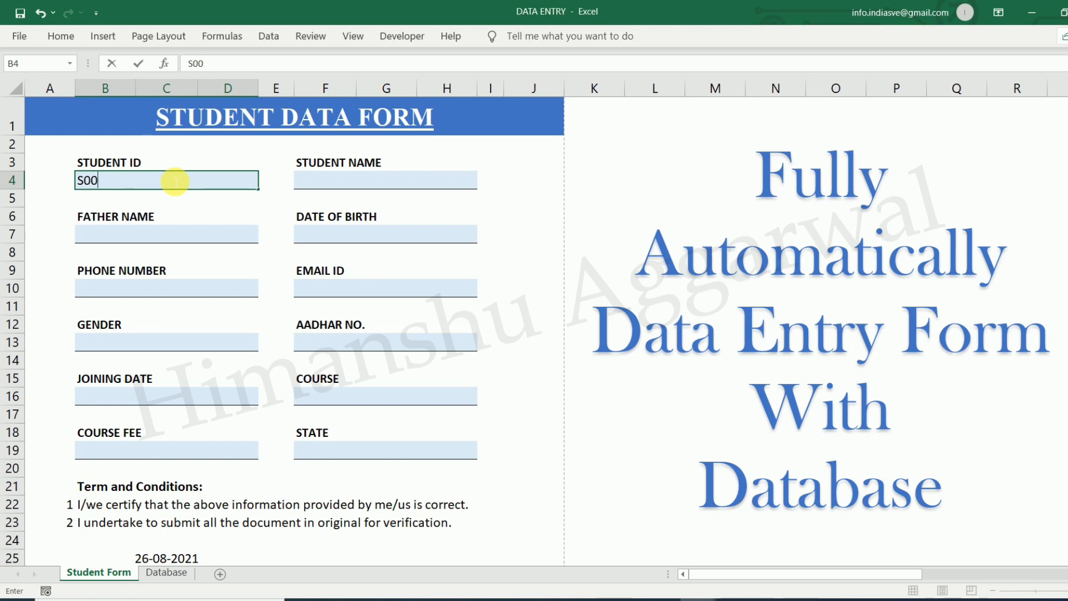
{"action": "left_click", "coordinate": [352, 179]}
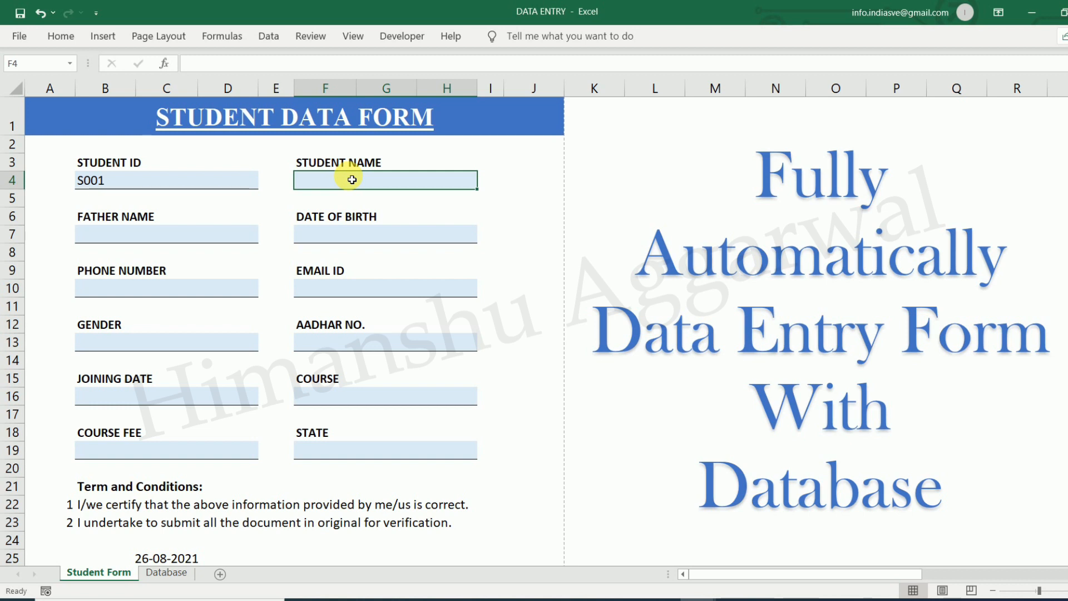
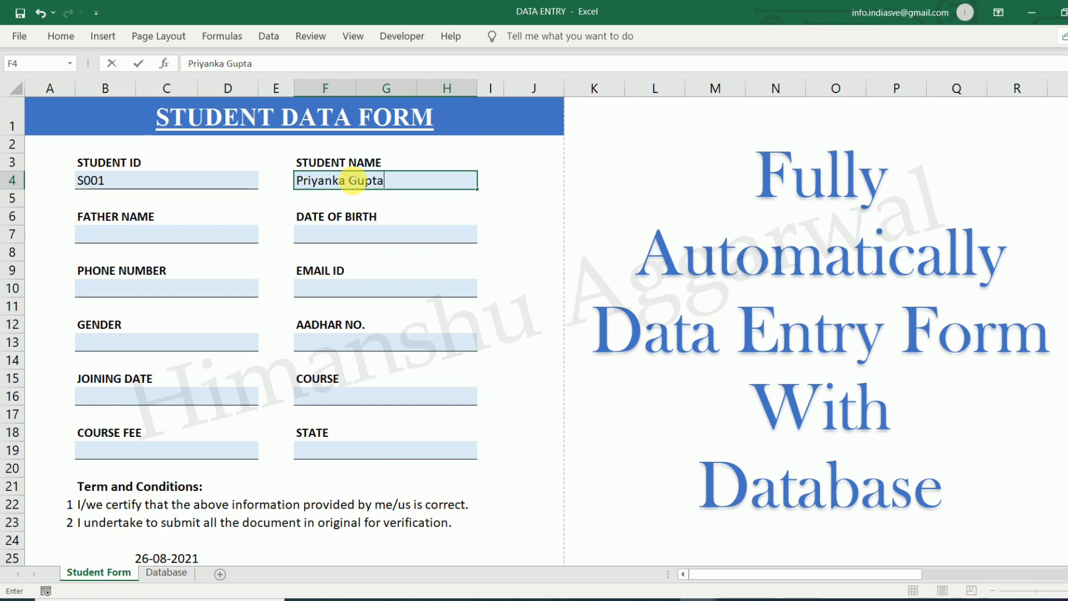
{"action": "left_click", "coordinate": [197, 238]}
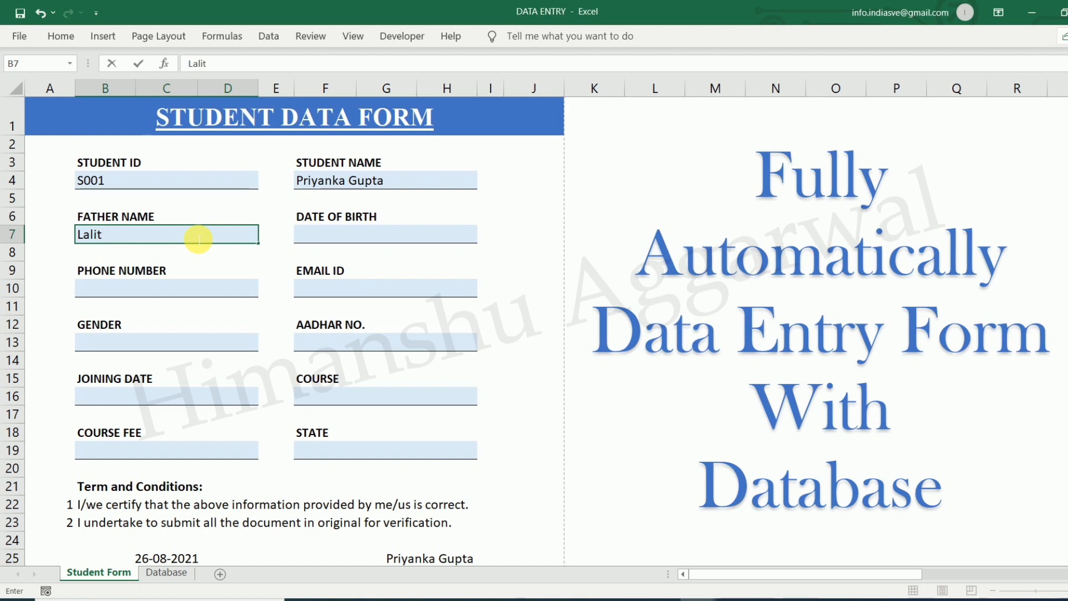
{"action": "left_click", "coordinate": [332, 235]}
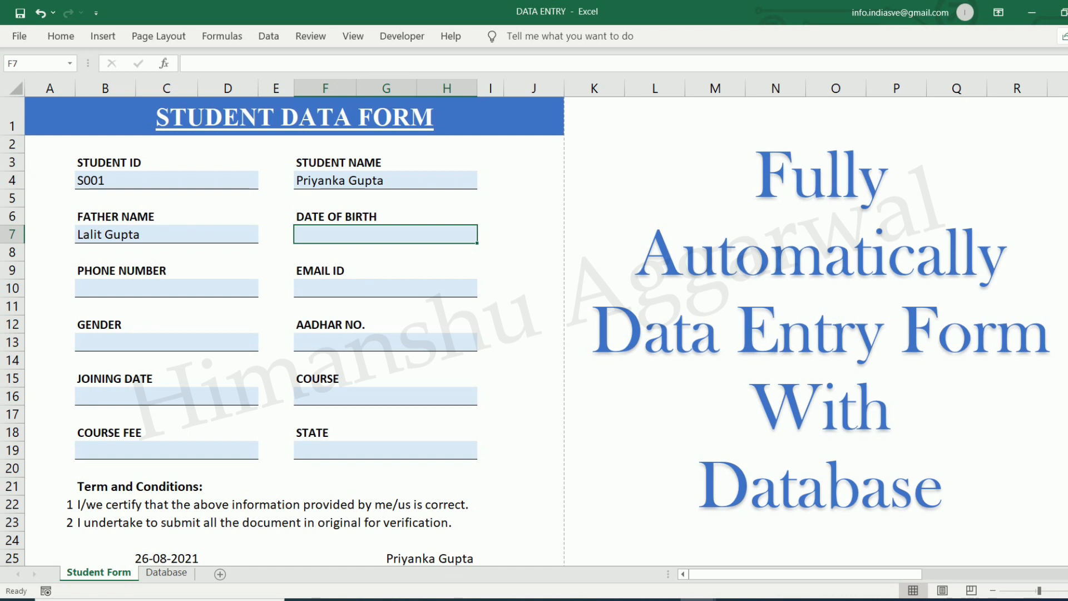
{"action": "type", "text": "23/11/1989"}
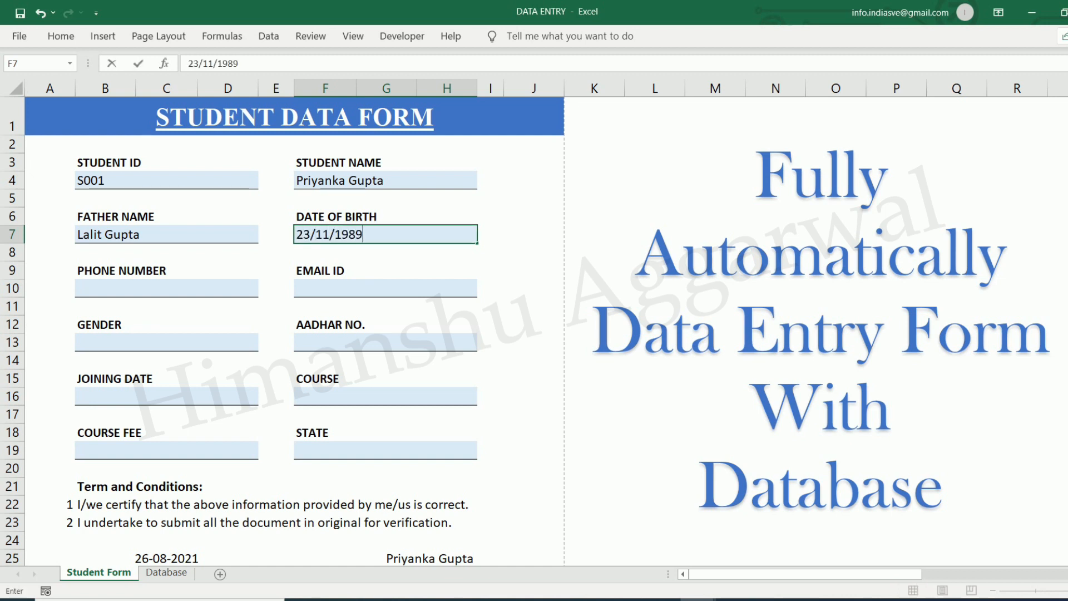
{"action": "left_click", "coordinate": [208, 289]}
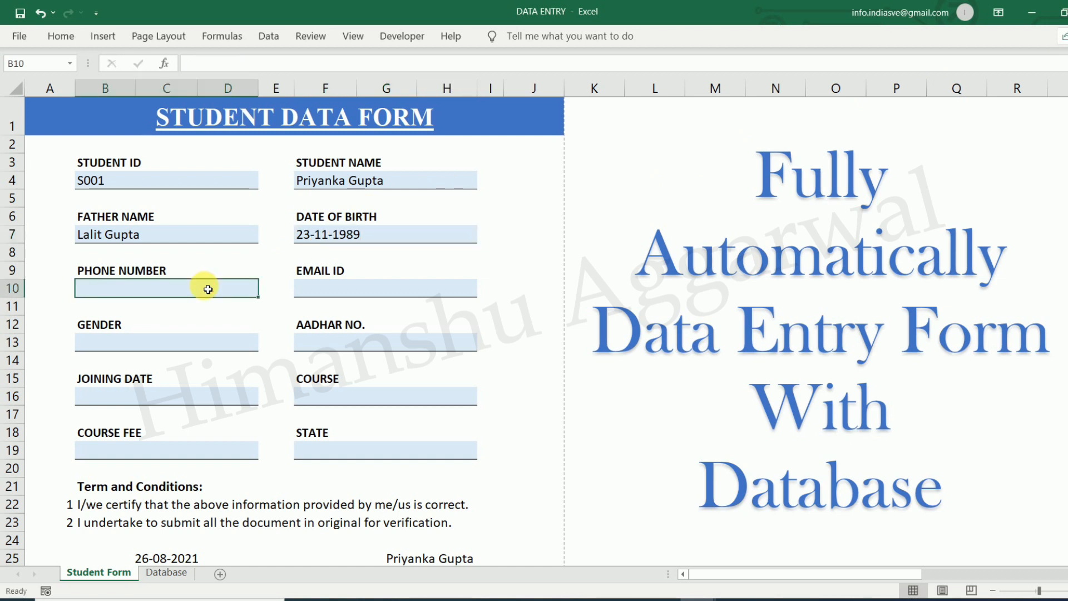
{"action": "type", "text": "99"}
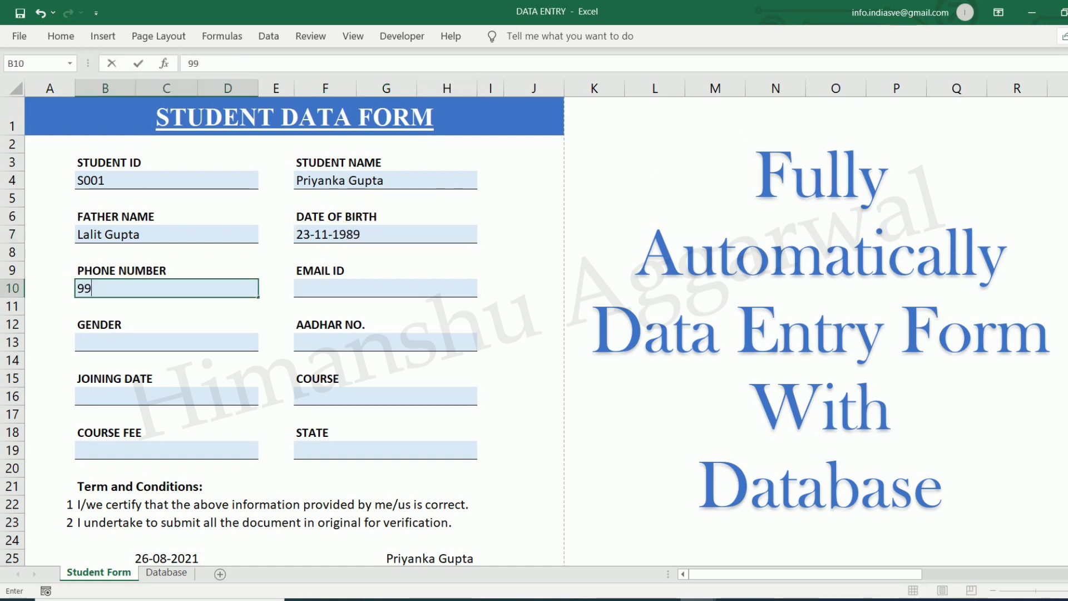
{"action": "type", "text": "9999999"}
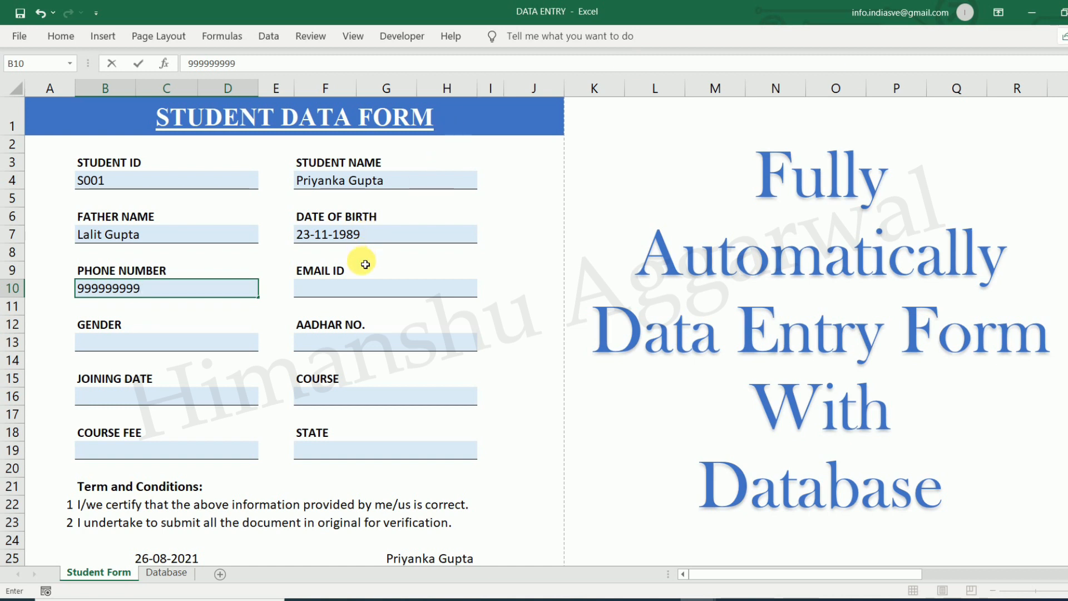
{"action": "left_click", "coordinate": [368, 292]}
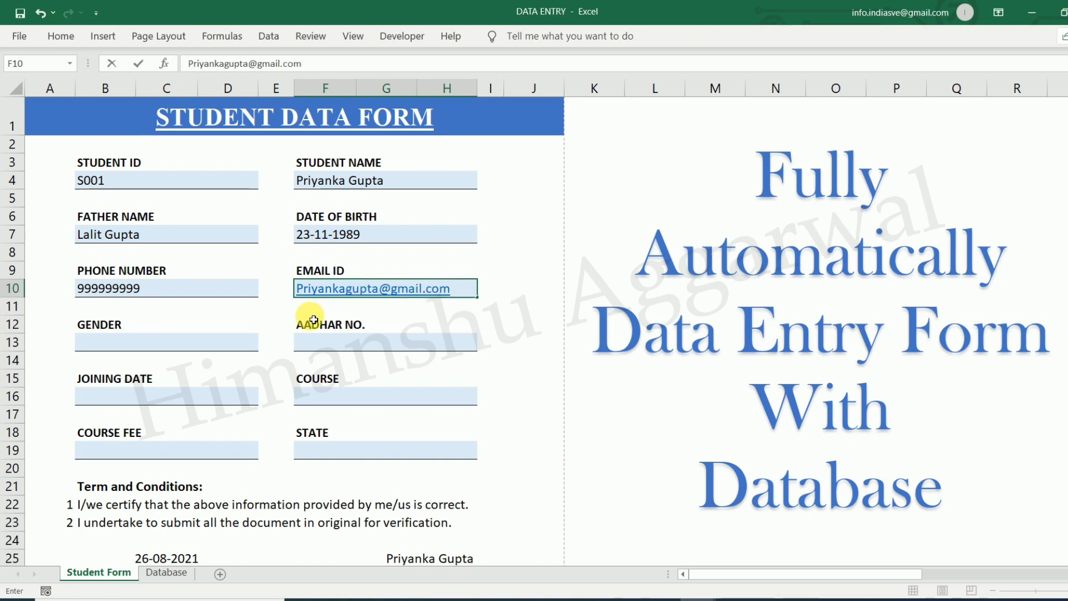
{"action": "left_click", "coordinate": [167, 344]}
Choose Female as gender, enter the Aadhar number and joining date 01-08-2021
{"action": "left_click", "coordinate": [263, 344]}
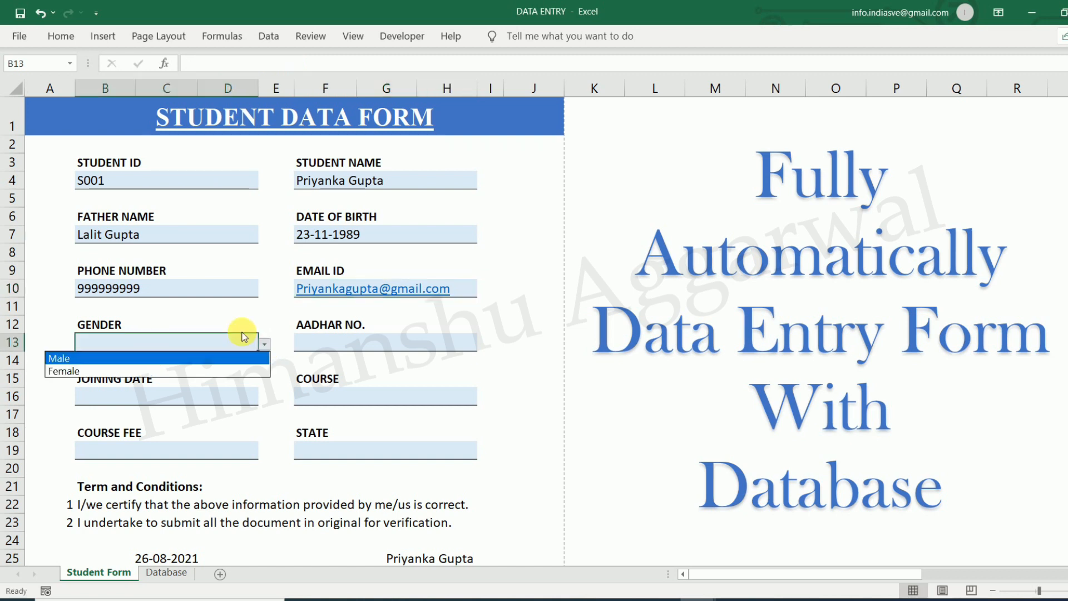
{"action": "left_click", "coordinate": [72, 371]}
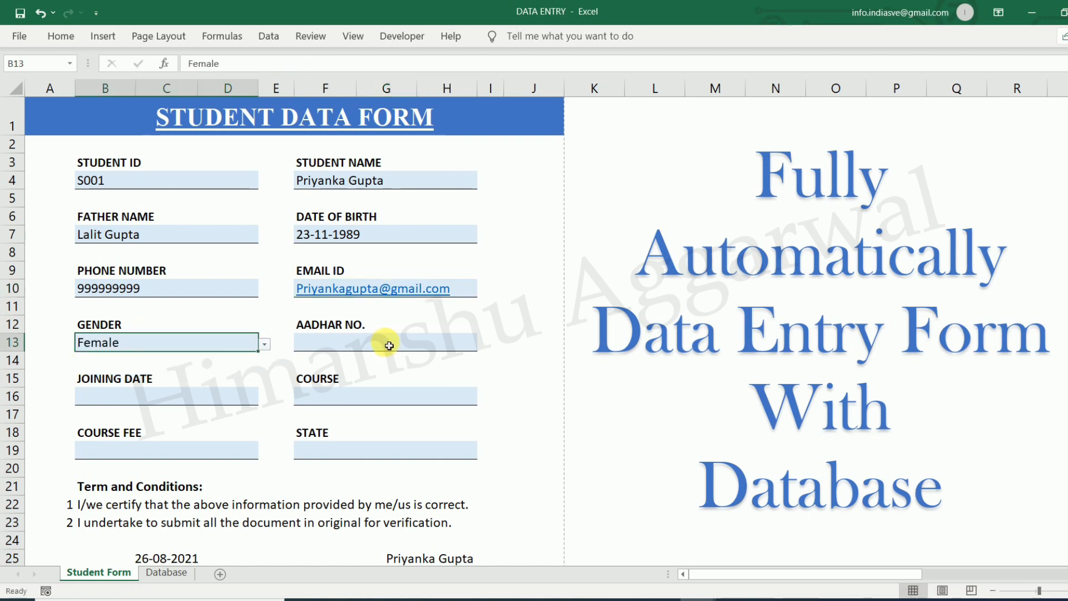
{"action": "left_click", "coordinate": [384, 345]}
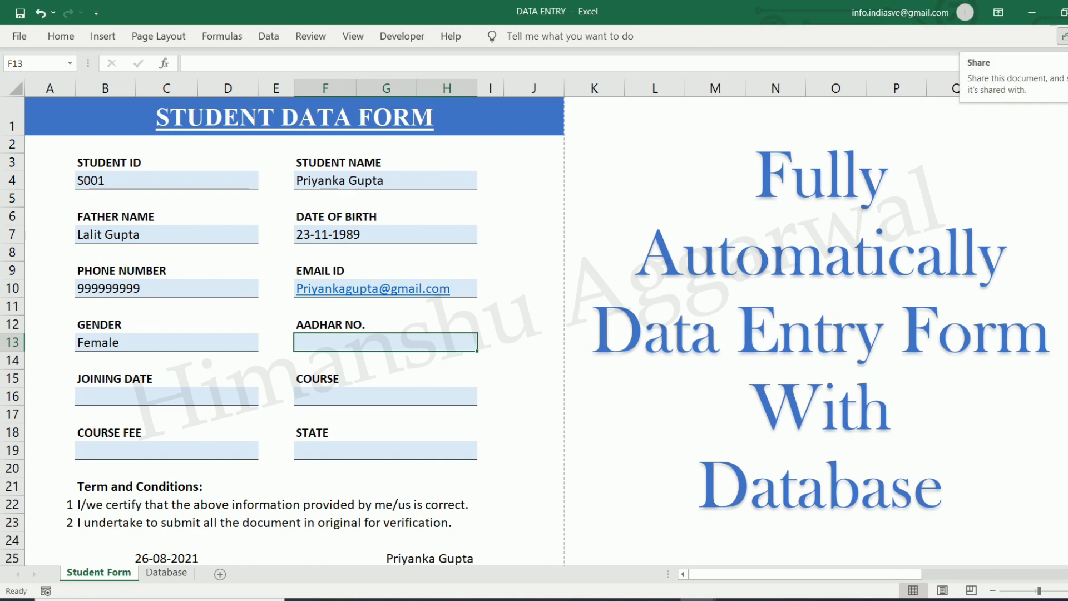
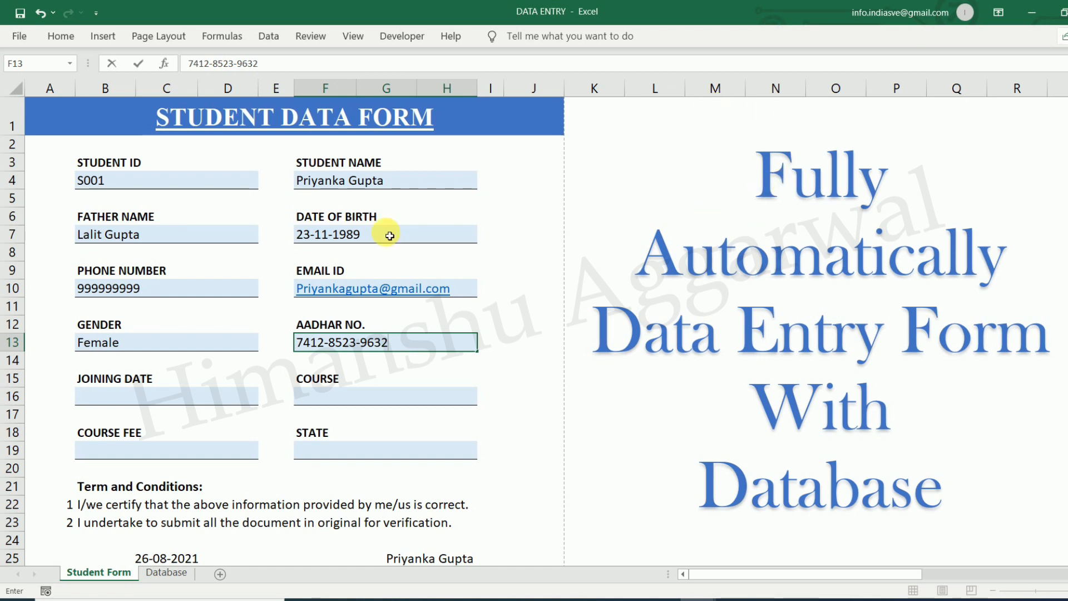
{"action": "left_click", "coordinate": [212, 396]}
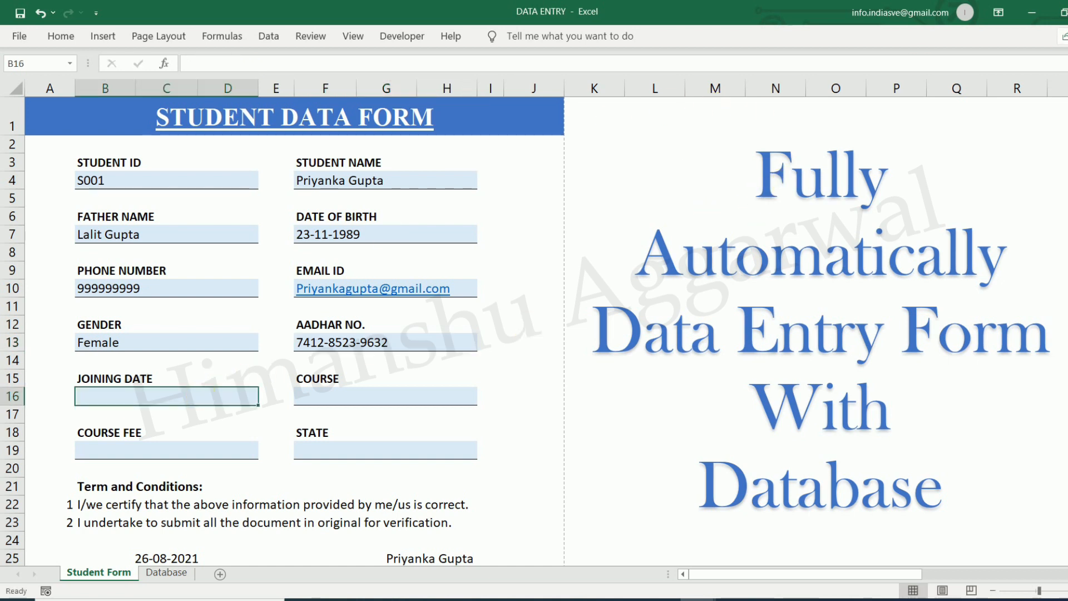
{"action": "type", "text": "01/8"}
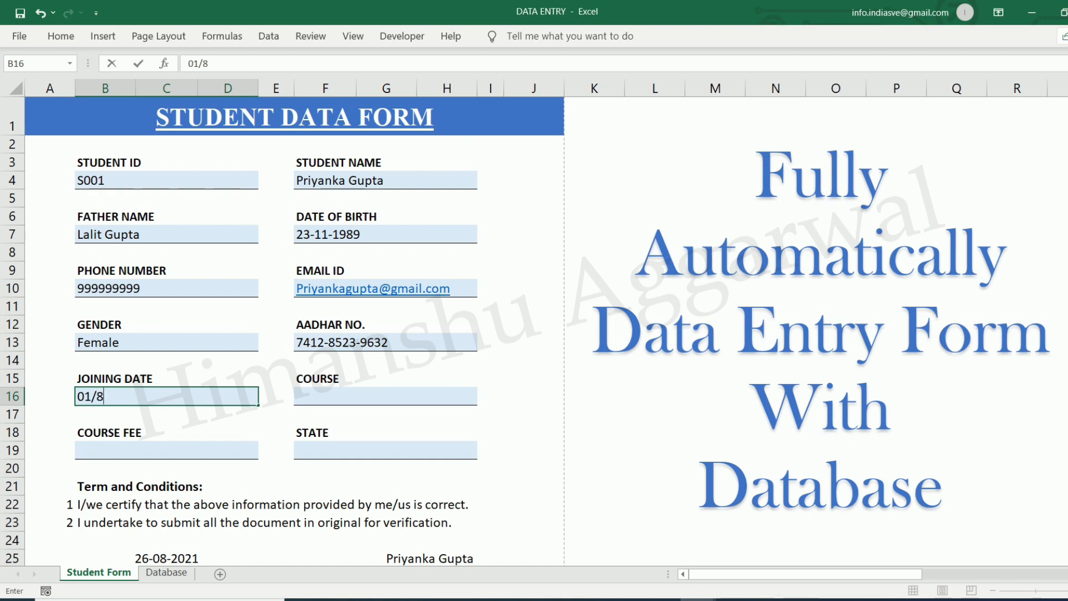
{"action": "type", "text": "/2021"}
{"action": "key", "text": "Return"}
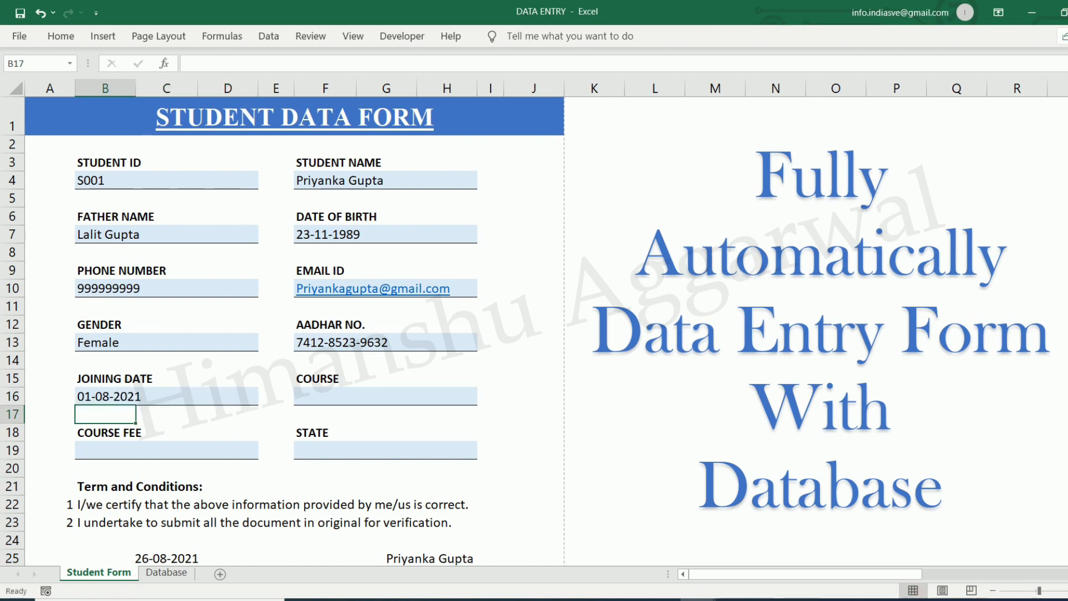
Pick course SAPFICO, enter course fee 5000 and state Delhi
{"action": "left_click", "coordinate": [390, 396]}
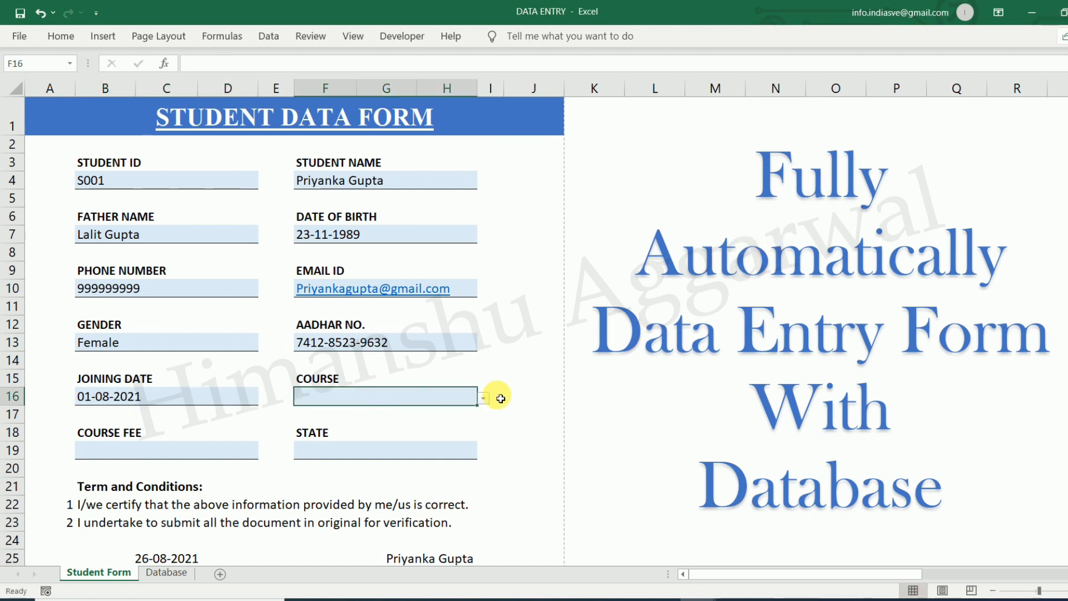
{"action": "left_click", "coordinate": [482, 398]}
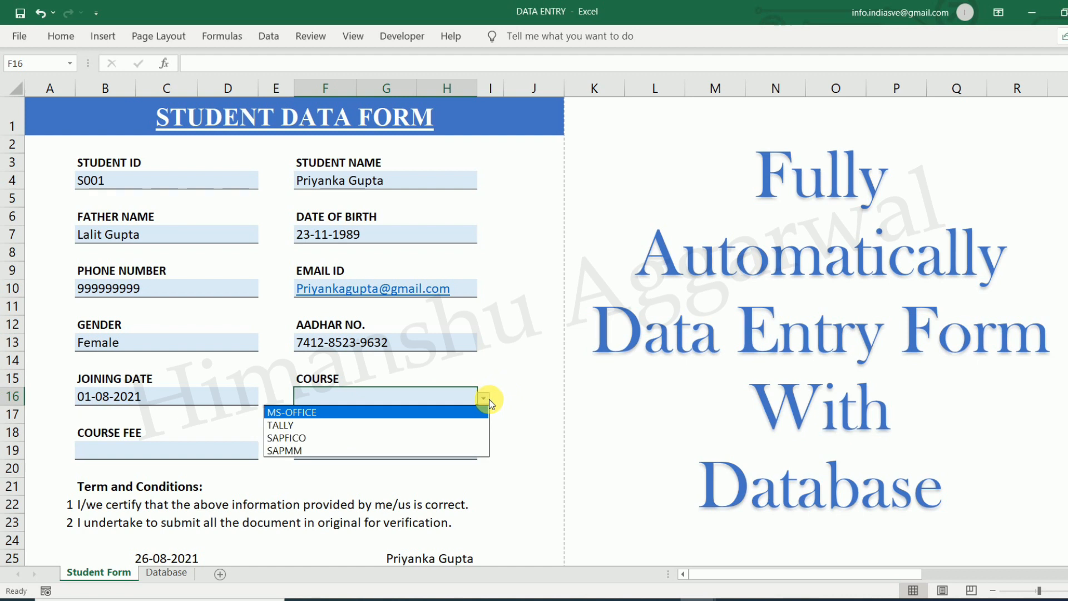
{"action": "left_click", "coordinate": [310, 438]}
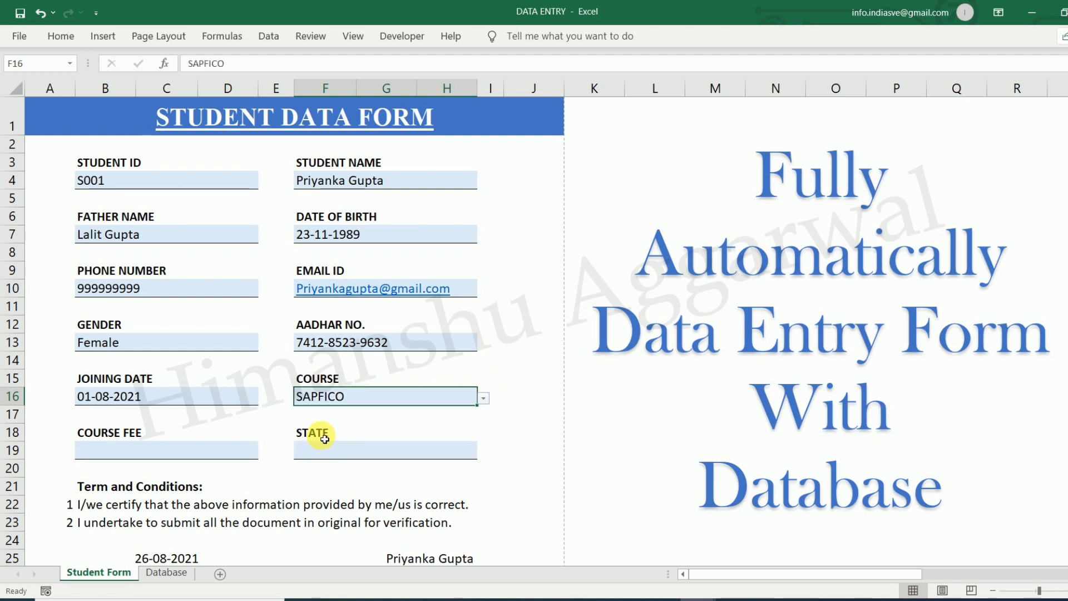
{"action": "left_click", "coordinate": [184, 453]}
{"action": "type", "text": "5000"}
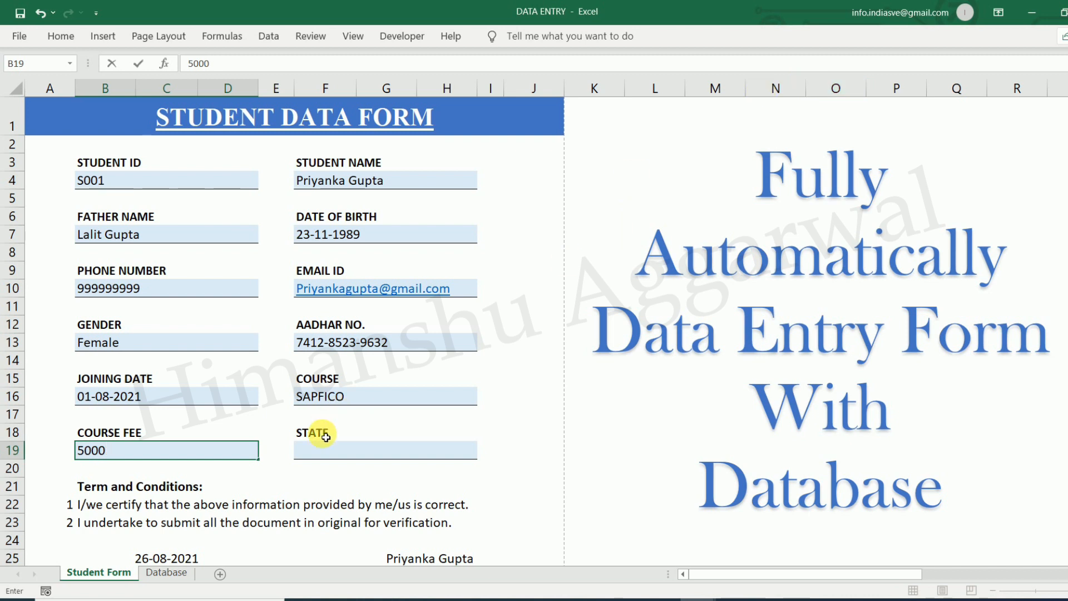
{"action": "left_click", "coordinate": [323, 454]}
{"action": "type", "text": "Delhi"}
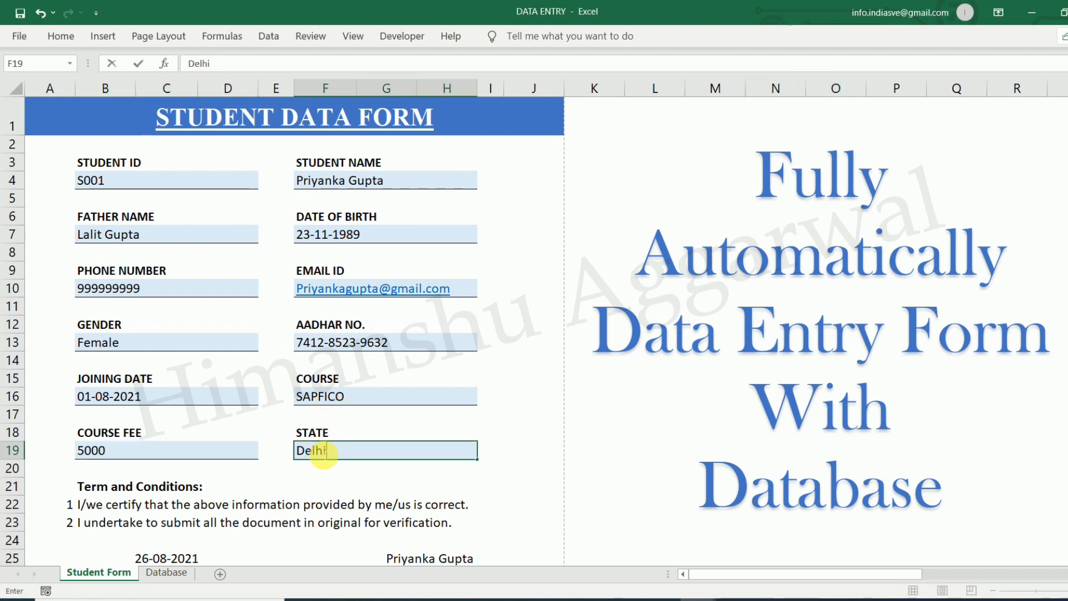
{"action": "left_click", "coordinate": [544, 416]}
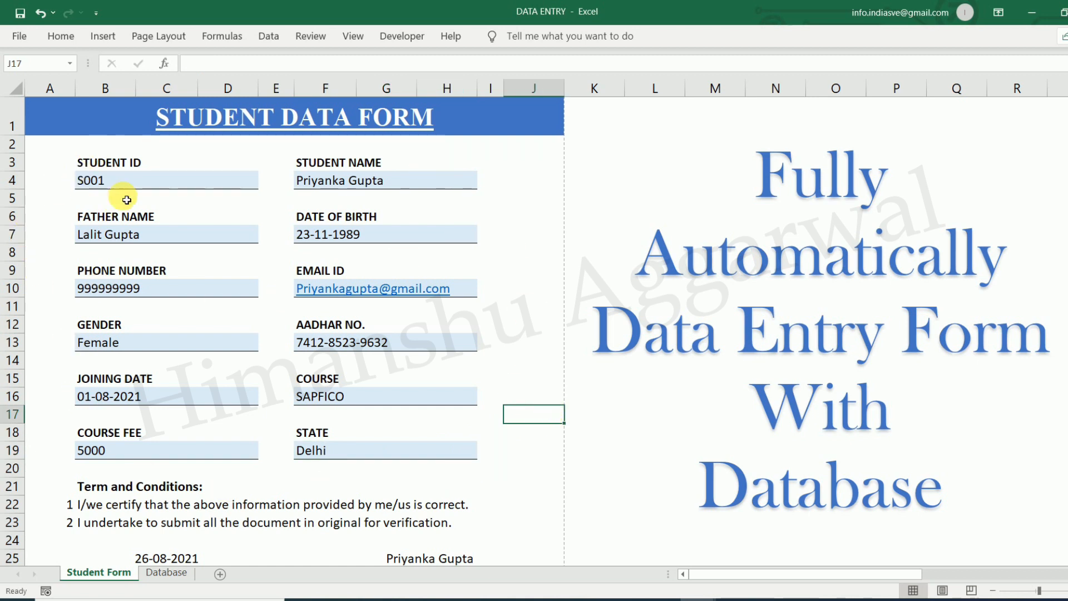
{"action": "scroll", "coordinate": [201, 453], "scroll_direction": "down", "scroll_amount": 1}
{"action": "scroll", "coordinate": [189, 479], "scroll_direction": "up", "scroll_amount": 1}
{"action": "scroll", "coordinate": [181, 487], "scroll_direction": "down", "scroll_amount": 1}
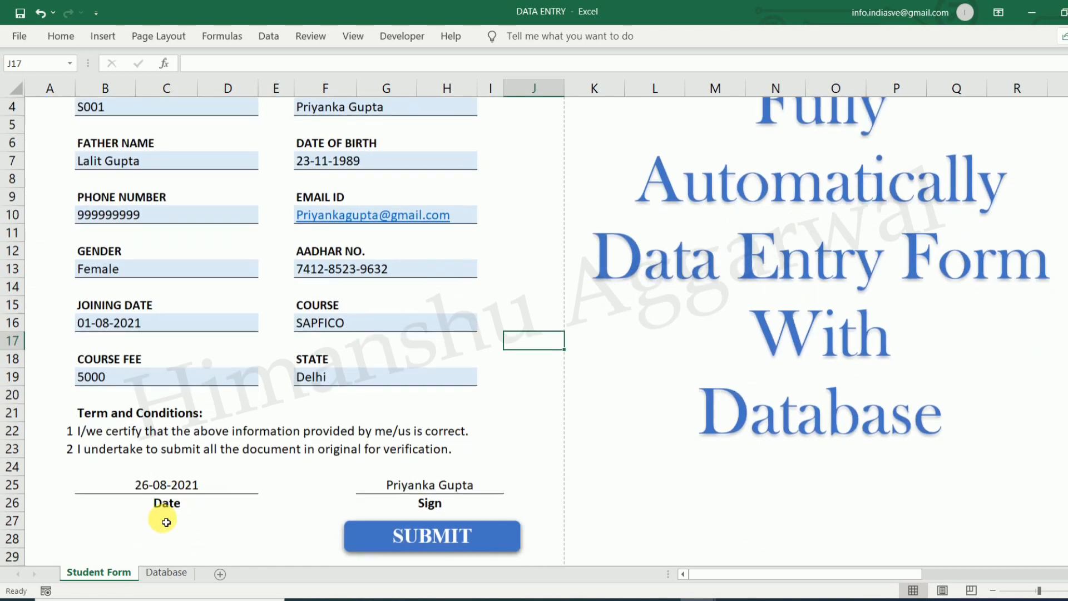
{"action": "left_click", "coordinate": [176, 487]}
{"action": "left_click", "coordinate": [398, 486]}
{"action": "scroll", "coordinate": [286, 474], "scroll_direction": "up", "scroll_amount": 1}
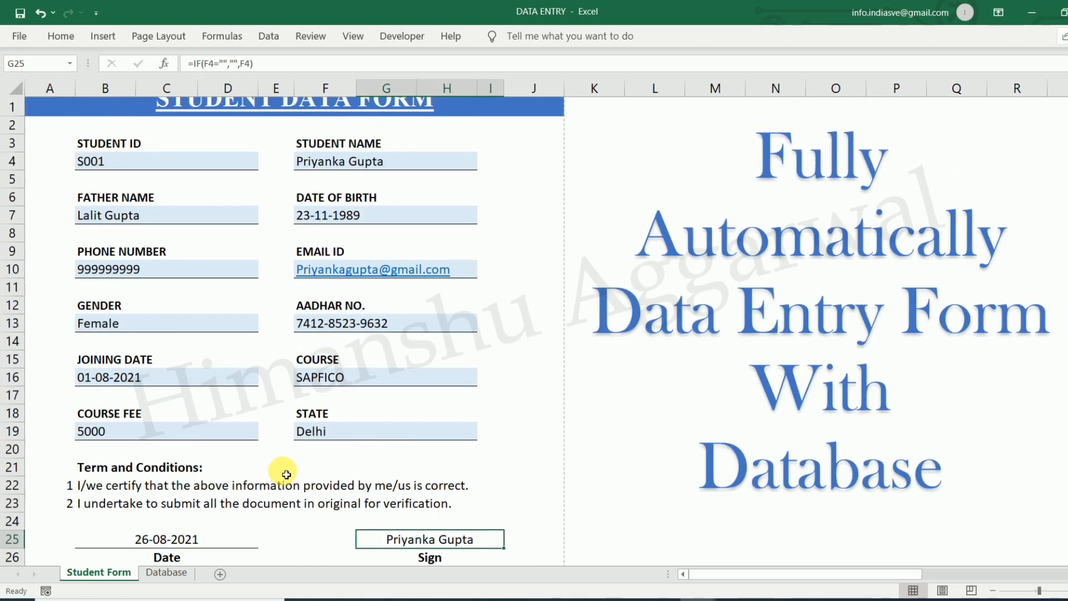
{"action": "scroll", "coordinate": [436, 414], "scroll_direction": "down", "scroll_amount": 1}
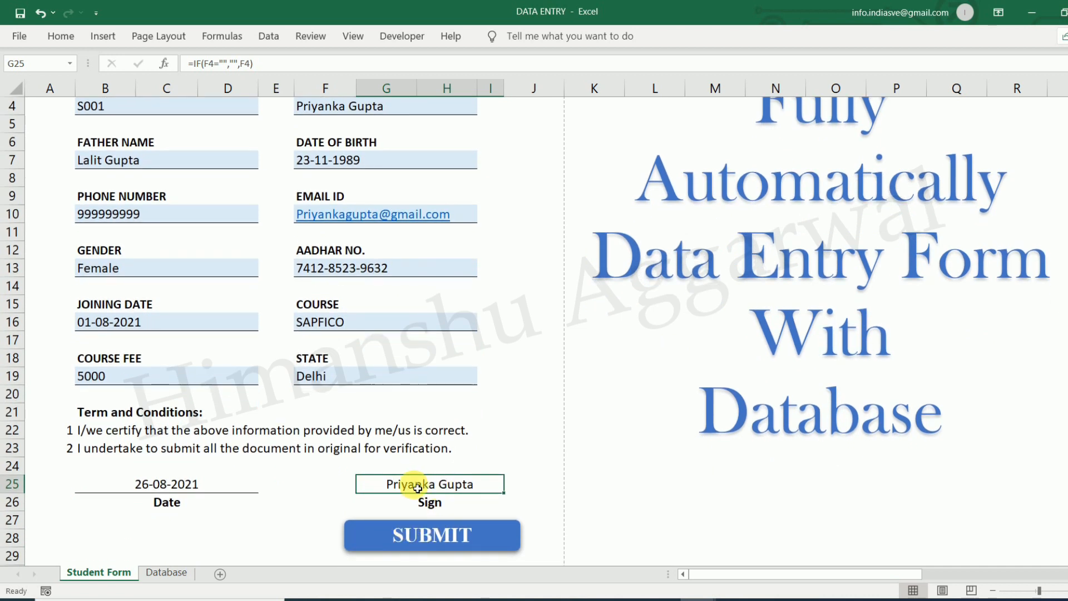
{"action": "scroll", "coordinate": [350, 247], "scroll_direction": "up", "scroll_amount": 1}
{"action": "scroll", "coordinate": [461, 389], "scroll_direction": "down", "scroll_amount": 1}
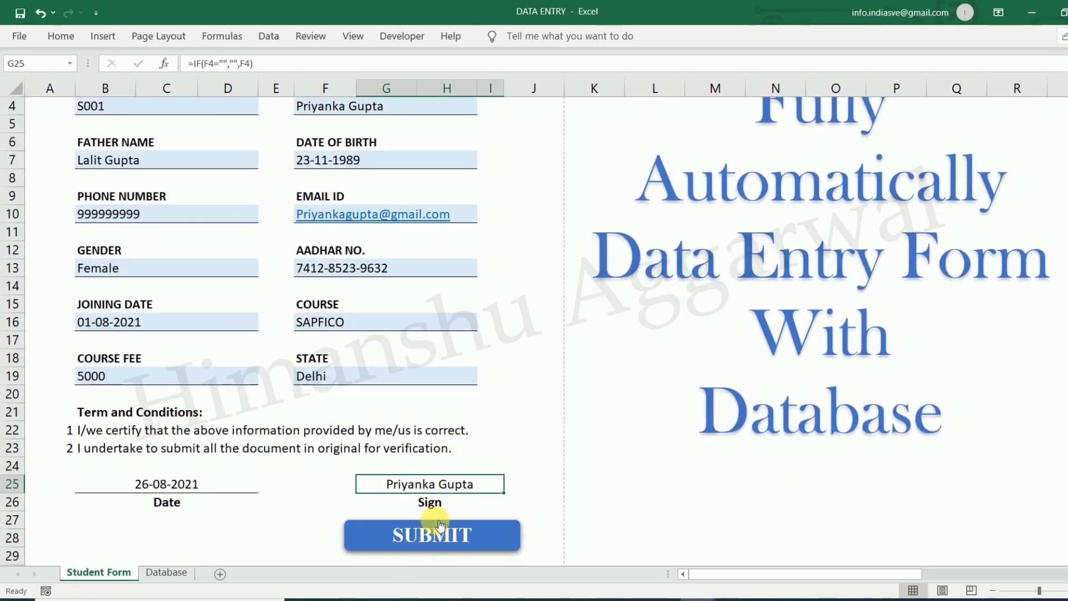
{"action": "scroll", "coordinate": [250, 429], "scroll_direction": "up", "scroll_amount": 1}
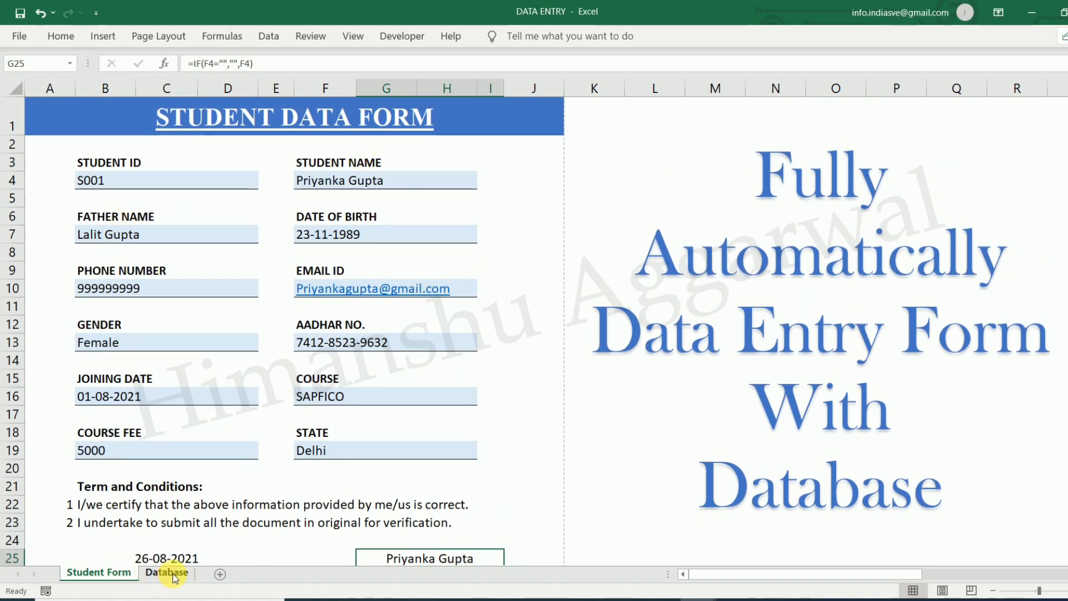
{"action": "left_click", "coordinate": [167, 572]}
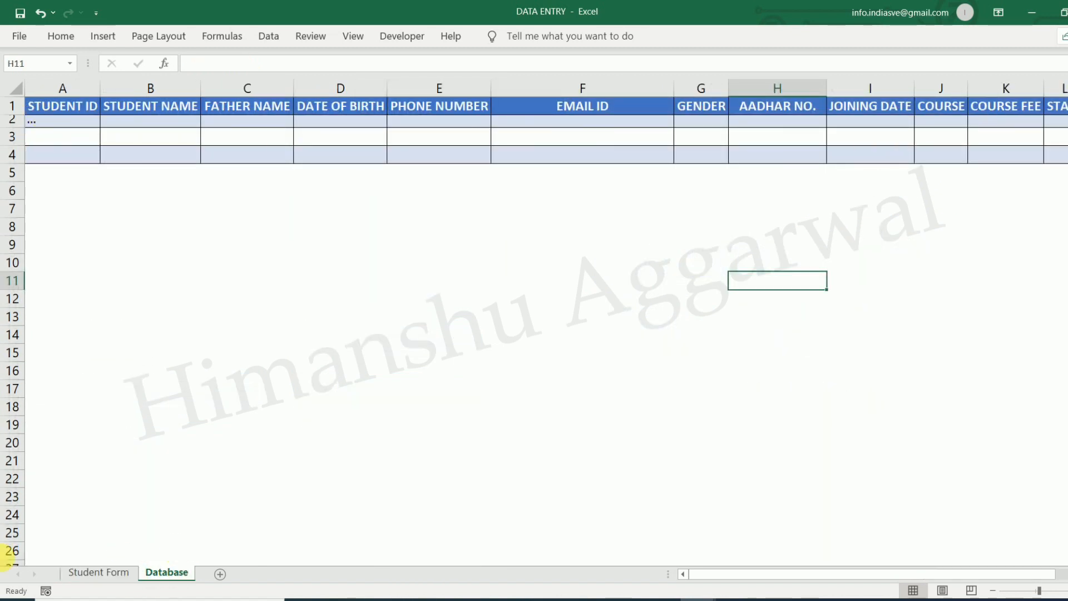
{"action": "left_click", "coordinate": [89, 572]}
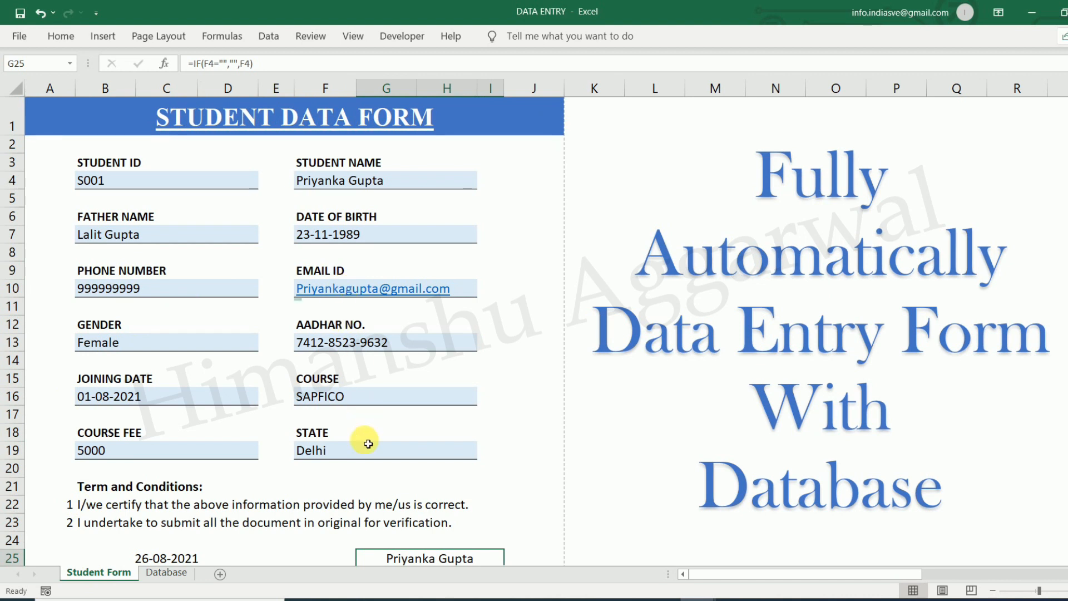
{"action": "scroll", "coordinate": [495, 410], "scroll_direction": "down", "scroll_amount": 2}
{"action": "scroll", "coordinate": [506, 406], "scroll_direction": "up", "scroll_amount": 2}
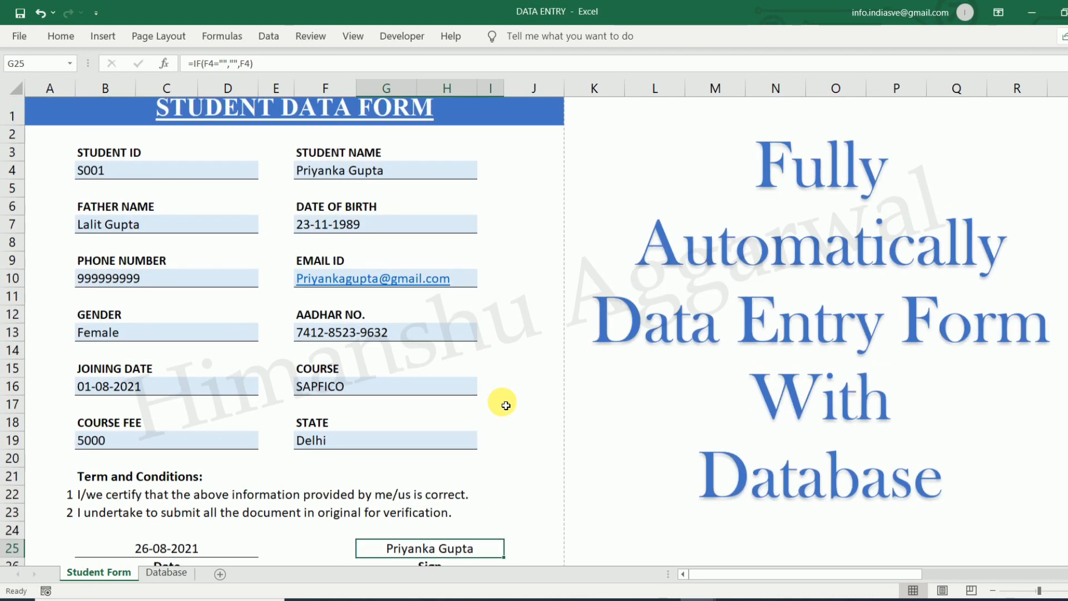
{"action": "scroll", "coordinate": [401, 331], "scroll_direction": "down", "scroll_amount": 1}
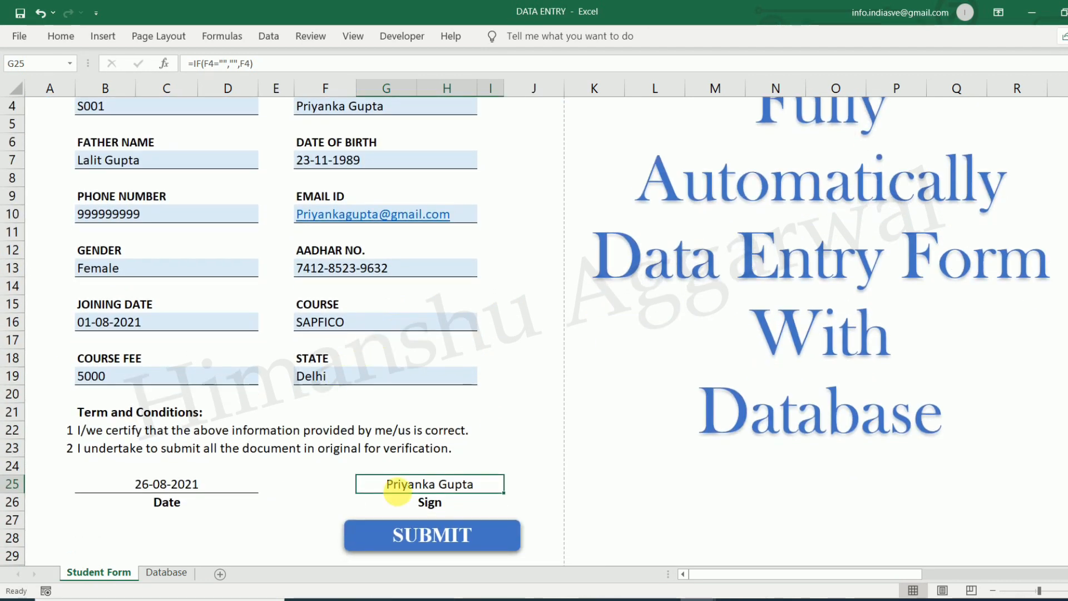
Submit the student record and autofit all column widths on the Database sheet
{"action": "left_click", "coordinate": [435, 536]}
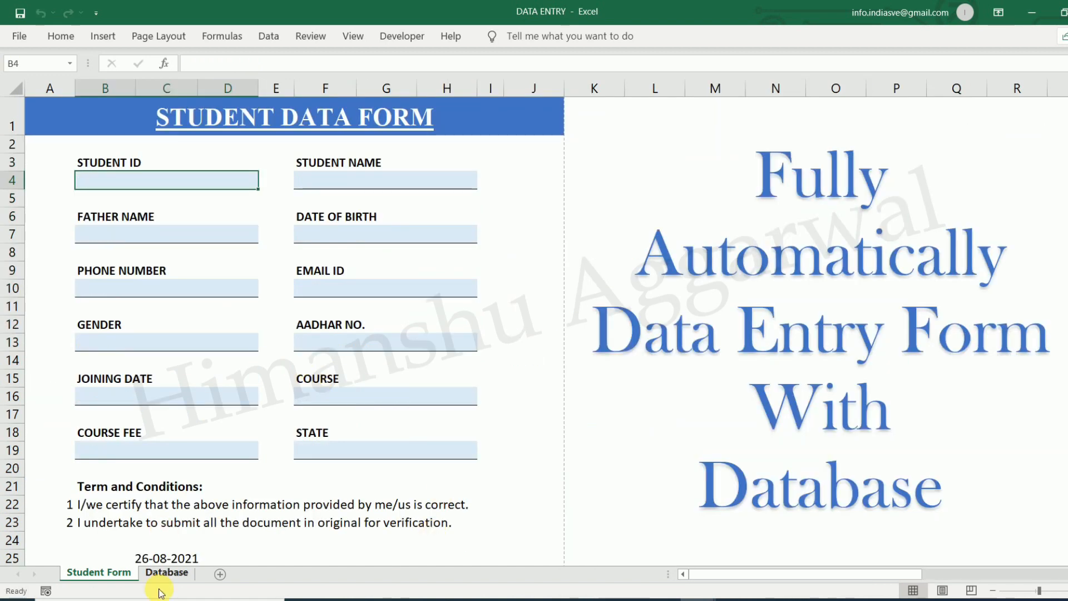
{"action": "left_click", "coordinate": [167, 573]}
{"action": "left_click", "coordinate": [131, 204]}
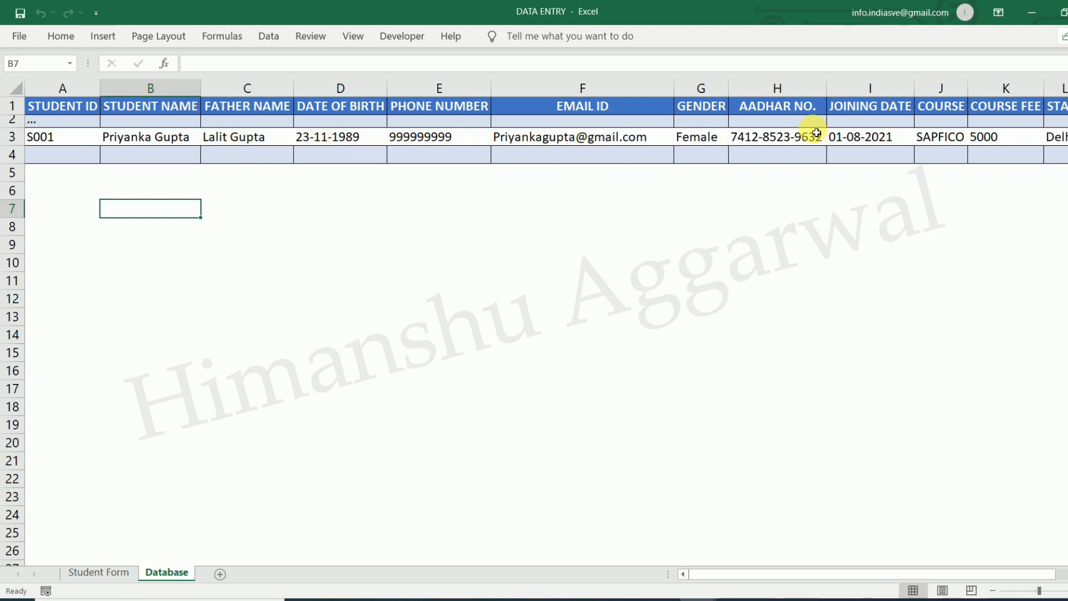
{"action": "left_click", "coordinate": [17, 89]}
{"action": "double_click", "coordinate": [100, 88]}
{"action": "left_click", "coordinate": [334, 225]}
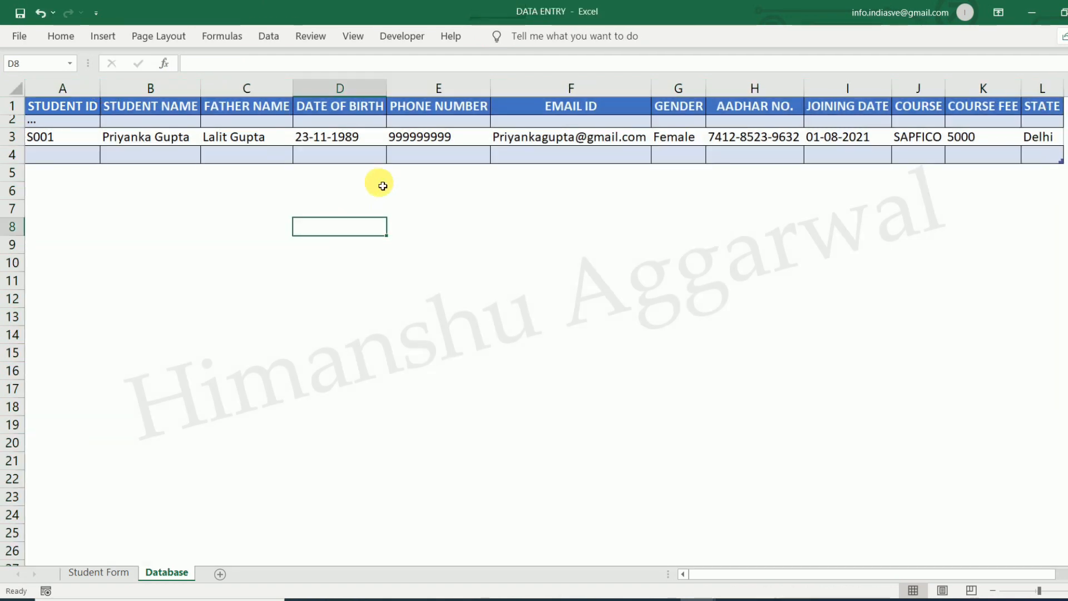
Apply All Borders to A3:L4 and return to the Student Form sheet
{"action": "left_click_drag", "start_coordinate": [85, 143], "coordinate": [1035, 156]}
{"action": "left_click", "coordinate": [63, 37]}
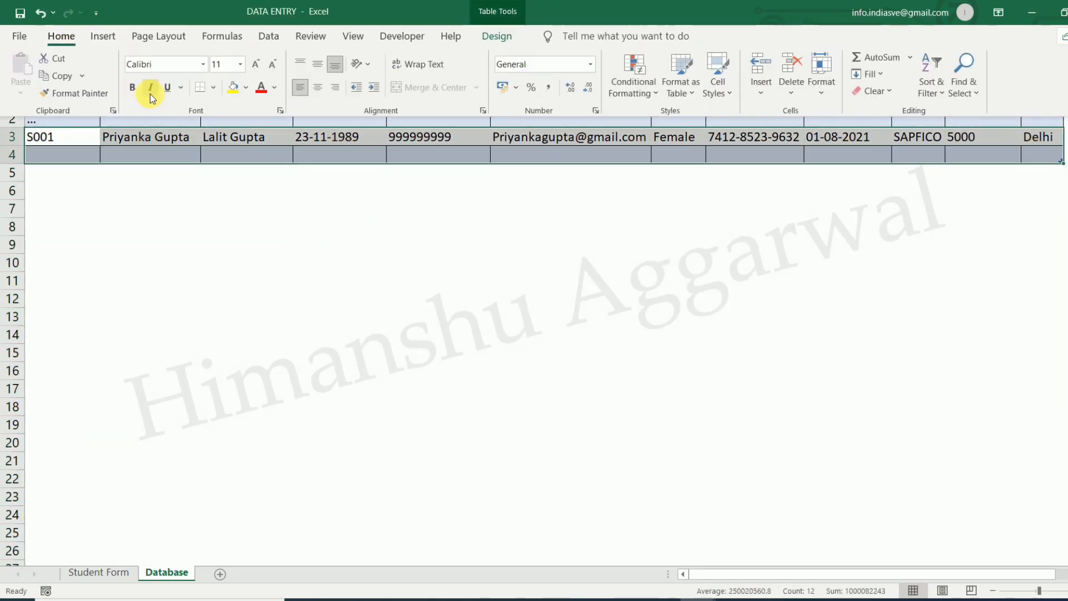
{"action": "left_click", "coordinate": [213, 88]}
{"action": "left_click", "coordinate": [250, 235]}
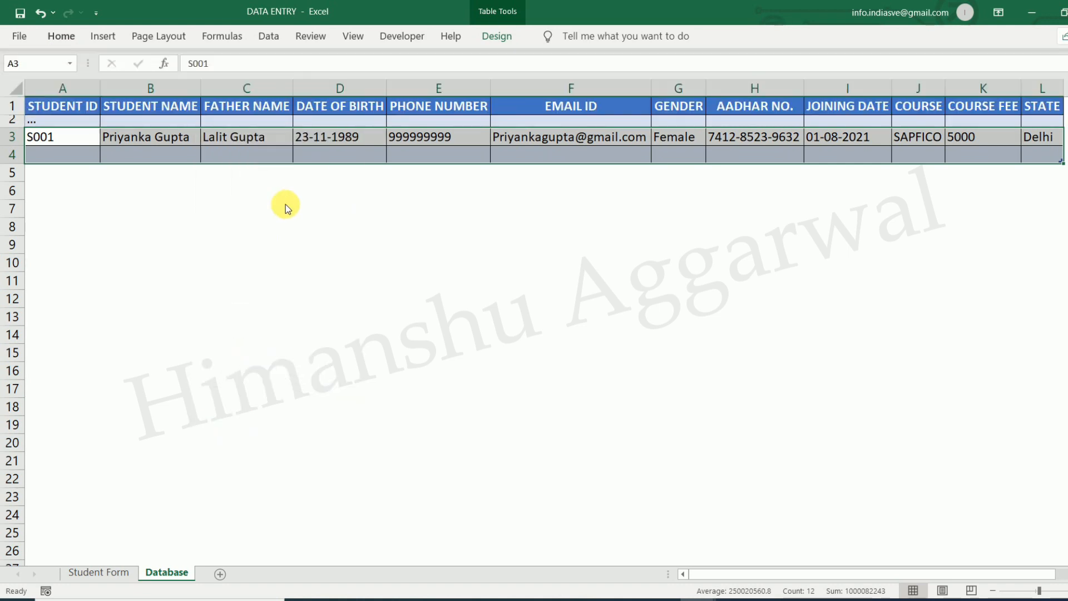
{"action": "left_click", "coordinate": [243, 157]}
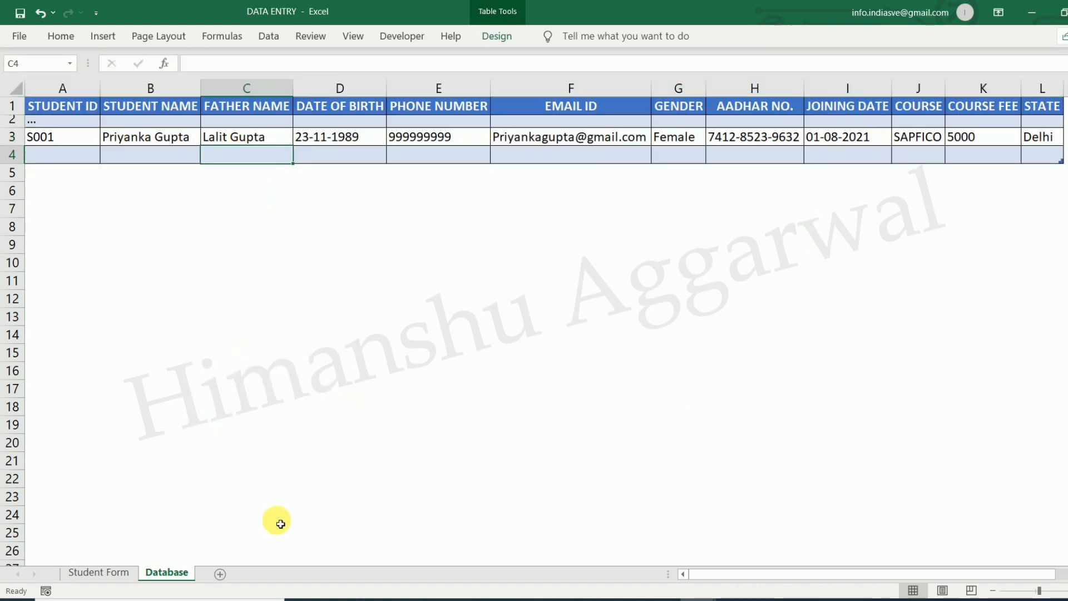
{"action": "left_click", "coordinate": [82, 578]}
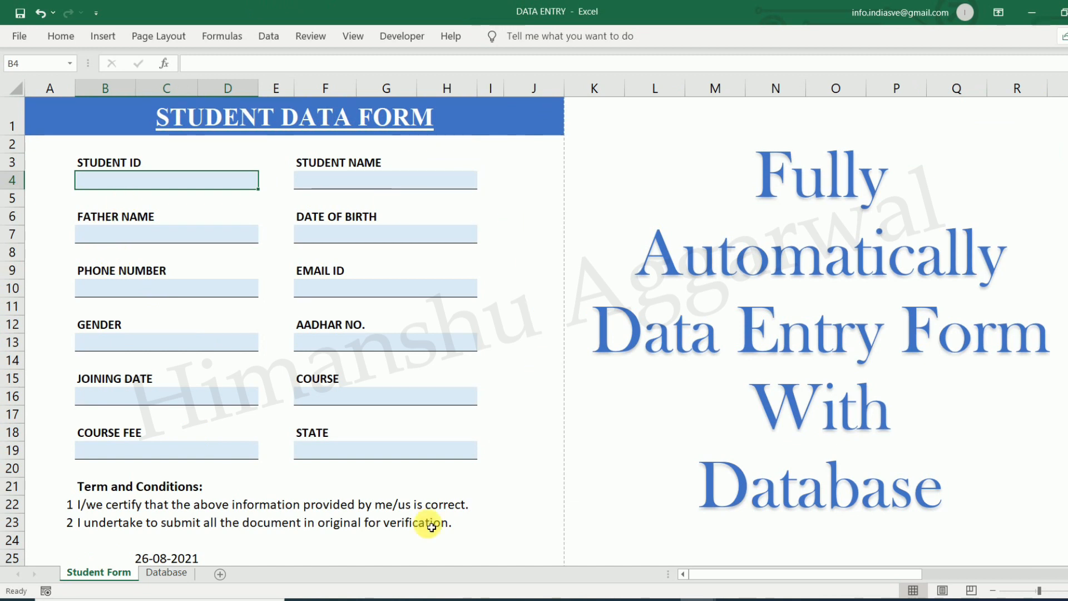
{"action": "scroll", "coordinate": [370, 520], "scroll_direction": "down", "scroll_amount": 1}
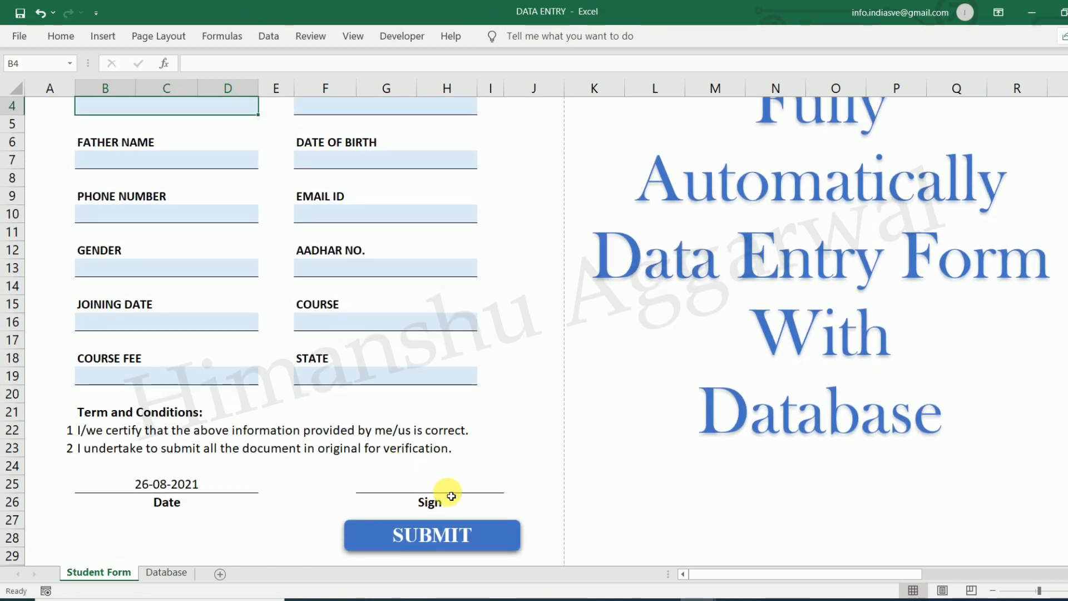
{"action": "scroll", "coordinate": [508, 348], "scroll_direction": "up", "scroll_amount": 1}
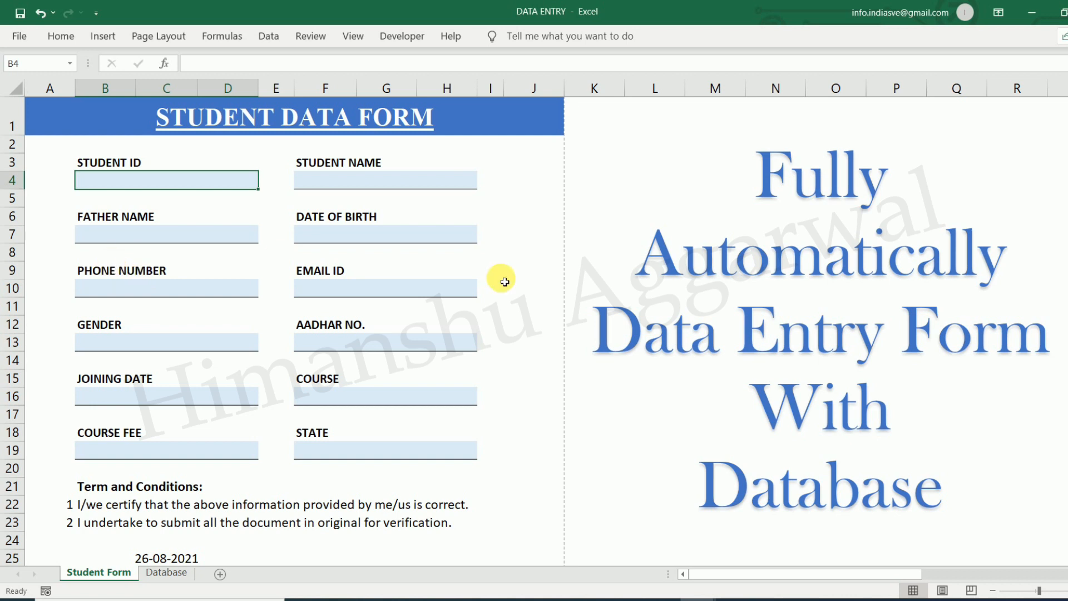
Add a second sheet to Book1 and name the two sheets Student Form and Database
{"action": "left_click", "coordinate": [758, 548]}
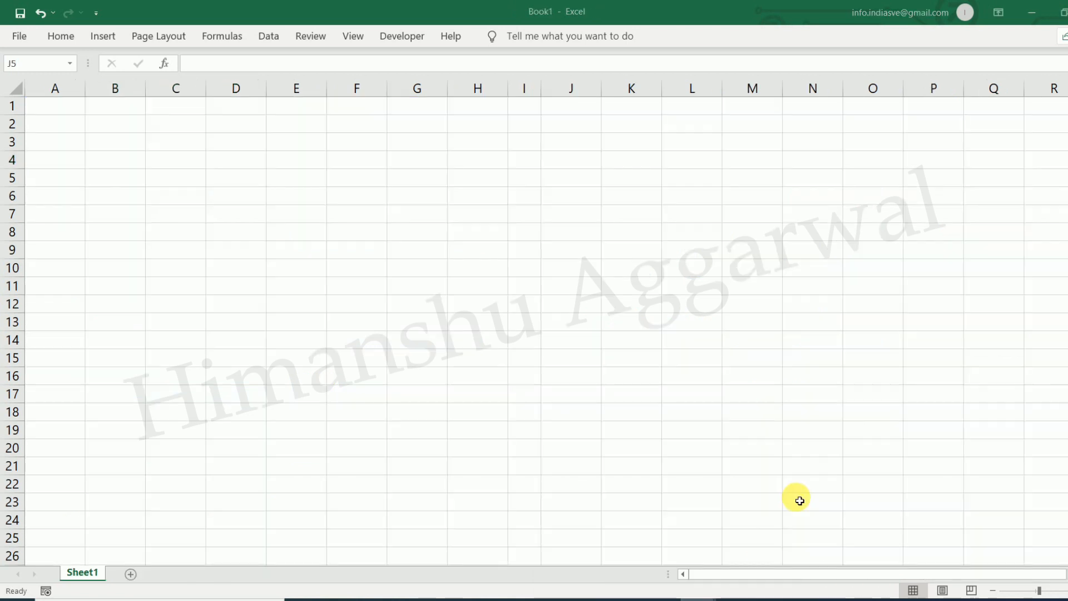
{"action": "left_click", "coordinate": [571, 178]}
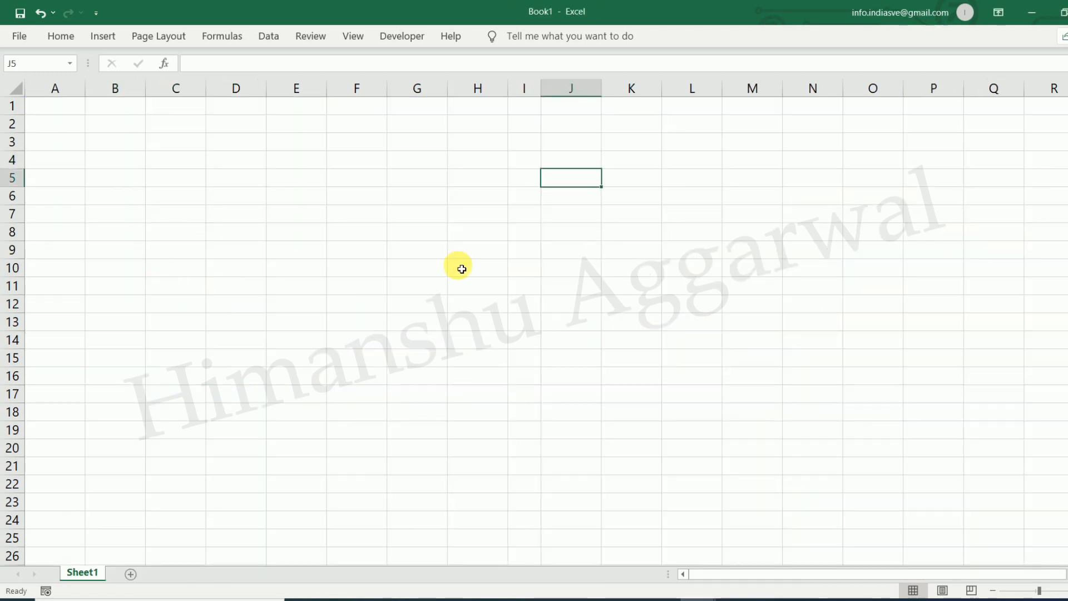
{"action": "left_click", "coordinate": [133, 575]}
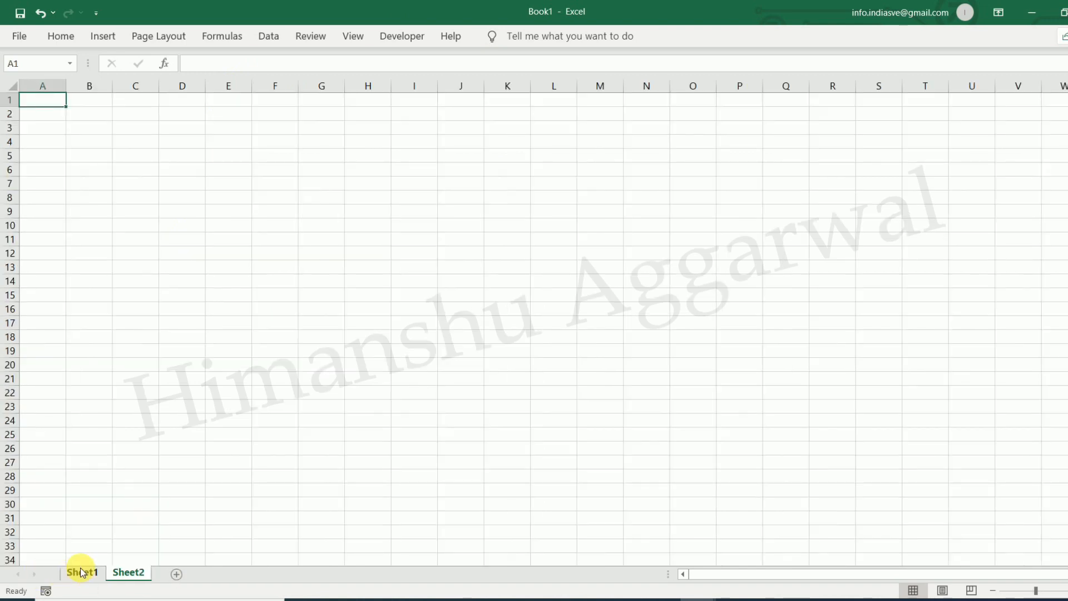
{"action": "left_click", "coordinate": [82, 573]}
{"action": "type", "text": "Entry"}
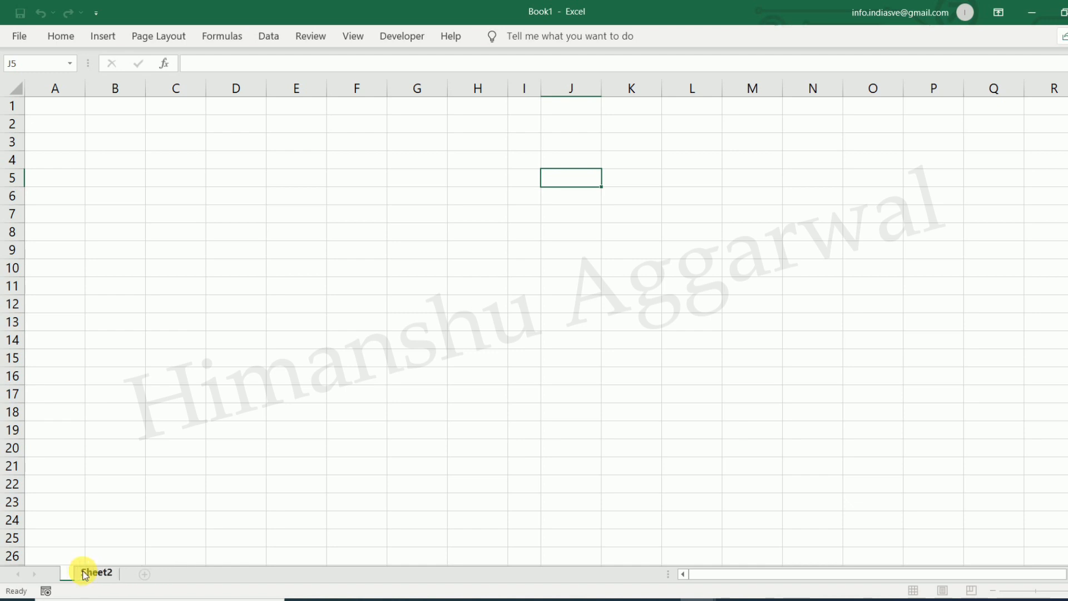
{"action": "type", "text": "Student Form"}
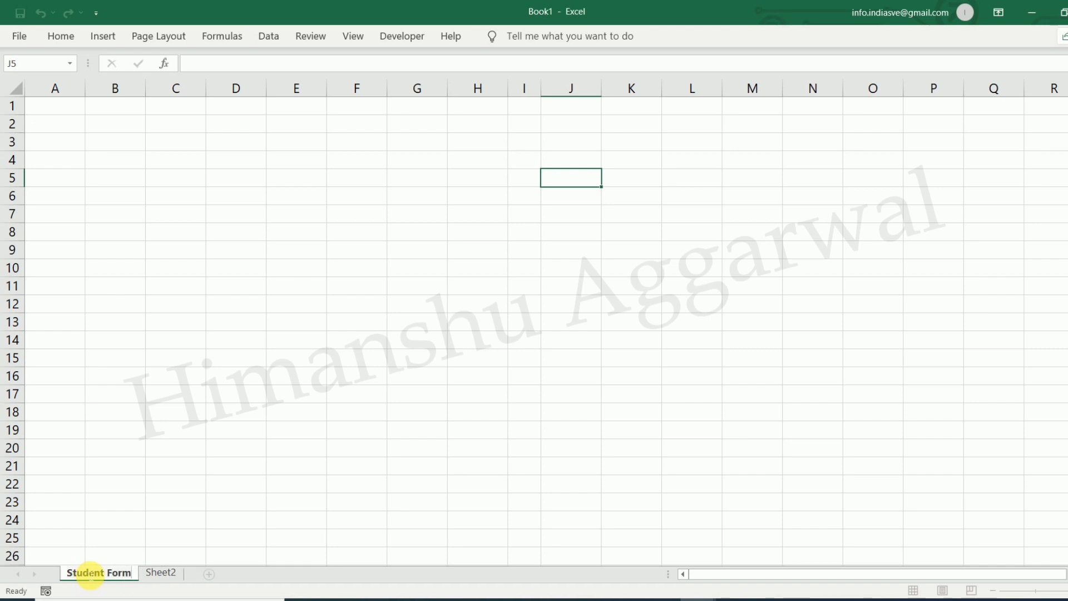
{"action": "double_click", "coordinate": [161, 572]}
{"action": "type", "text": "Database"}
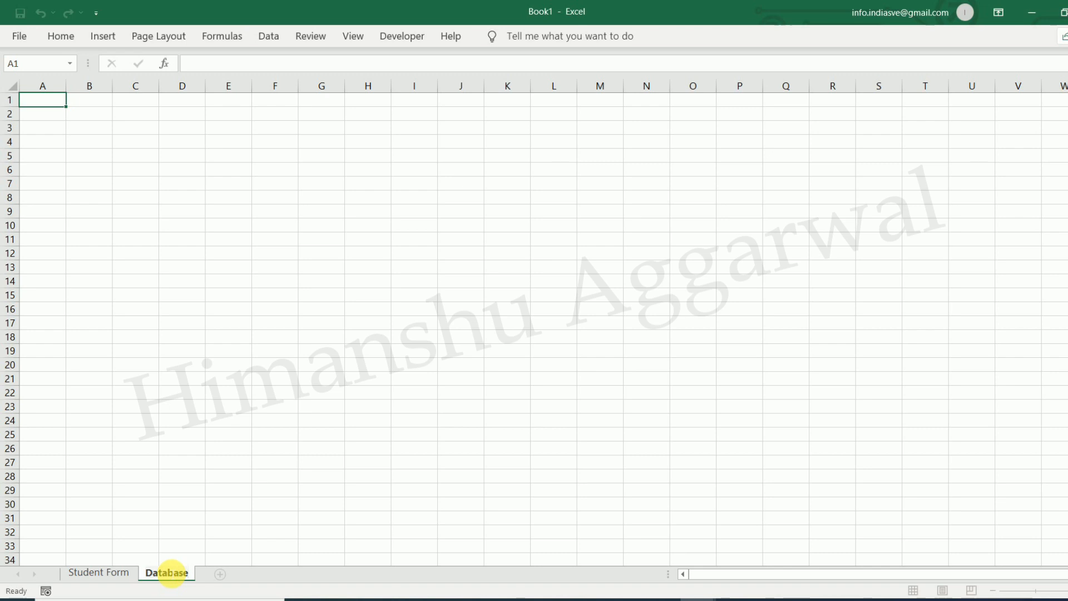
{"action": "left_click", "coordinate": [228, 434]}
{"action": "left_click", "coordinate": [89, 573]}
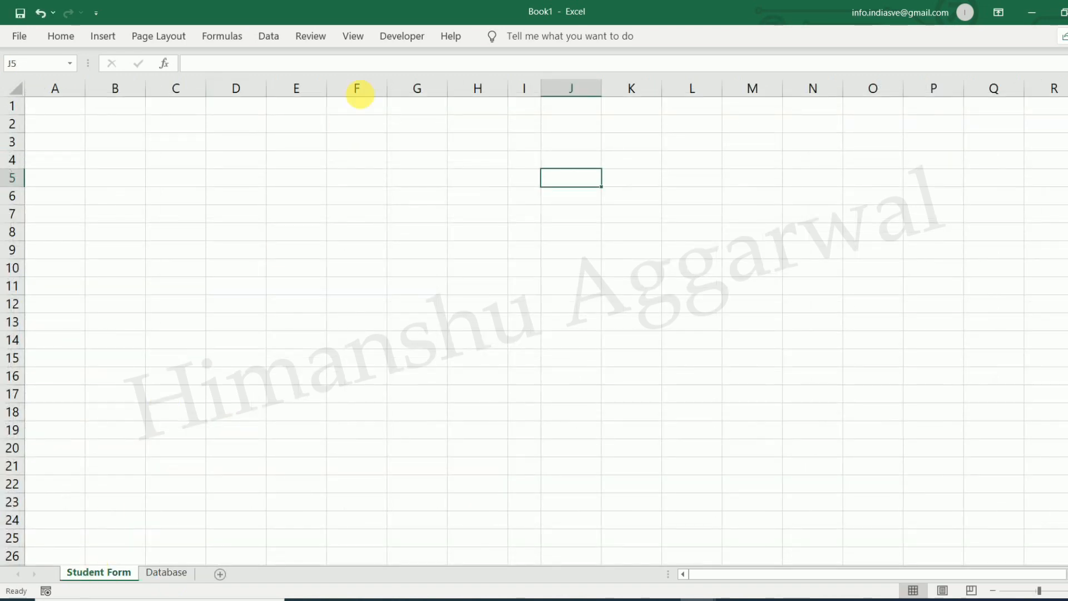
Hide gridlines on Book1's Student Form sheet and inspect the reference form's title cell
{"action": "left_click", "coordinate": [353, 37]}
{"action": "left_click", "coordinate": [175, 89]}
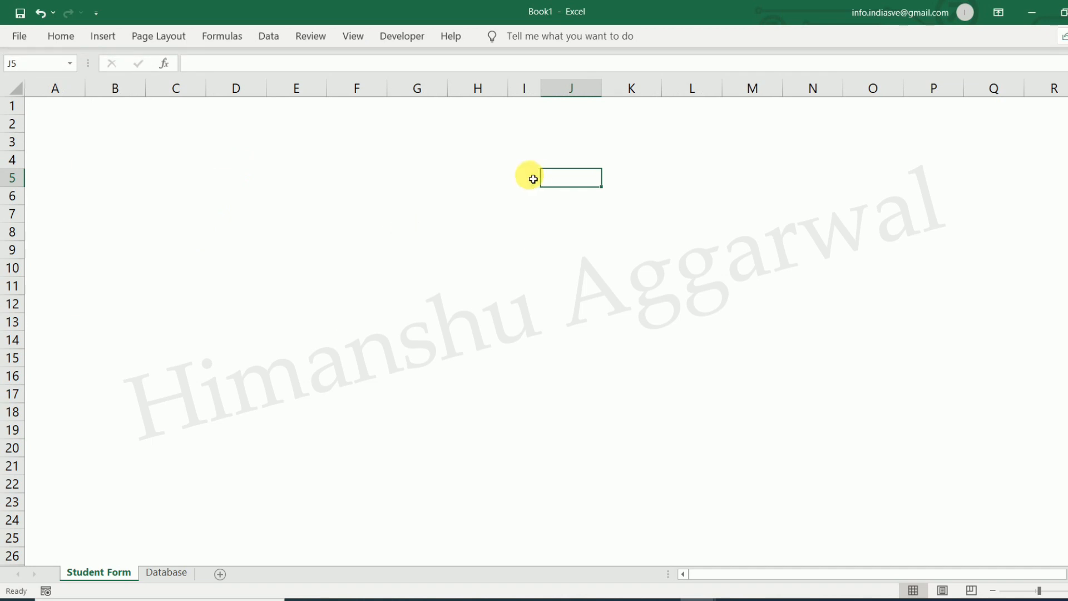
{"action": "mouse_move", "coordinate": [745, 596]}
{"action": "left_click", "coordinate": [682, 563]}
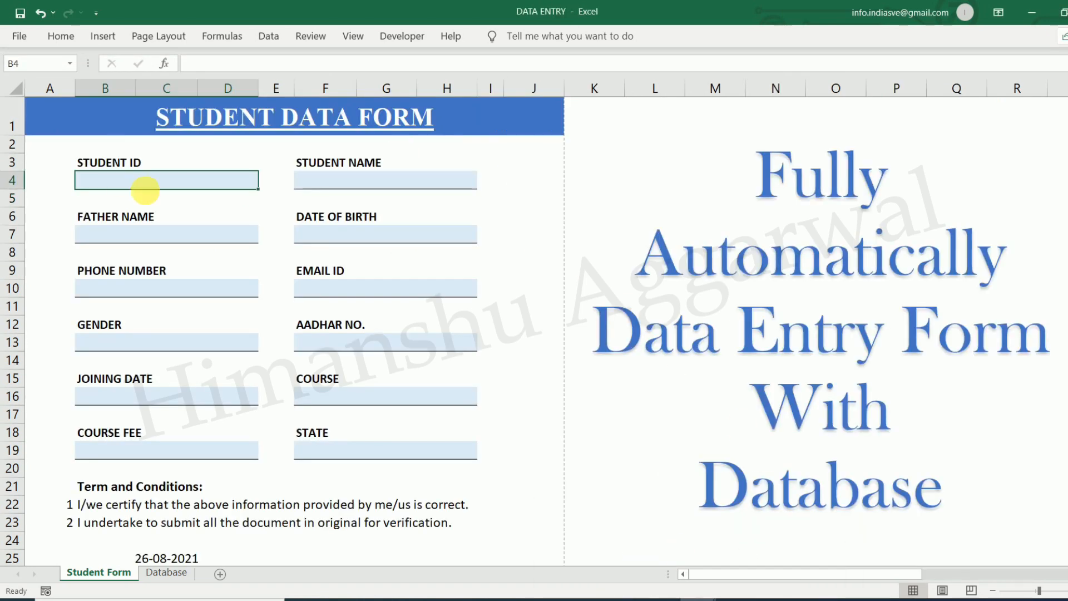
{"action": "left_click", "coordinate": [95, 113]}
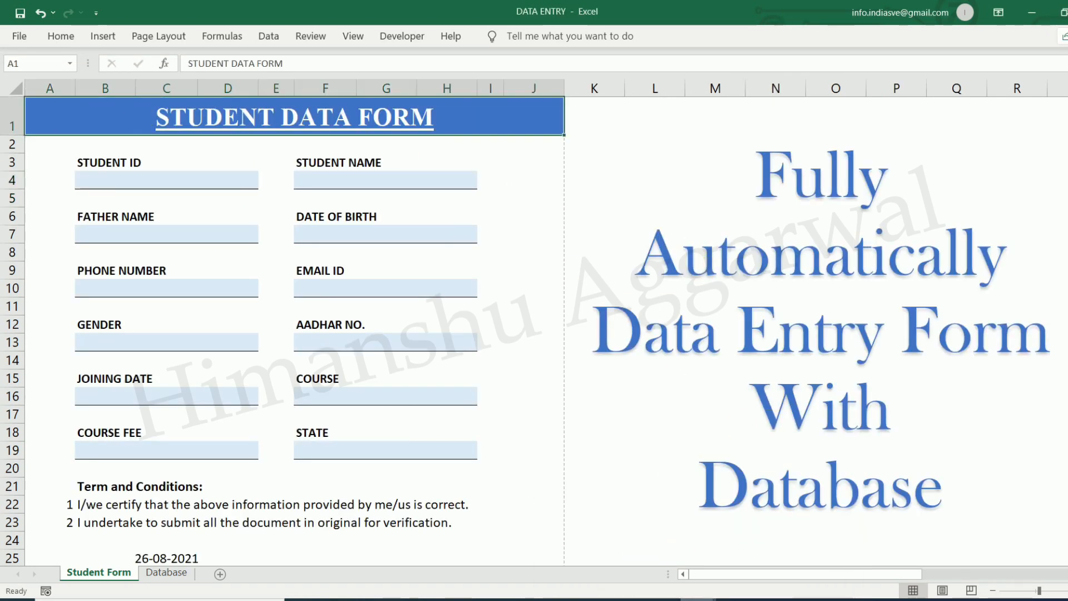
{"action": "mouse_move", "coordinate": [746, 598]}
{"action": "left_click", "coordinate": [770, 556]}
Make row 1 taller and merge A1:J1 into one centred title cell
{"action": "left_click_drag", "start_coordinate": [21, 121], "coordinate": [587, 111]}
{"action": "left_click", "coordinate": [61, 37]}
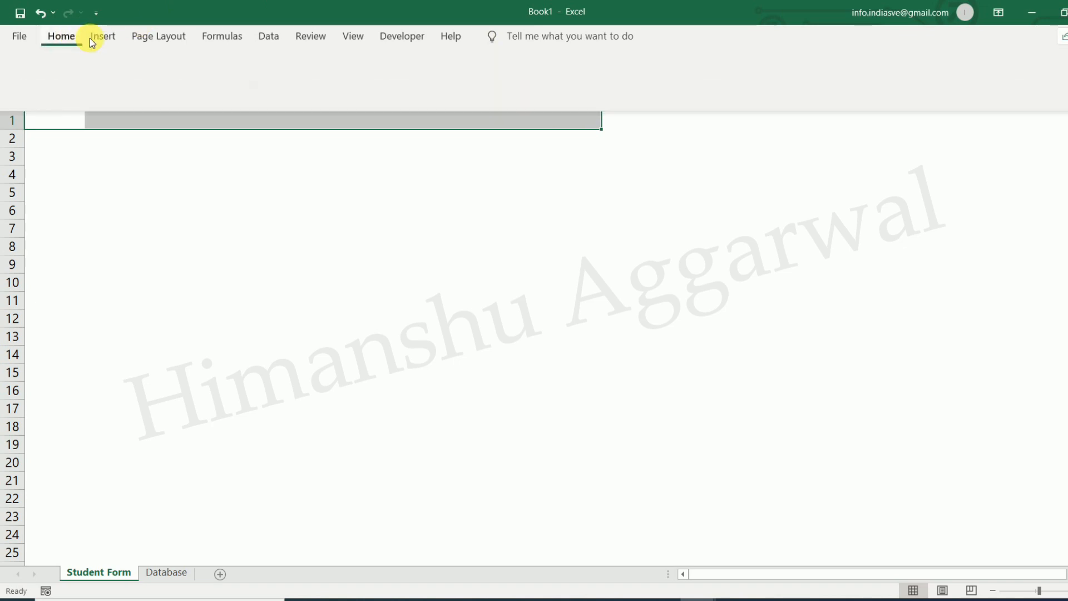
{"action": "left_click", "coordinate": [68, 123]}
{"action": "left_click_drag", "start_coordinate": [68, 123], "coordinate": [580, 119]}
{"action": "left_click", "coordinate": [62, 36]}
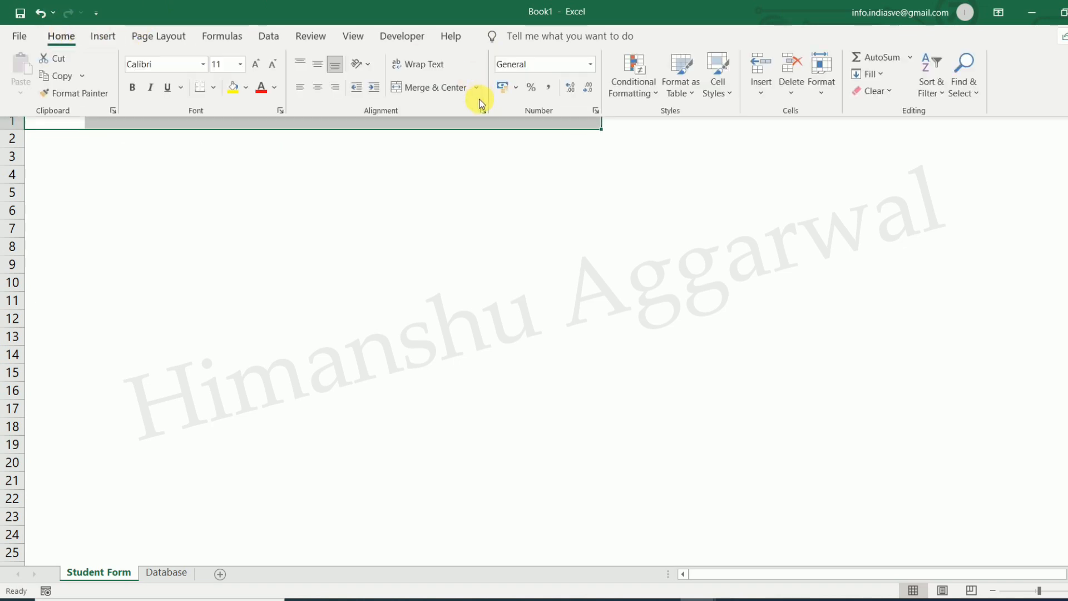
{"action": "left_click", "coordinate": [440, 94]}
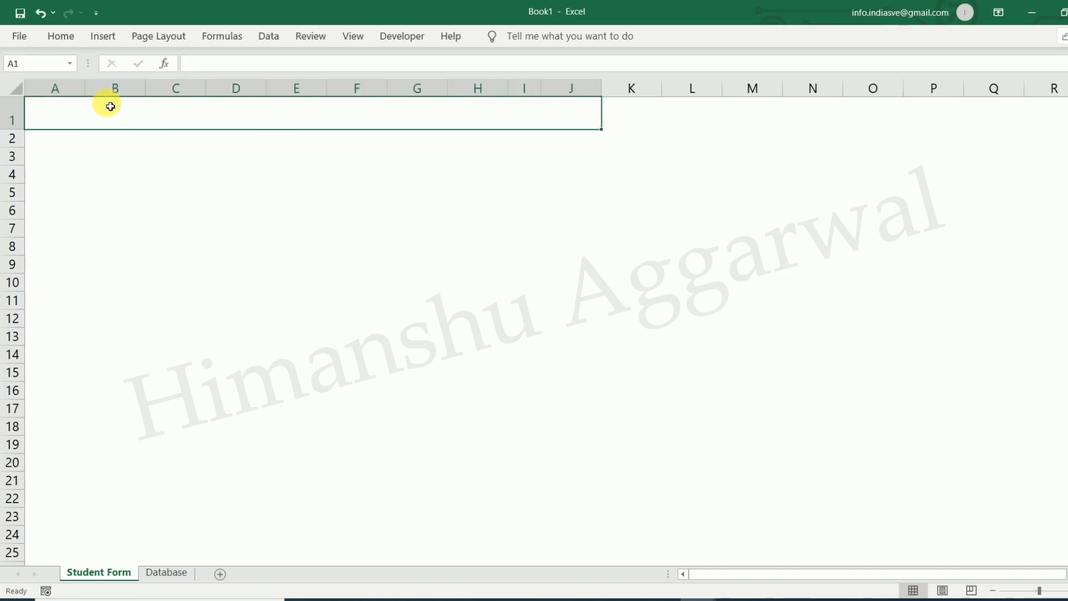
Fill the merged title row blue and set its font colour to white
{"action": "left_click", "coordinate": [66, 35]}
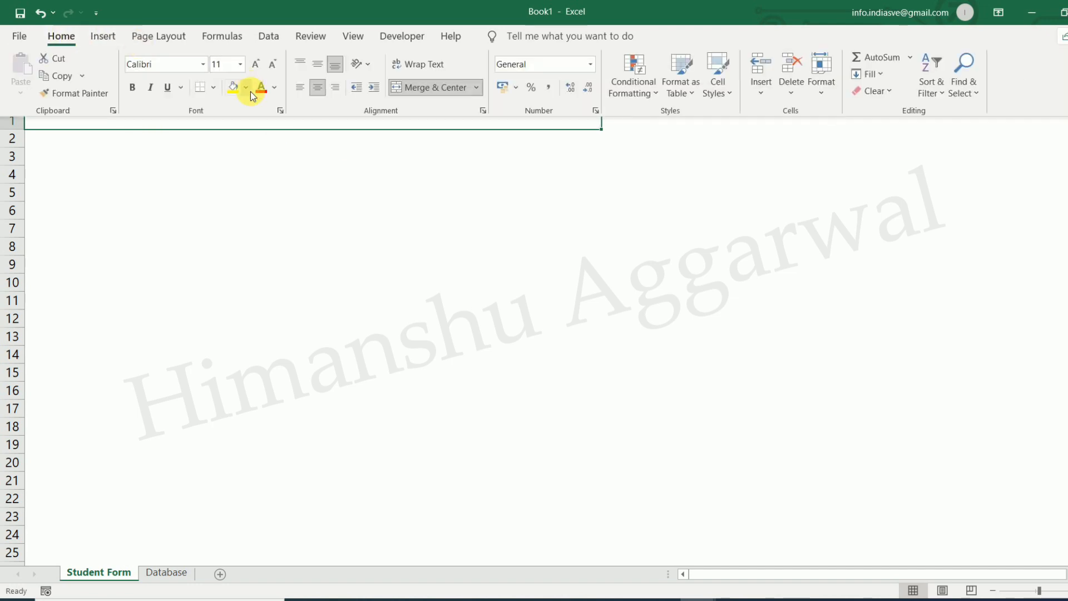
{"action": "left_click", "coordinate": [246, 88]}
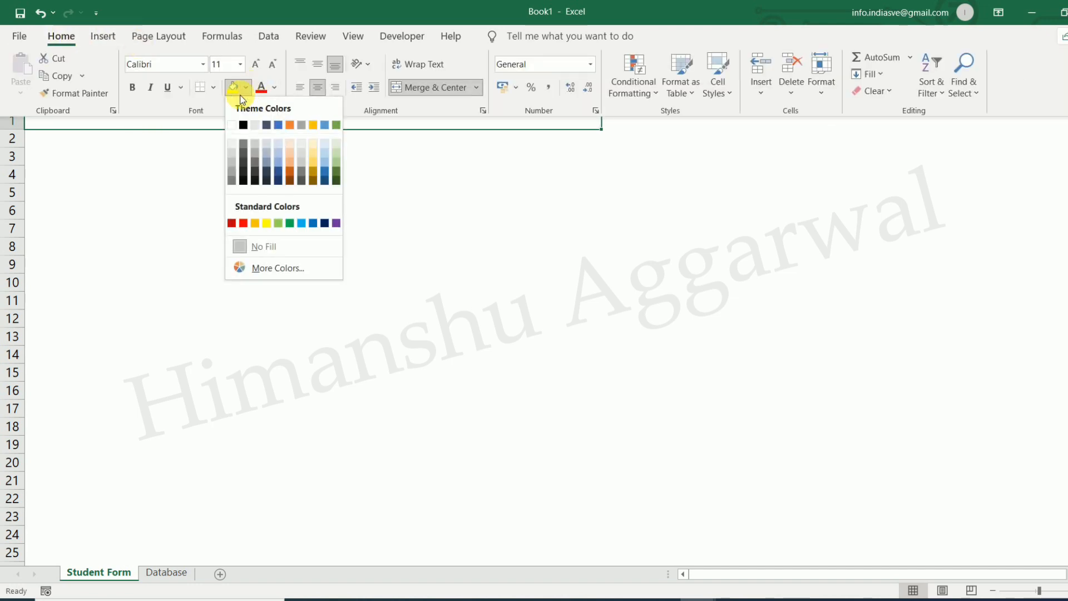
{"action": "left_click", "coordinate": [279, 125]}
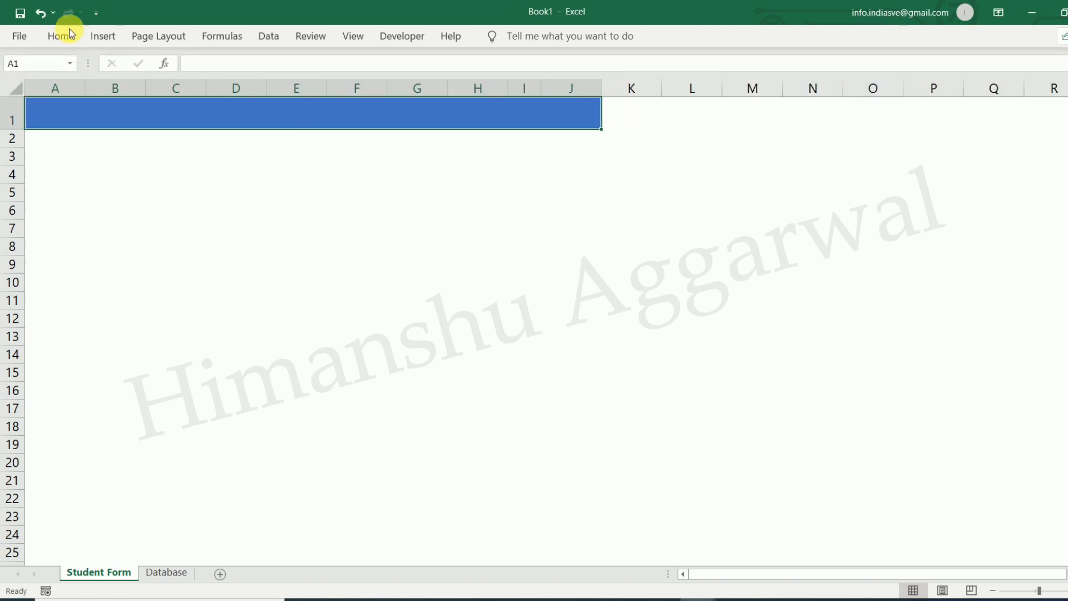
{"action": "left_click", "coordinate": [66, 36]}
{"action": "left_click", "coordinate": [275, 89]}
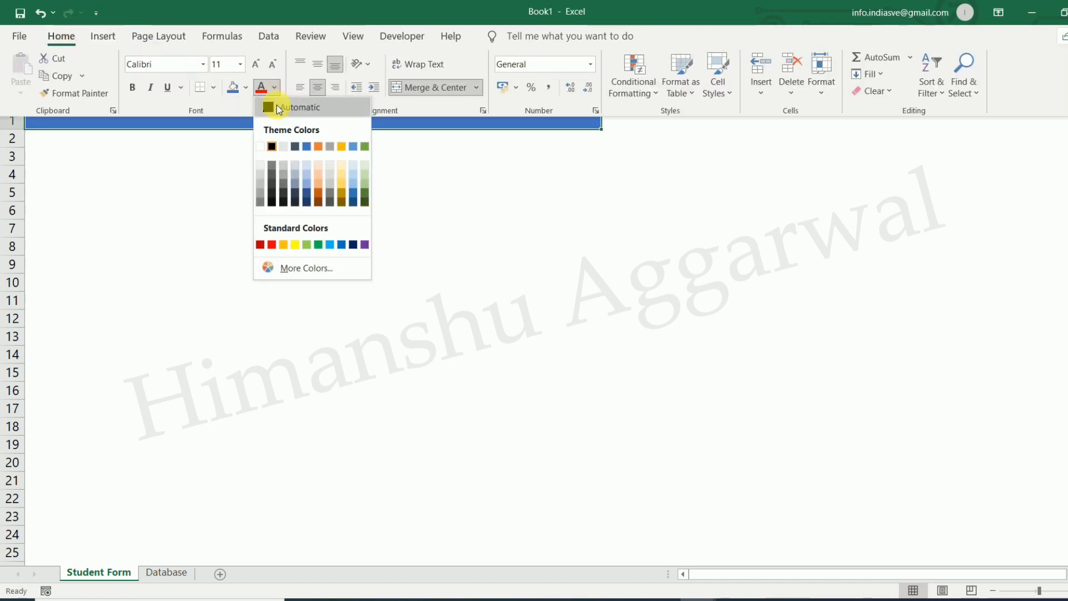
{"action": "left_click", "coordinate": [262, 147]}
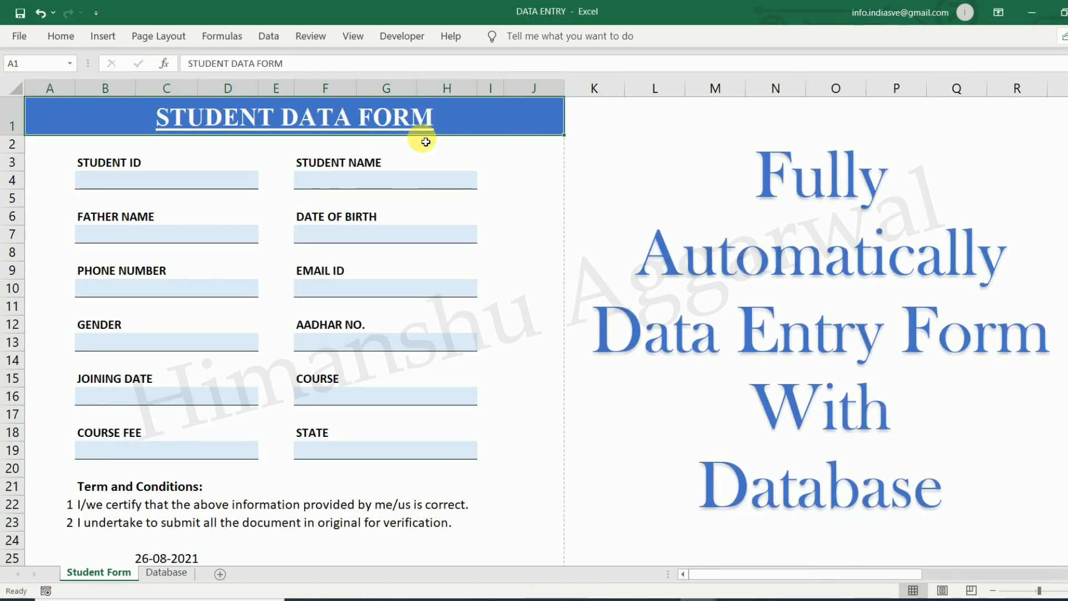
Copy the title STUDENT DATA FORM from the reference form into Book1's cell A1
{"action": "double_click", "coordinate": [445, 117]}
{"action": "left_click_drag", "start_coordinate": [453, 117], "coordinate": [105, 116]}
{"action": "key", "text": "ctrl+c"}
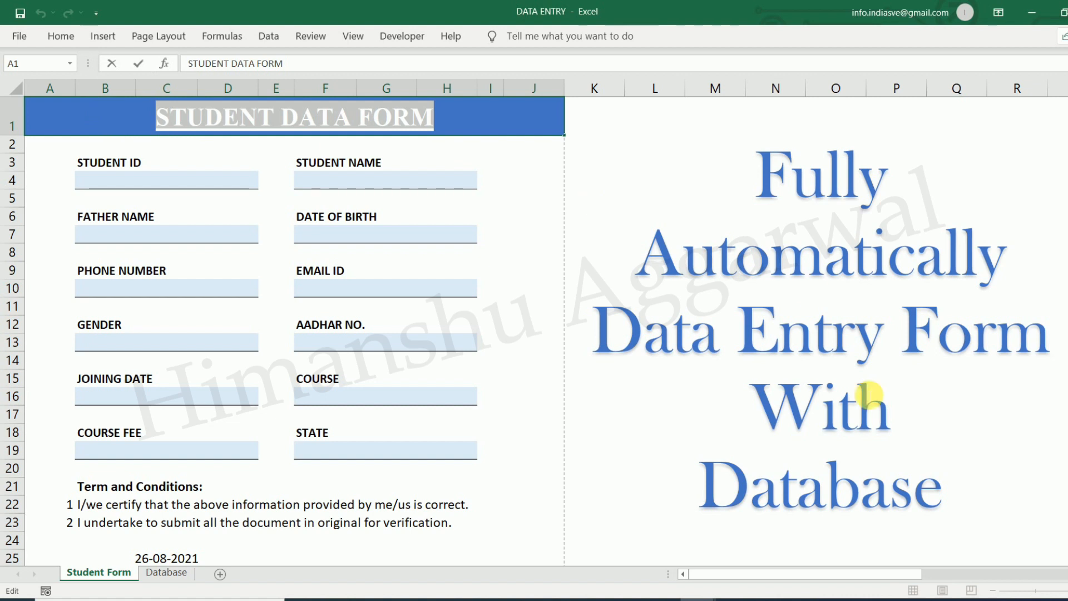
{"action": "key", "text": "Escape"}
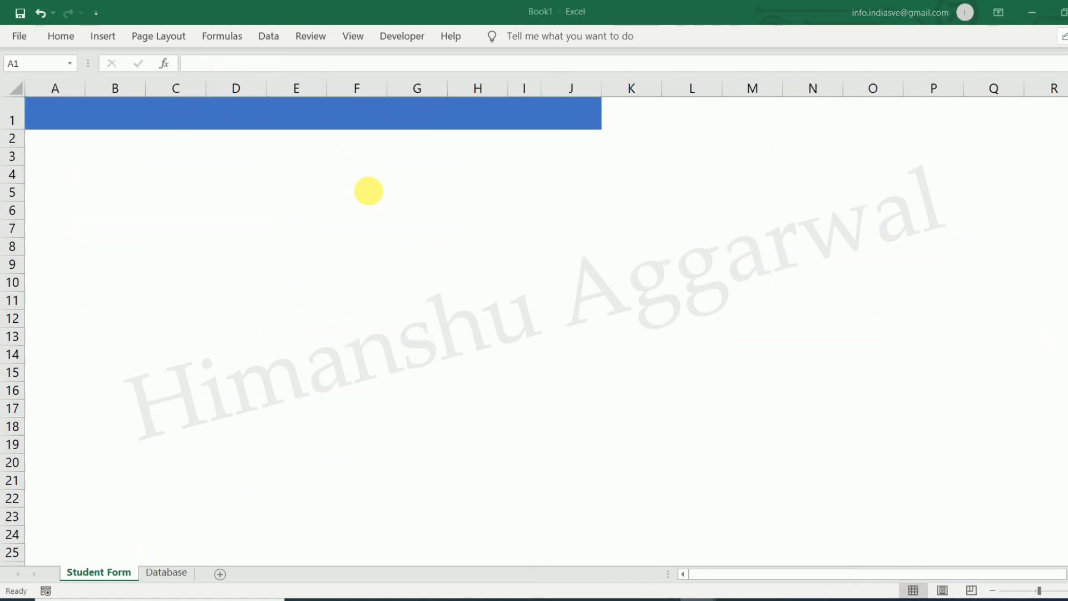
{"action": "double_click", "coordinate": [285, 123]}
{"action": "key", "text": "ctrl+v"}
{"action": "left_click", "coordinate": [349, 187]}
{"action": "left_click", "coordinate": [348, 120]}
Enlarge the title's font size to 22 and pin the ribbon open
{"action": "left_click", "coordinate": [62, 46]}
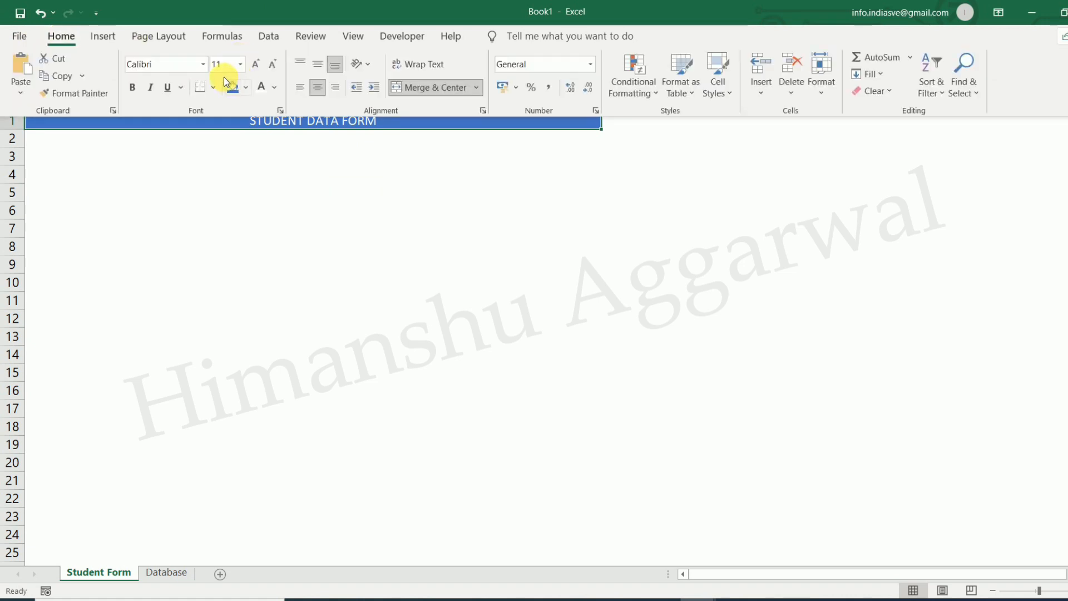
{"action": "left_click", "coordinate": [255, 64]}
{"action": "left_click", "coordinate": [255, 65]}
{"action": "left_click", "coordinate": [255, 64]}
{"action": "left_click", "coordinate": [255, 64]}
{"action": "left_click", "coordinate": [255, 64]}
{"action": "left_click", "coordinate": [255, 65]}
{"action": "left_click", "coordinate": [255, 65]}
{"action": "left_click", "coordinate": [301, 127]}
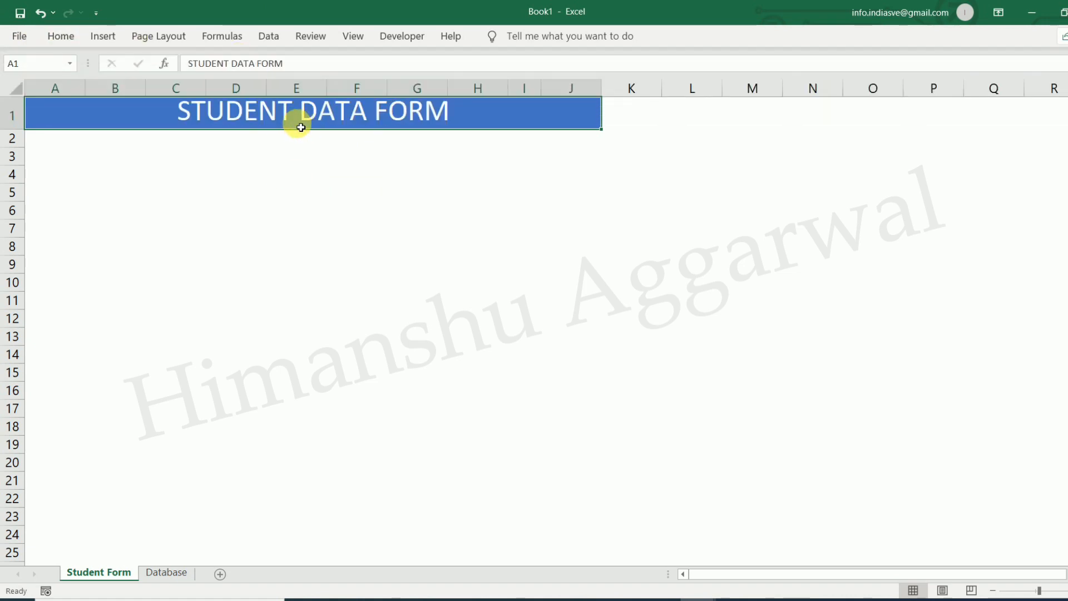
{"action": "left_click", "coordinate": [73, 36]}
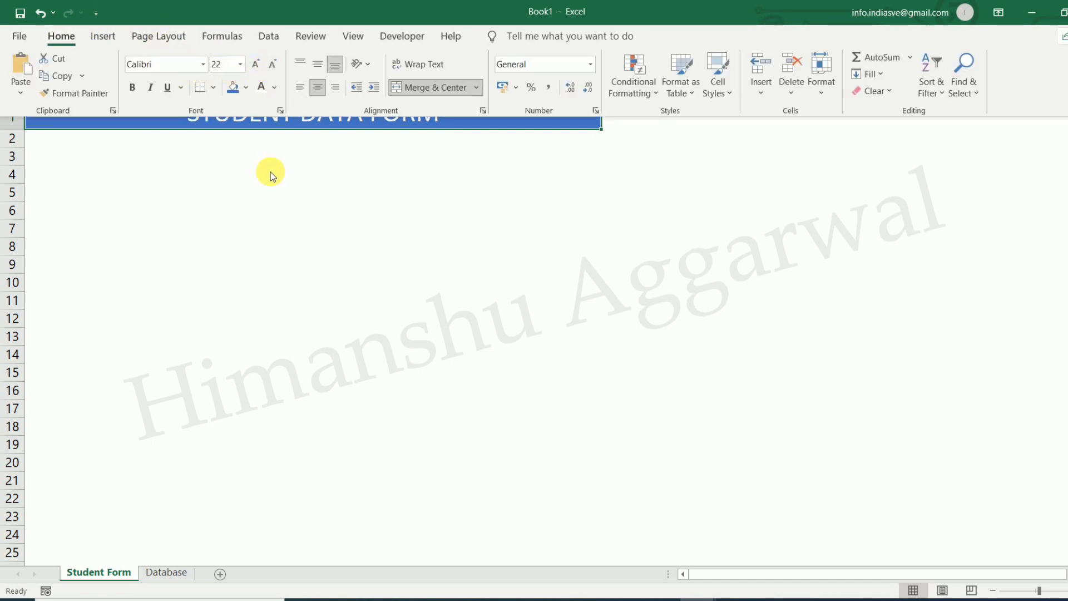
{"action": "left_click", "coordinate": [283, 123]}
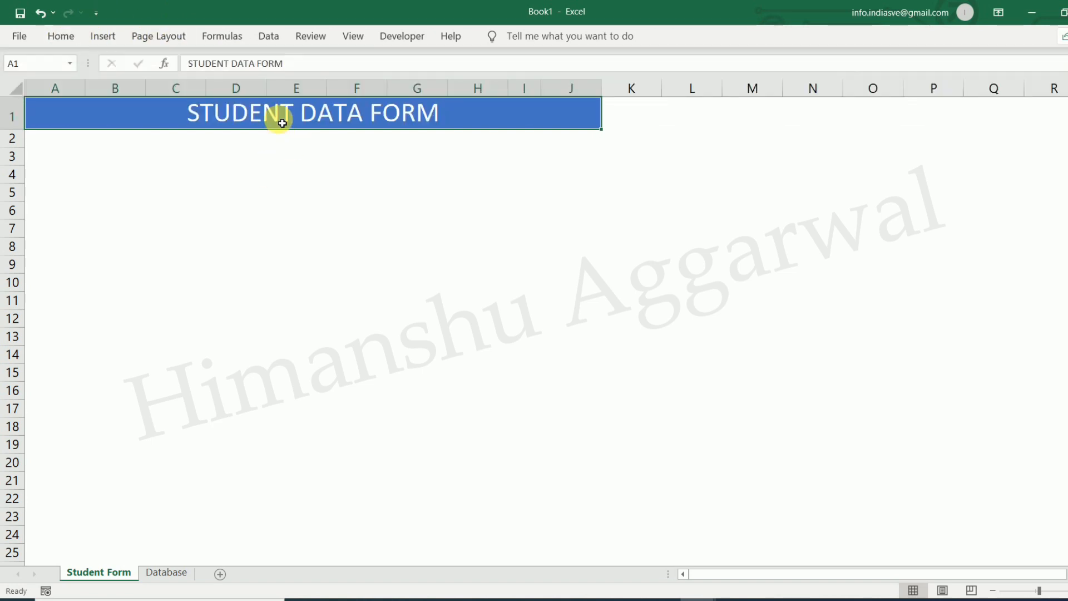
{"action": "double_click", "coordinate": [62, 37]}
Set the title font to Times New Roman and underline it
{"action": "left_click", "coordinate": [169, 65]}
{"action": "type", "text": "Times New Roman"}
{"action": "key", "text": "Return"}
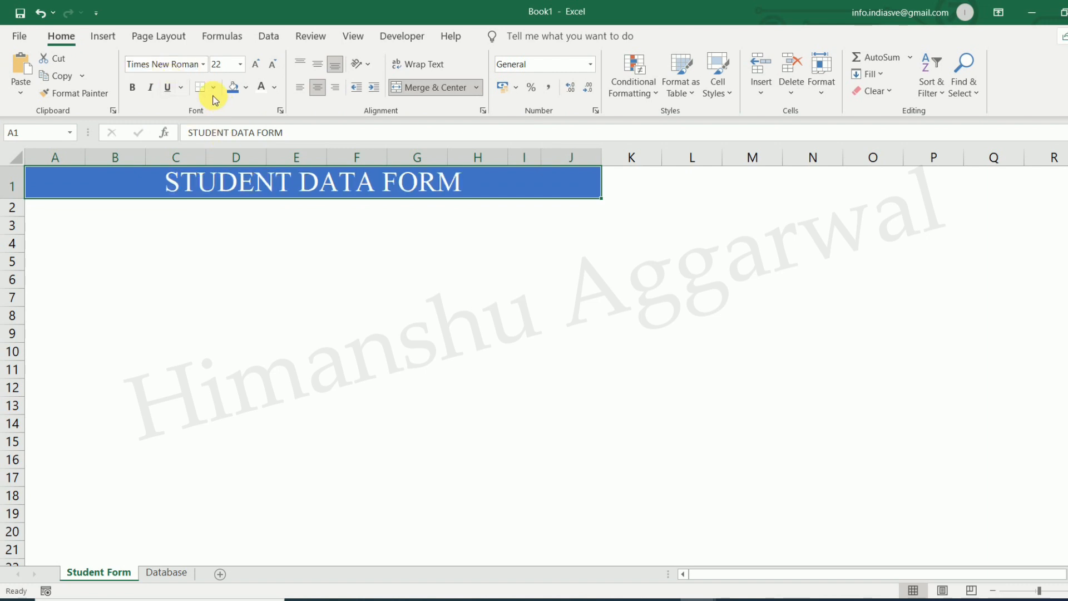
{"action": "left_click", "coordinate": [170, 89]}
{"action": "left_click", "coordinate": [275, 240]}
{"action": "left_click", "coordinate": [303, 192]}
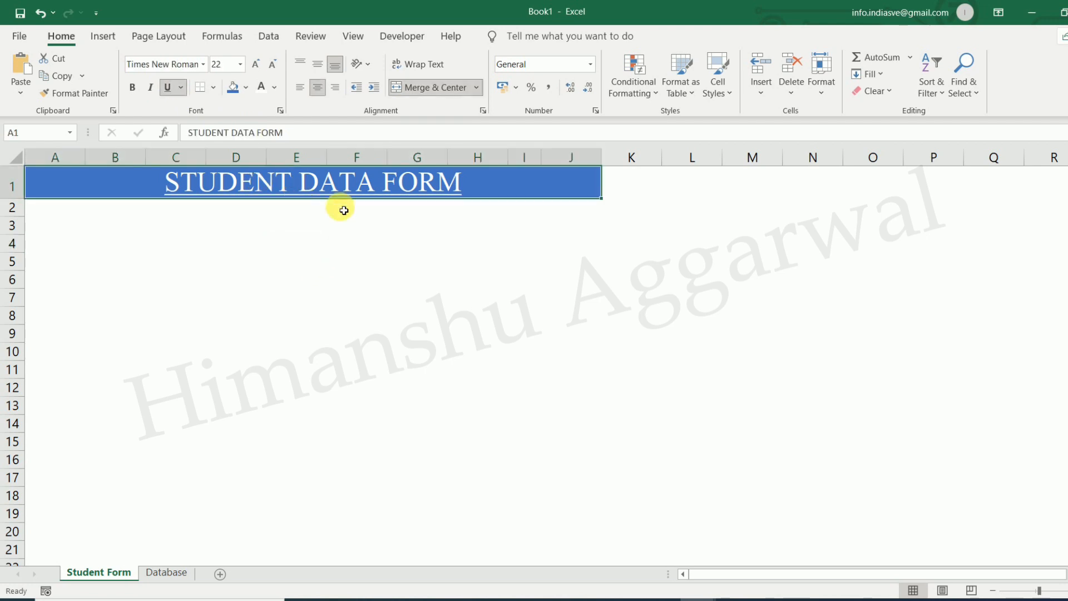
Compare against the reference title's font settings and make Book1's title bold
{"action": "mouse_move", "coordinate": [715, 599]}
{"action": "left_click", "coordinate": [676, 550]}
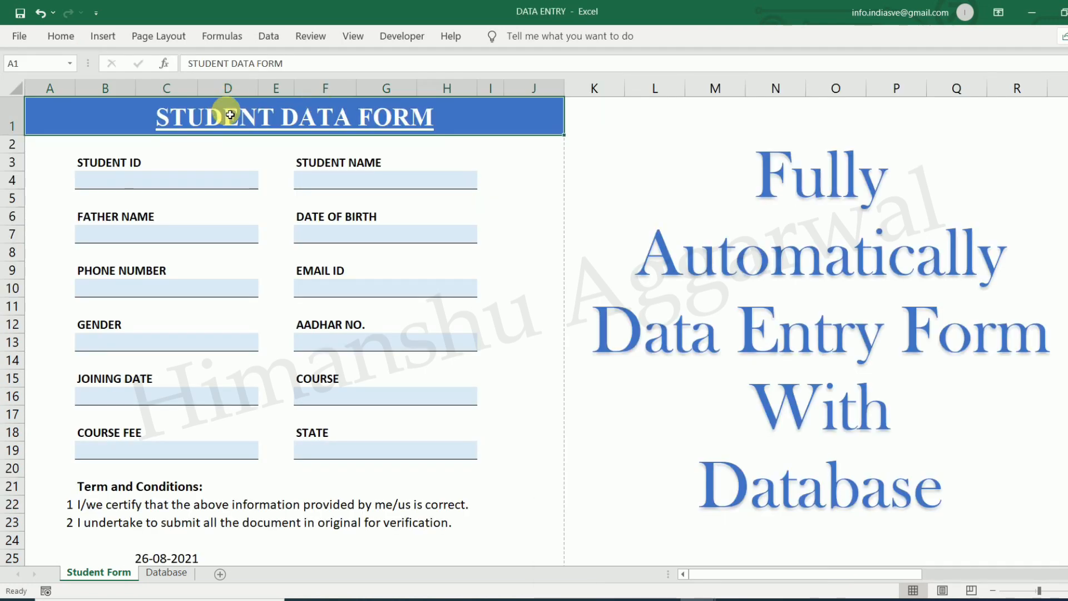
{"action": "left_click", "coordinate": [59, 36]}
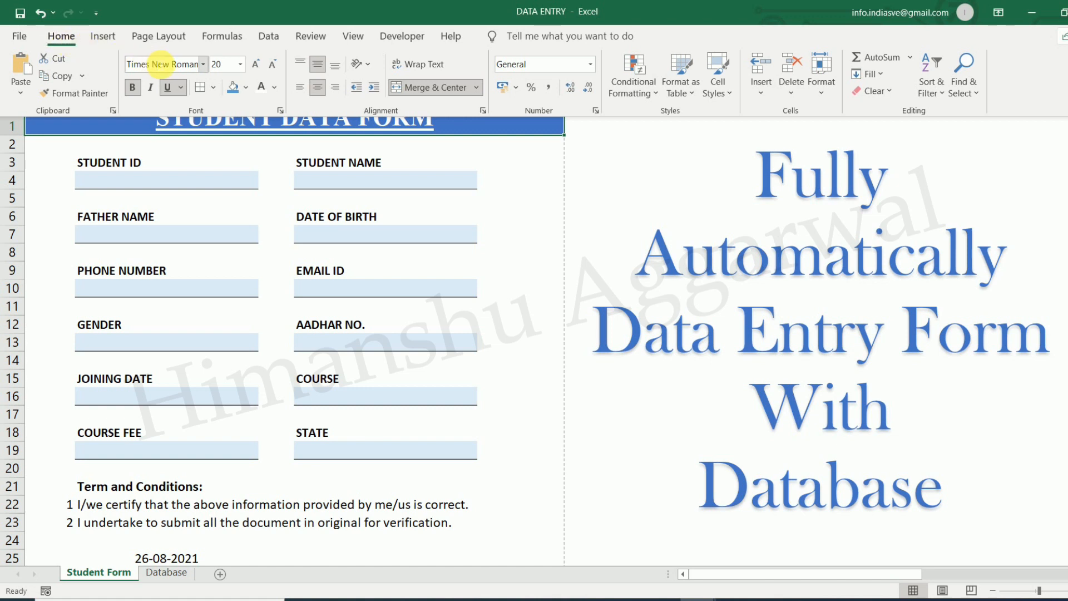
{"action": "mouse_move", "coordinate": [710, 598]}
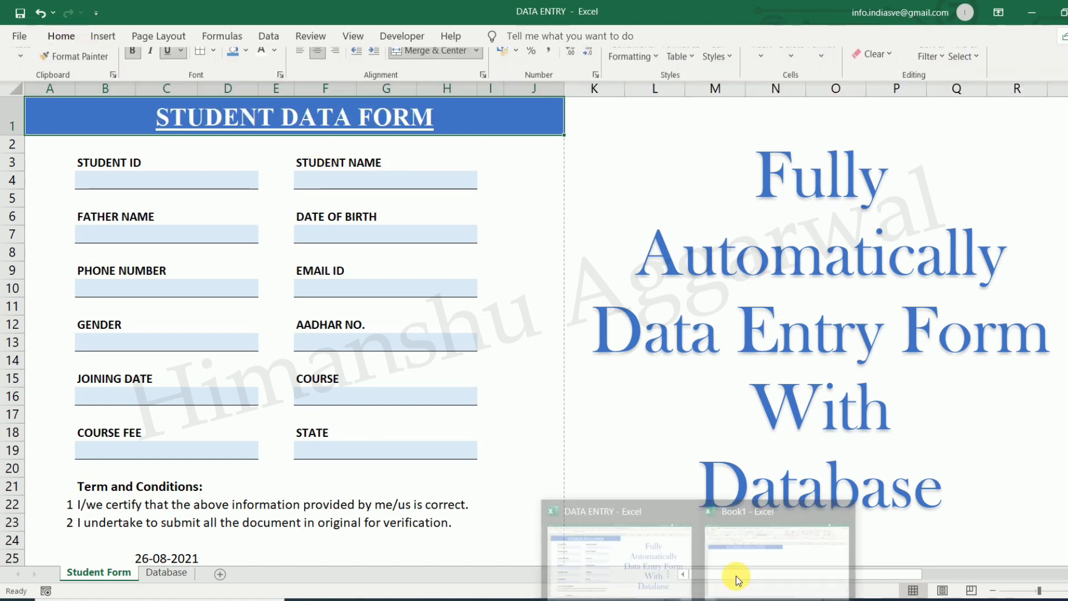
{"action": "left_click", "coordinate": [736, 576]}
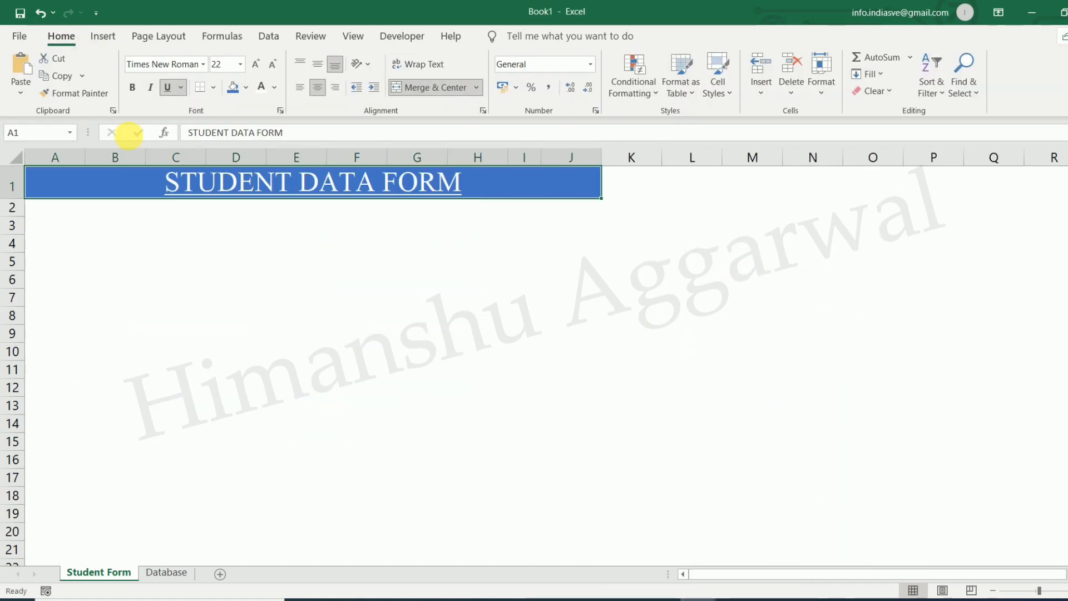
{"action": "left_click", "coordinate": [131, 87]}
{"action": "left_click", "coordinate": [262, 249]}
Collapse the ribbon and return to the DATA ENTRY workbook
{"action": "left_click", "coordinate": [470, 228]}
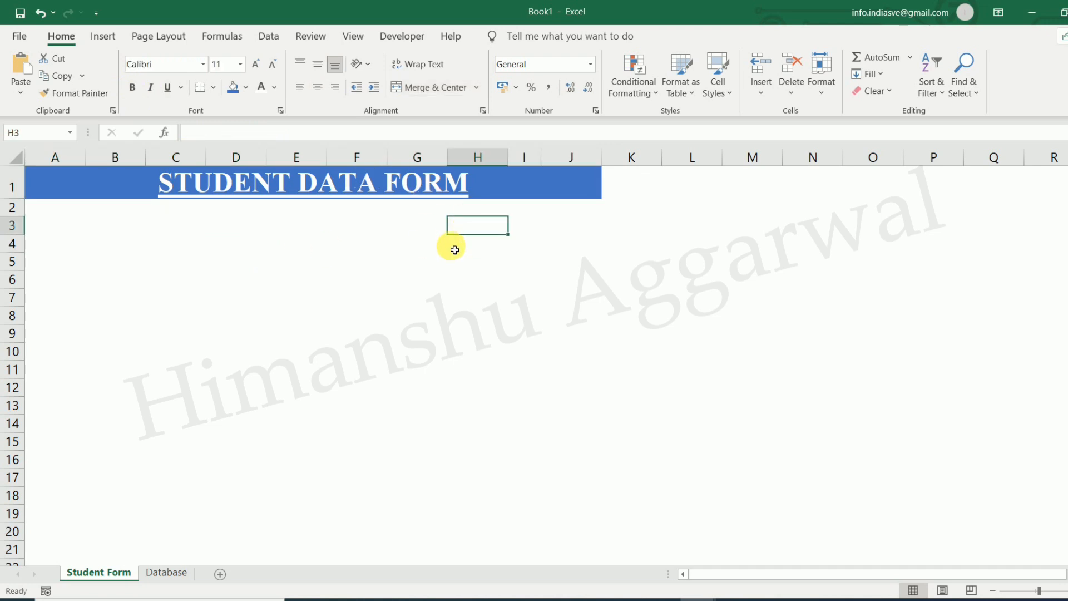
{"action": "left_click", "coordinate": [243, 257]}
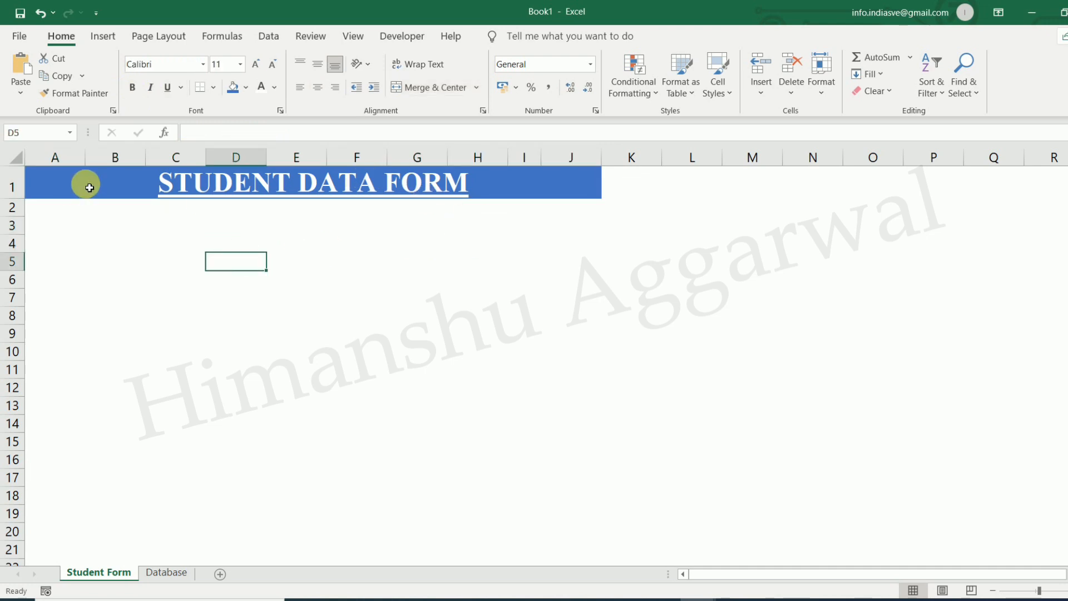
{"action": "double_click", "coordinate": [62, 36]}
{"action": "left_click", "coordinate": [196, 210]}
{"action": "left_click", "coordinate": [100, 152]}
{"action": "left_click", "coordinate": [174, 191]}
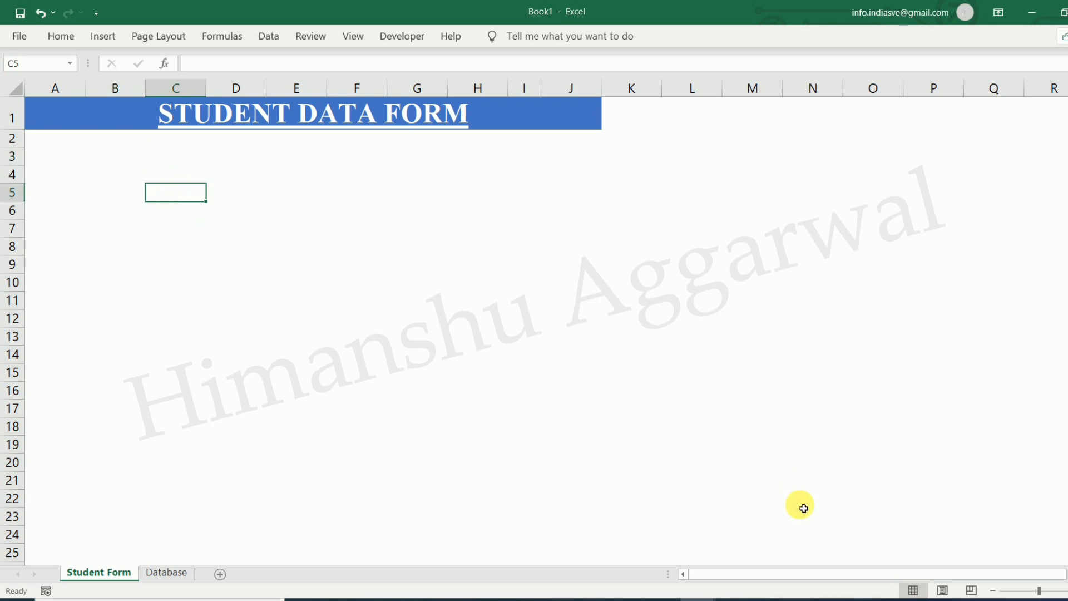
{"action": "mouse_move", "coordinate": [707, 597]}
{"action": "left_click", "coordinate": [687, 559]}
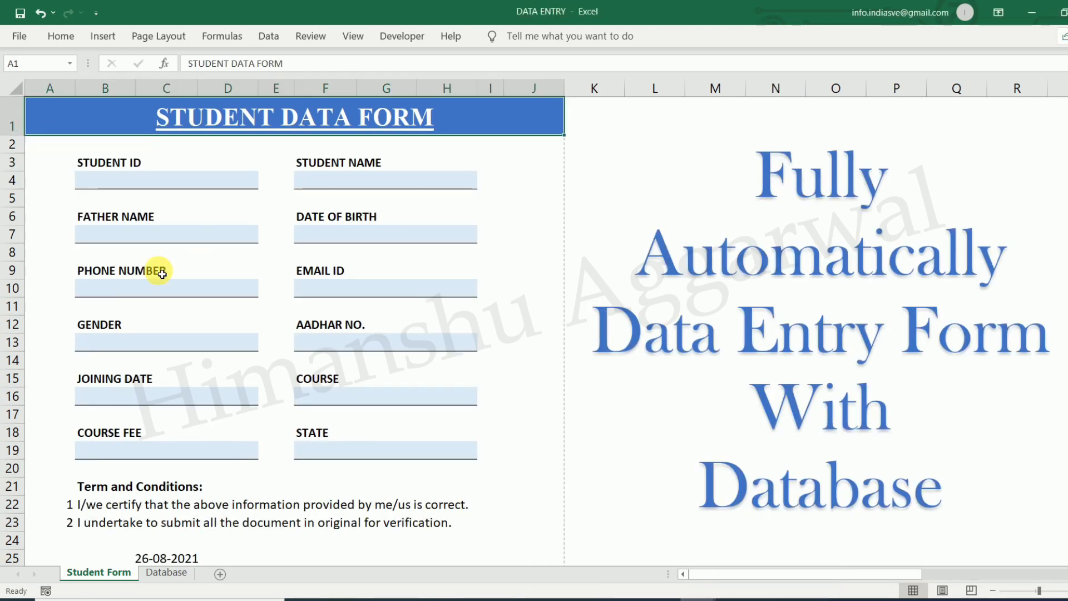
Enter the label 'Student ID' in cell B3 of Book1
{"action": "left_click", "coordinate": [100, 165]}
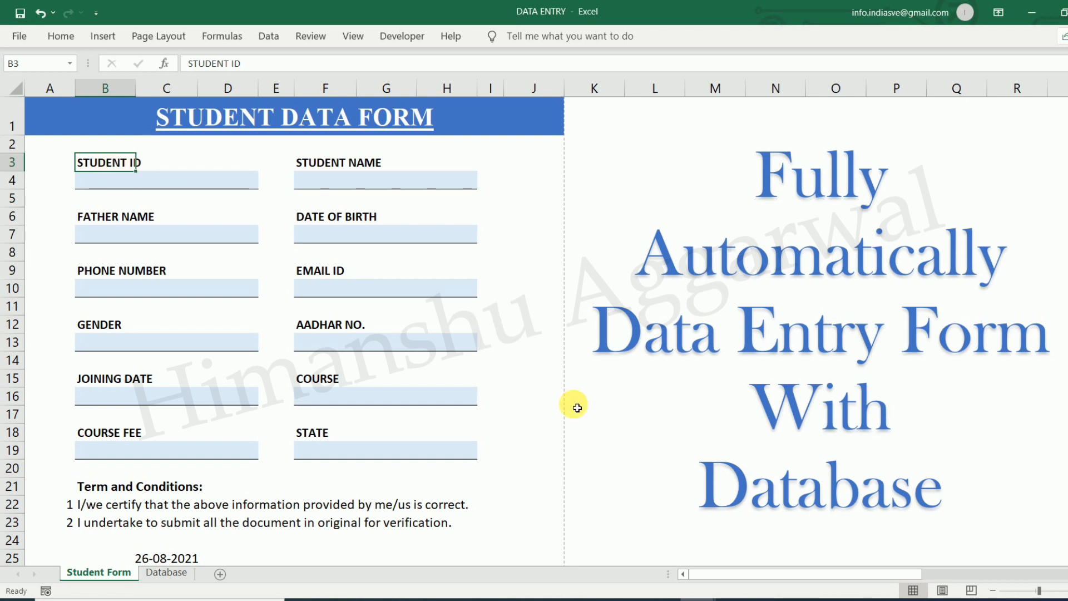
{"action": "left_click", "coordinate": [697, 599]}
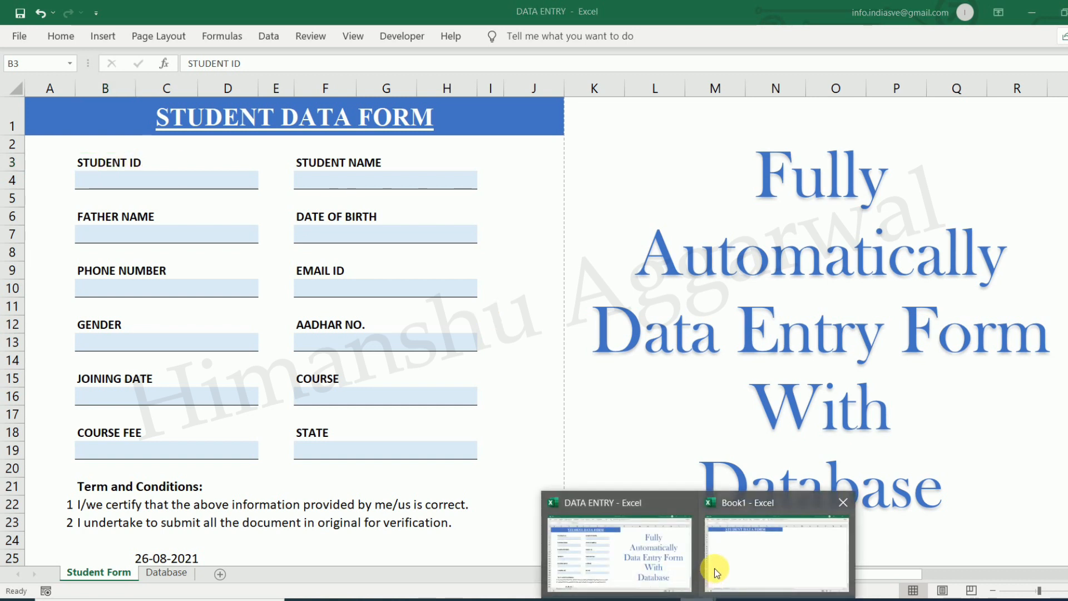
{"action": "left_click", "coordinate": [100, 161]}
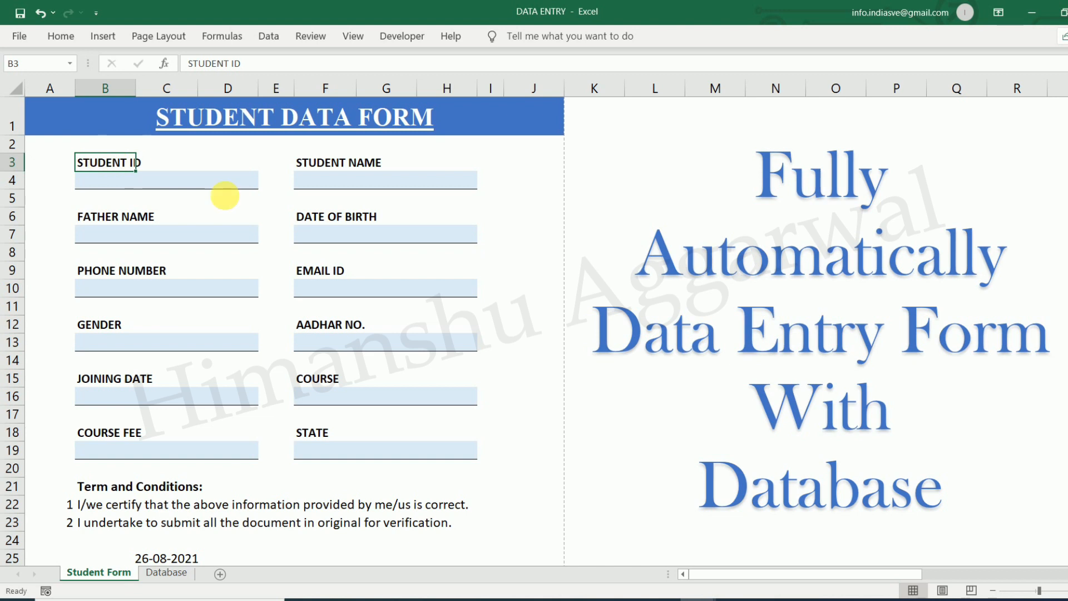
{"action": "left_click", "coordinate": [697, 599]}
{"action": "left_click", "coordinate": [739, 557]}
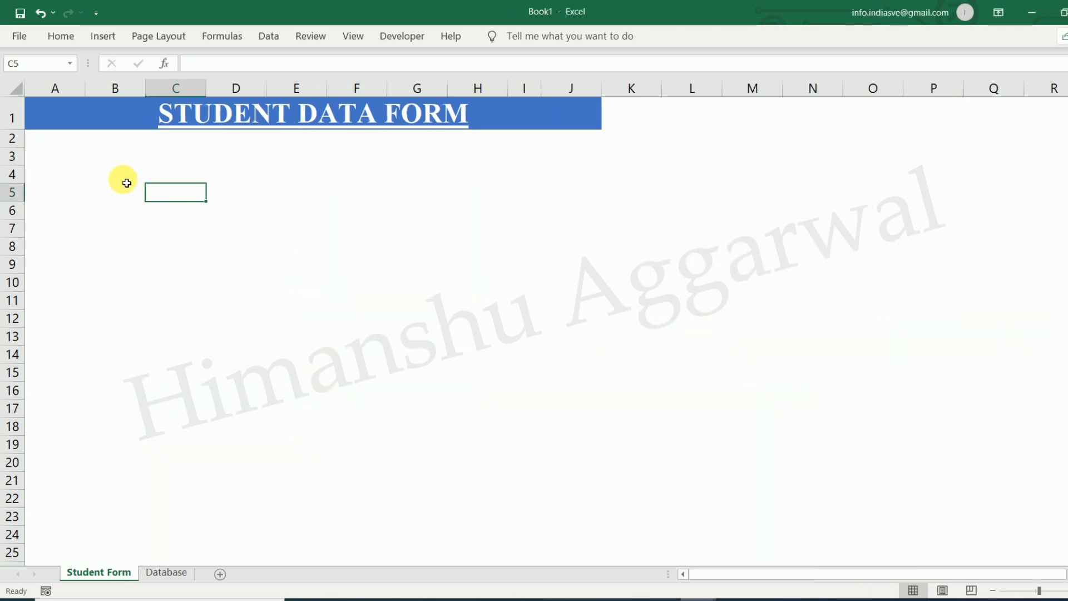
{"action": "left_click", "coordinate": [123, 159]}
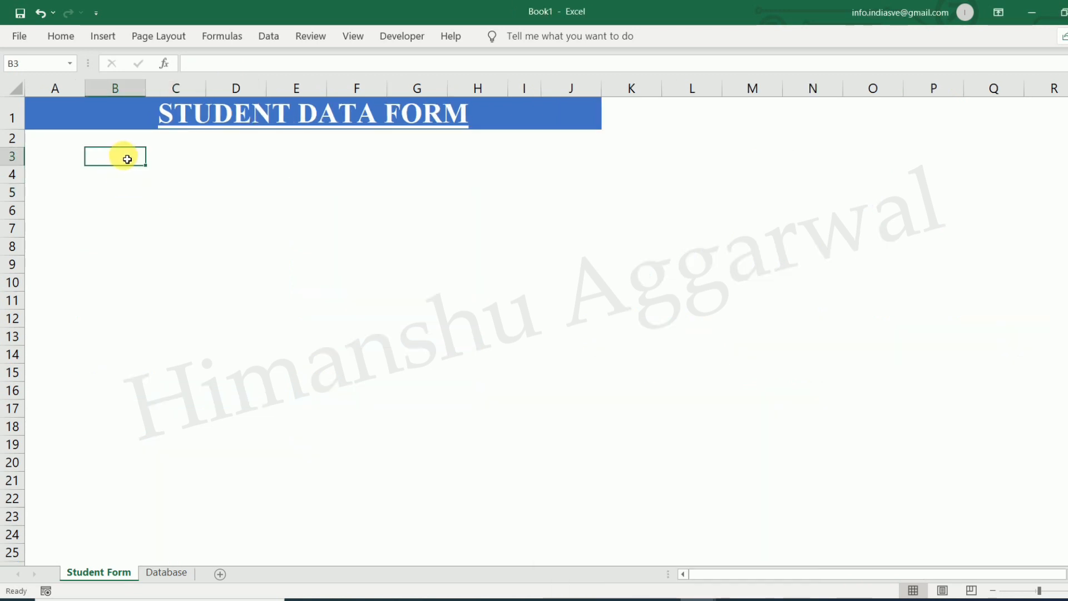
{"action": "type", "text": "Student"}
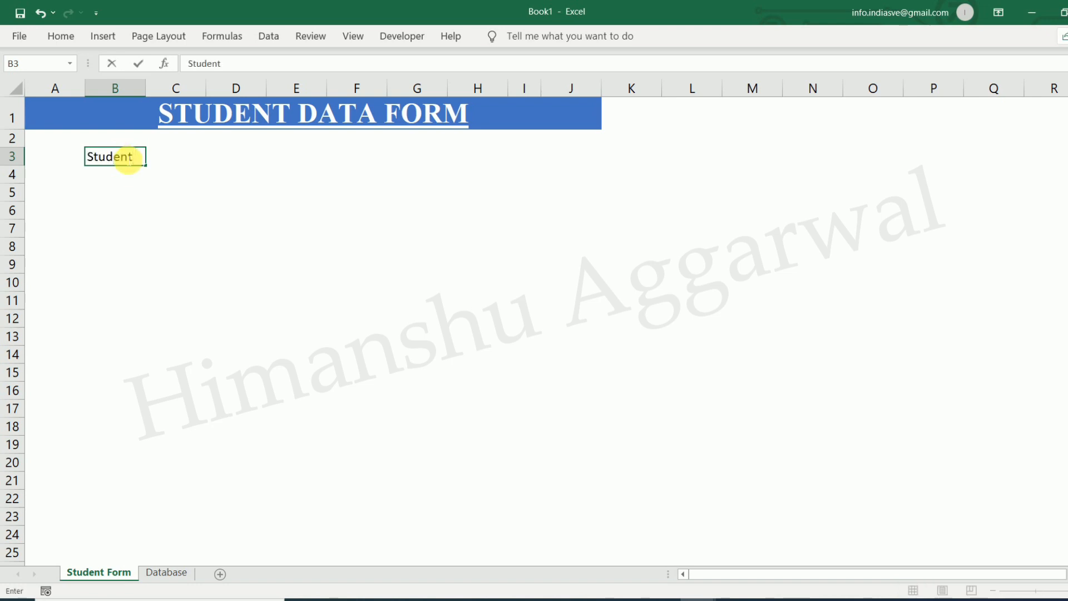
{"action": "type", "text": " ID"}
{"action": "left_click", "coordinate": [130, 179]}
Merge B4:D4 into one Student ID entry box and fill it light blue
{"action": "left_click_drag", "start_coordinate": [124, 182], "coordinate": [258, 174]}
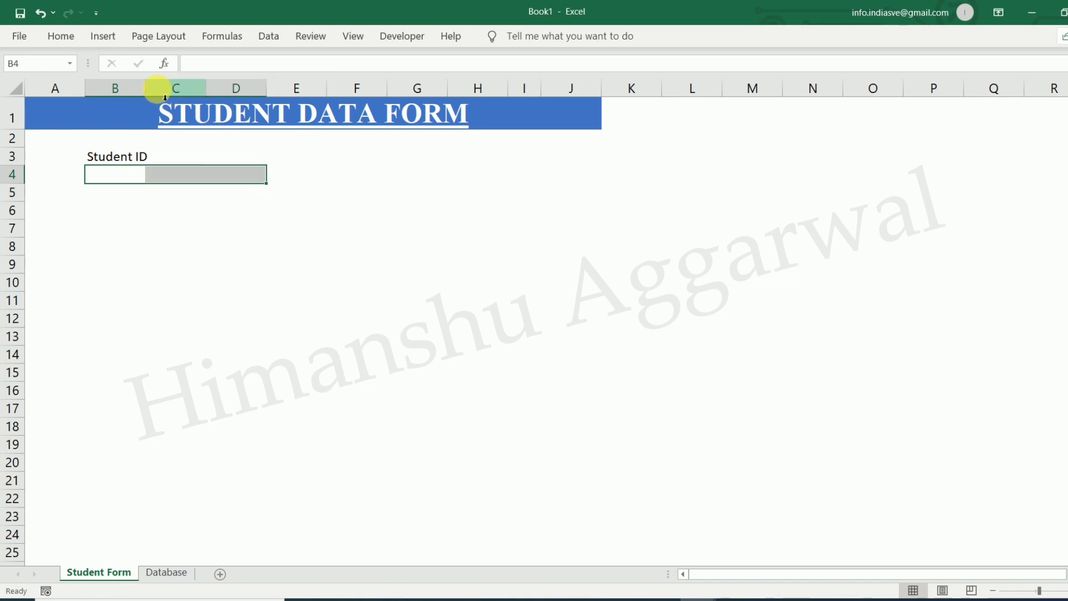
{"action": "left_click", "coordinate": [72, 34]}
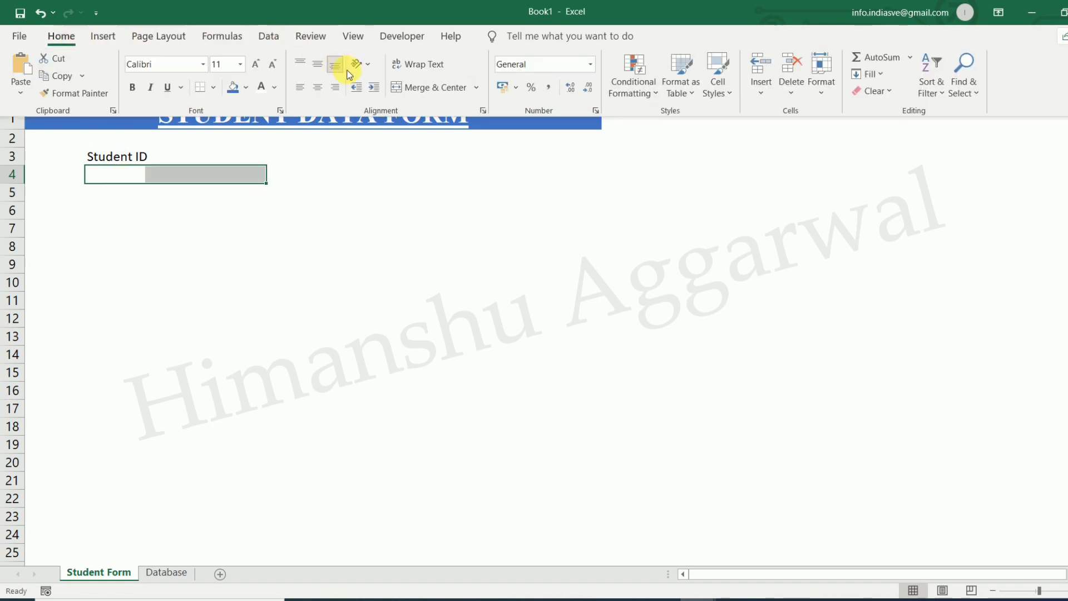
{"action": "left_click", "coordinate": [441, 88]}
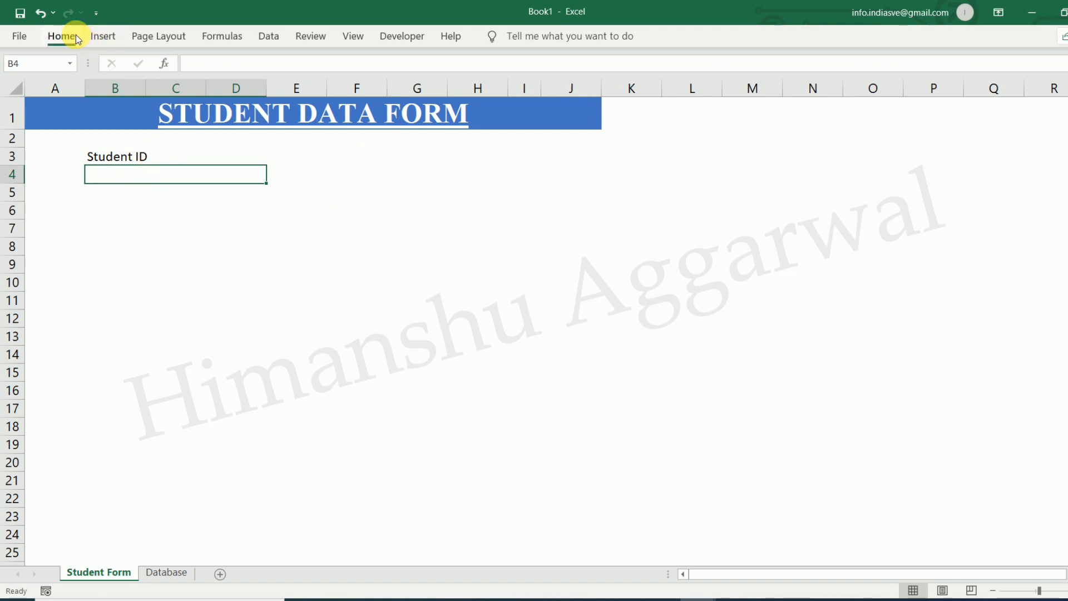
{"action": "left_click", "coordinate": [62, 36]}
{"action": "left_click", "coordinate": [247, 89]}
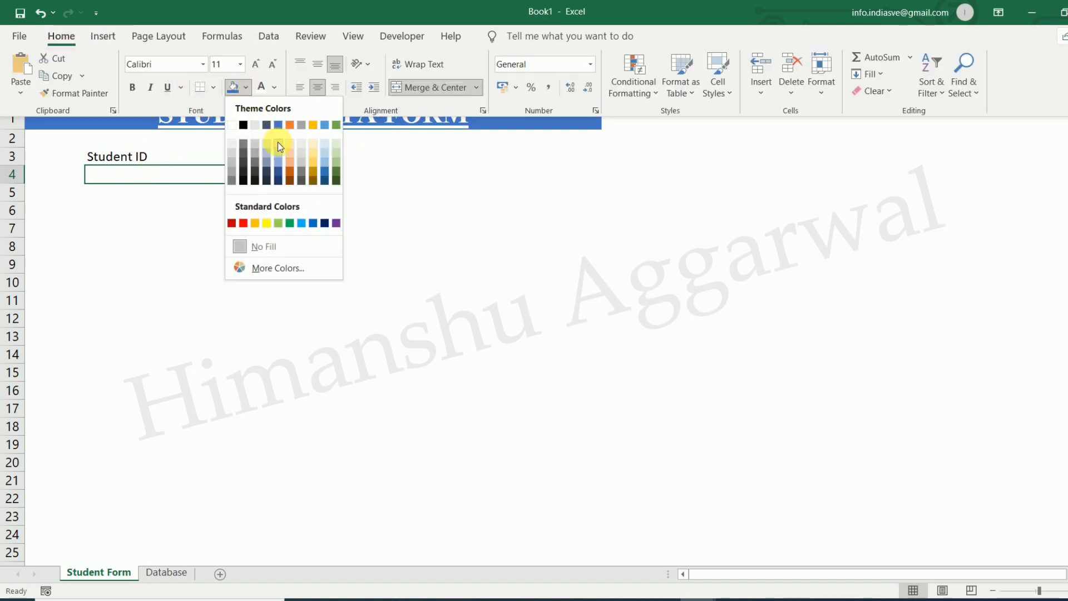
{"action": "left_click", "coordinate": [325, 156]}
Give the merged Student ID box a bottom border and zoom in slightly to check it
{"action": "mouse_move", "coordinate": [698, 598]}
{"action": "left_click", "coordinate": [640, 551]}
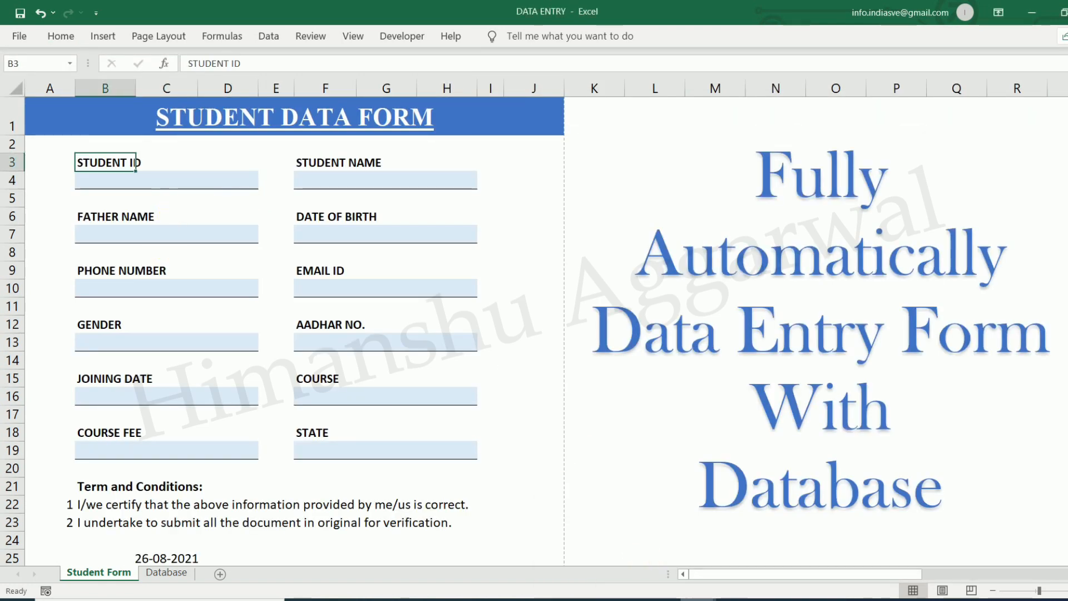
{"action": "left_click", "coordinate": [807, 543]}
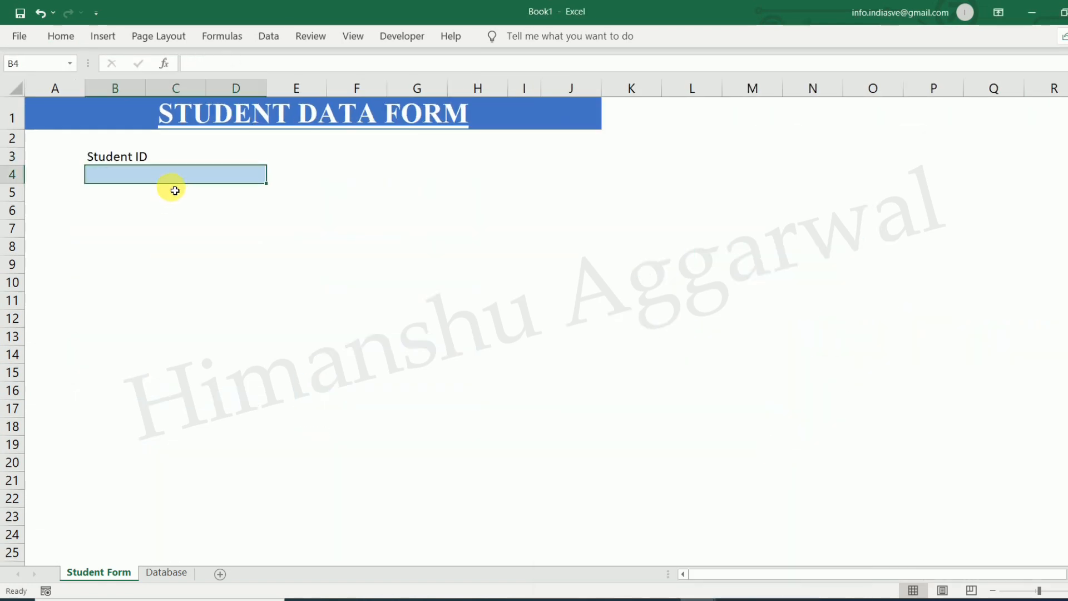
{"action": "left_click", "coordinate": [63, 37]}
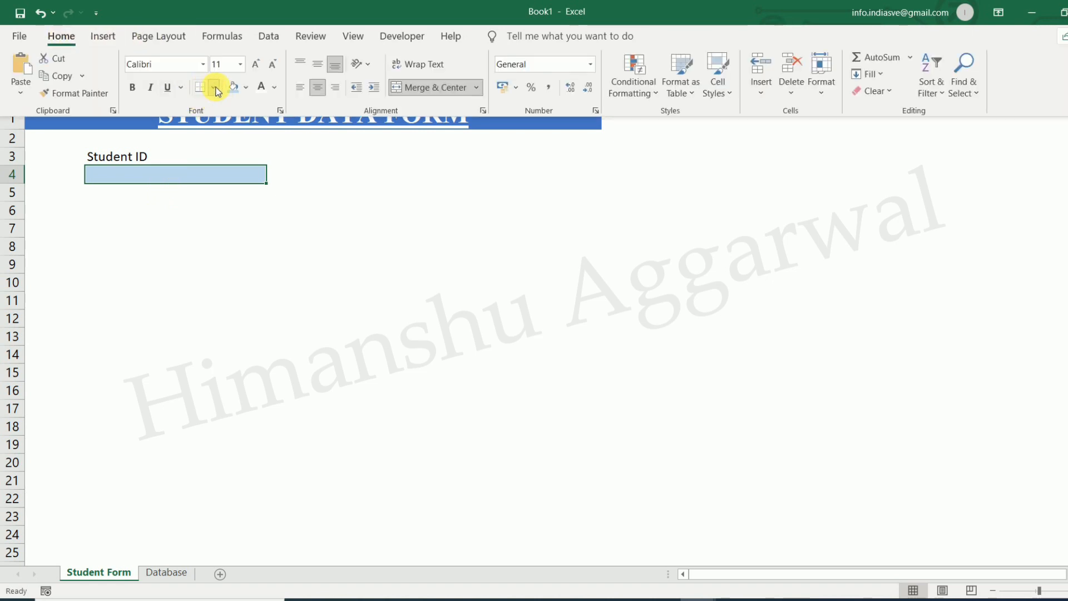
{"action": "left_click", "coordinate": [214, 88]}
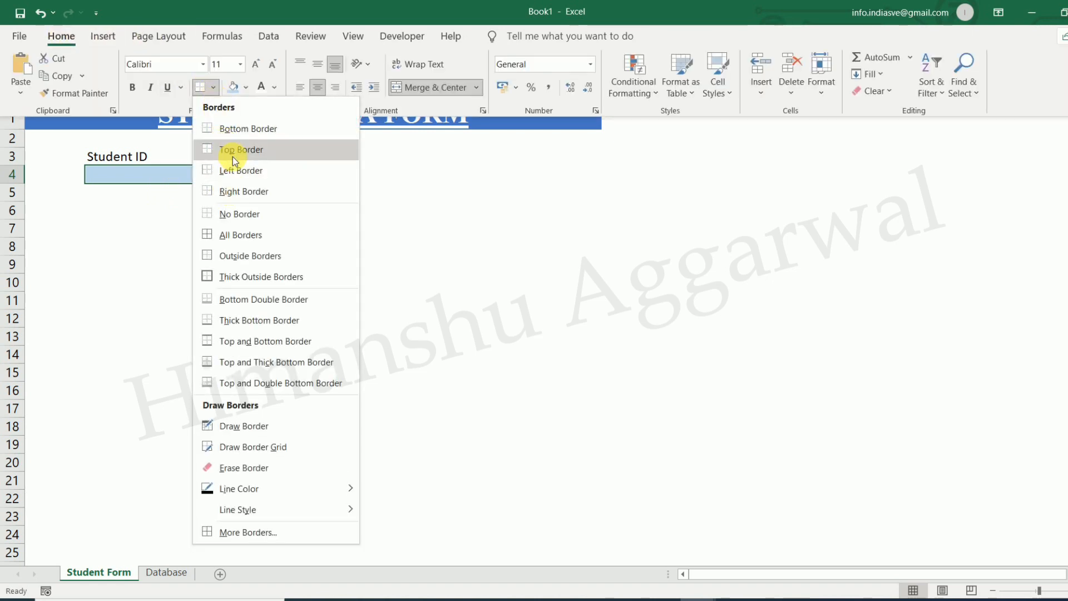
{"action": "left_click", "coordinate": [235, 135]}
{"action": "left_click", "coordinate": [197, 250]}
{"action": "left_click", "coordinate": [290, 223]}
{"action": "left_click", "coordinate": [131, 177]}
{"action": "left_click", "coordinate": [111, 155]}
{"action": "left_click", "coordinate": [156, 190]}
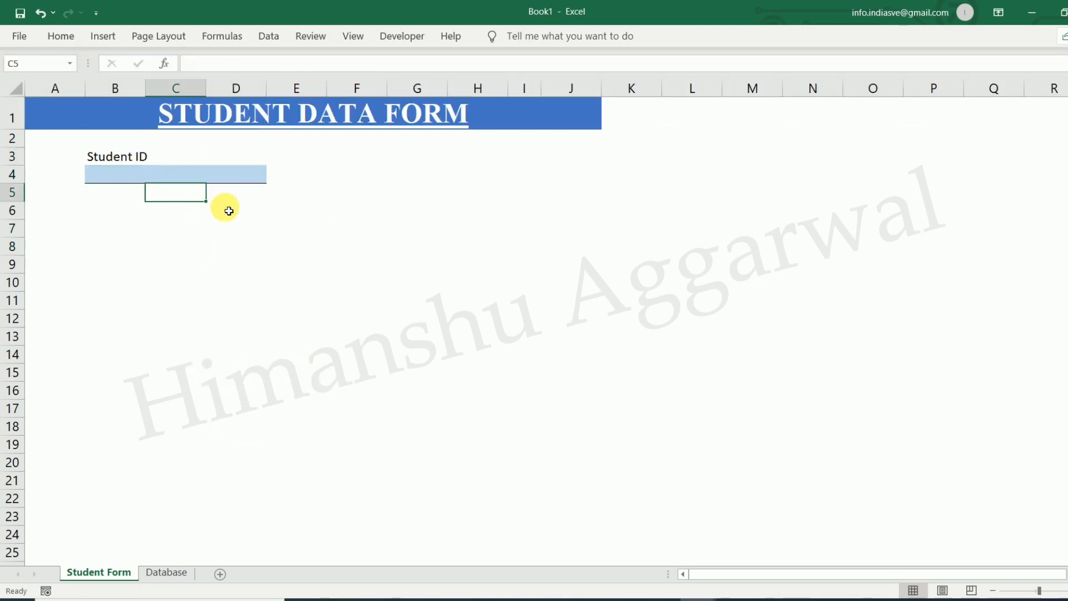
{"action": "left_click", "coordinate": [1061, 588]}
{"action": "left_click", "coordinate": [811, 458]}
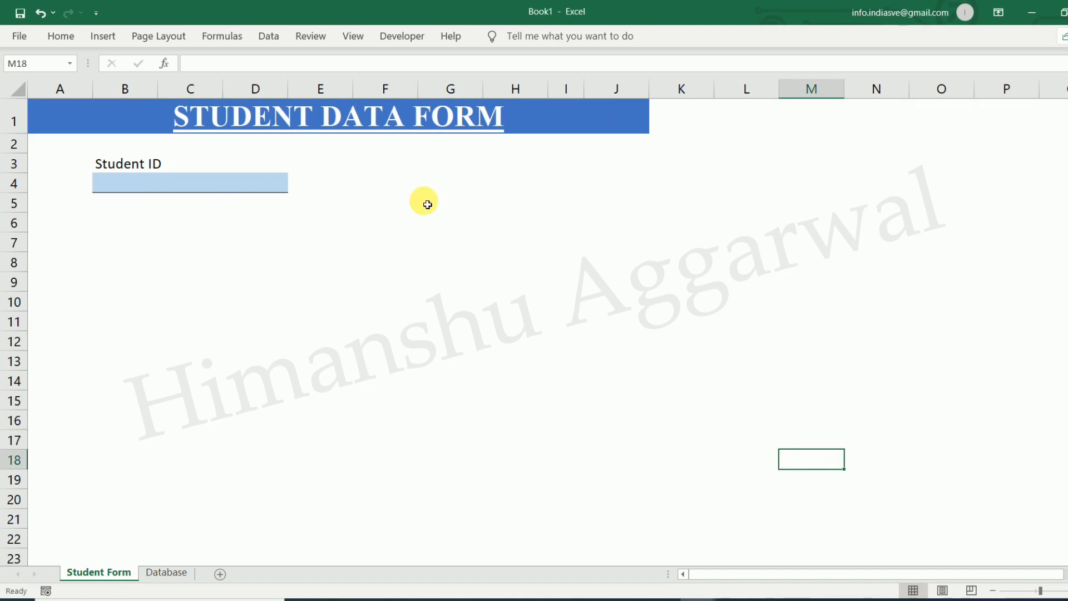
{"action": "left_click", "coordinate": [108, 162]}
Copy the Student ID label and box from B3:D4 into F3:H4
{"action": "mouse_move", "coordinate": [706, 600]}
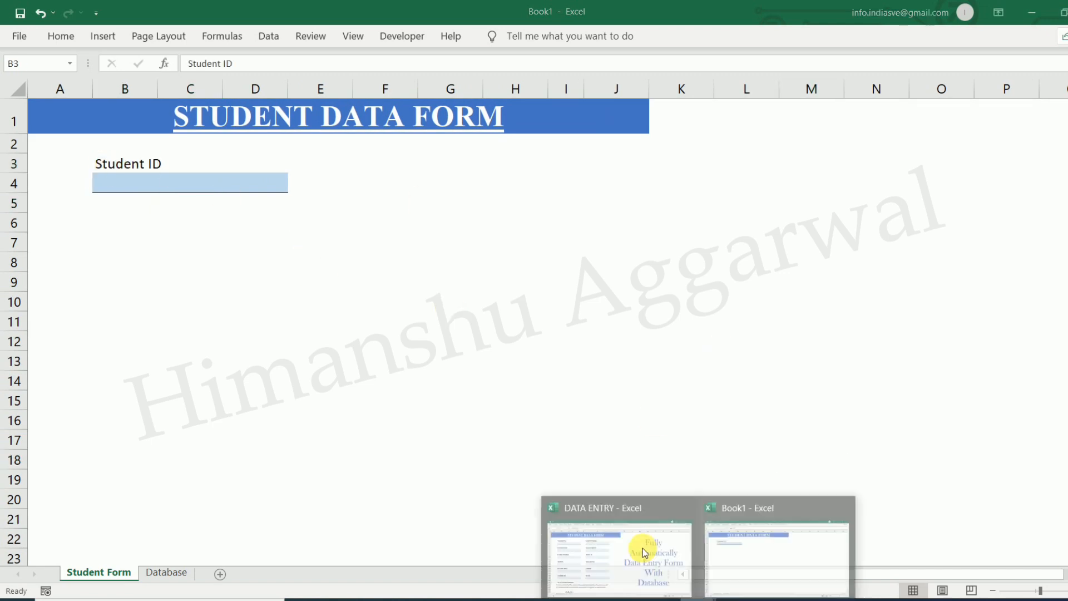
{"action": "left_click", "coordinate": [643, 548]}
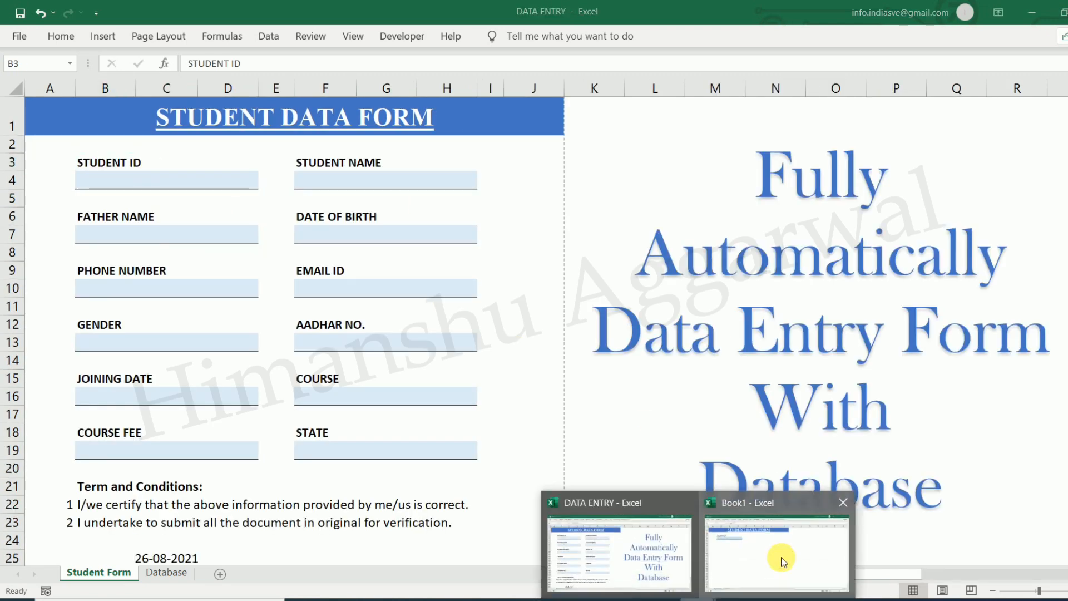
{"action": "left_click", "coordinate": [780, 559]}
{"action": "left_click_drag", "start_coordinate": [145, 164], "coordinate": [224, 193]}
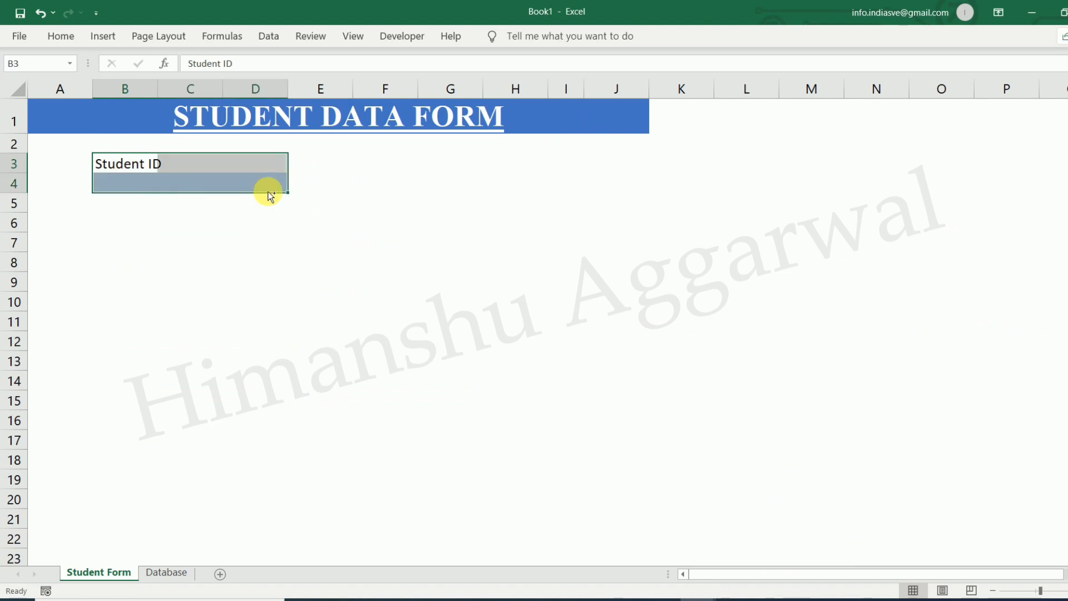
{"action": "key", "text": "ctrl+c"}
{"action": "left_click", "coordinate": [399, 162]}
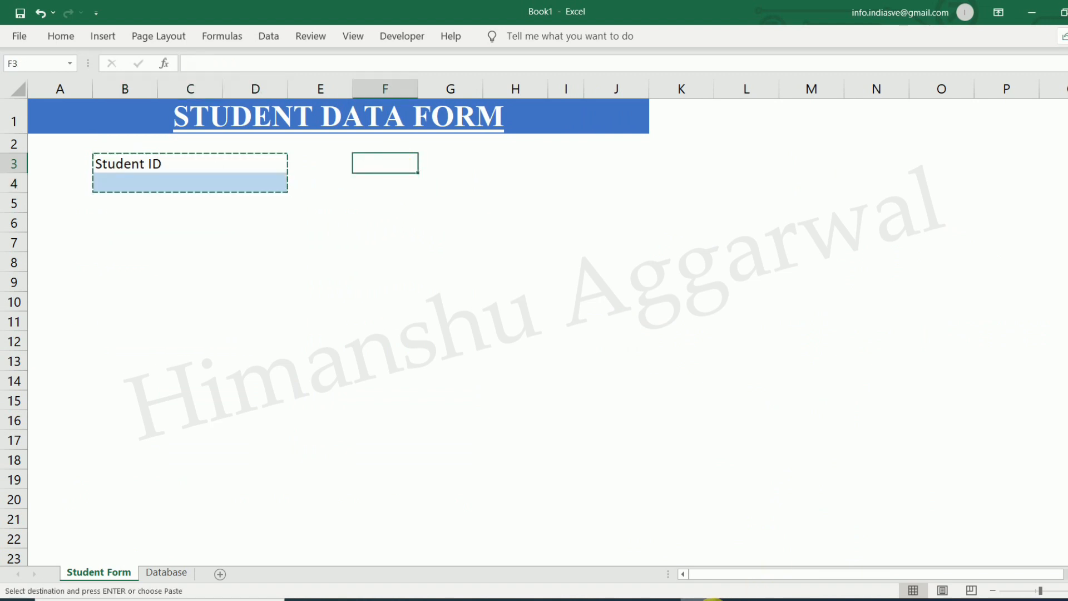
{"action": "mouse_move", "coordinate": [712, 600]}
{"action": "left_click", "coordinate": [640, 548]}
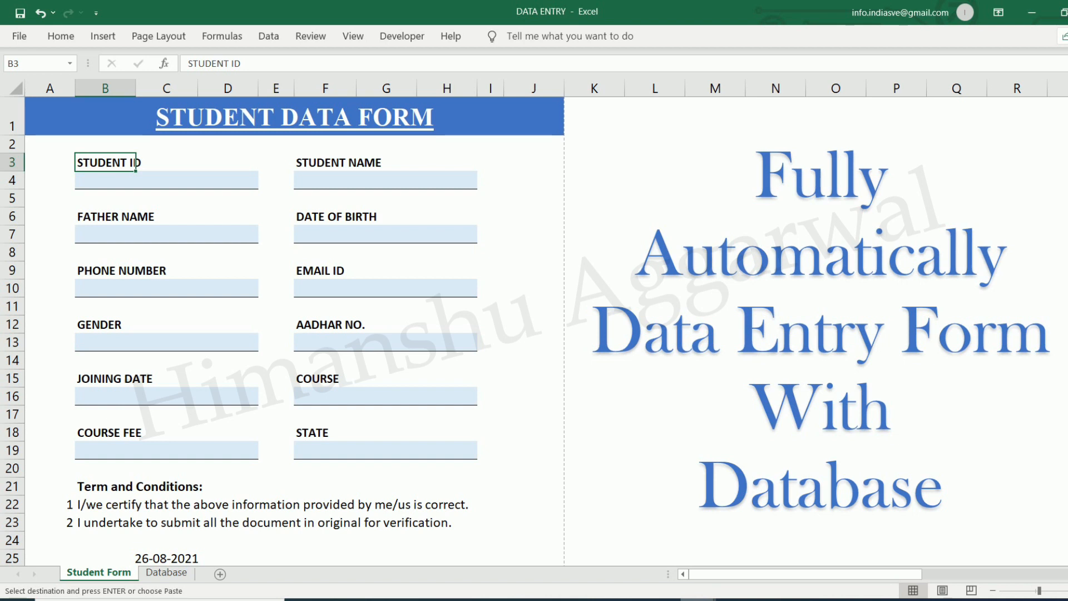
{"action": "left_click", "coordinate": [746, 556]}
{"action": "key", "text": "Return"}
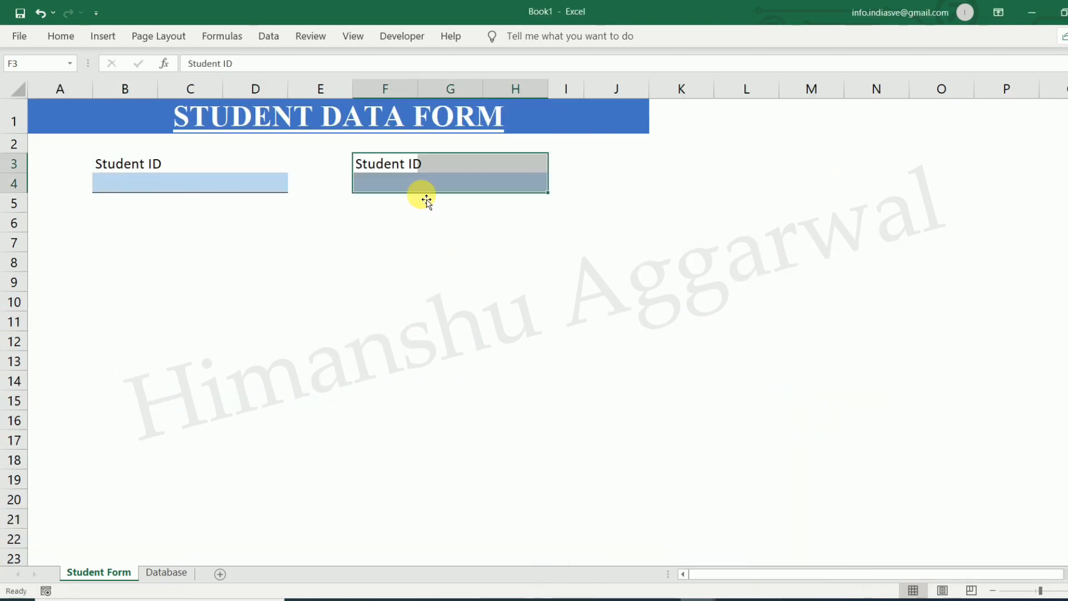
Rename the F3 label to 'Student Name'
{"action": "left_click", "coordinate": [422, 220]}
{"action": "left_click", "coordinate": [385, 172]}
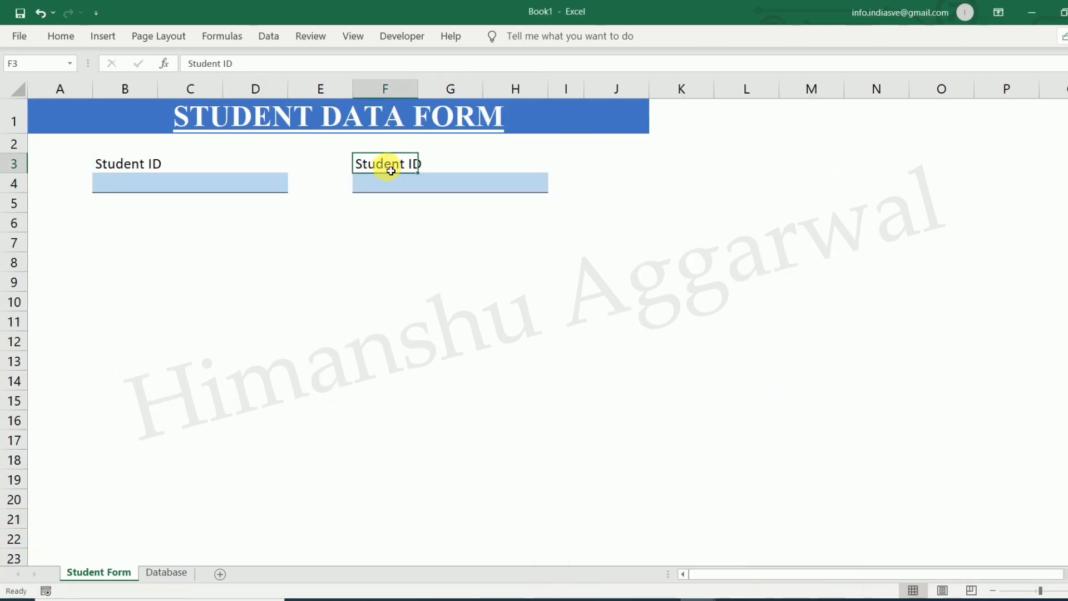
{"action": "double_click", "coordinate": [391, 170]}
{"action": "left_click_drag", "start_coordinate": [410, 165], "coordinate": [441, 164]}
{"action": "type", "text": "Name"}
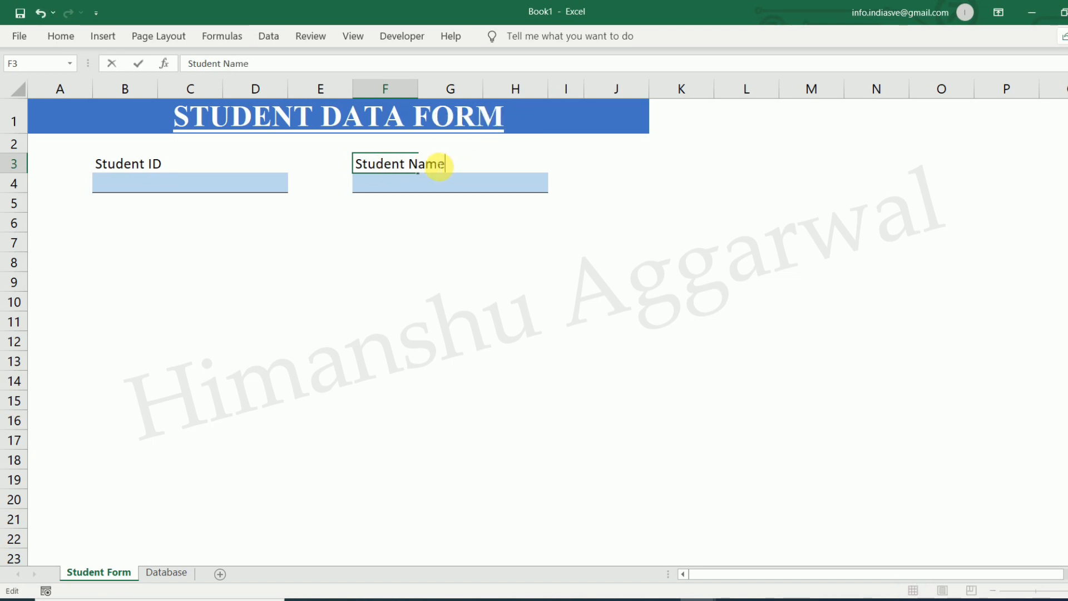
{"action": "left_click", "coordinate": [370, 267]}
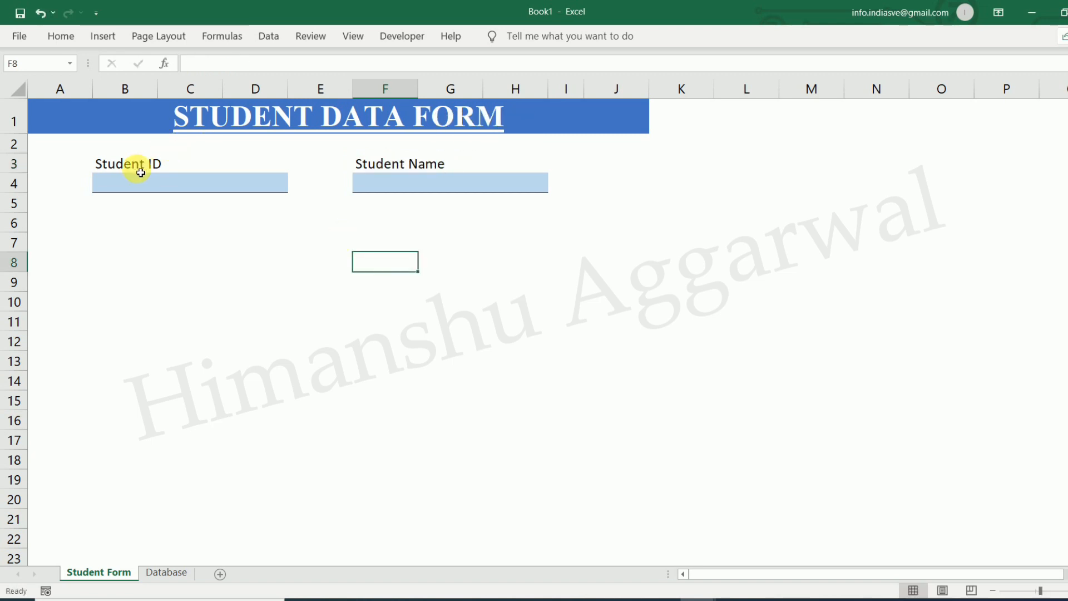
Paste the field block again into B6:D7 and F6:H7
{"action": "left_click", "coordinate": [121, 232]}
{"action": "left_click_drag", "start_coordinate": [109, 165], "coordinate": [202, 185]}
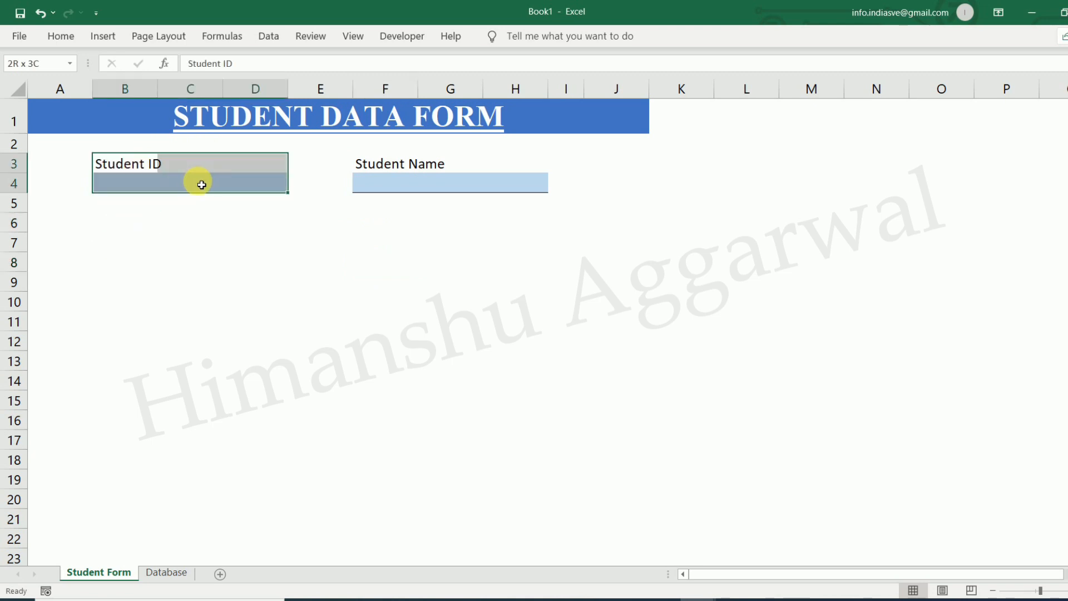
{"action": "key", "text": "ctrl+c"}
{"action": "left_click", "coordinate": [127, 222]}
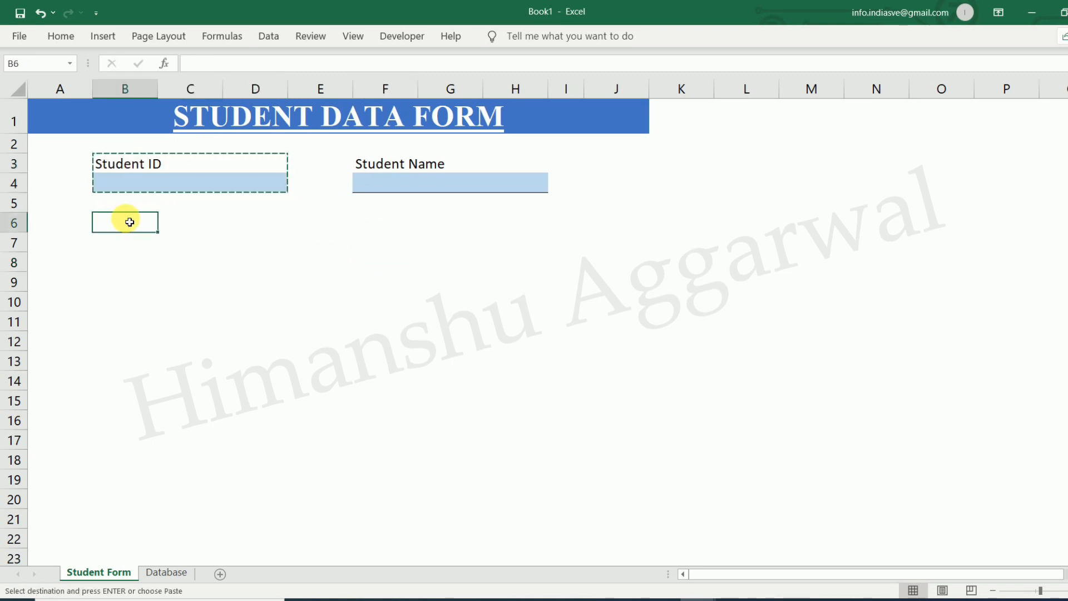
{"action": "key", "text": "Return"}
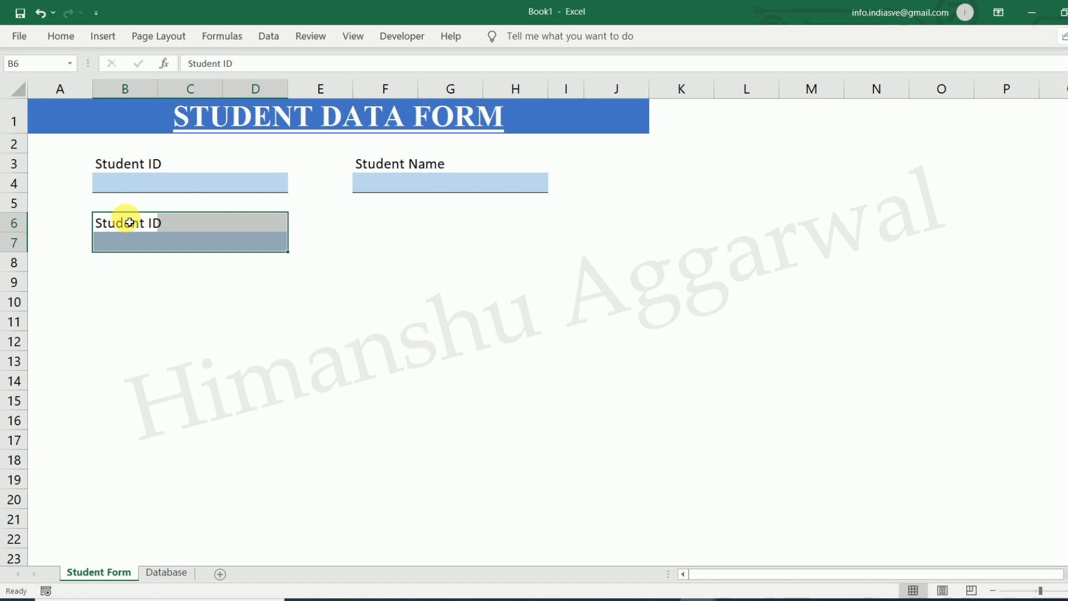
{"action": "key", "text": "ctrl+c"}
{"action": "left_click", "coordinate": [386, 223]}
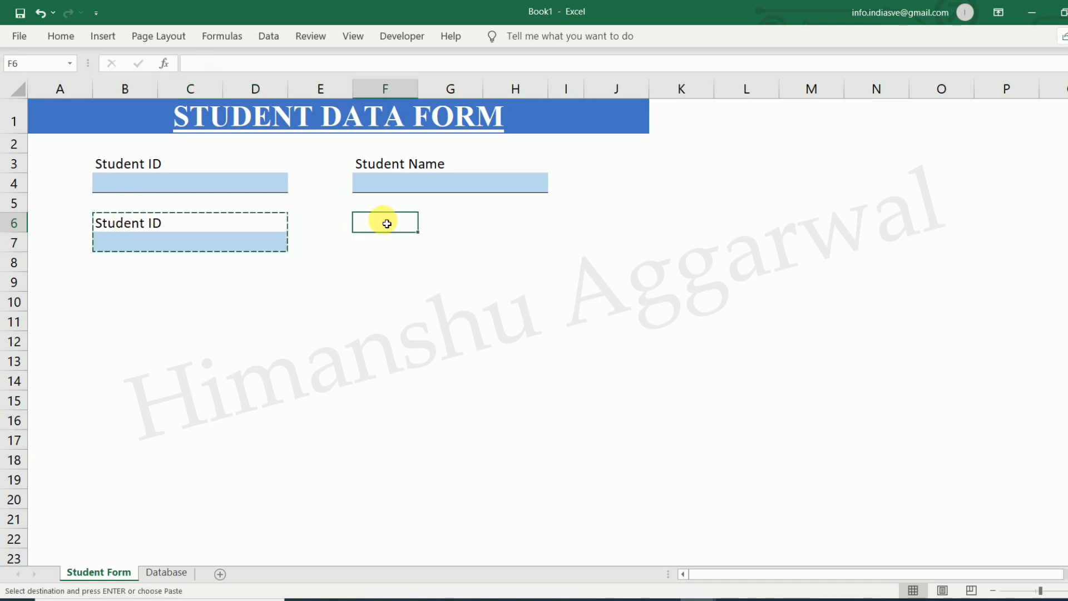
{"action": "key", "text": "Return"}
Relabel the new fields as 'Father Name' and 'Date of Birth'
{"action": "left_click", "coordinate": [136, 228]}
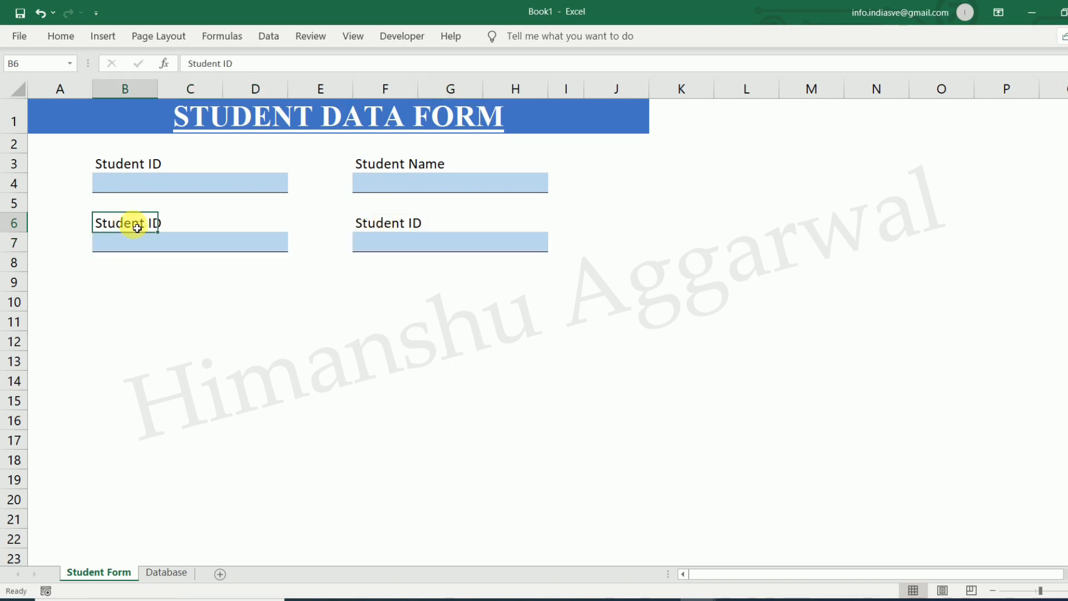
{"action": "type", "text": "Father Name"}
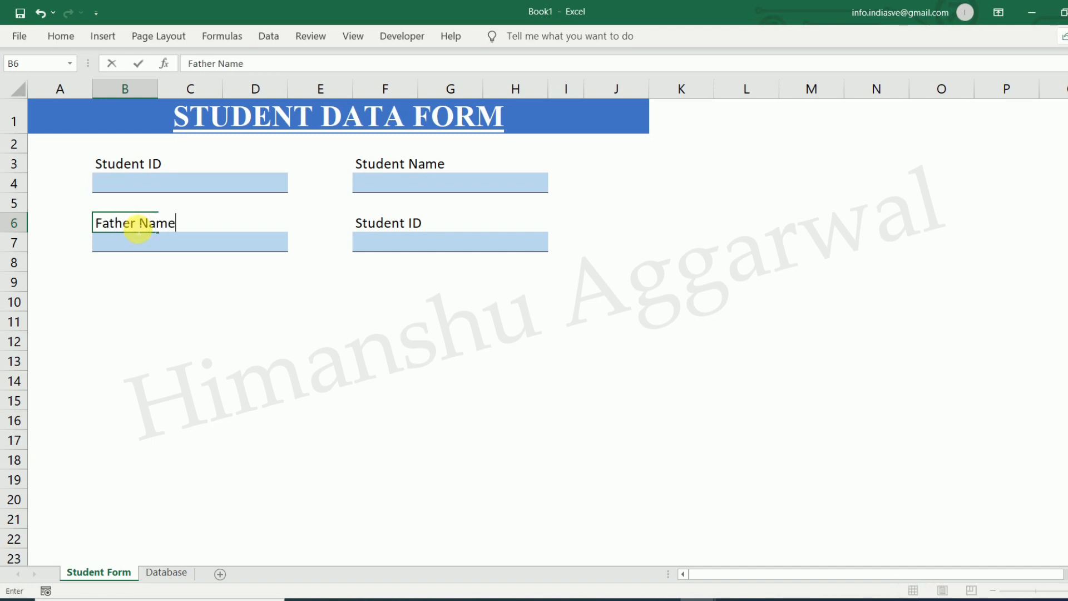
{"action": "left_click", "coordinate": [389, 224]}
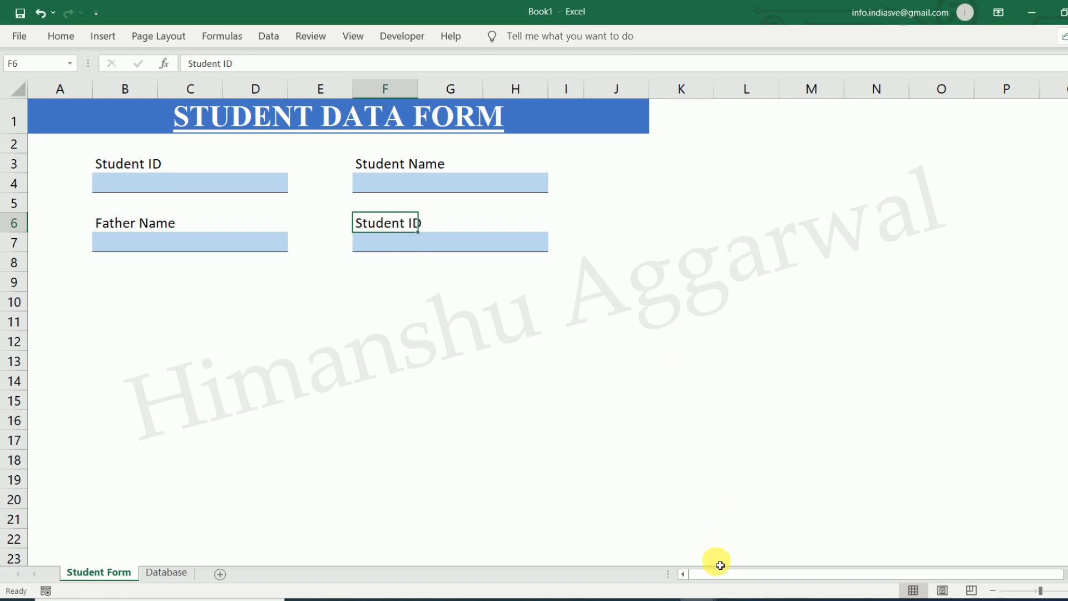
{"action": "left_click", "coordinate": [665, 555]}
{"action": "mouse_move", "coordinate": [710, 598]}
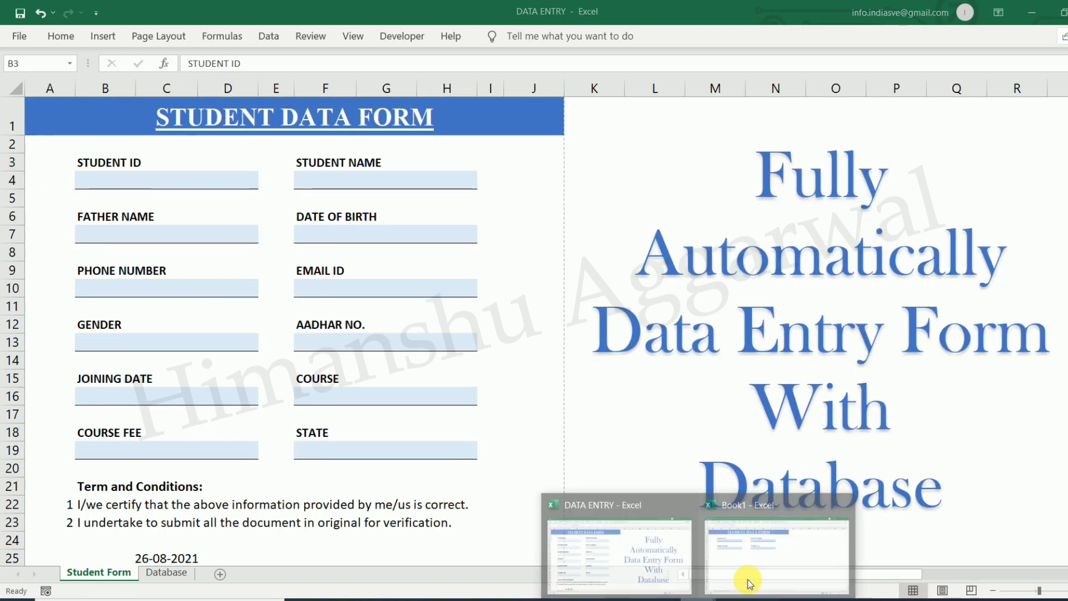
{"action": "left_click", "coordinate": [746, 579]}
{"action": "type", "text": "Date"}
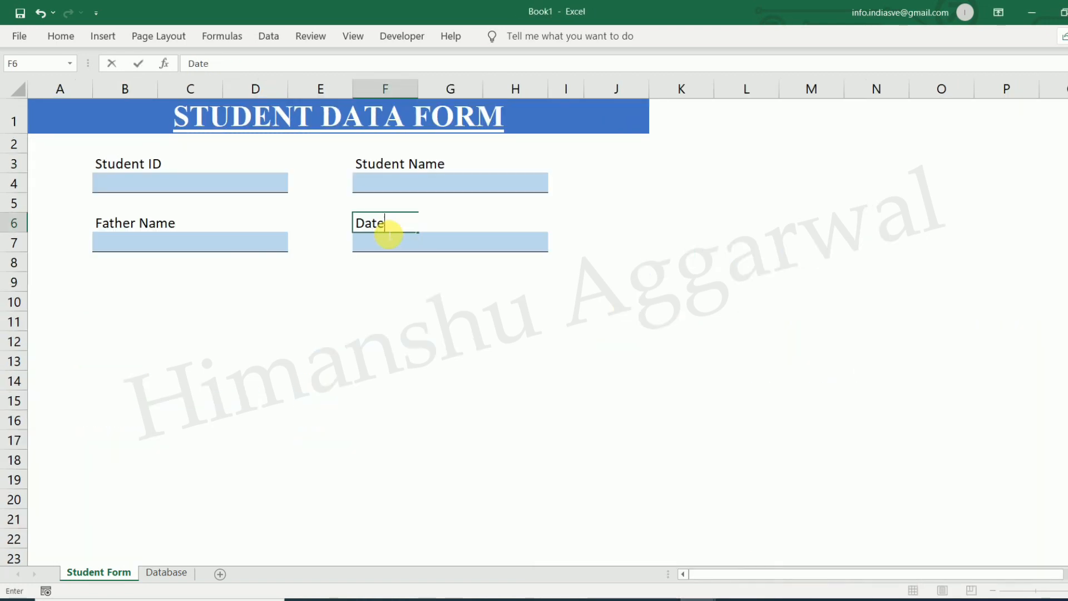
{"action": "type", "text": " of Birth"}
{"action": "left_click", "coordinate": [295, 285]}
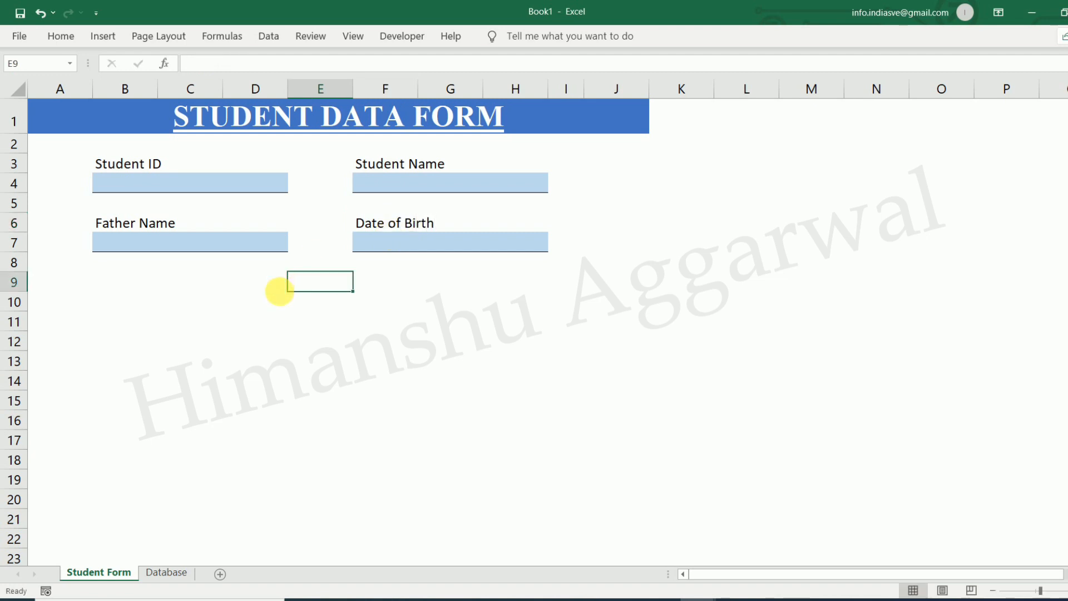
Duplicate the four-field block B3:H7 into B9:H13
{"action": "left_click", "coordinate": [132, 298]}
{"action": "left_click_drag", "start_coordinate": [127, 169], "coordinate": [451, 243]}
{"action": "key", "text": "ctrl+c"}
{"action": "left_click", "coordinate": [124, 282]}
{"action": "key", "text": "Return"}
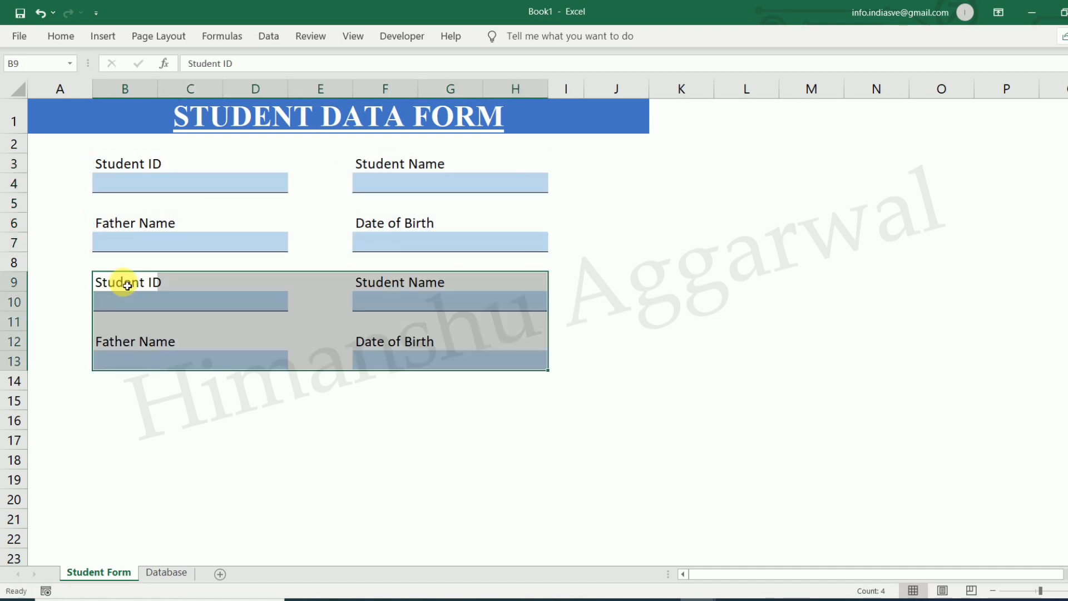
{"action": "left_click", "coordinate": [162, 306]}
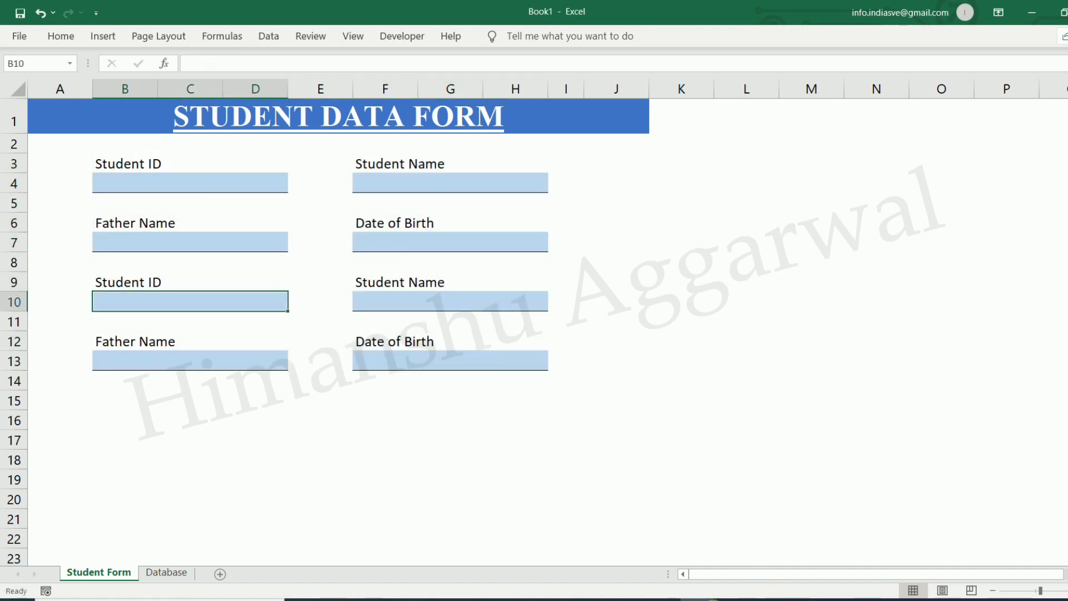
Rename the B9 and F9 labels to 'Phone No.' and 'Email ID'
{"action": "mouse_move", "coordinate": [695, 596]}
{"action": "left_click", "coordinate": [658, 553]}
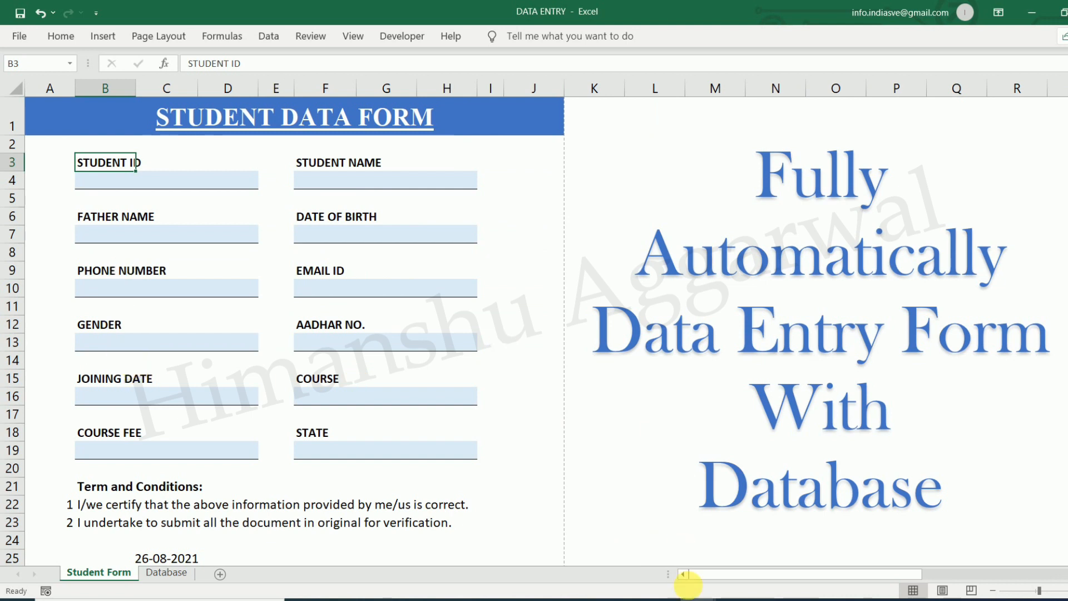
{"action": "left_click", "coordinate": [765, 551]}
{"action": "left_click", "coordinate": [123, 285]}
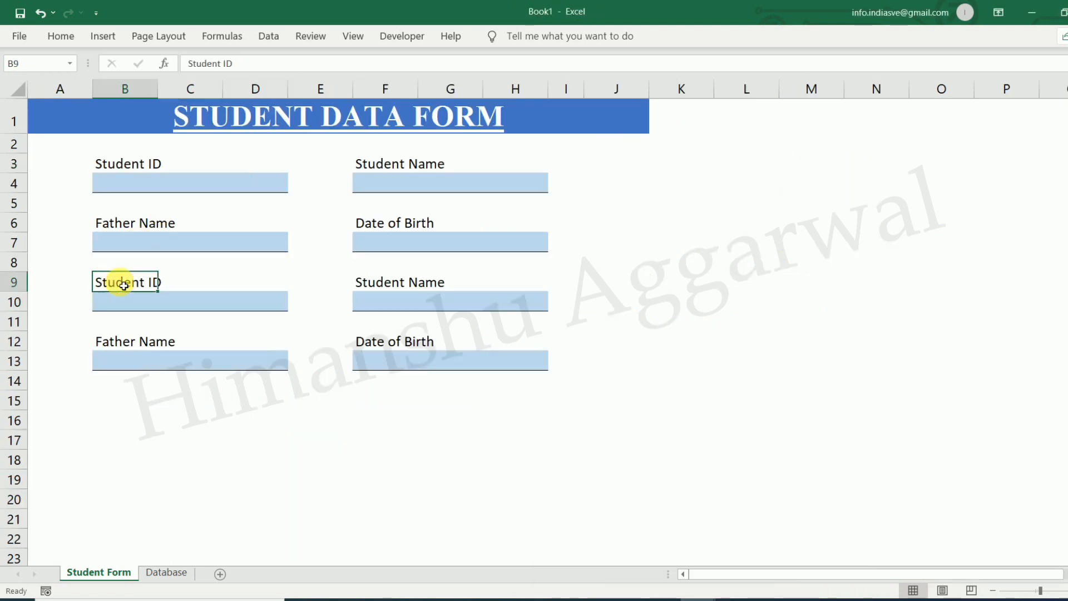
{"action": "type", "text": "Phone No."}
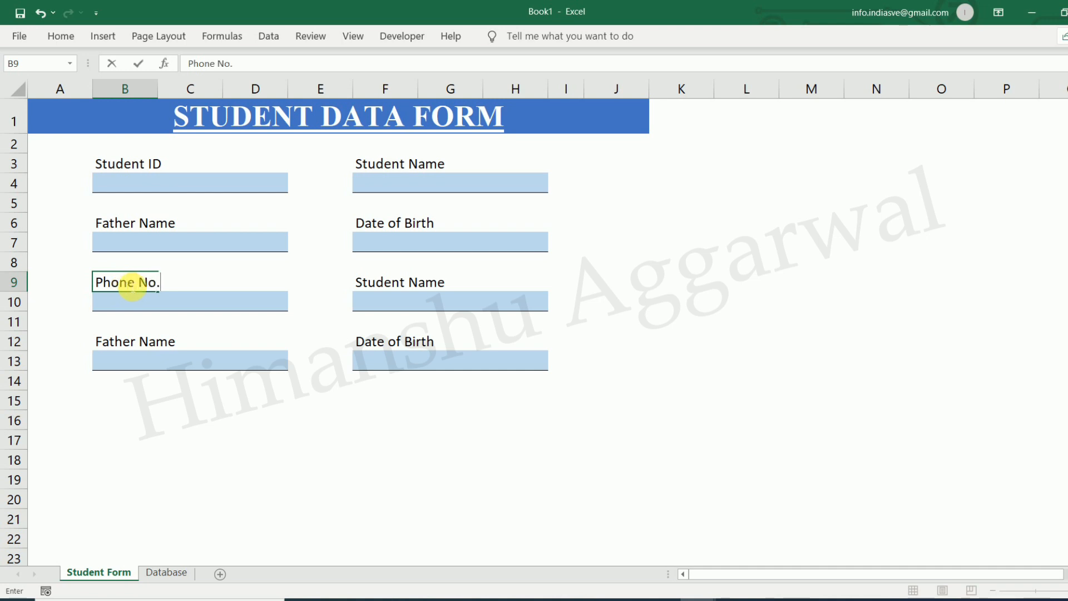
{"action": "left_click", "coordinate": [408, 287]}
{"action": "type", "text": "Email ID"}
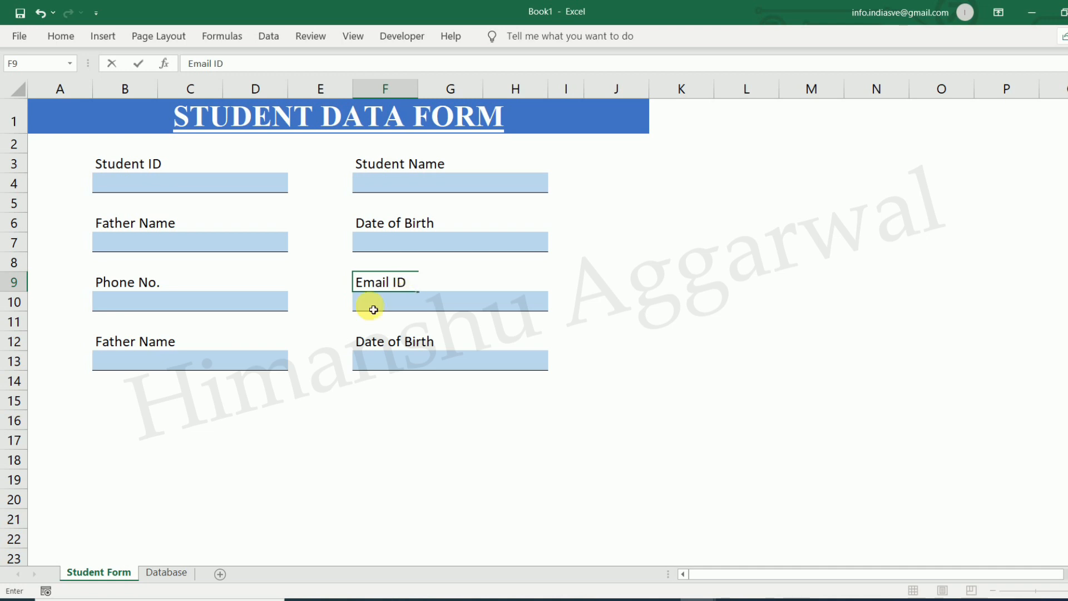
{"action": "left_click", "coordinate": [153, 345]}
Relabel the B12 and F12 fields as 'Gender' and 'Aadhar No.'
{"action": "mouse_move", "coordinate": [698, 598]}
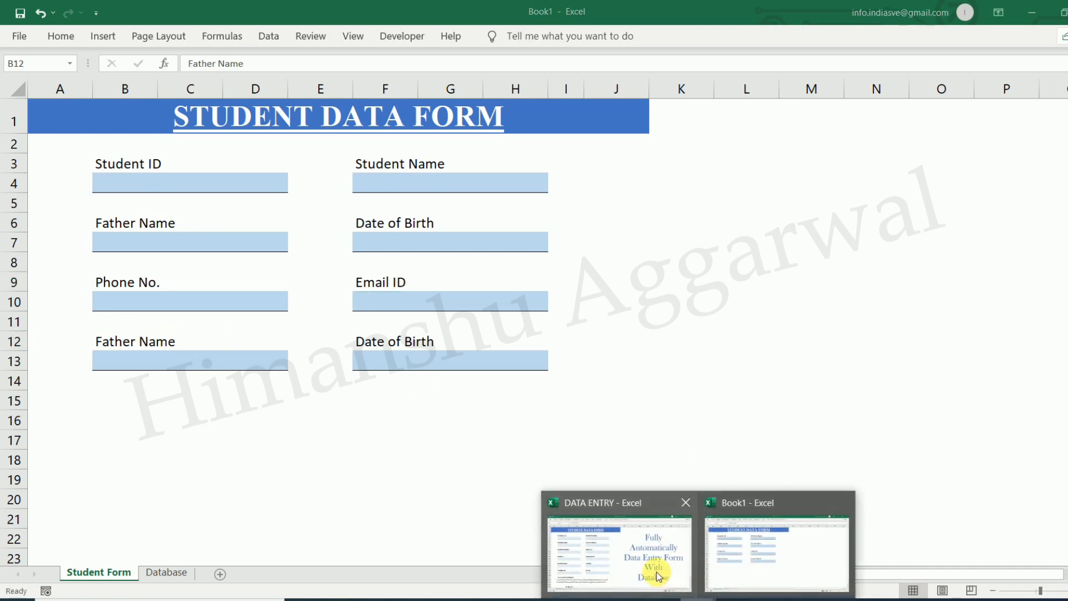
{"action": "left_click", "coordinate": [648, 572]}
{"action": "left_click", "coordinate": [745, 529]}
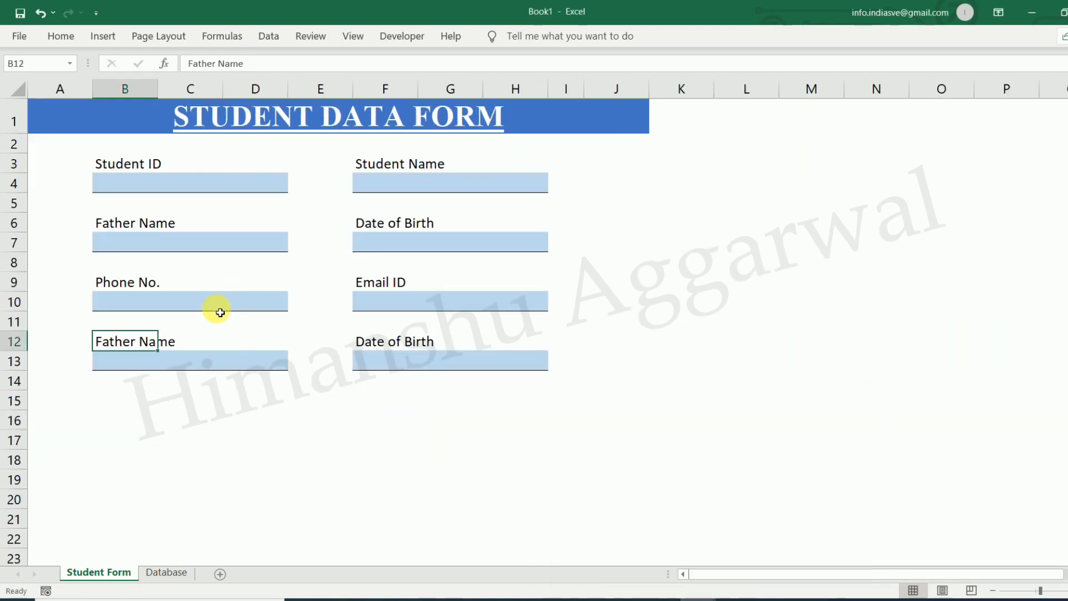
{"action": "type", "text": "Gender"}
{"action": "left_click", "coordinate": [172, 362]}
{"action": "left_click", "coordinate": [429, 345]}
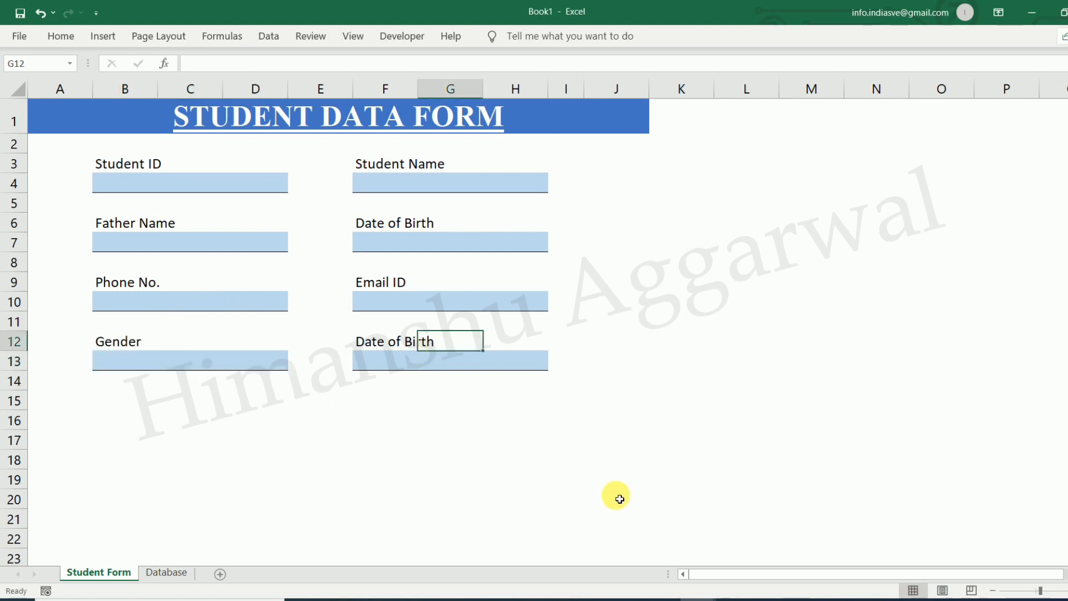
{"action": "mouse_move", "coordinate": [718, 599]}
{"action": "left_click", "coordinate": [645, 561]}
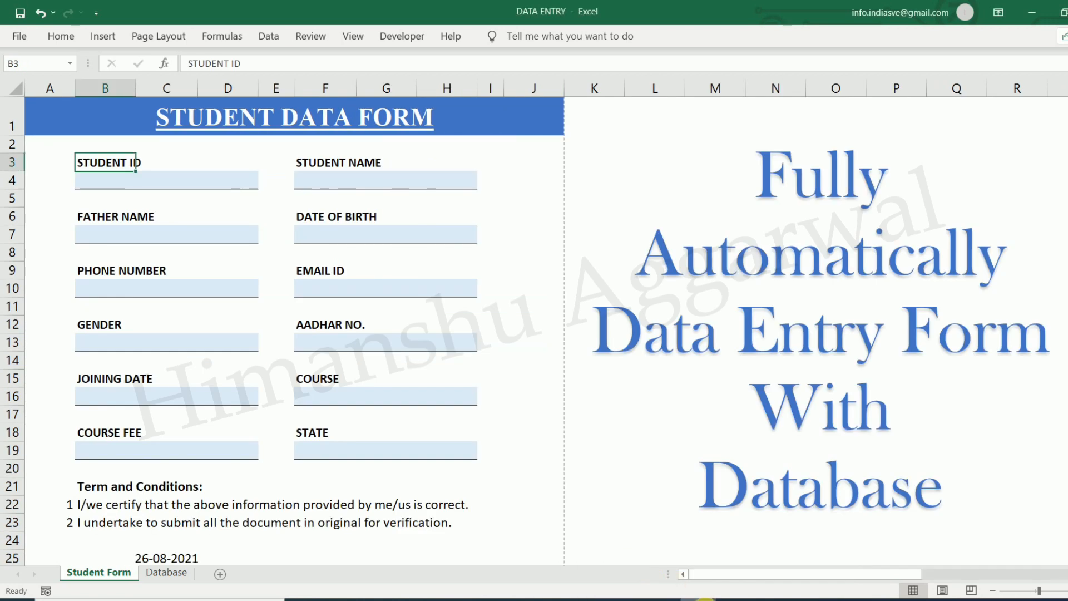
{"action": "left_click", "coordinate": [734, 564]}
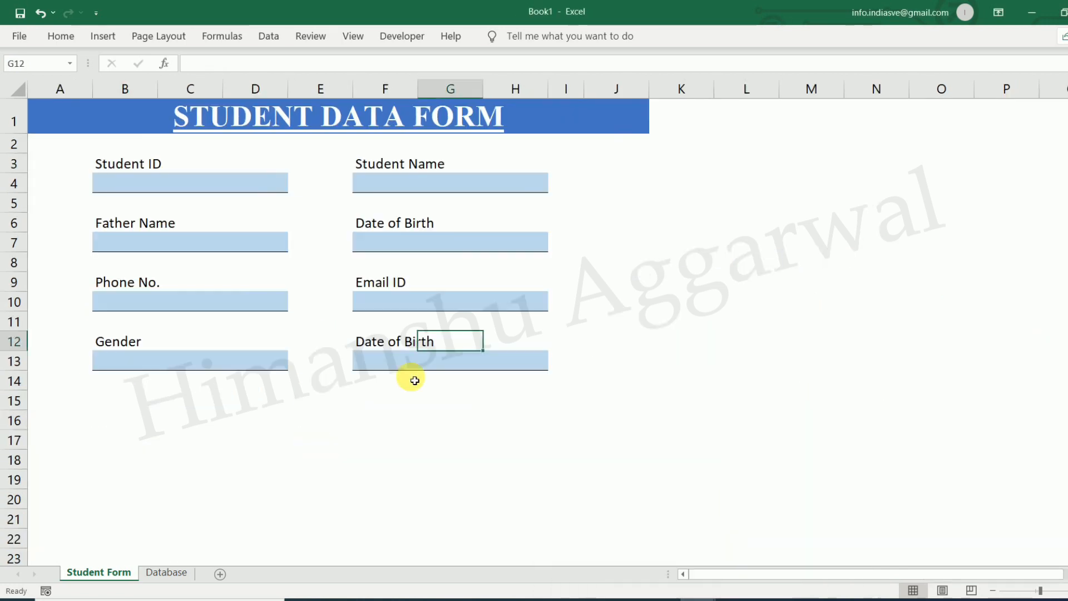
{"action": "left_click", "coordinate": [404, 346]}
{"action": "type", "text": "Aadhar N"}
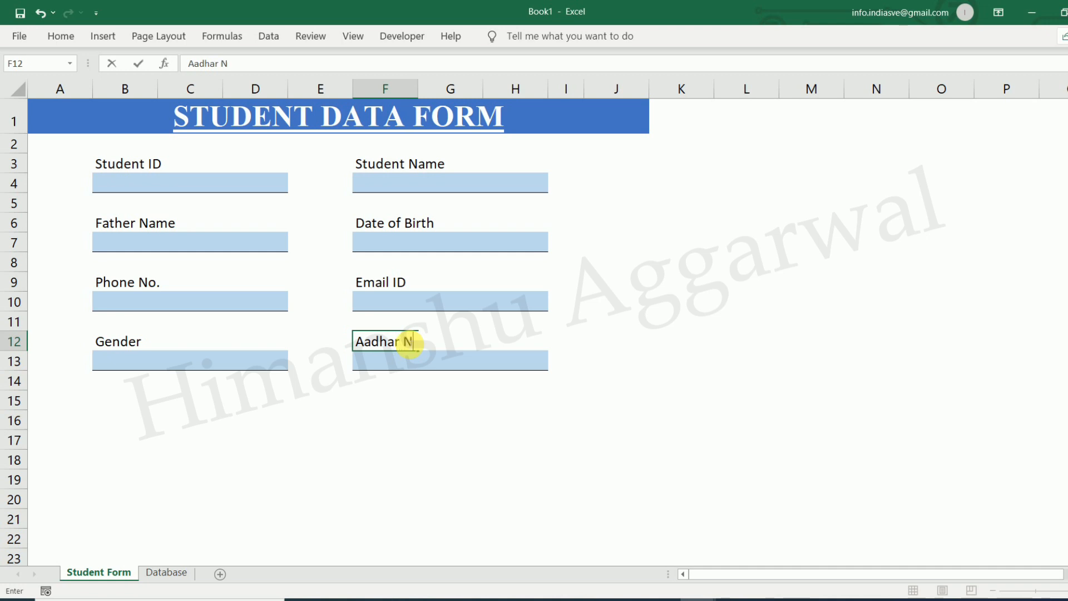
{"action": "type", "text": "o."}
{"action": "left_click", "coordinate": [321, 398]}
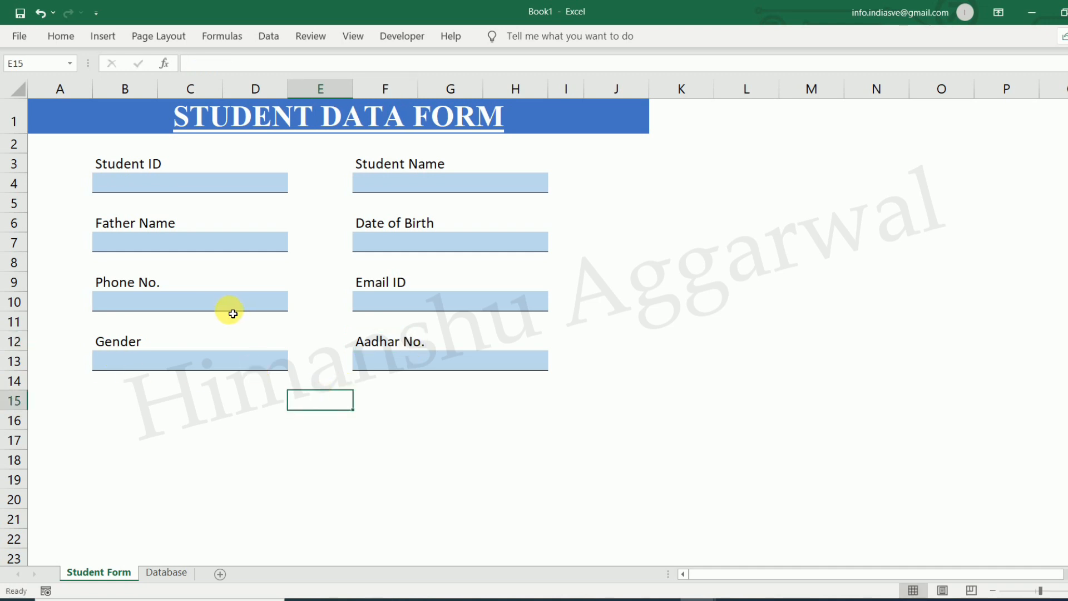
{"action": "left_click", "coordinate": [148, 364]}
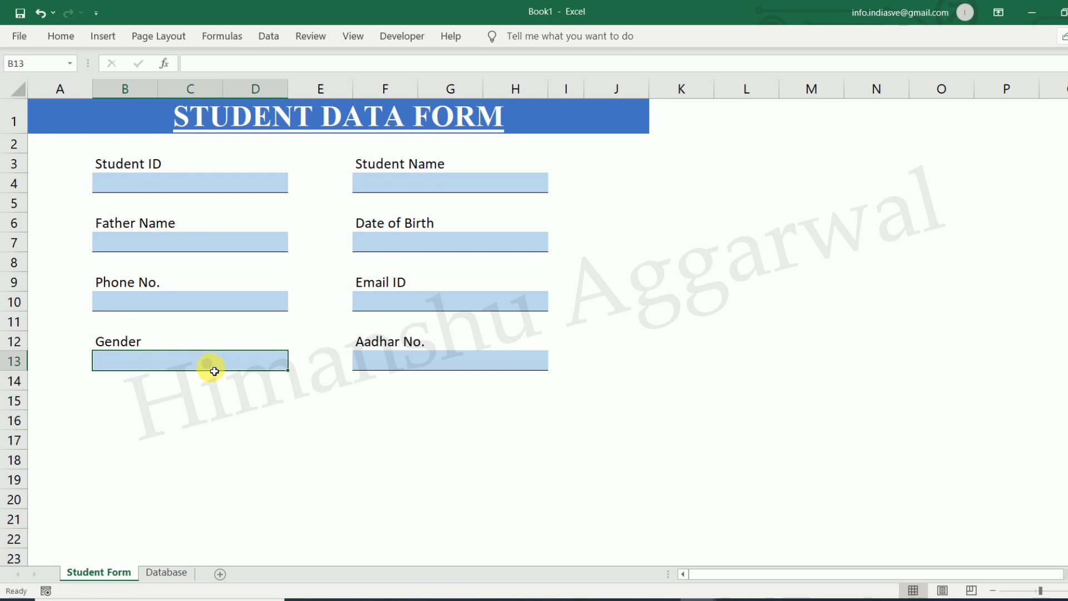
Add List data validation with Male,Female to the Gender box and test its dropdown
{"action": "left_click", "coordinate": [60, 36]}
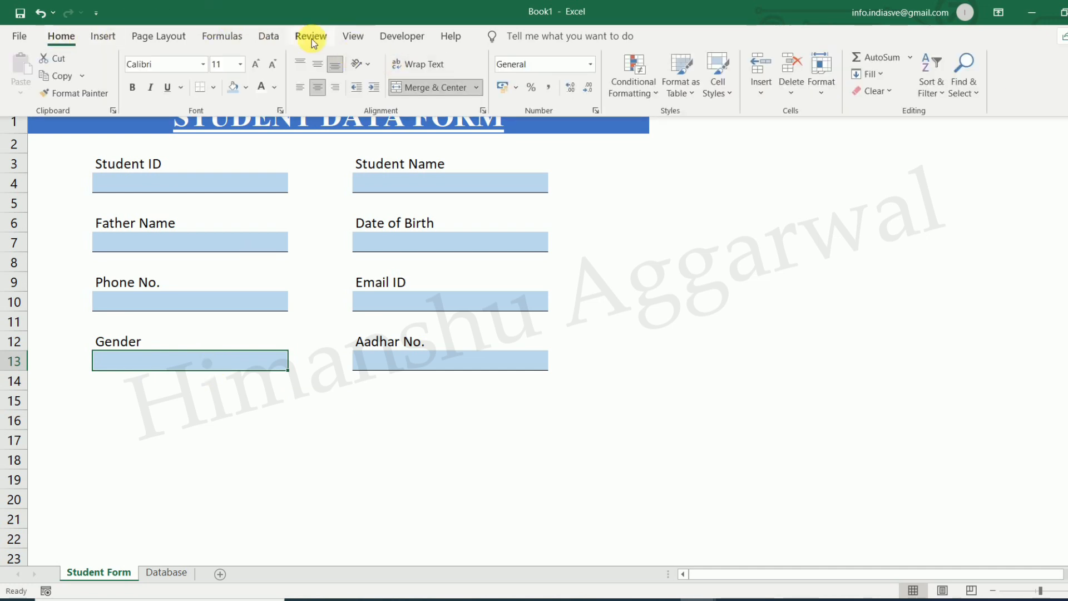
{"action": "left_click", "coordinate": [269, 35]}
{"action": "left_click", "coordinate": [694, 95]}
{"action": "left_click", "coordinate": [719, 112]}
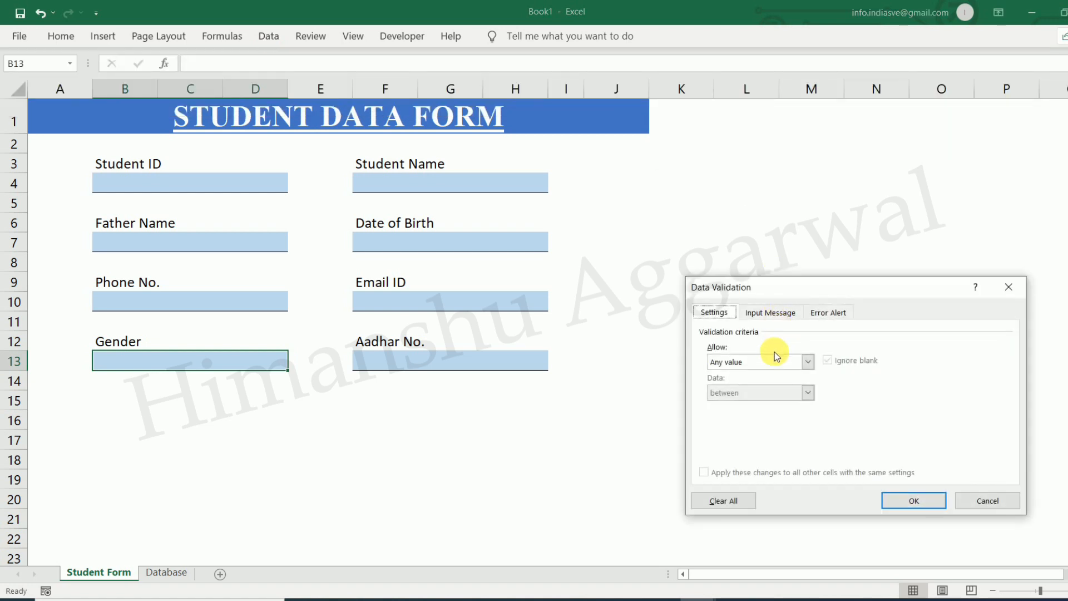
{"action": "left_click", "coordinate": [777, 359]}
{"action": "left_click", "coordinate": [745, 406]}
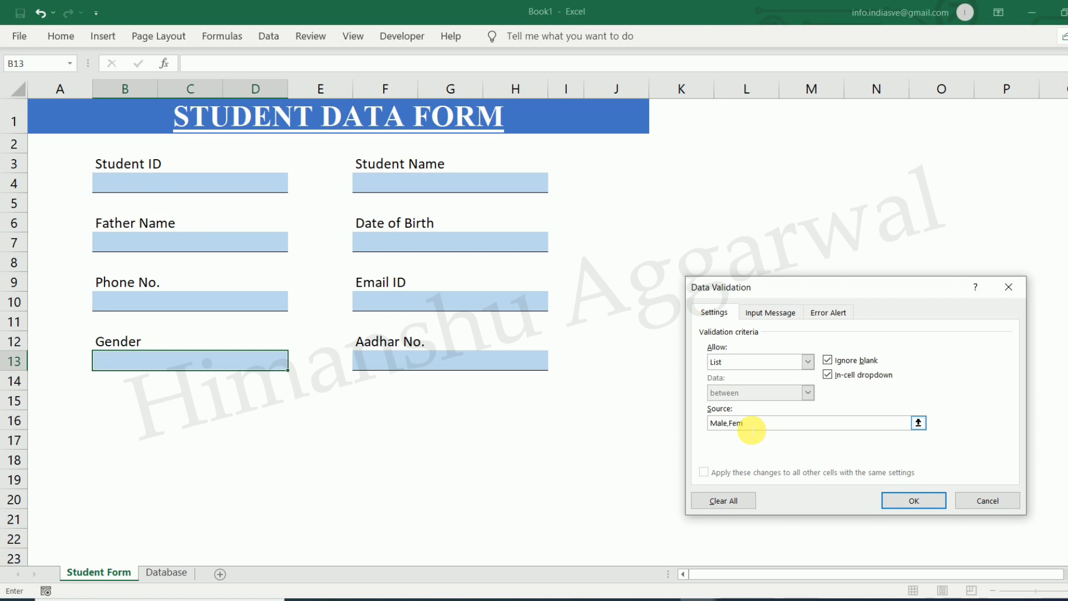
{"action": "left_click", "coordinate": [911, 501]}
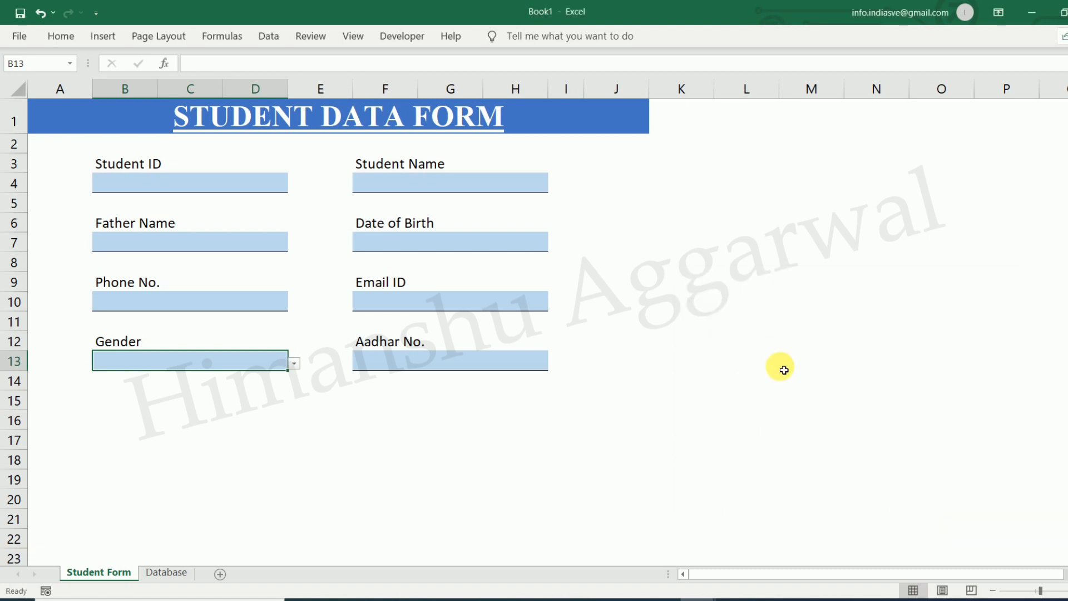
{"action": "left_click", "coordinate": [295, 365]}
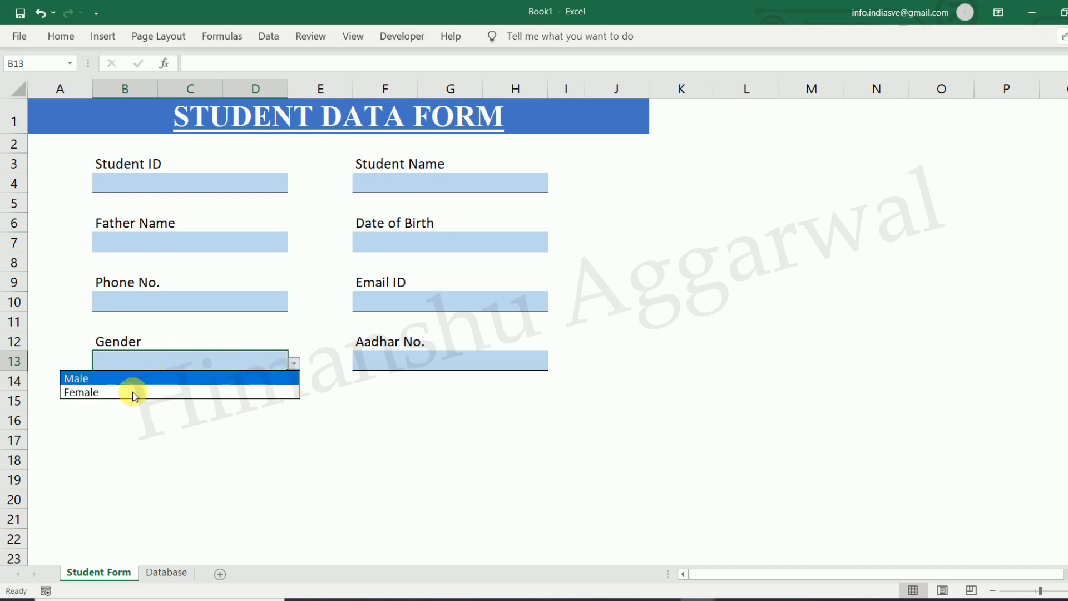
{"action": "key", "text": "Escape"}
{"action": "left_click", "coordinate": [467, 364]}
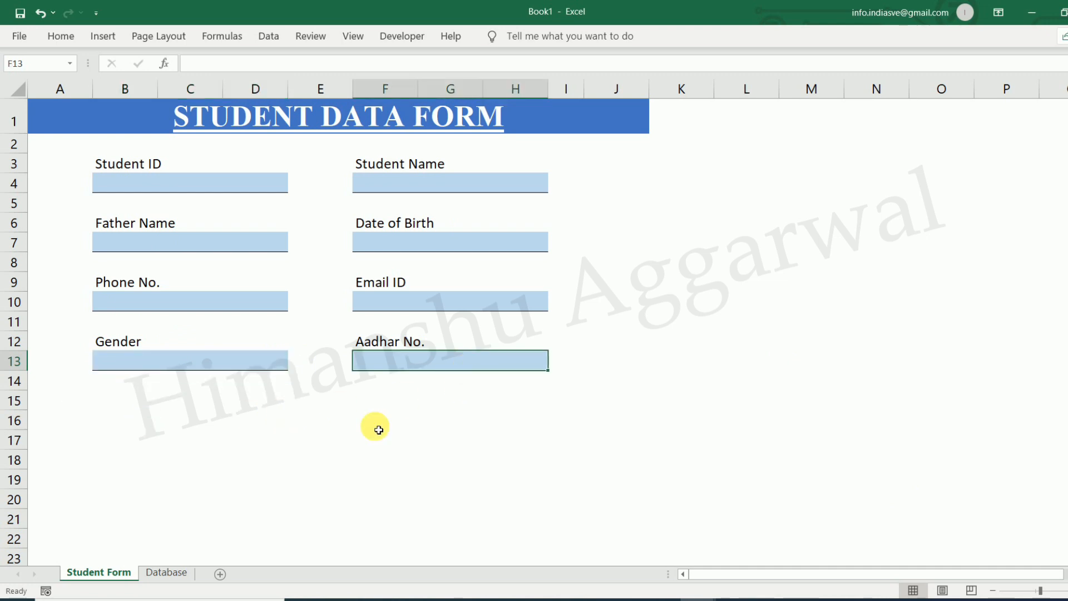
{"action": "left_click", "coordinate": [101, 417]}
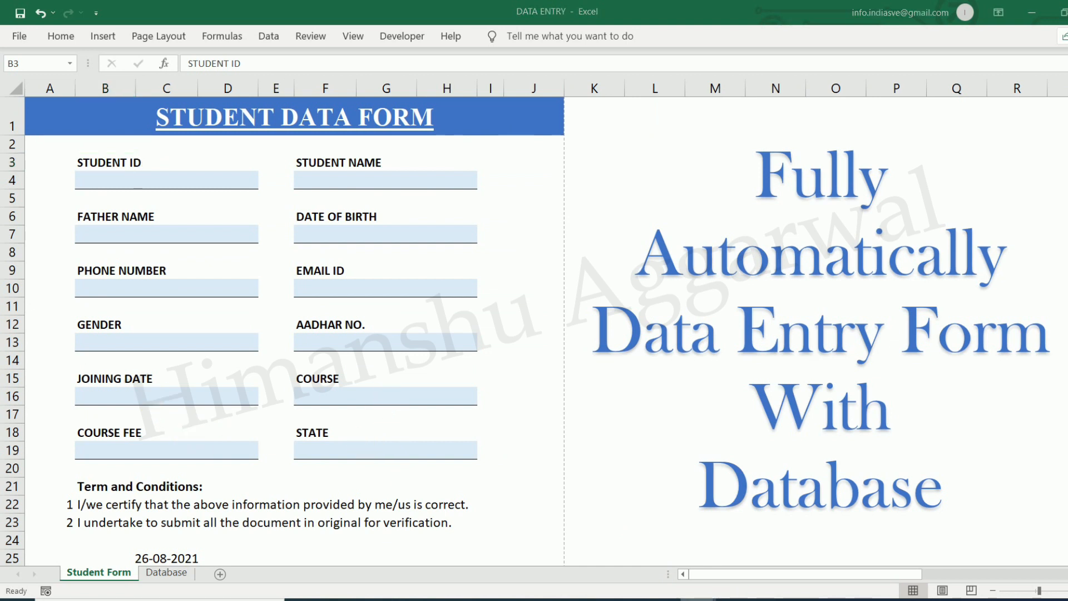
Copy the Joining Date to State fields (B15:H19) from DATA ENTRY into Book1 at B15
{"action": "left_click_drag", "start_coordinate": [137, 384], "coordinate": [377, 448]}
{"action": "key", "text": "ctrl+c"}
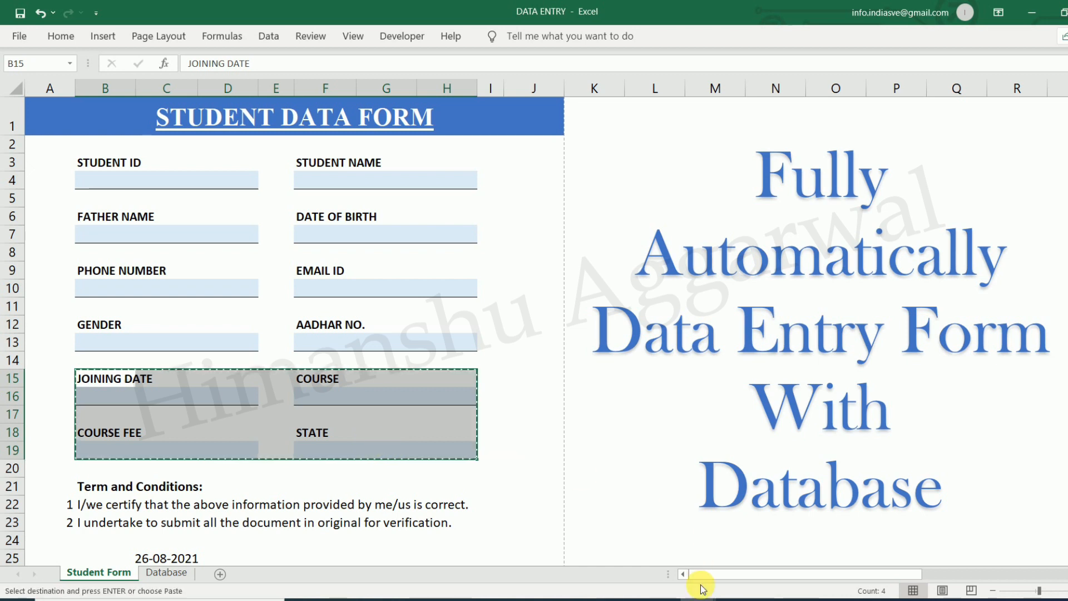
{"action": "mouse_move", "coordinate": [704, 598]}
{"action": "left_click", "coordinate": [741, 555]}
{"action": "left_click", "coordinate": [151, 419]}
{"action": "left_click", "coordinate": [131, 400]}
{"action": "key", "text": "Return"}
{"action": "left_click", "coordinate": [297, 561]}
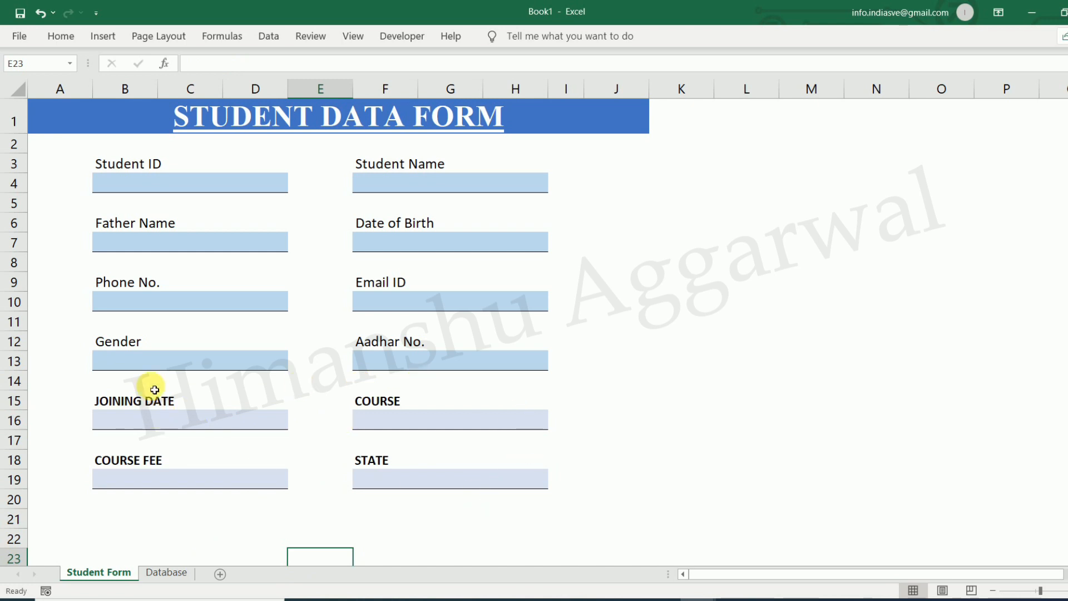
Format-paint the Phone No. box's style onto the Joining Date, Course, Course Fee and State boxes
{"action": "left_click", "coordinate": [151, 359]}
{"action": "left_click", "coordinate": [60, 36]}
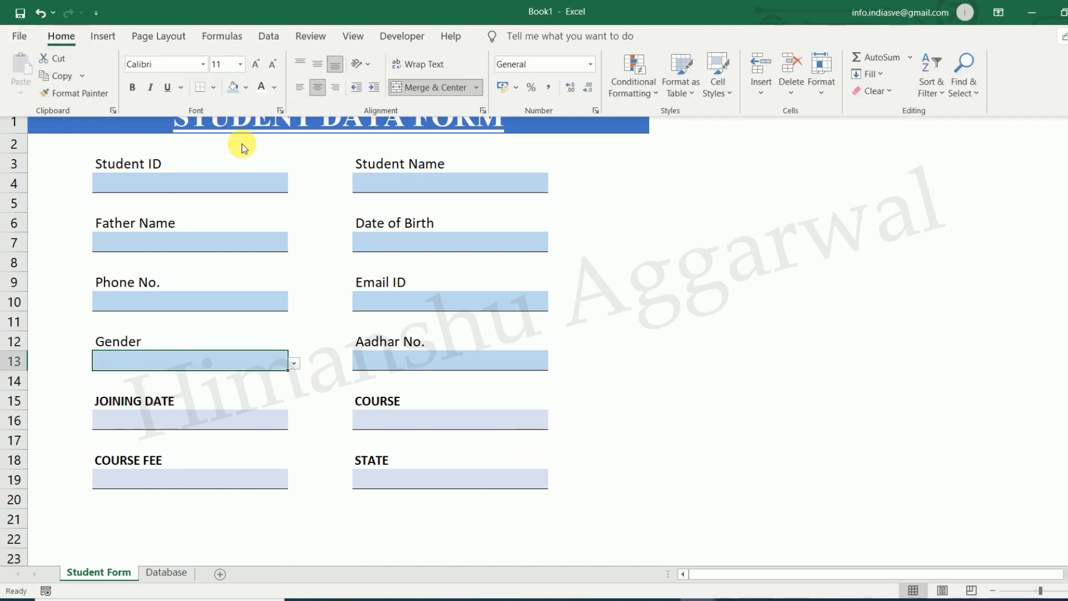
{"action": "left_click", "coordinate": [224, 294]}
{"action": "left_click", "coordinate": [62, 36]}
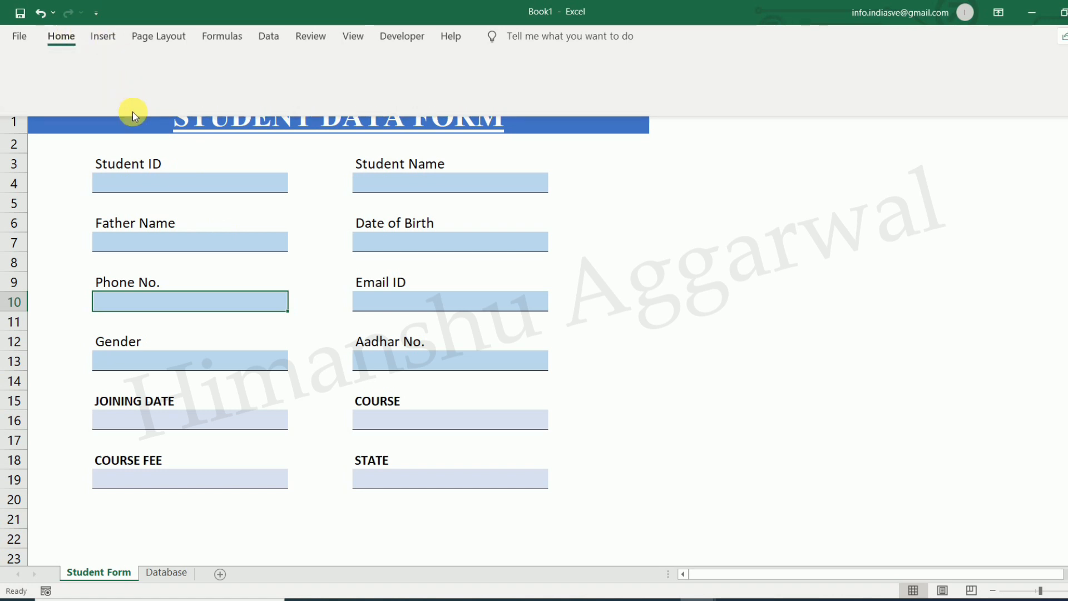
{"action": "left_click", "coordinate": [89, 91]}
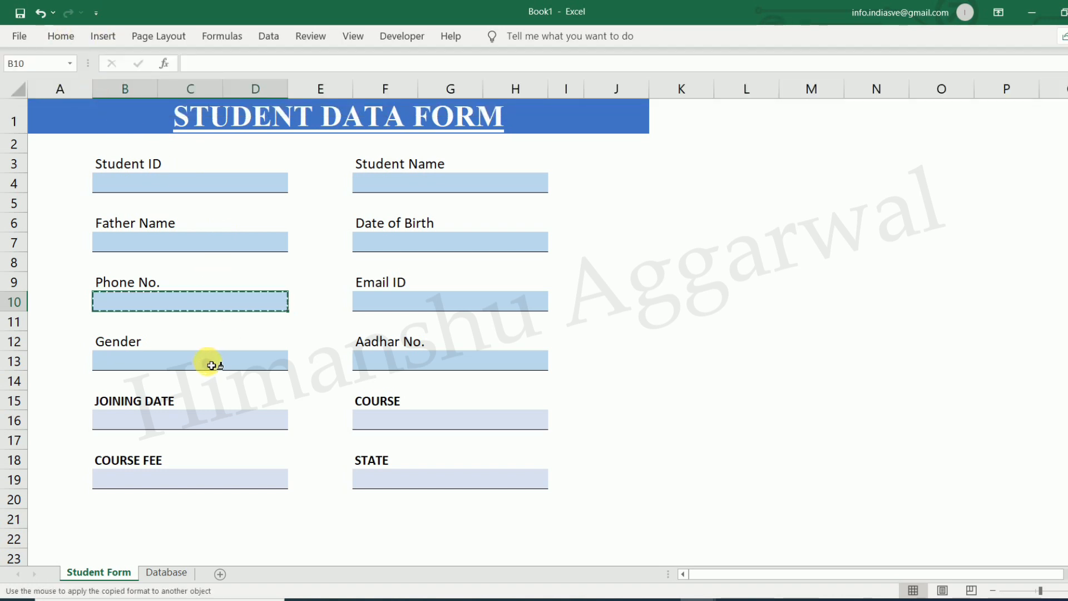
{"action": "left_click", "coordinate": [198, 421]}
{"action": "left_click", "coordinate": [381, 428]}
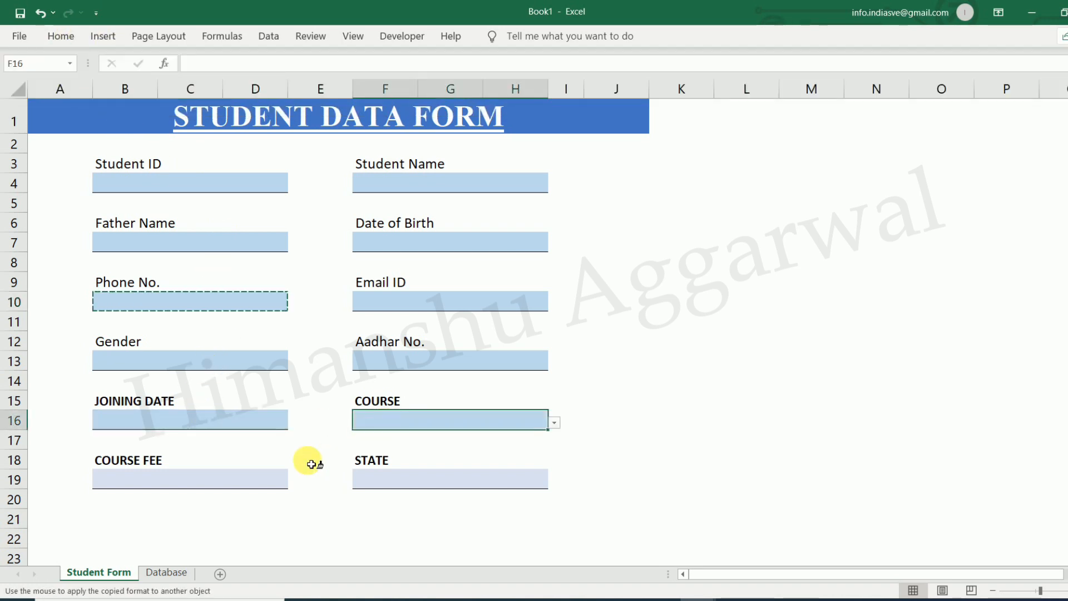
{"action": "left_click", "coordinate": [244, 478]}
{"action": "left_click", "coordinate": [383, 486]}
{"action": "key", "text": "Escape"}
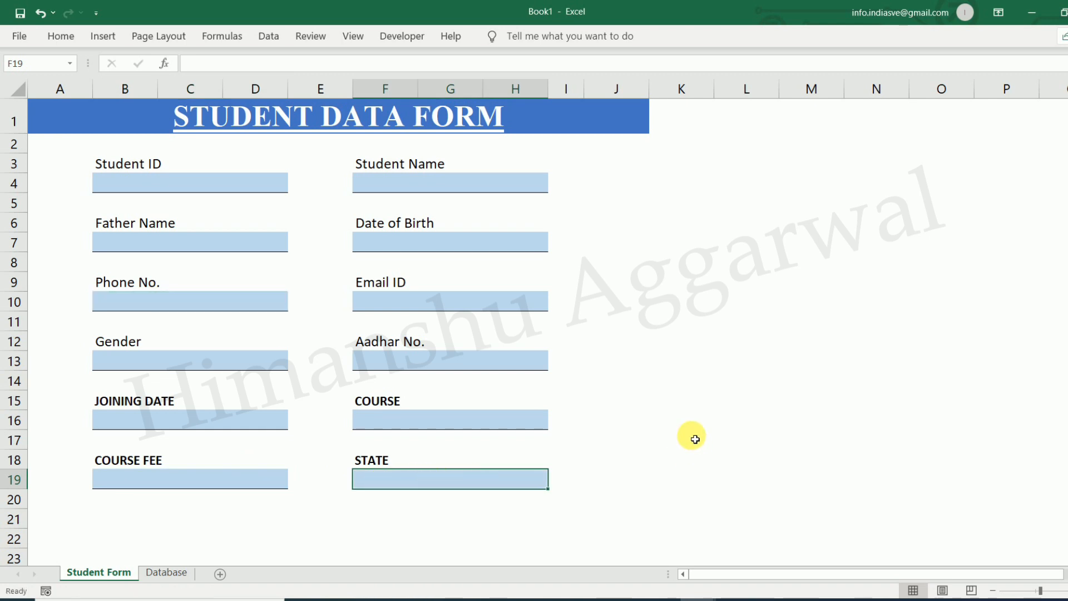
{"action": "left_click", "coordinate": [690, 438]}
{"action": "left_click", "coordinate": [243, 514]}
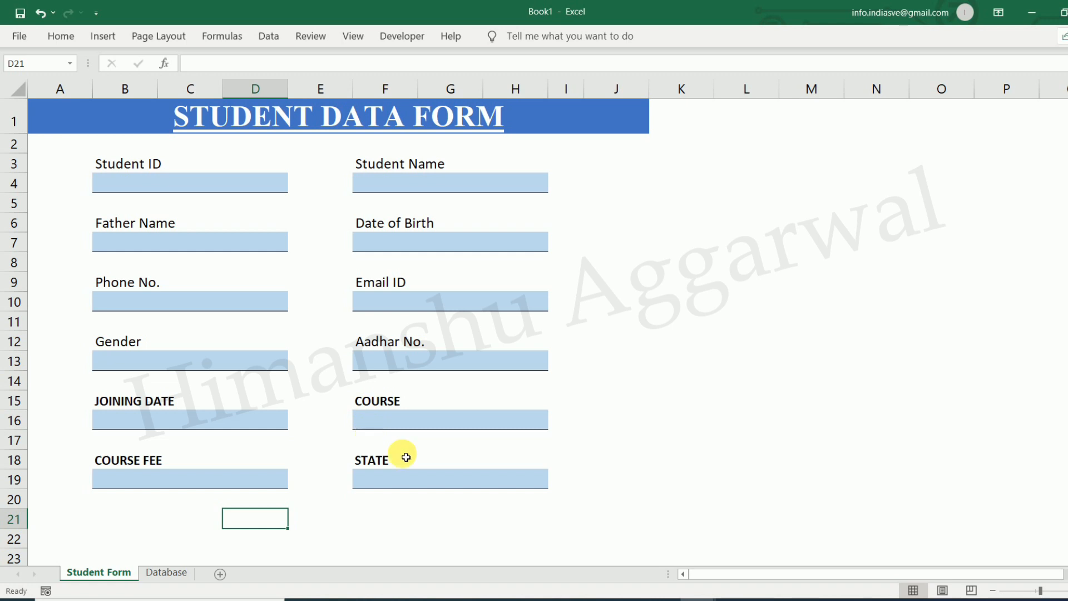
Copy the Terms and Conditions rows A21:H23 in the DATA ENTRY workbook
{"action": "mouse_move", "coordinate": [681, 600]}
{"action": "left_click", "coordinate": [617, 548]}
{"action": "left_click", "coordinate": [84, 489]}
{"action": "left_click_drag", "start_coordinate": [64, 482], "coordinate": [237, 524]}
{"action": "key", "text": "ctrl+c"}
Paste the Terms and Conditions block into Book1 starting at A21
{"action": "mouse_move", "coordinate": [682, 600]}
{"action": "left_click", "coordinate": [789, 565]}
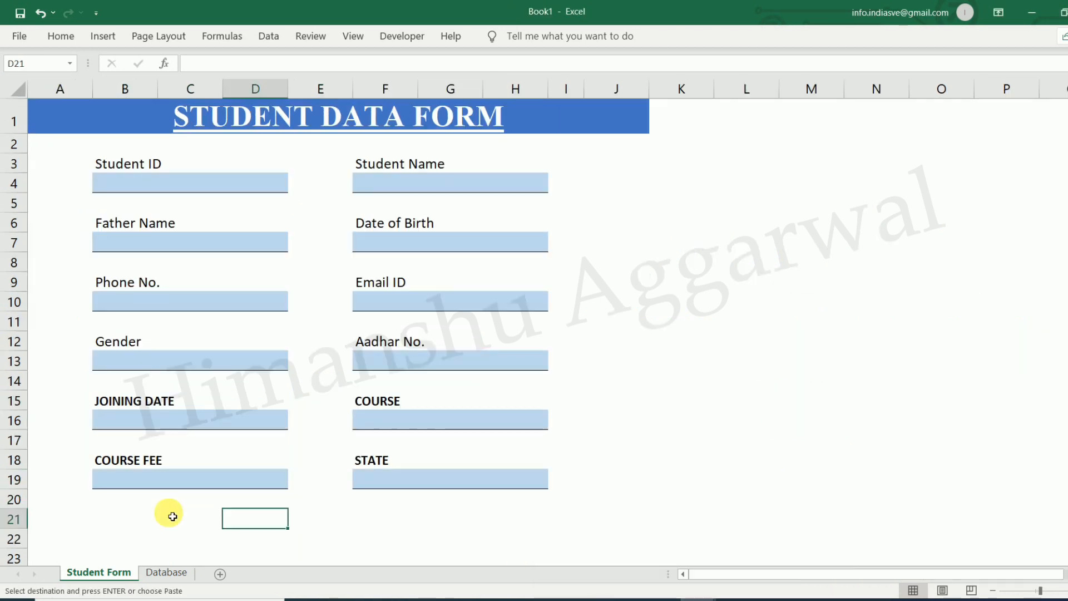
{"action": "left_click", "coordinate": [99, 521]}
{"action": "key", "text": "Down"}
{"action": "key", "text": "Left"}
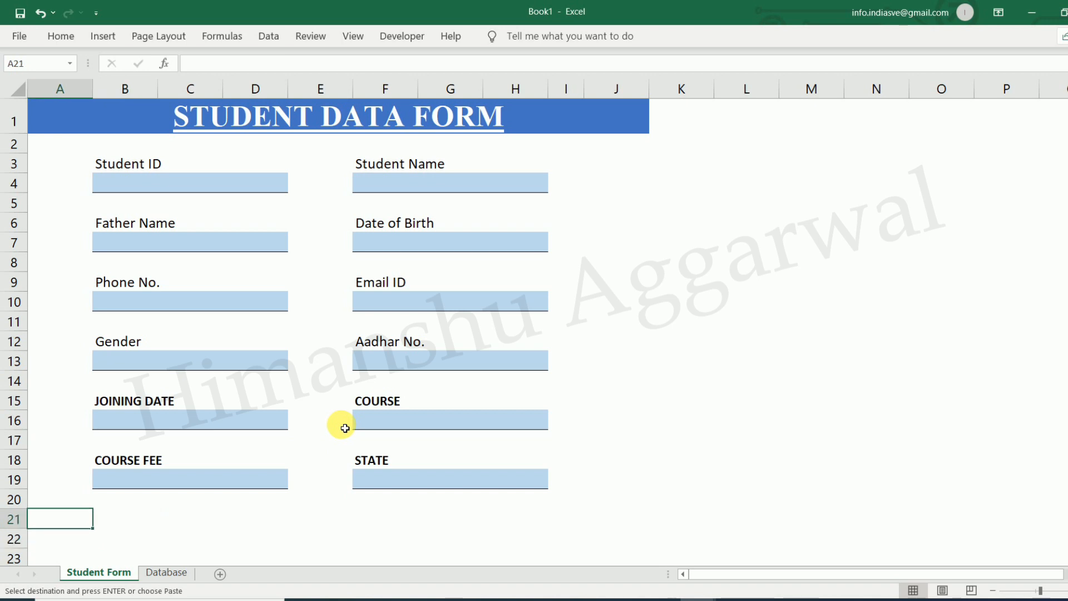
{"action": "key", "text": "Return"}
{"action": "left_click", "coordinate": [700, 445]}
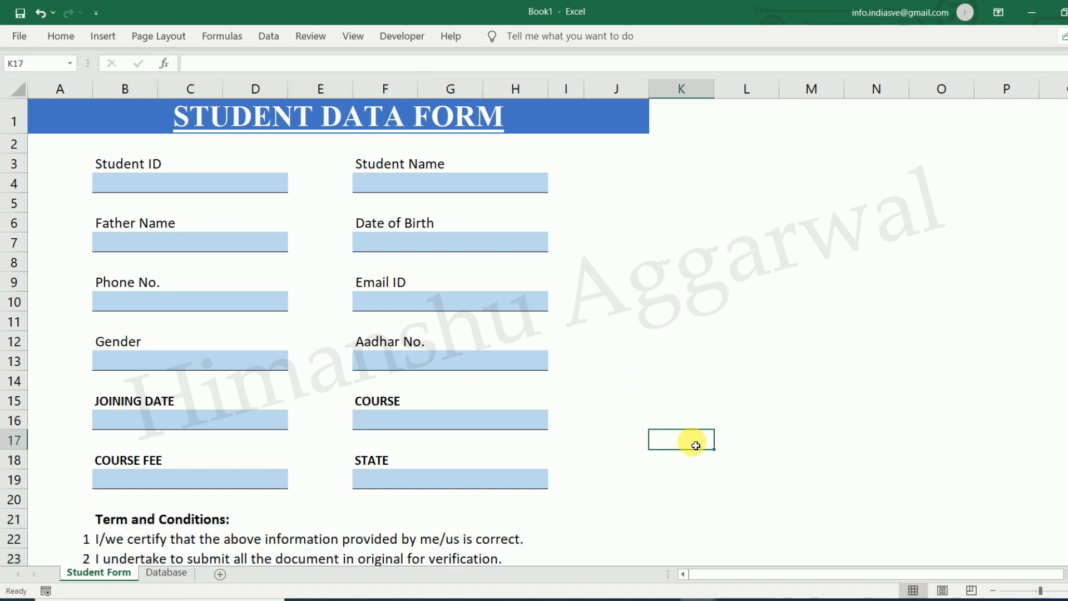
{"action": "scroll", "coordinate": [477, 508], "scroll_direction": "down", "scroll_amount": 1}
{"action": "scroll", "coordinate": [484, 508], "scroll_direction": "up", "scroll_amount": 1}
{"action": "scroll", "coordinate": [469, 517], "scroll_direction": "down", "scroll_amount": 1}
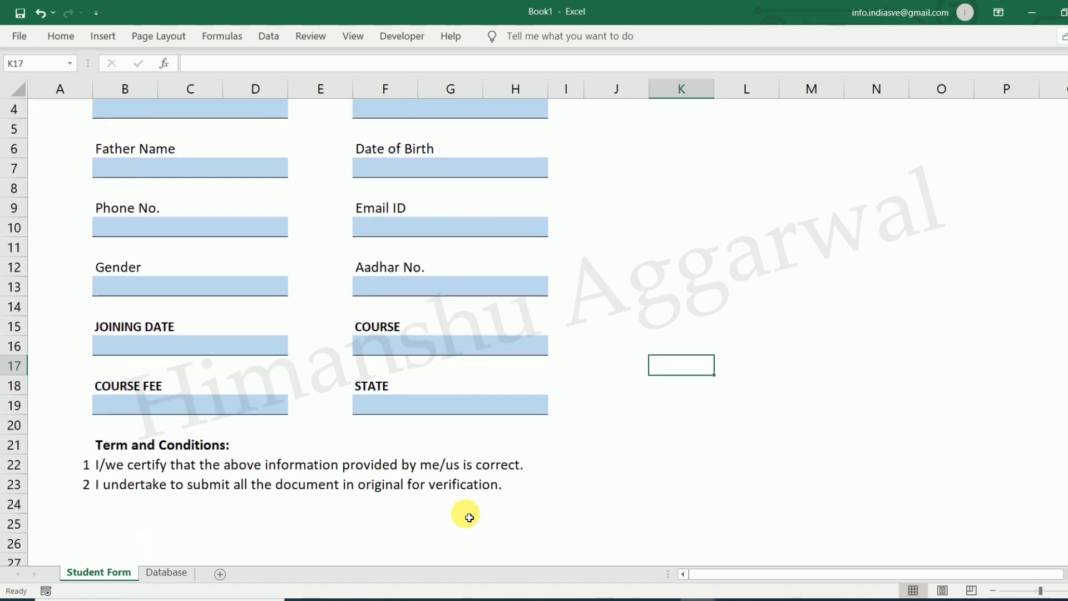
Draw a blue rectangle below the terms and add the Submit text inside it
{"action": "left_click", "coordinate": [61, 36]}
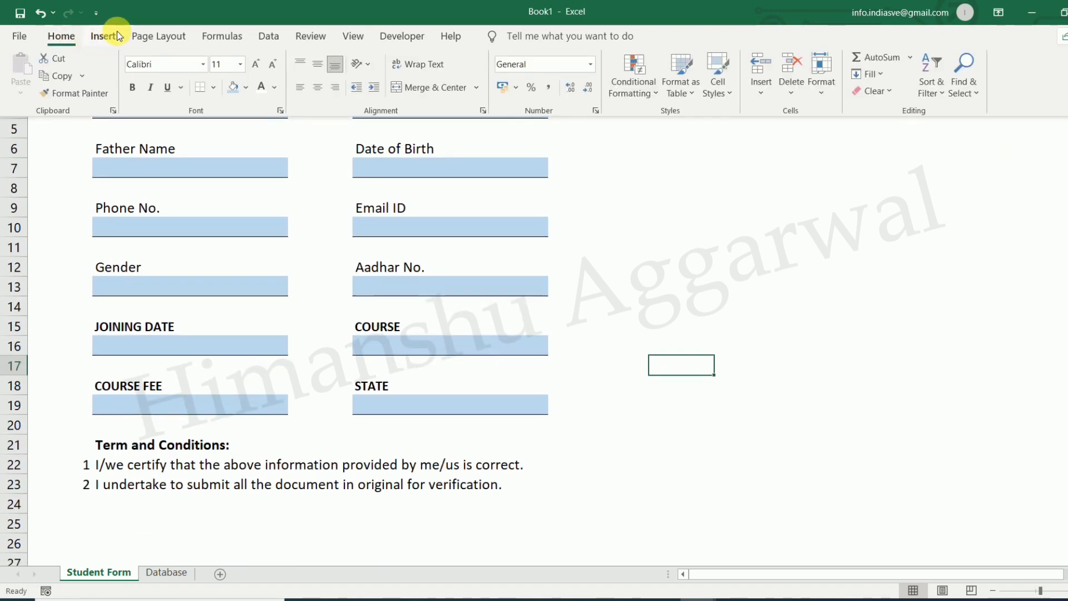
{"action": "left_click", "coordinate": [106, 36]}
{"action": "left_click", "coordinate": [211, 57]}
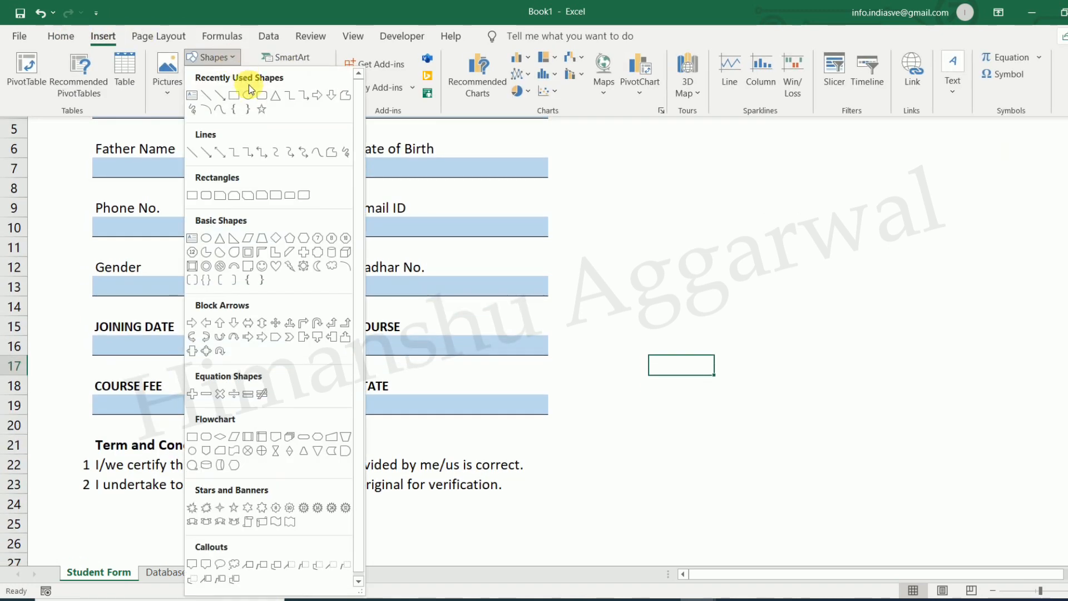
{"action": "left_click", "coordinate": [248, 93]}
{"action": "scroll", "coordinate": [417, 440], "scroll_direction": "down", "scroll_amount": 2}
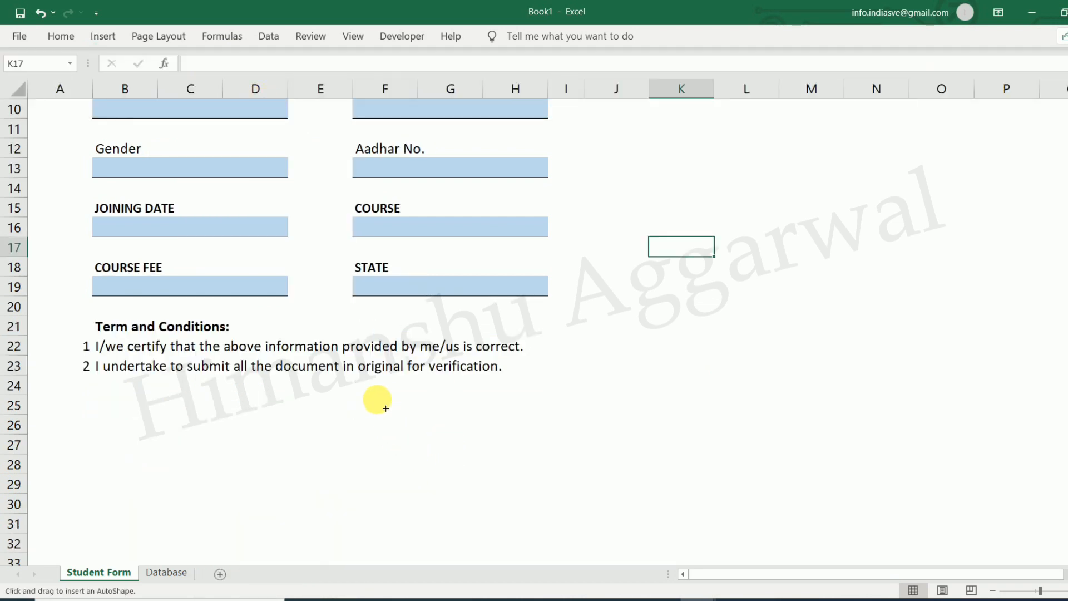
{"action": "mouse_move", "coordinate": [381, 385]}
{"action": "left_mouse_down"}
{"action": "mouse_move", "coordinate": [553, 420]}
{"action": "mouse_move", "coordinate": [515, 462]}
{"action": "mouse_move", "coordinate": [508, 455]}
{"action": "mouse_move", "coordinate": [517, 468]}
{"action": "mouse_move", "coordinate": [500, 470]}
{"action": "left_mouse_up"}
{"action": "right_click", "coordinate": [478, 473]}
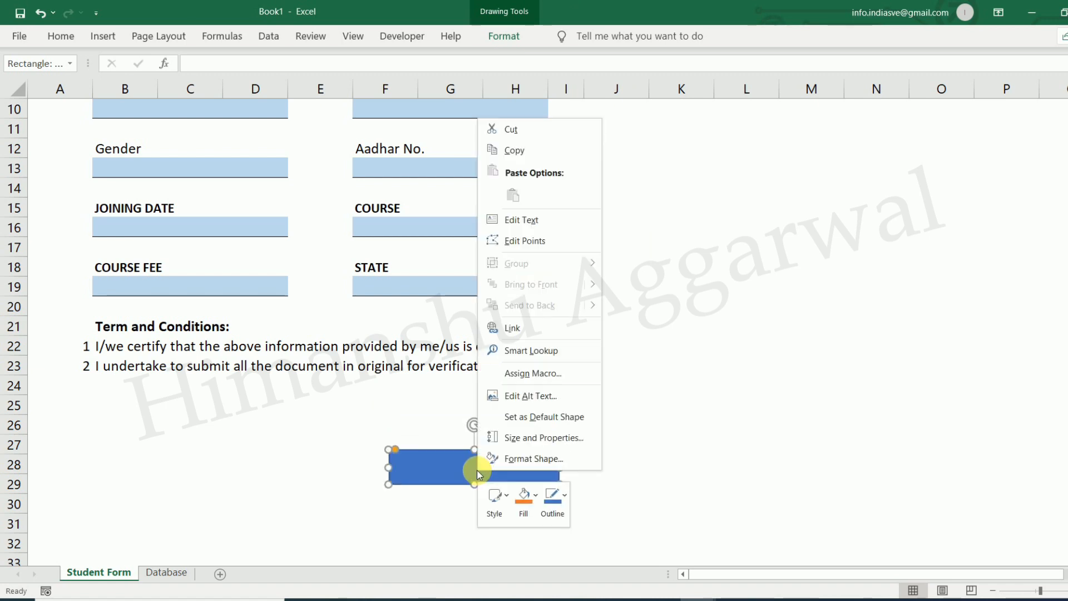
{"action": "left_click", "coordinate": [536, 223]}
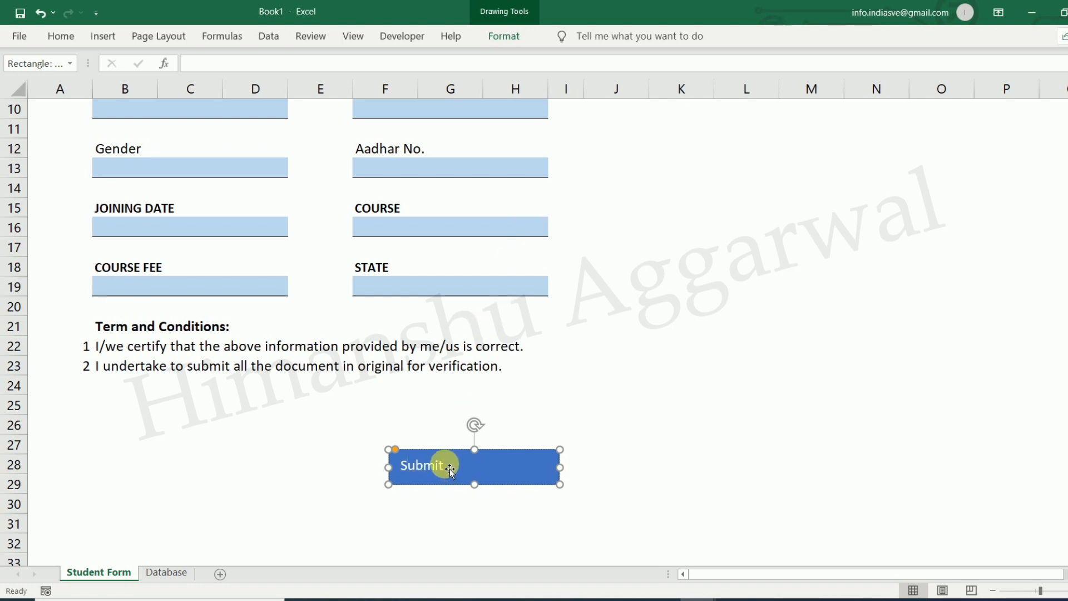
Centre the Submit label horizontally and make it bold at font size 16
{"action": "key", "text": "shift+Left"}
{"action": "key", "text": "shift+Left"}
{"action": "key", "text": "shift+Left"}
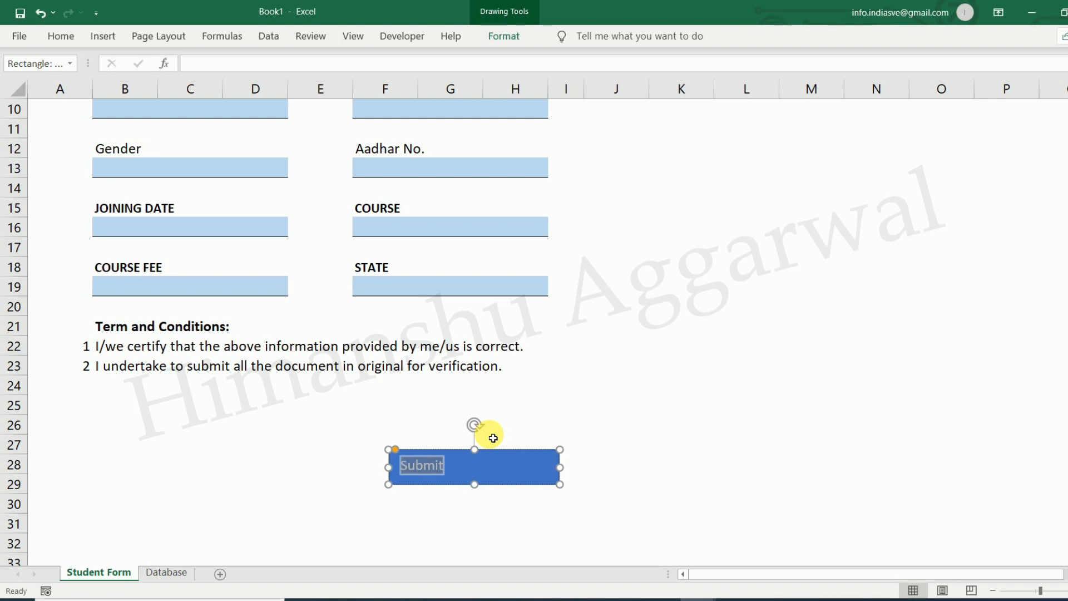
{"action": "left_click", "coordinate": [59, 36]}
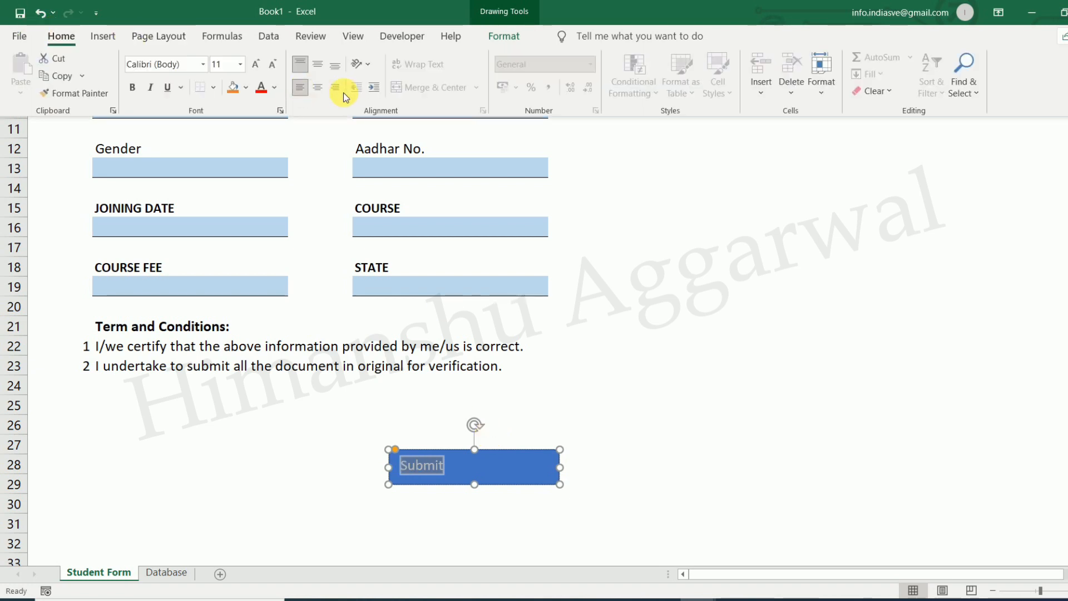
{"action": "left_click", "coordinate": [318, 88]}
{"action": "left_click", "coordinate": [256, 65]}
{"action": "left_click", "coordinate": [256, 65]}
{"action": "left_click", "coordinate": [256, 65]}
{"action": "left_click", "coordinate": [256, 65]}
{"action": "left_click", "coordinate": [273, 65]}
{"action": "left_click", "coordinate": [133, 91]}
Middle-align the Submit label vertically within the rectangle
{"action": "left_click", "coordinate": [589, 405]}
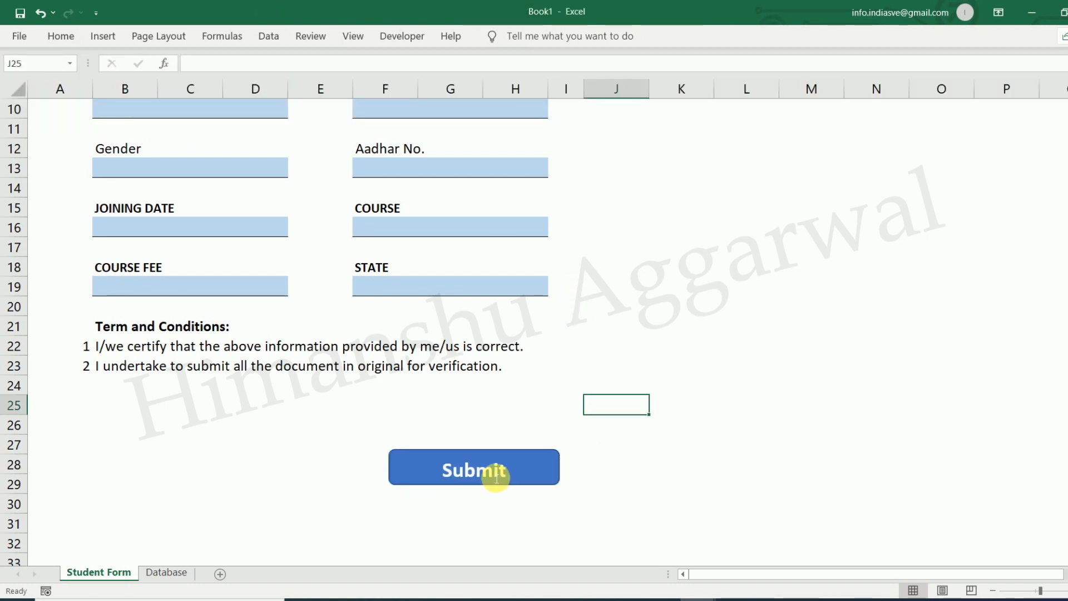
{"action": "left_click", "coordinate": [495, 477]}
{"action": "left_click_drag", "start_coordinate": [507, 472], "coordinate": [417, 470]}
{"action": "left_click", "coordinate": [62, 36]}
{"action": "left_click", "coordinate": [317, 65]}
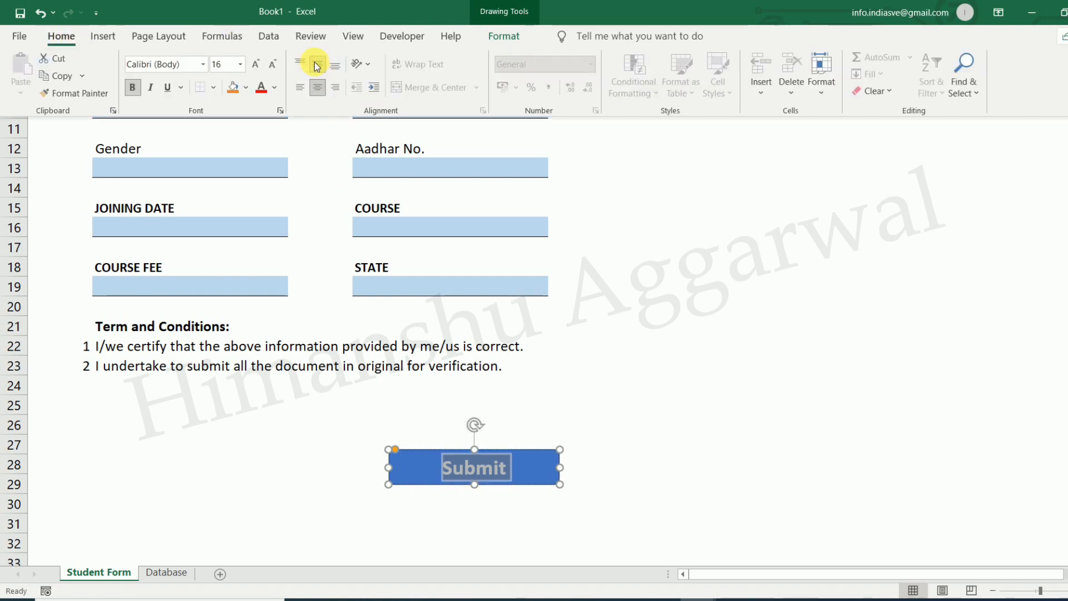
{"action": "left_click", "coordinate": [517, 520]}
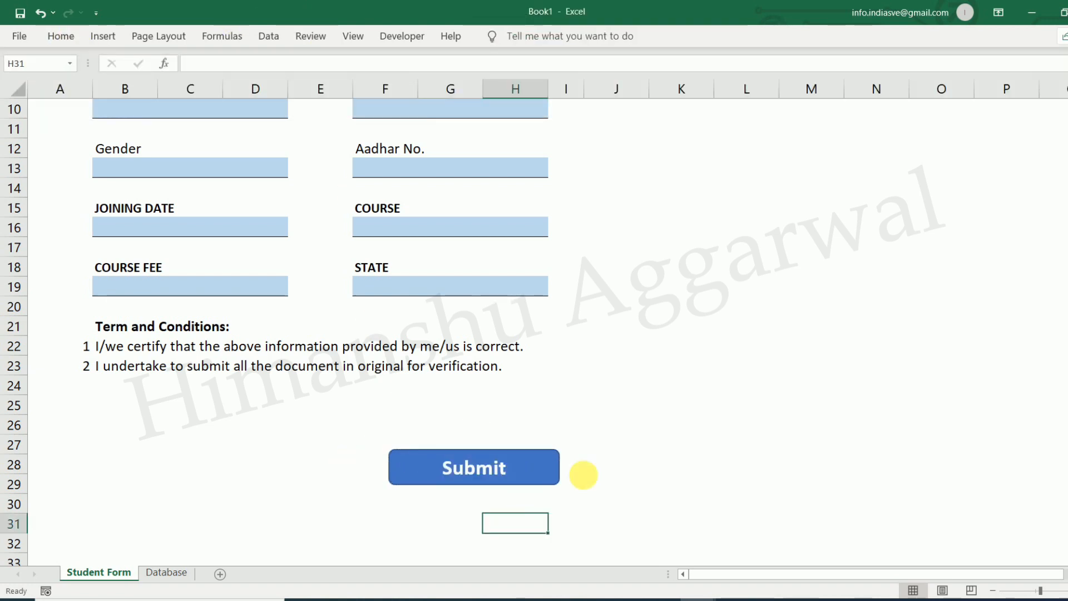
{"action": "left_click", "coordinate": [639, 469]}
{"action": "left_click", "coordinate": [548, 466]}
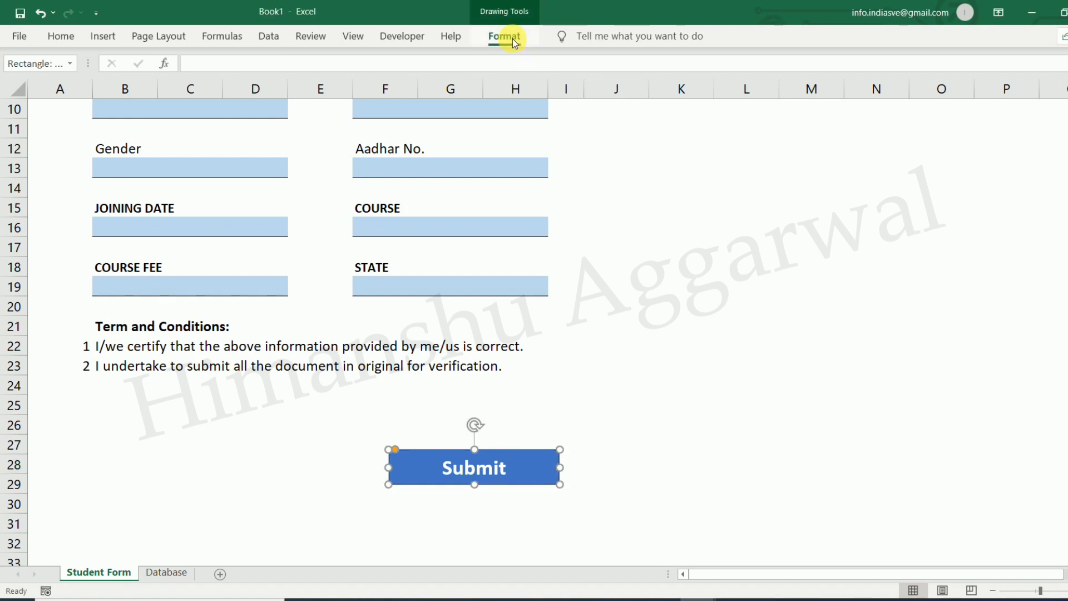
Apply a shaded blue theme shape style to the Submit button
{"action": "left_click", "coordinate": [504, 37]}
{"action": "left_click", "coordinate": [475, 88]}
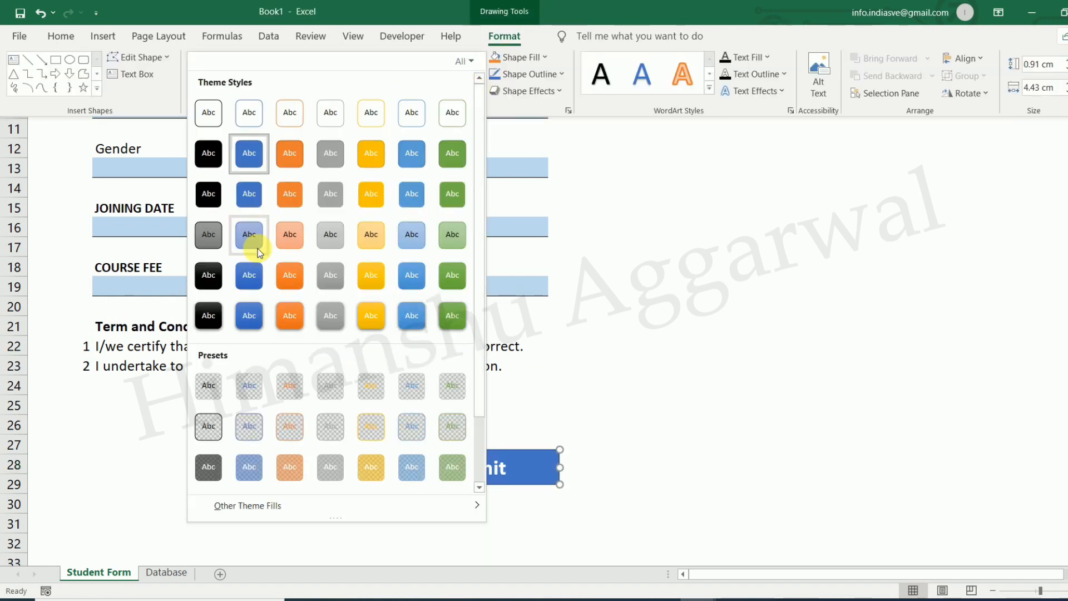
{"action": "left_click", "coordinate": [249, 311]}
{"action": "left_click", "coordinate": [615, 483]}
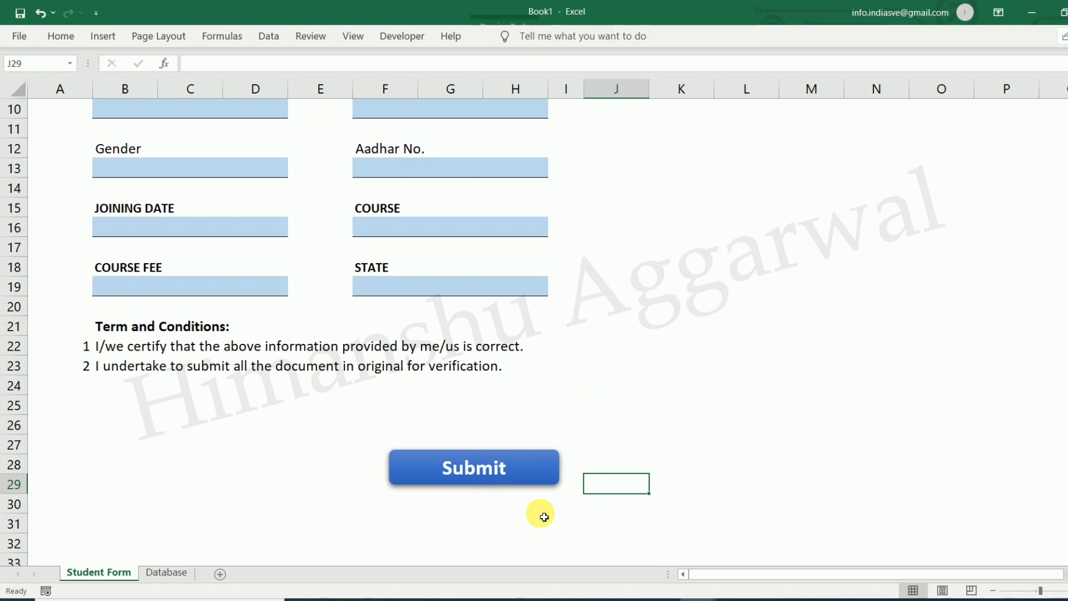
Set the Submit label font to Times New Roman, then return to the DATA ENTRY workbook
{"action": "left_click", "coordinate": [515, 477]}
{"action": "left_click_drag", "start_coordinate": [510, 474], "coordinate": [381, 468]}
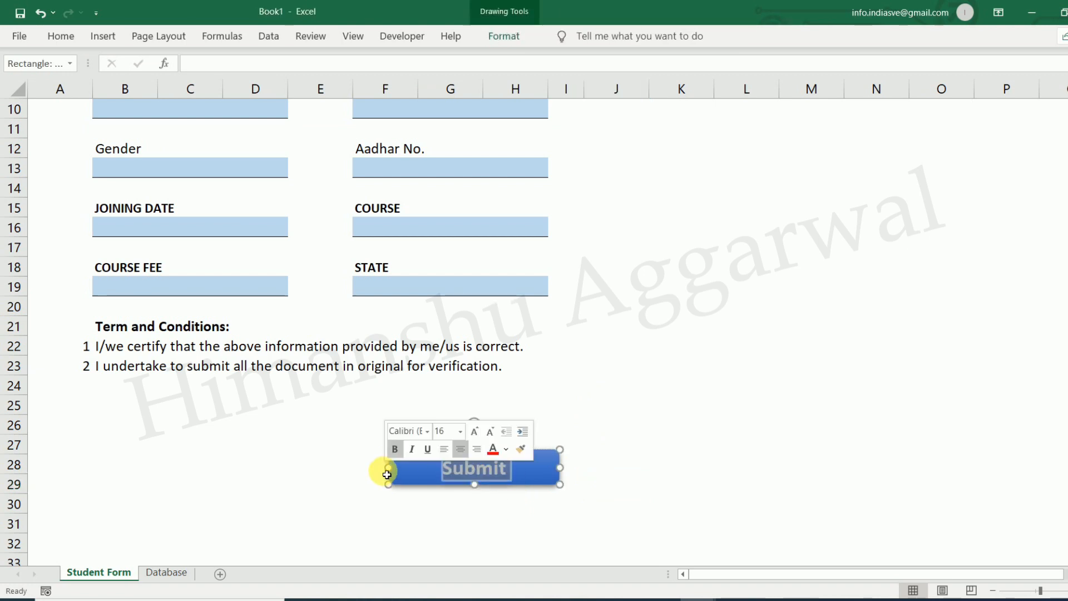
{"action": "left_click", "coordinate": [72, 41]}
{"action": "left_click", "coordinate": [171, 65]}
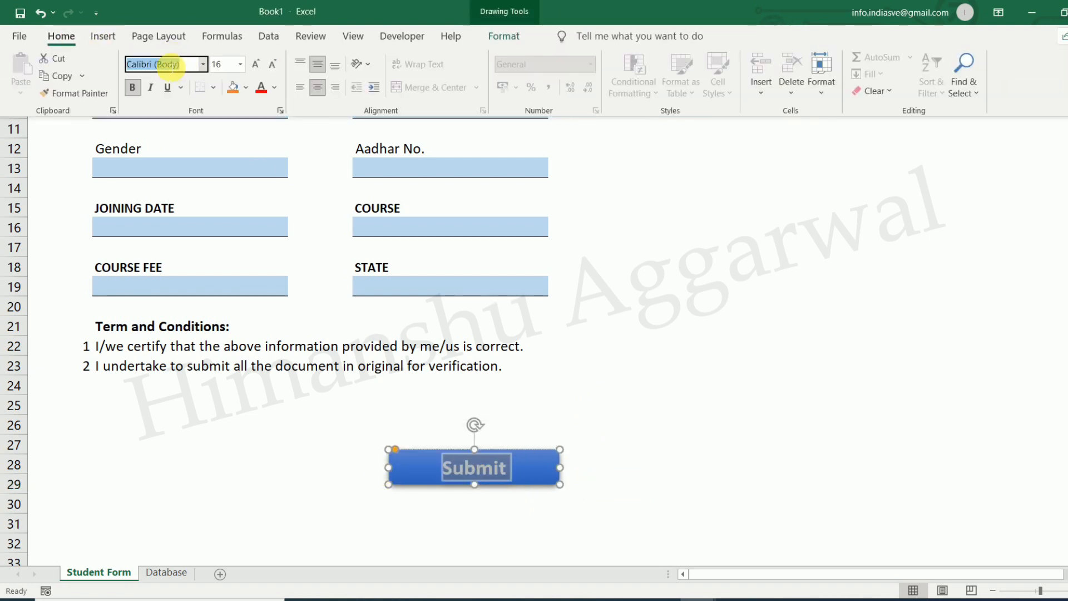
{"action": "type", "text": "Times New Roman"}
{"action": "key", "text": "Return"}
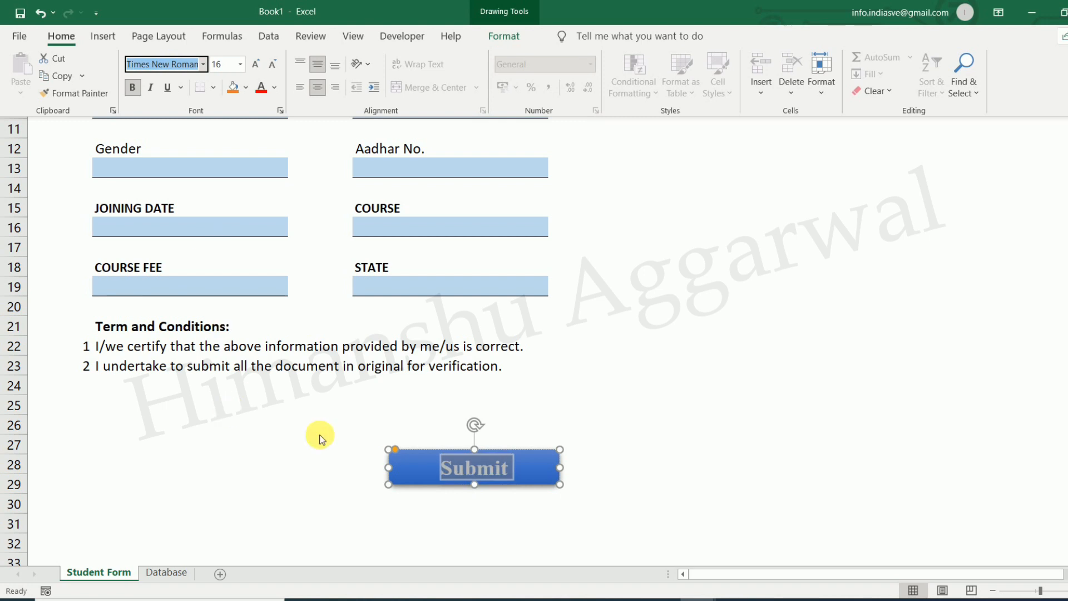
{"action": "left_click", "coordinate": [496, 500]}
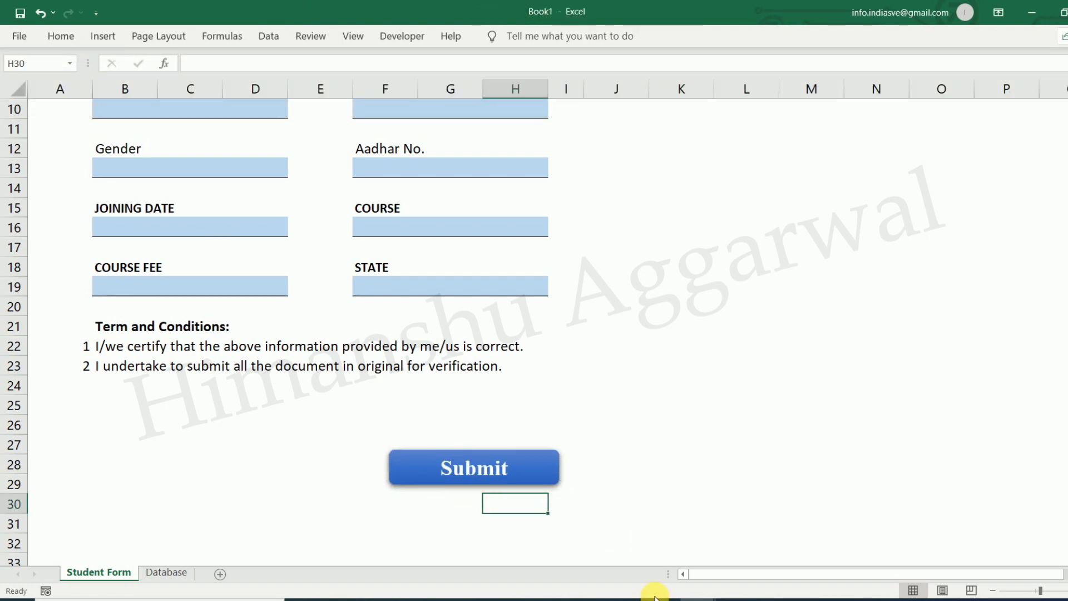
{"action": "left_click", "coordinate": [590, 542]}
Check the example's Sign cell and TODAY date formula, then return to Book1
{"action": "scroll", "coordinate": [262, 503], "scroll_direction": "down", "scroll_amount": 2}
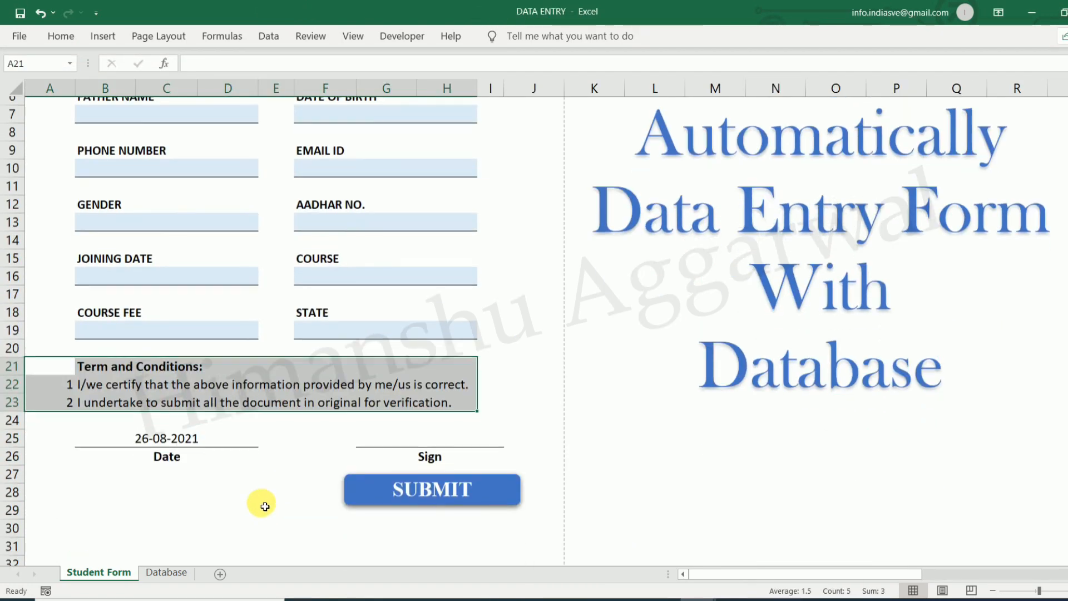
{"action": "left_click", "coordinate": [391, 432]}
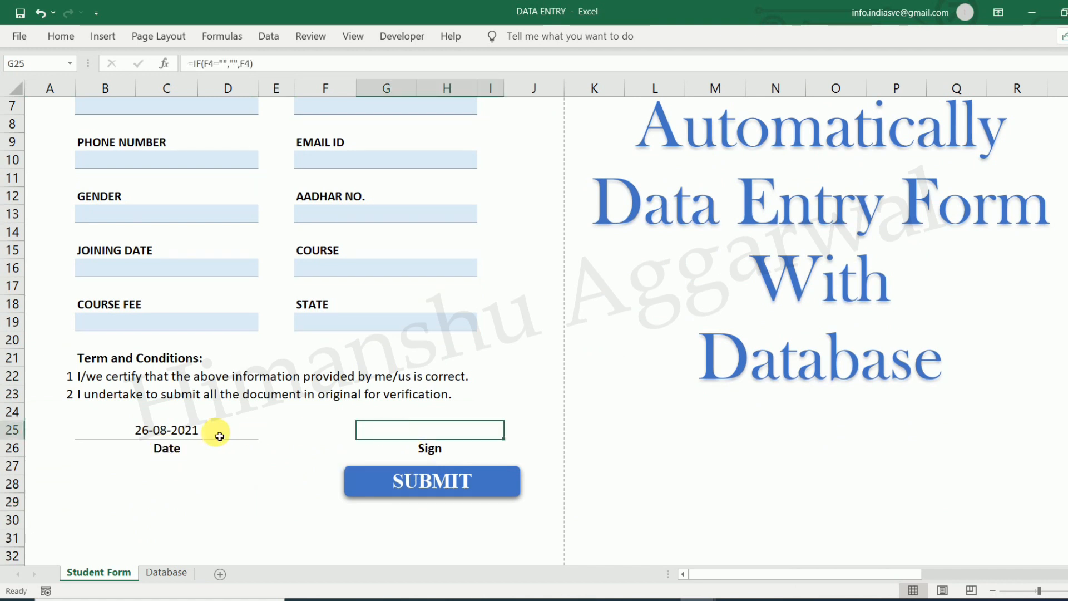
{"action": "left_click", "coordinate": [216, 431]}
{"action": "mouse_move", "coordinate": [703, 598]}
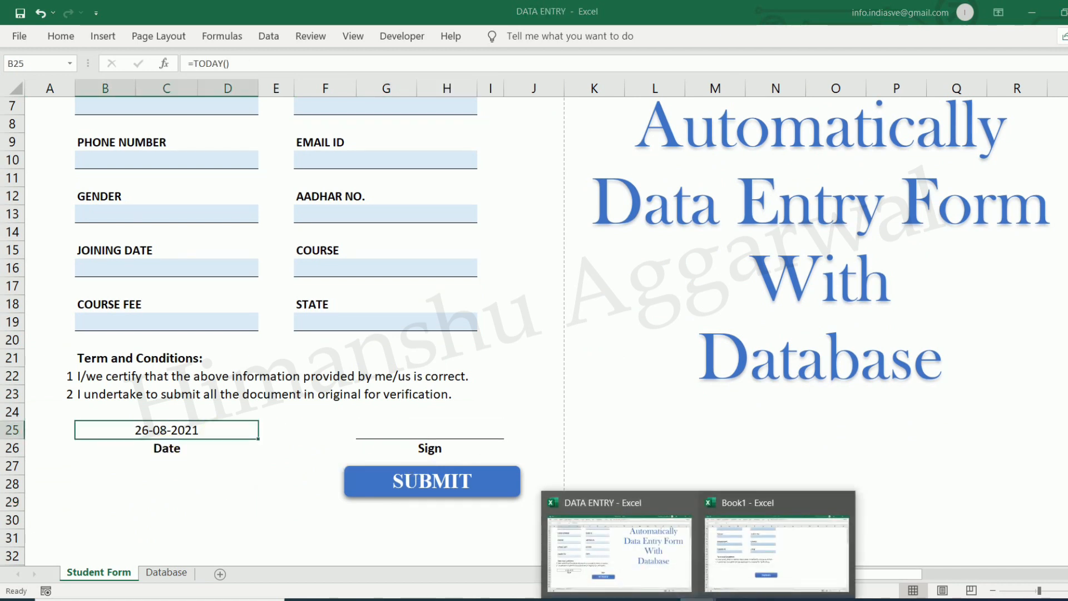
{"action": "left_click", "coordinate": [773, 542]}
Merge B25:D25 for the date line and copy the merged cell to F25:H25
{"action": "left_click", "coordinate": [128, 410]}
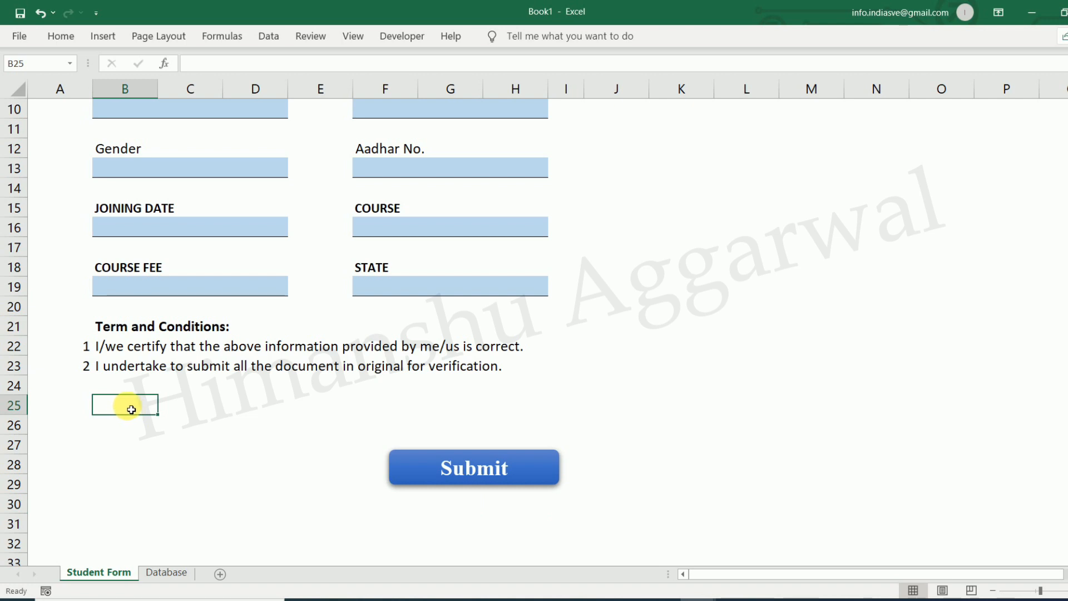
{"action": "left_click_drag", "start_coordinate": [132, 412], "coordinate": [232, 410]}
{"action": "left_click", "coordinate": [61, 36]}
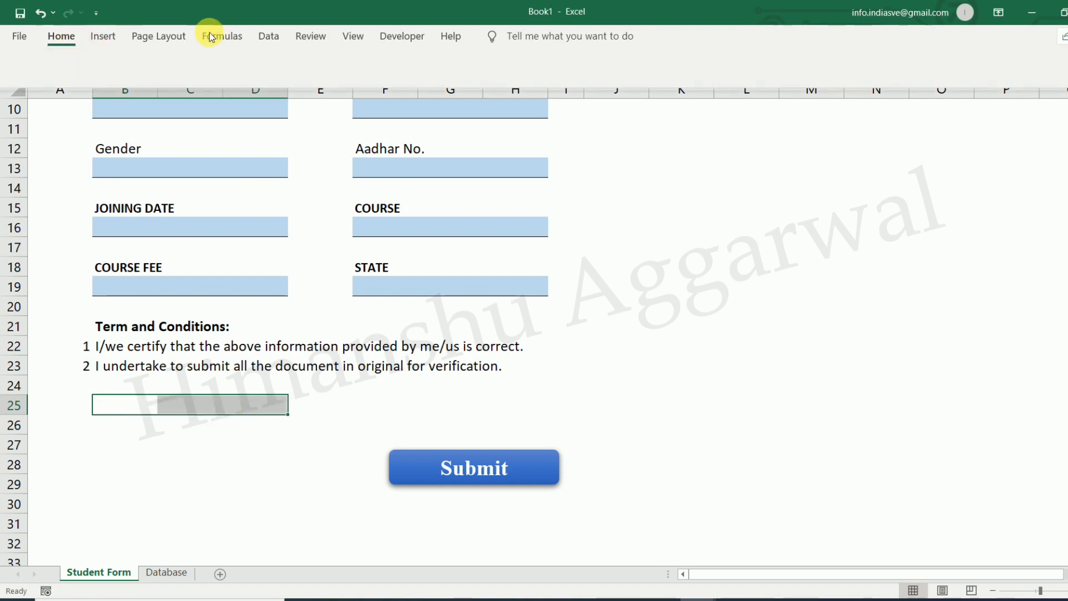
{"action": "left_click", "coordinate": [428, 87]}
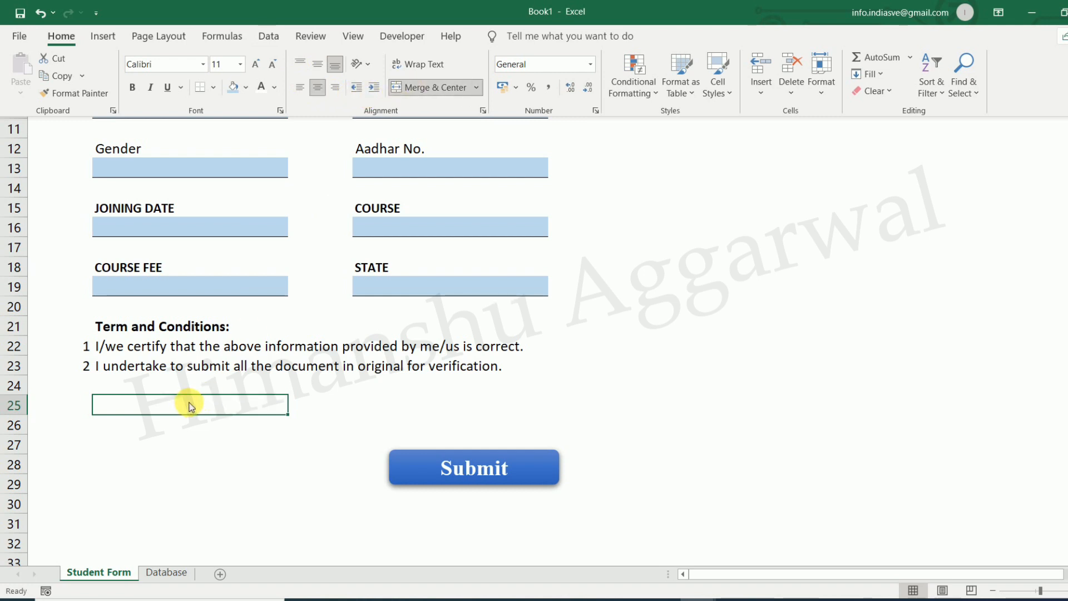
{"action": "key", "text": "ctrl+c"}
{"action": "left_click", "coordinate": [381, 403]}
{"action": "left_click", "coordinate": [377, 405]}
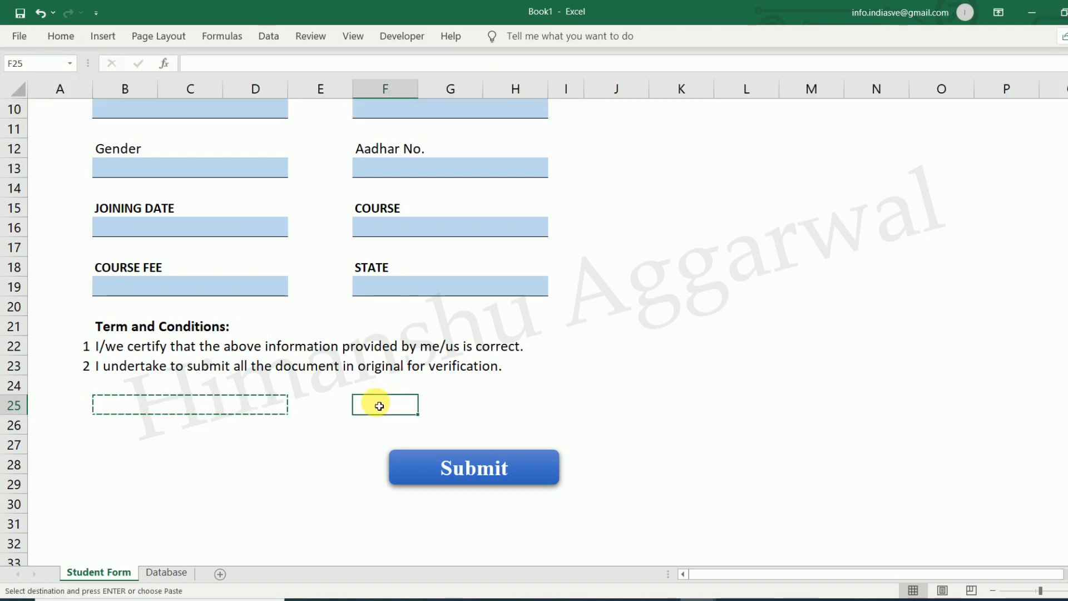
{"action": "key", "text": "Return"}
Add bottom borders under B25:D25 and F25:H25 as signing lines
{"action": "left_click", "coordinate": [153, 409]}
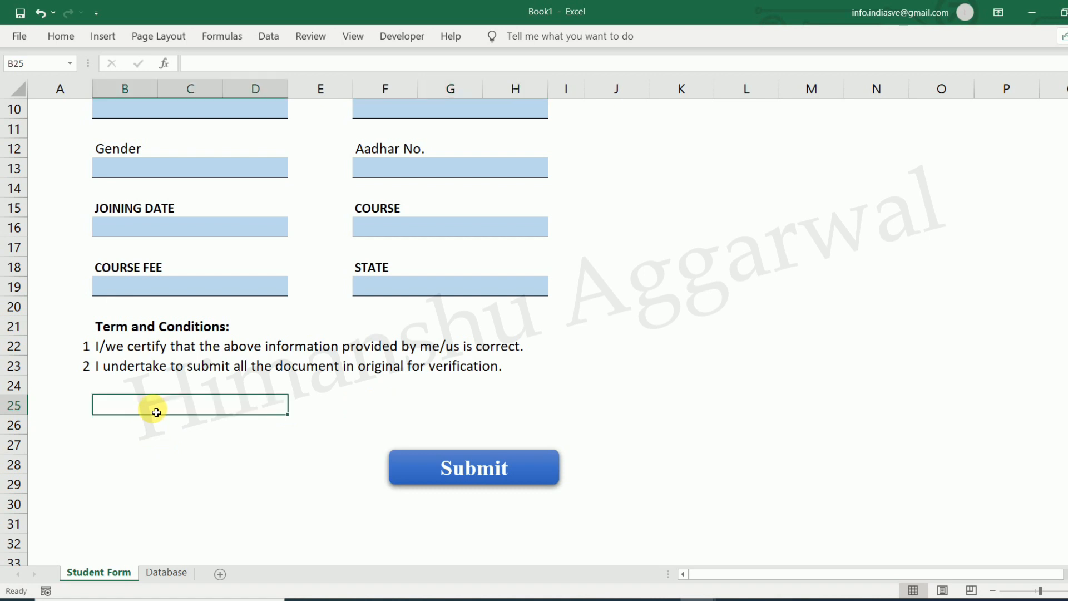
{"action": "left_click", "coordinate": [58, 37]}
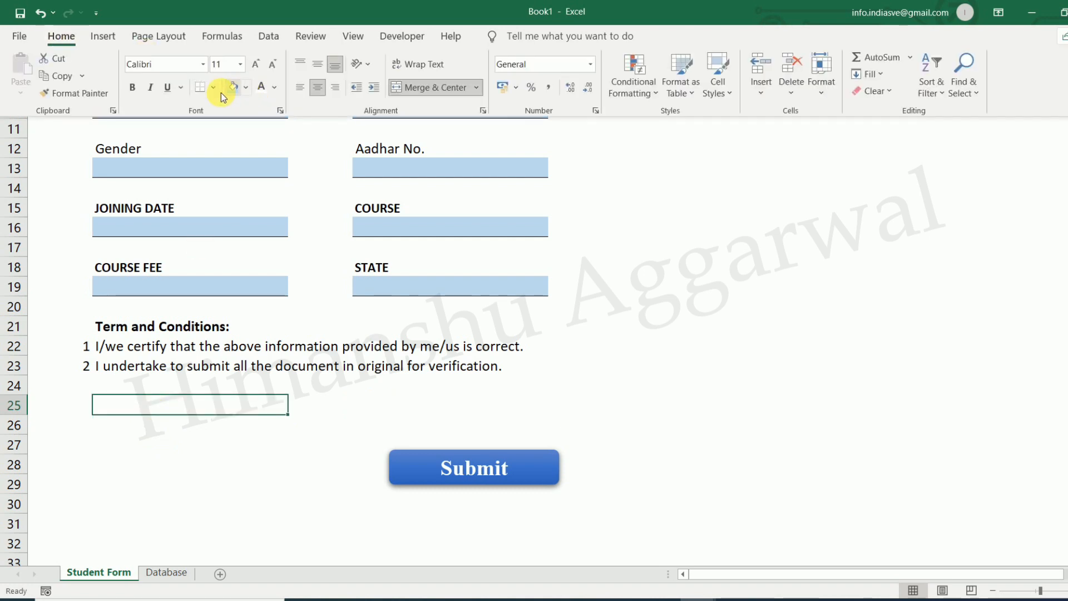
{"action": "left_click", "coordinate": [408, 406]}
{"action": "left_click", "coordinate": [408, 406]}
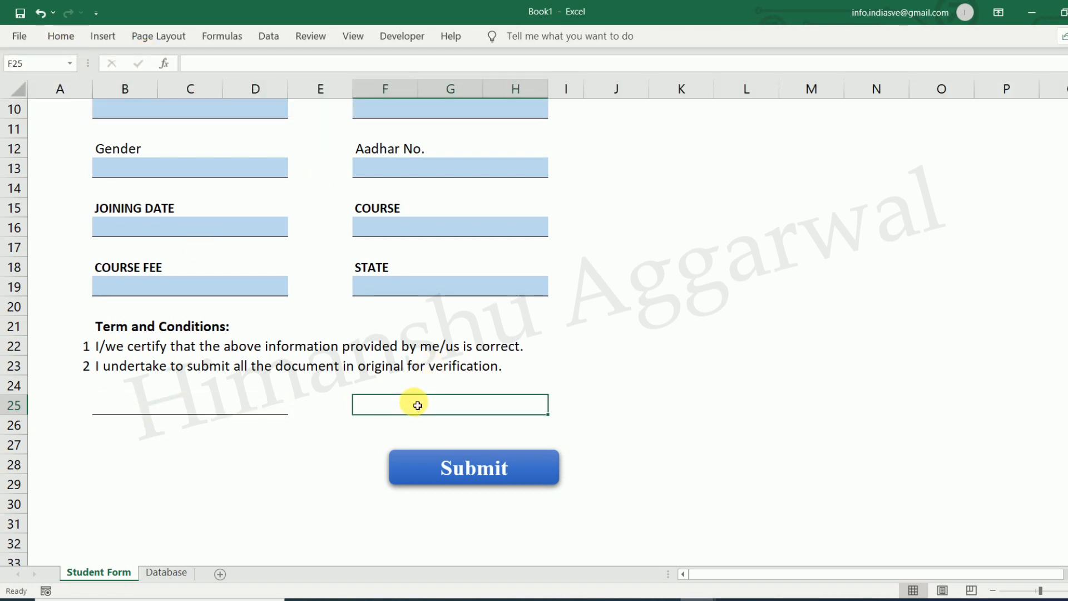
{"action": "left_click", "coordinate": [77, 43]}
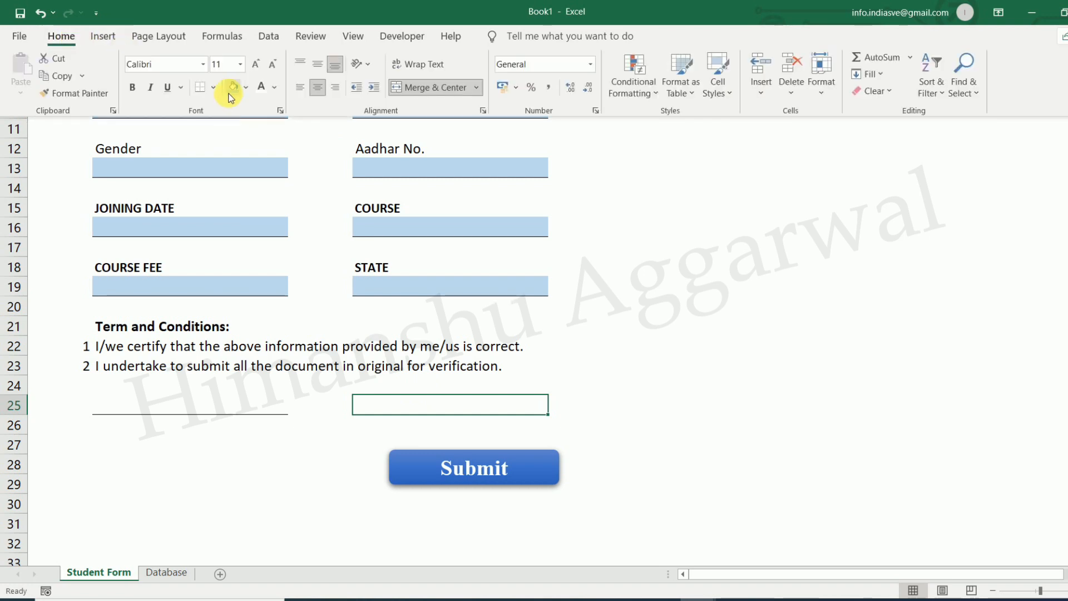
{"action": "left_click", "coordinate": [269, 431]}
{"action": "left_click", "coordinate": [267, 457]}
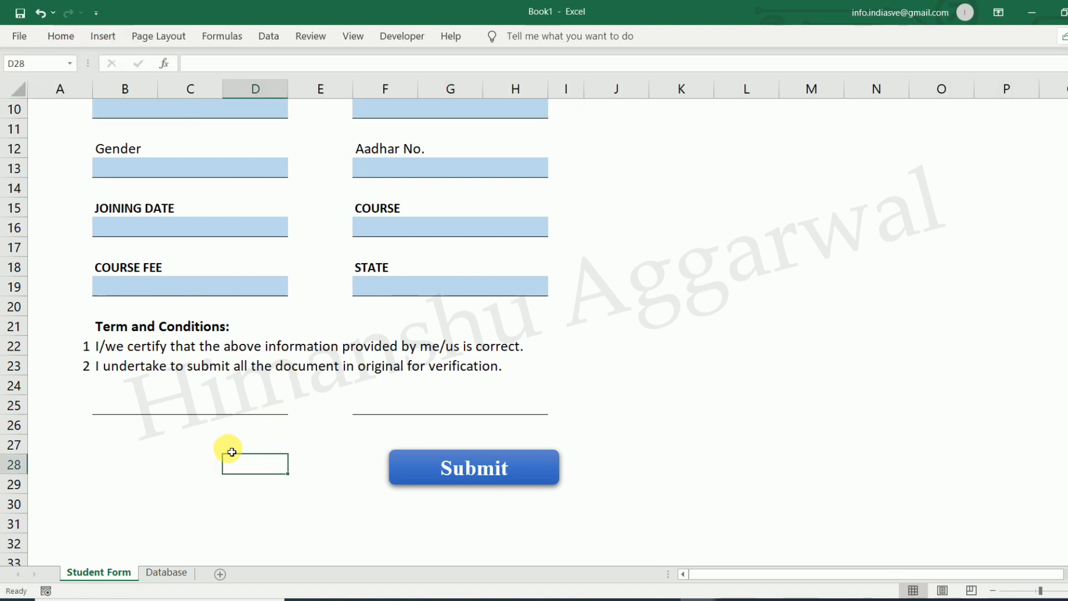
{"action": "left_click", "coordinate": [165, 429]}
Merge B26:D26 and merge-and-centre F26:H26 for the labels
{"action": "left_click_drag", "start_coordinate": [115, 425], "coordinate": [261, 428]}
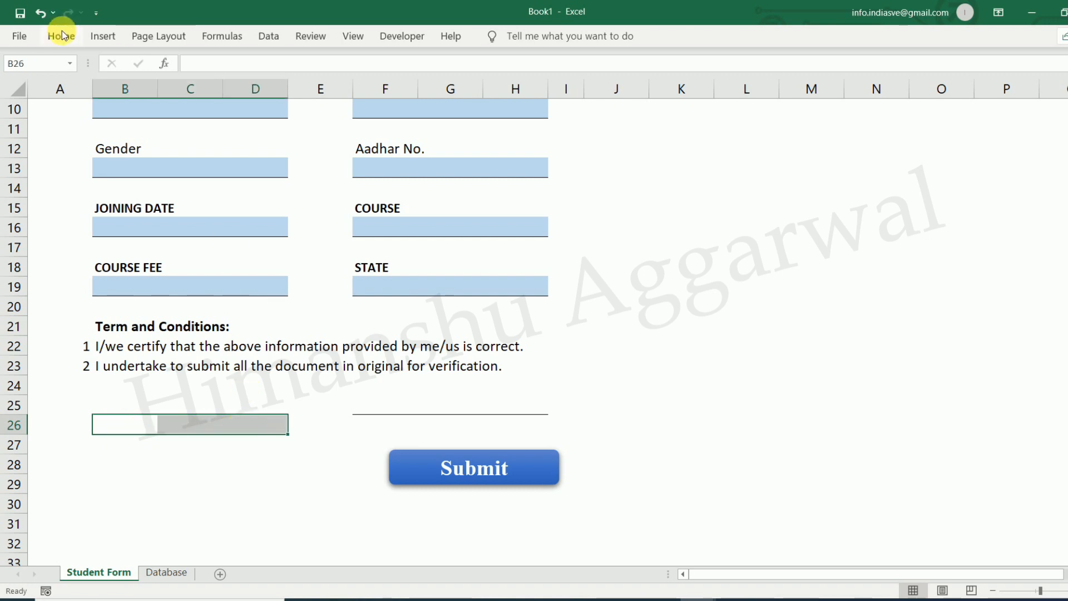
{"action": "left_click", "coordinate": [61, 36]}
{"action": "left_click", "coordinate": [406, 86]}
{"action": "left_click", "coordinate": [405, 425]}
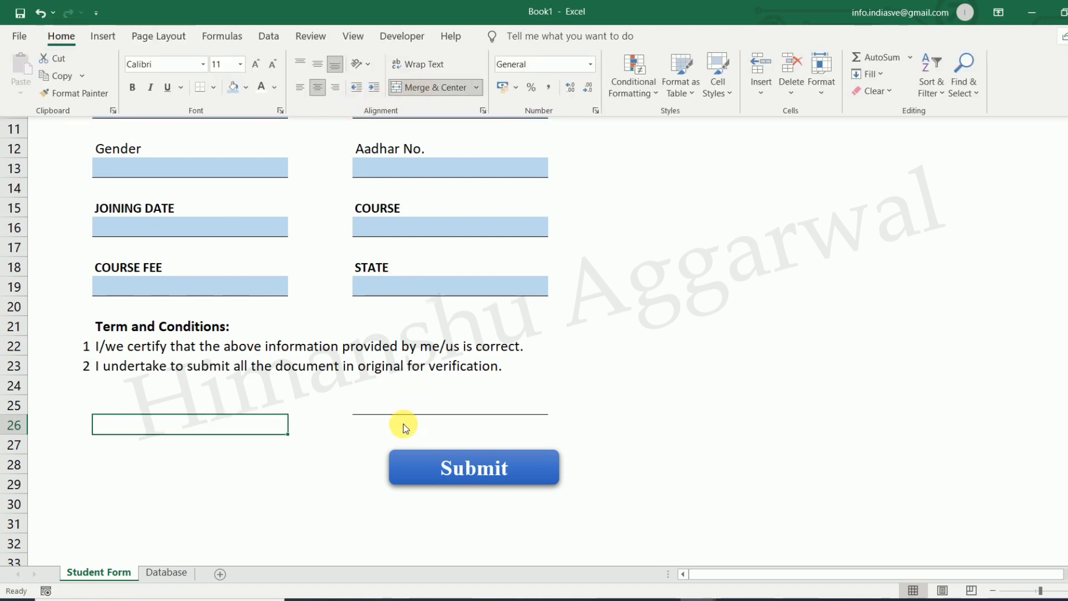
{"action": "left_click", "coordinate": [367, 423]}
{"action": "left_click_drag", "start_coordinate": [448, 423], "coordinate": [530, 428]}
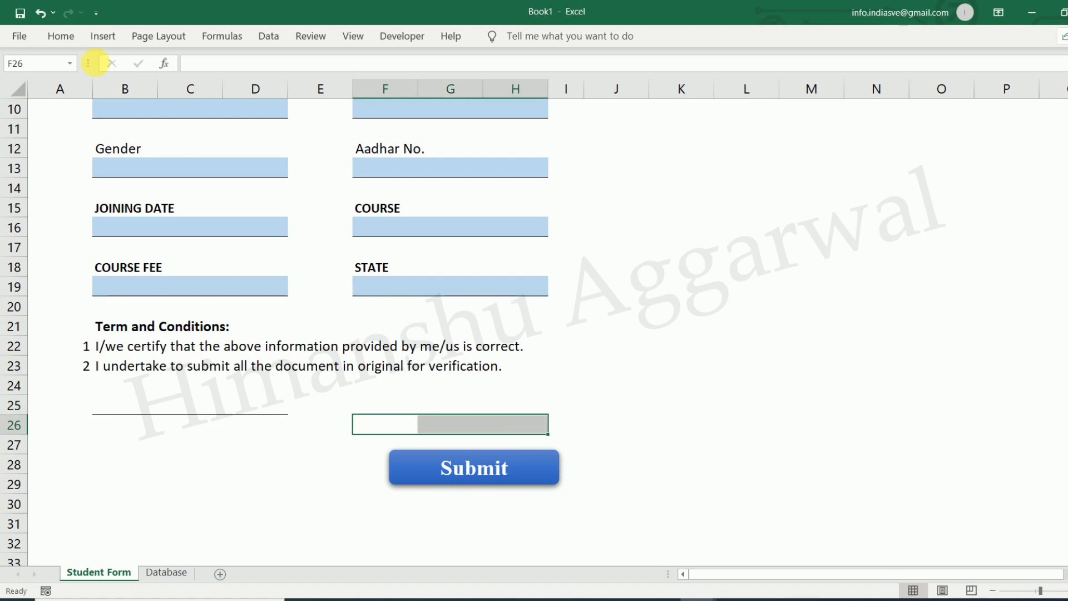
{"action": "left_click", "coordinate": [63, 40]}
{"action": "left_click", "coordinate": [422, 89]}
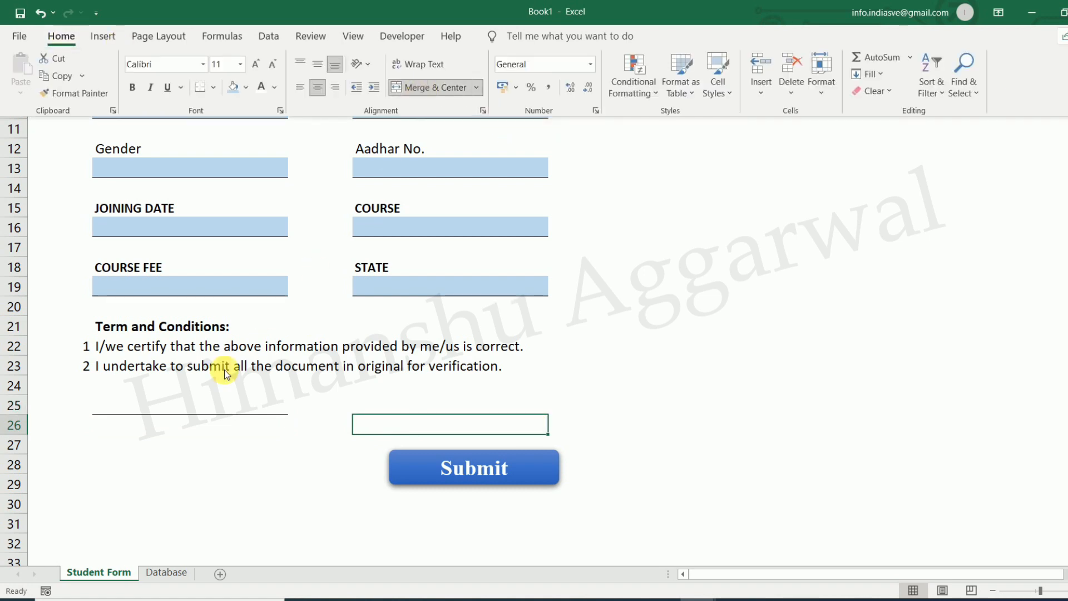
Add the Date label under the left line and the Sign label under the right line
{"action": "left_click", "coordinate": [177, 416]}
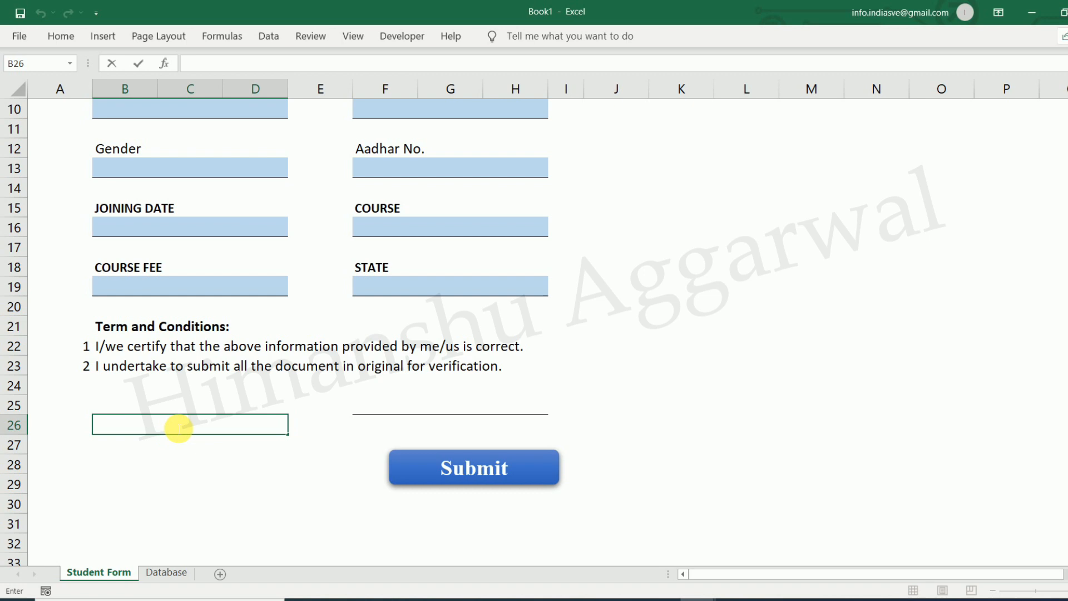
{"action": "left_click", "coordinate": [304, 480]}
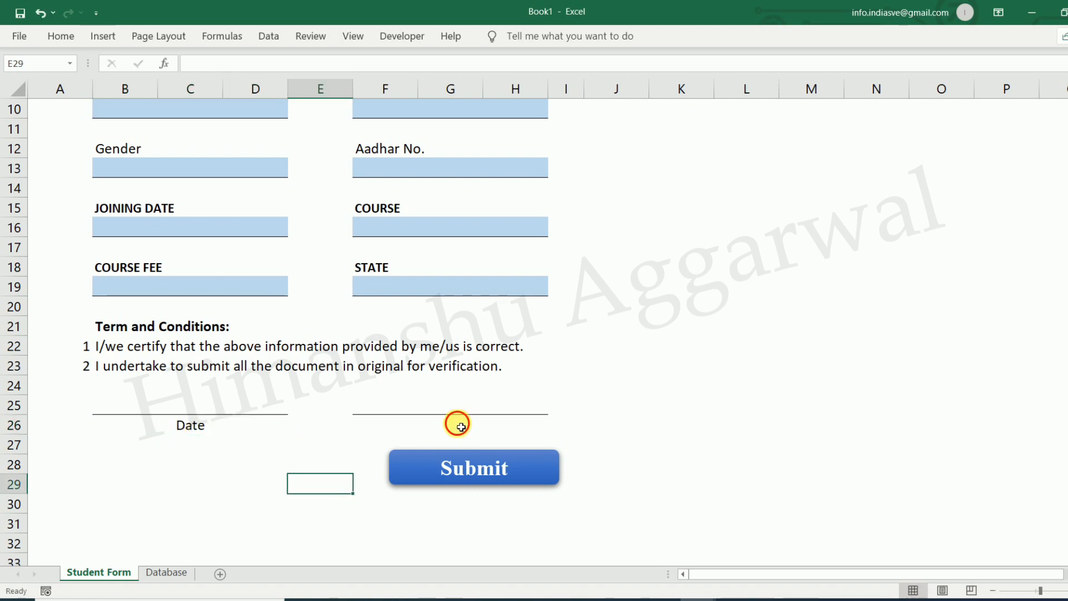
{"action": "left_click", "coordinate": [460, 427]}
{"action": "type", "text": "Sign"}
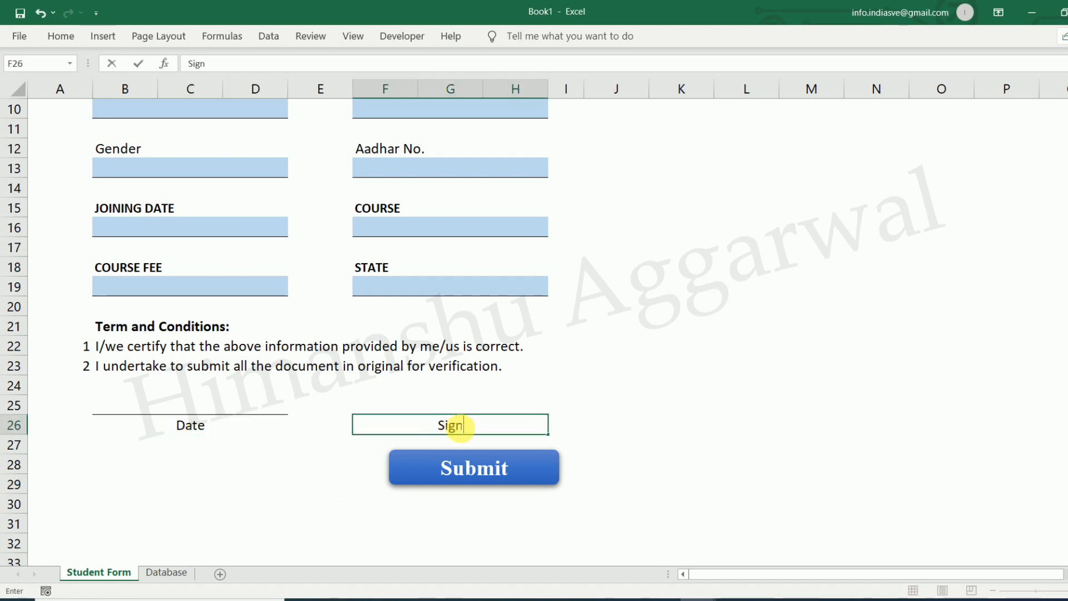
{"action": "left_click", "coordinate": [687, 409]}
Enter =TODAY() in B25 so the date line shows 26-08-2021
{"action": "left_click", "coordinate": [192, 412]}
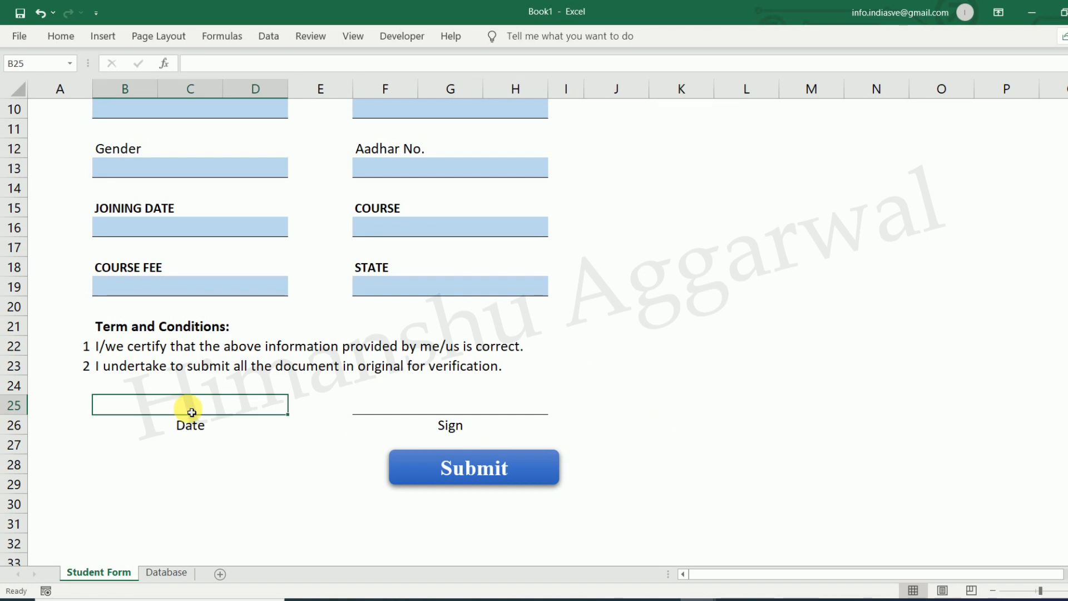
{"action": "type", "text": "=TODAY("}
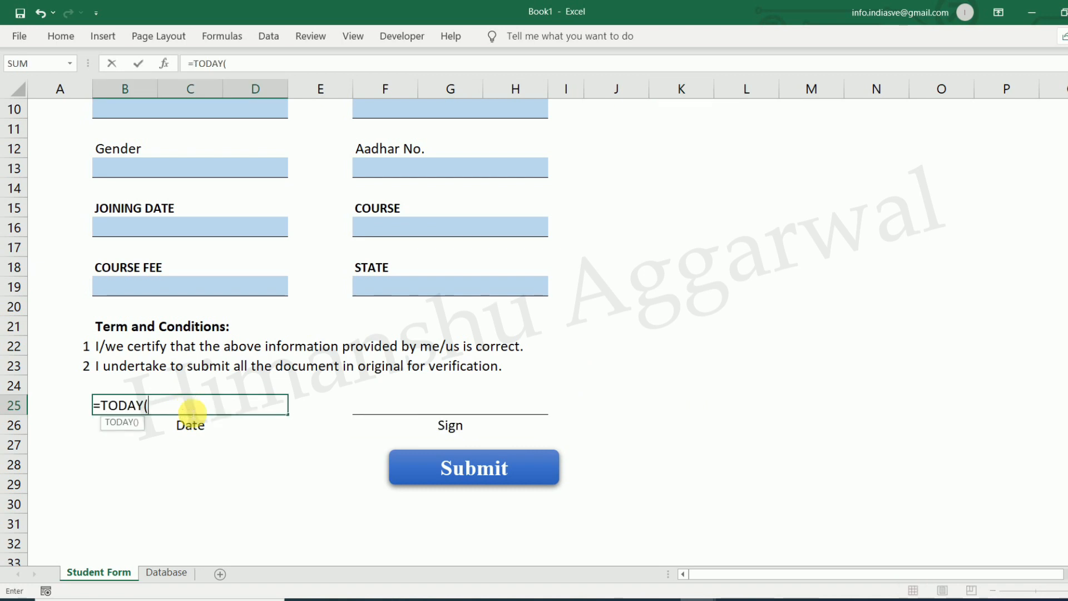
{"action": "type", "text": ")"}
{"action": "key", "text": "Return"}
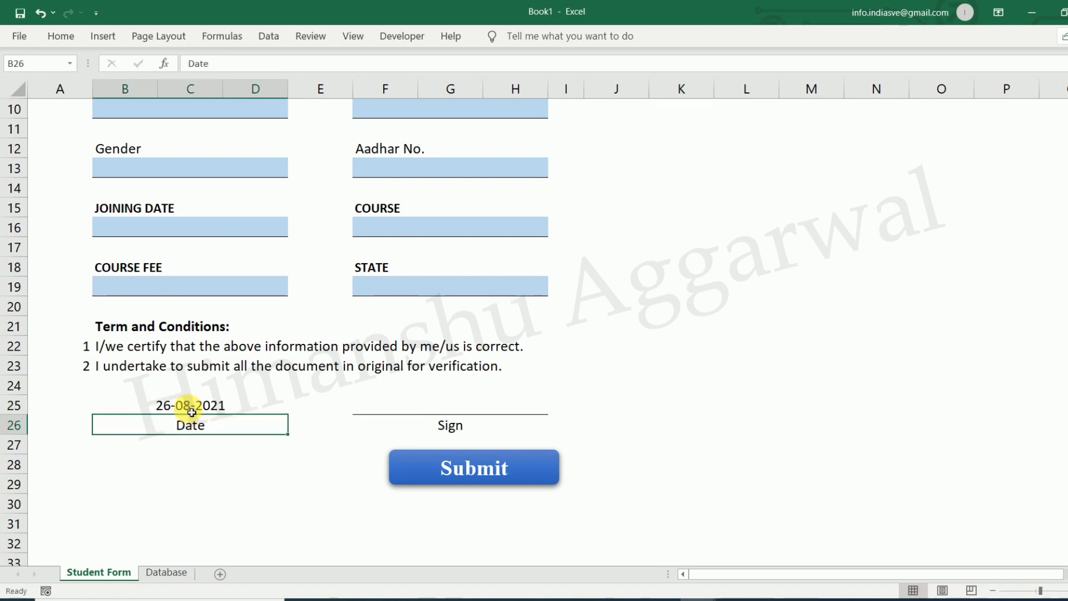
{"action": "left_click", "coordinate": [234, 502]}
{"action": "left_click", "coordinate": [456, 434]}
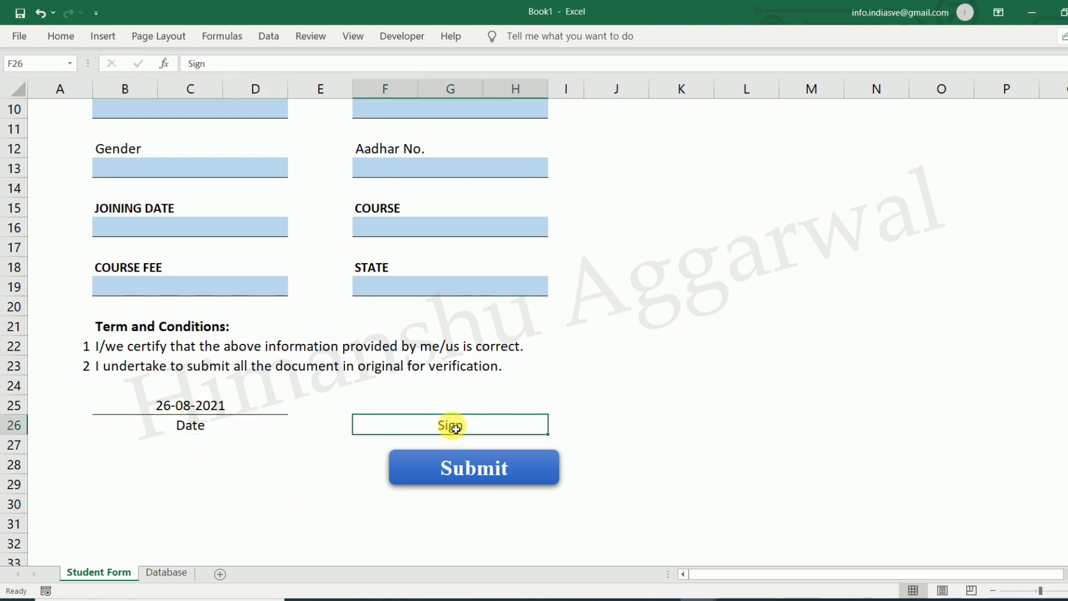
{"action": "left_click", "coordinate": [473, 406]}
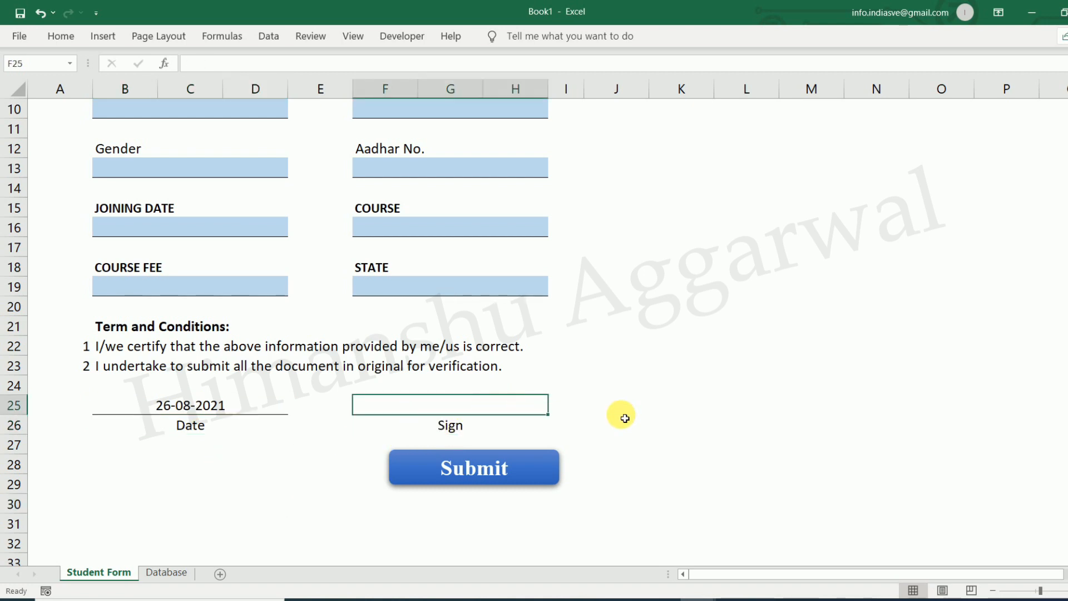
Give the Student Name box F4 a Custom validation rule =ISTEXT(F4)
{"action": "scroll", "coordinate": [481, 207], "scroll_direction": "up", "scroll_amount": 3}
{"action": "left_click", "coordinate": [442, 188]}
{"action": "left_click", "coordinate": [179, 184]}
{"action": "left_click", "coordinate": [435, 192]}
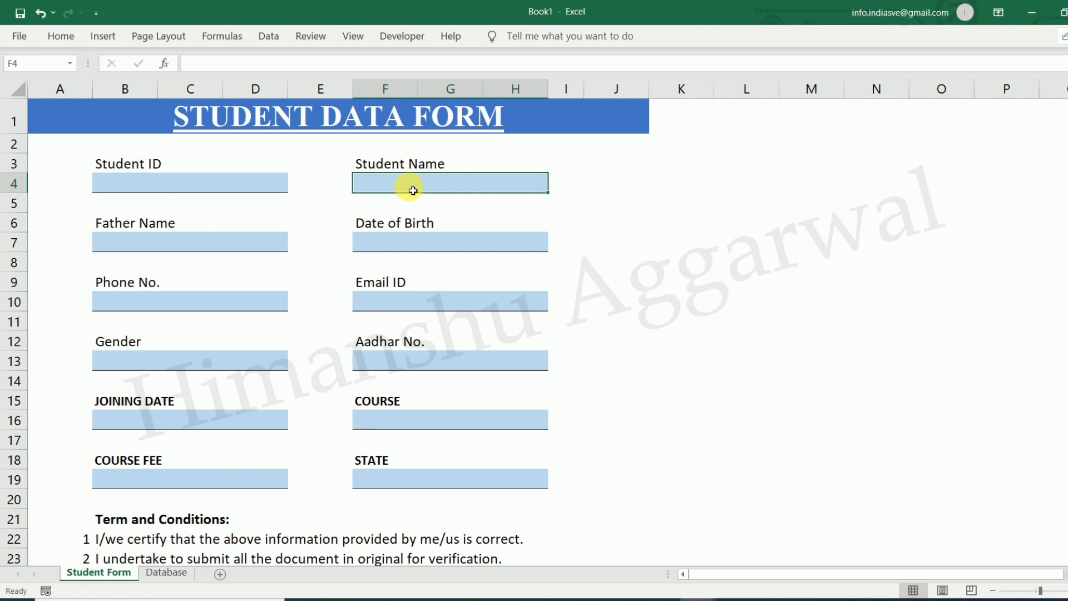
{"action": "left_click", "coordinate": [276, 43]}
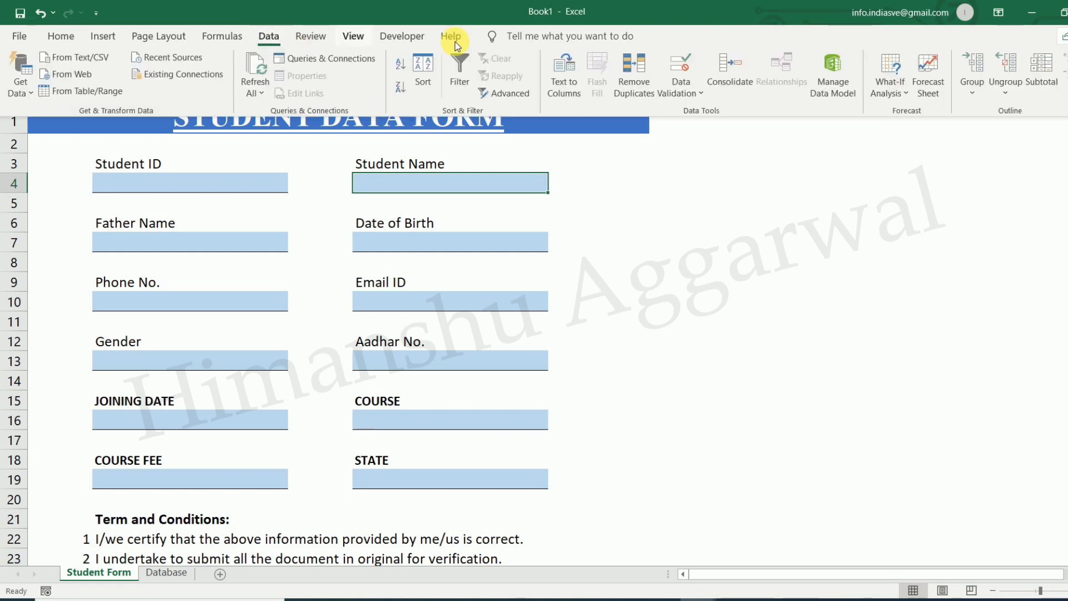
{"action": "left_click", "coordinate": [695, 92]}
{"action": "left_click", "coordinate": [712, 111]}
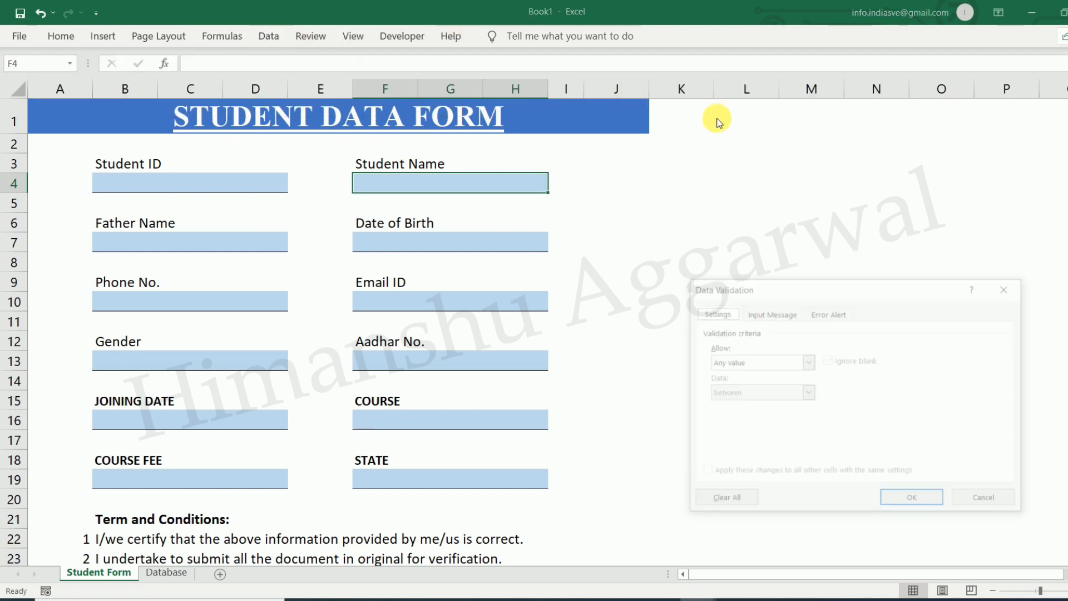
{"action": "left_click", "coordinate": [779, 363]}
{"action": "left_click", "coordinate": [740, 443]}
{"action": "left_click", "coordinate": [752, 423]}
{"action": "type", "text": "=istext("}
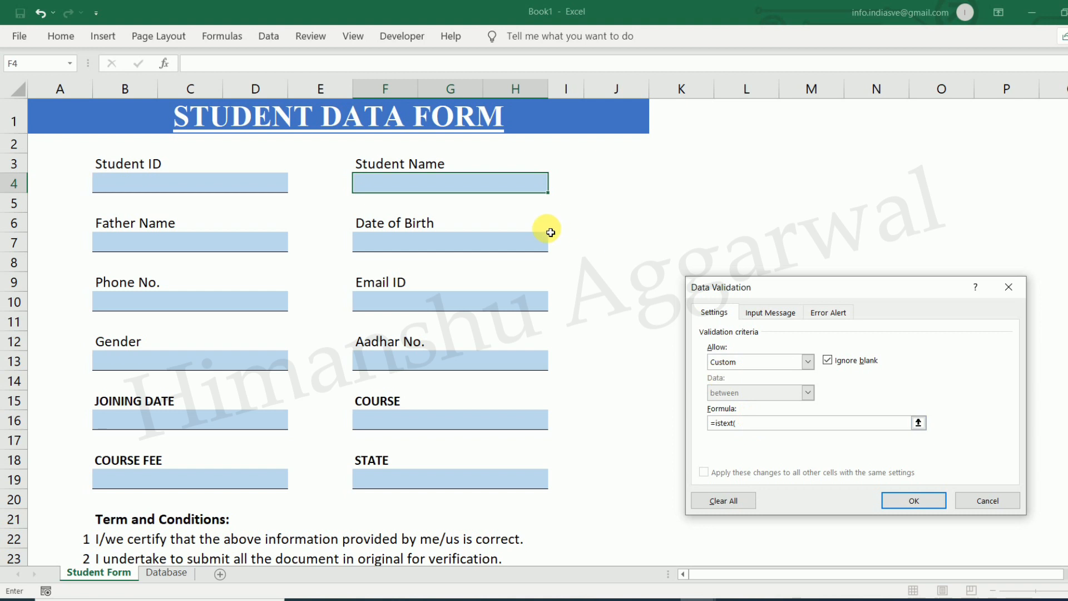
{"action": "left_click", "coordinate": [490, 188]}
{"action": "type", "text": ")"}
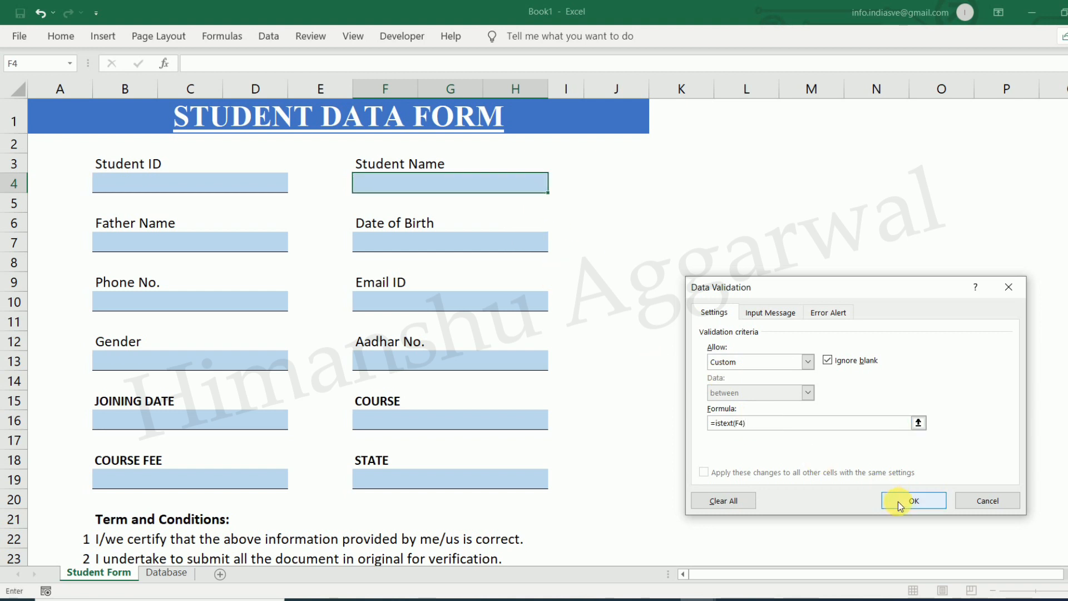
Set the Stop error alert title 'Wrong Value' with message 'Enter Text Here' and confirm
{"action": "left_click", "coordinate": [779, 315]}
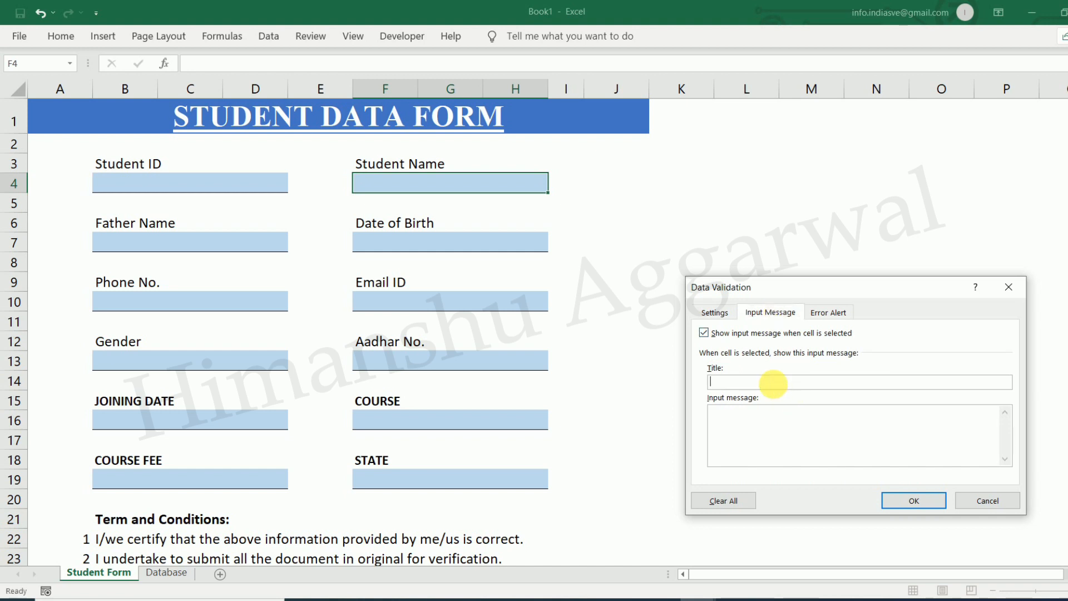
{"action": "left_click", "coordinate": [827, 312]}
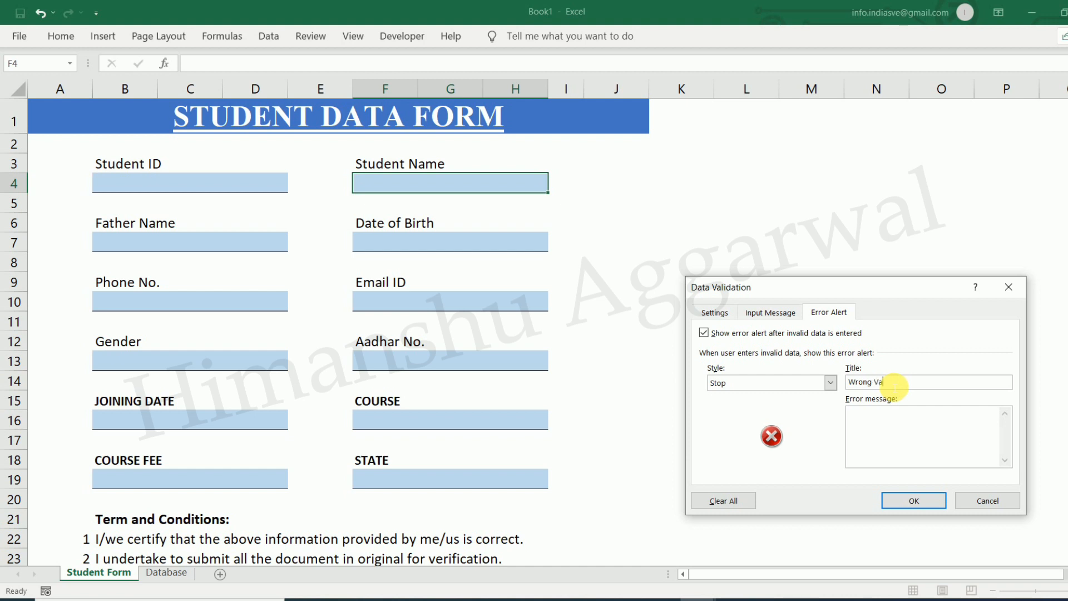
{"action": "left_click", "coordinate": [896, 423]}
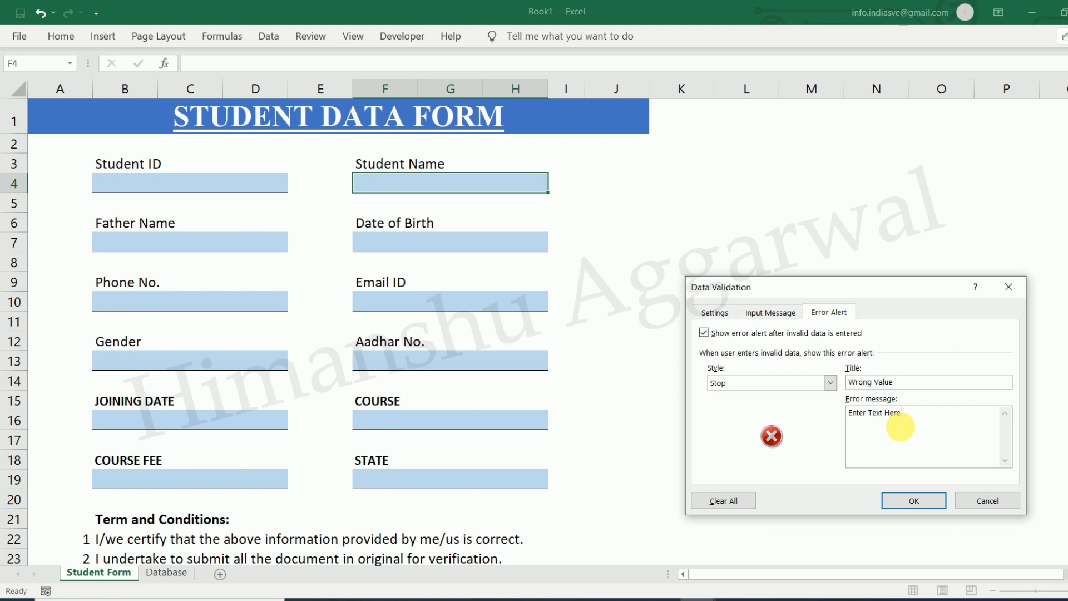
{"action": "left_click", "coordinate": [912, 500]}
{"action": "left_click", "coordinate": [709, 301]}
{"action": "left_click", "coordinate": [473, 186]}
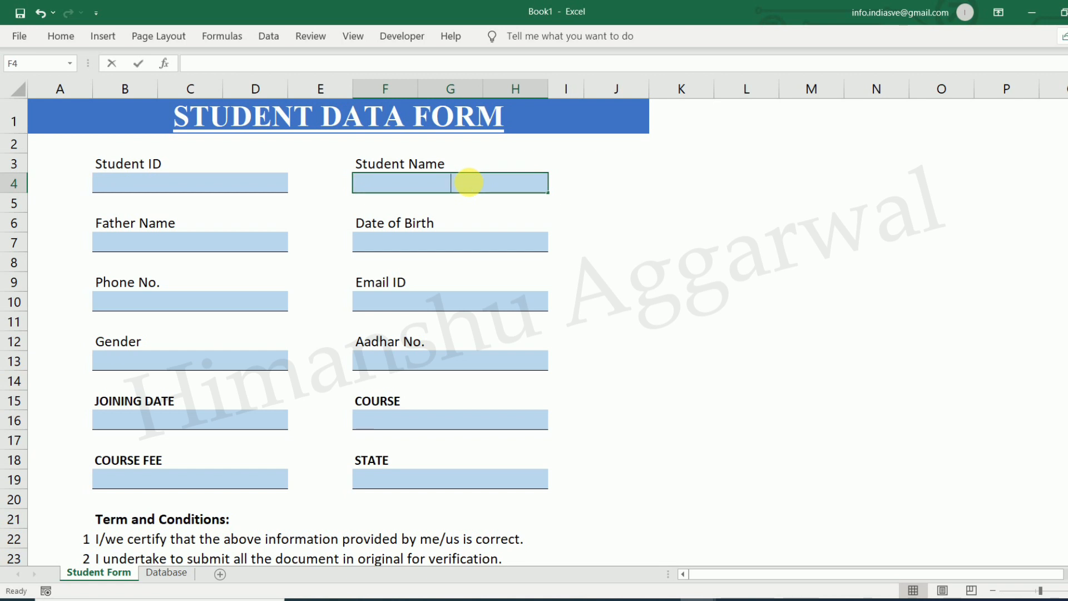
Test the Student Name box with 988 and cancel the rejected entry
{"action": "type", "text": "988"}
{"action": "key", "text": "Return"}
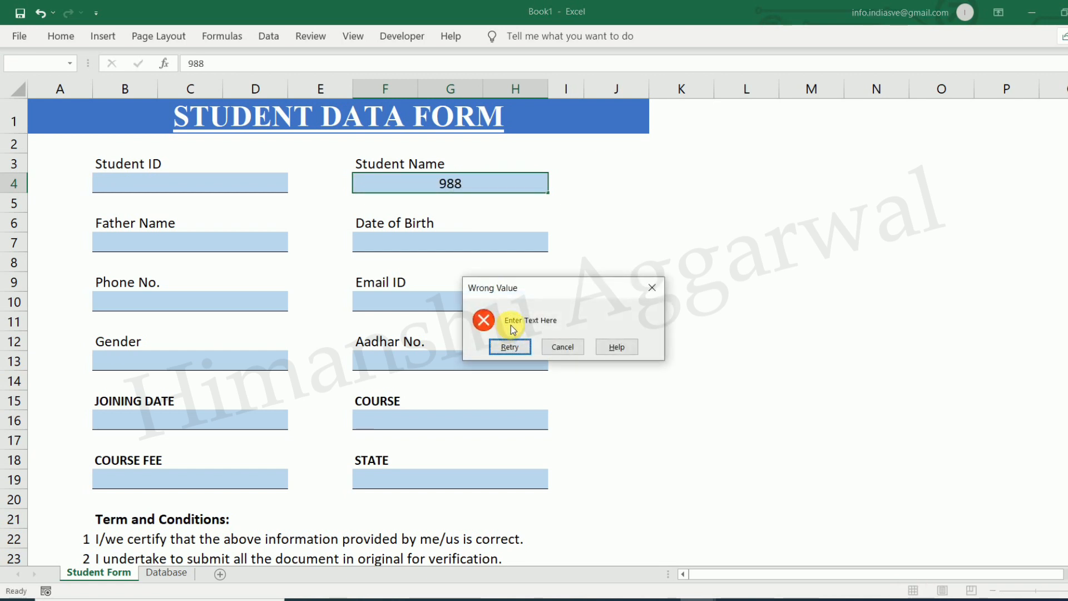
{"action": "left_click", "coordinate": [563, 347]}
{"action": "left_click", "coordinate": [620, 218]}
{"action": "left_click", "coordinate": [445, 180]}
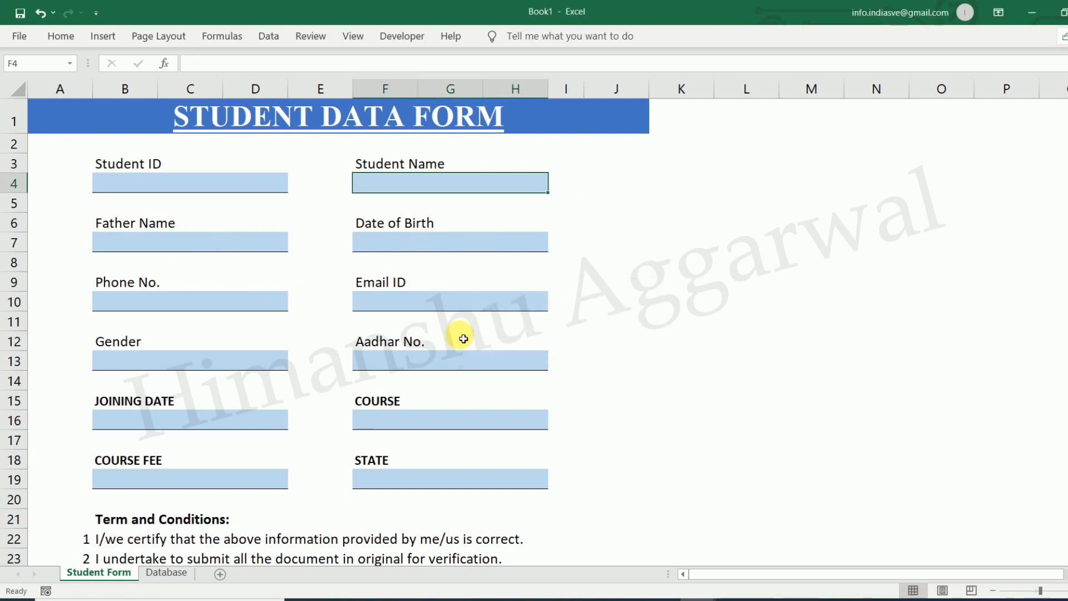
Select the Phone No. and Course Fee boxes, then bring up the Data tools
{"action": "left_click", "coordinate": [187, 308]}
{"action": "scroll", "coordinate": [215, 328], "scroll_direction": "down", "scroll_amount": 2}
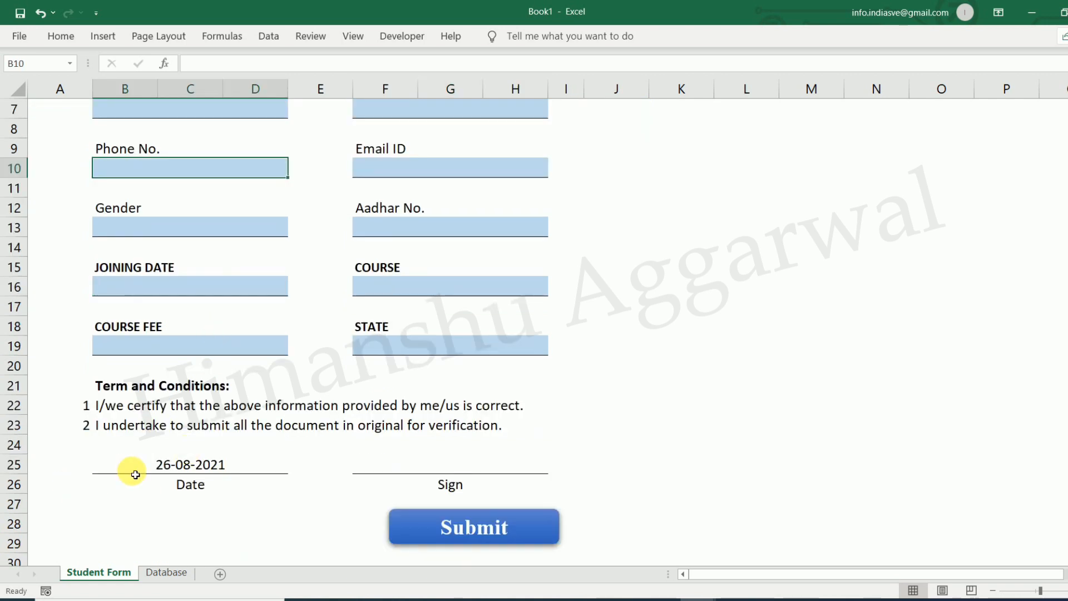
{"action": "scroll", "coordinate": [644, 450], "scroll_direction": "up", "scroll_amount": 2}
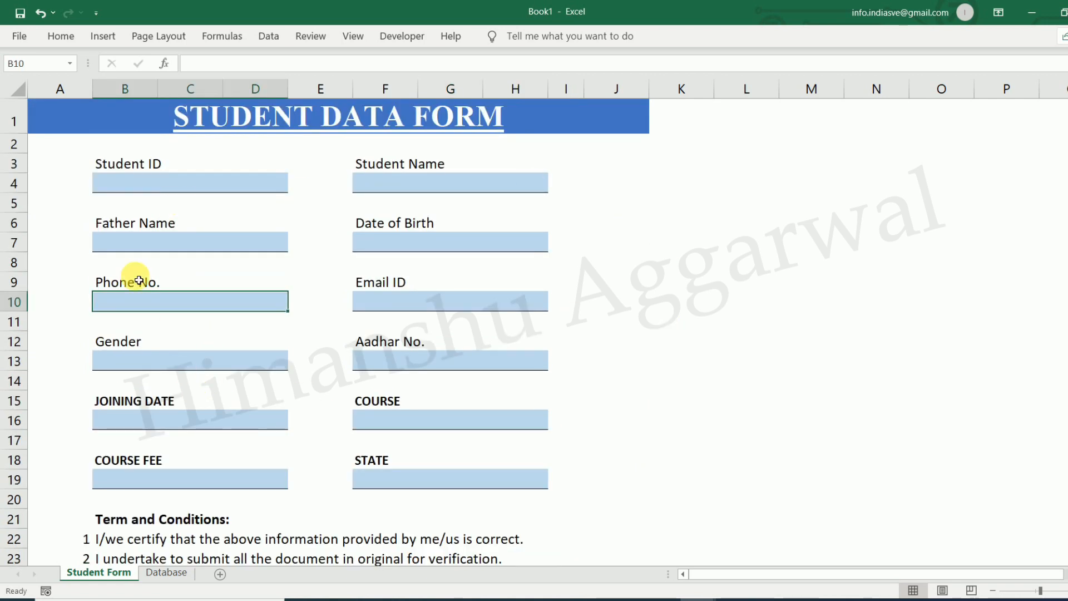
{"action": "scroll", "coordinate": [365, 303], "scroll_direction": "down", "scroll_amount": 1}
{"action": "scroll", "coordinate": [217, 430], "scroll_direction": "up", "scroll_amount": 1}
{"action": "left_click", "coordinate": [174, 486]}
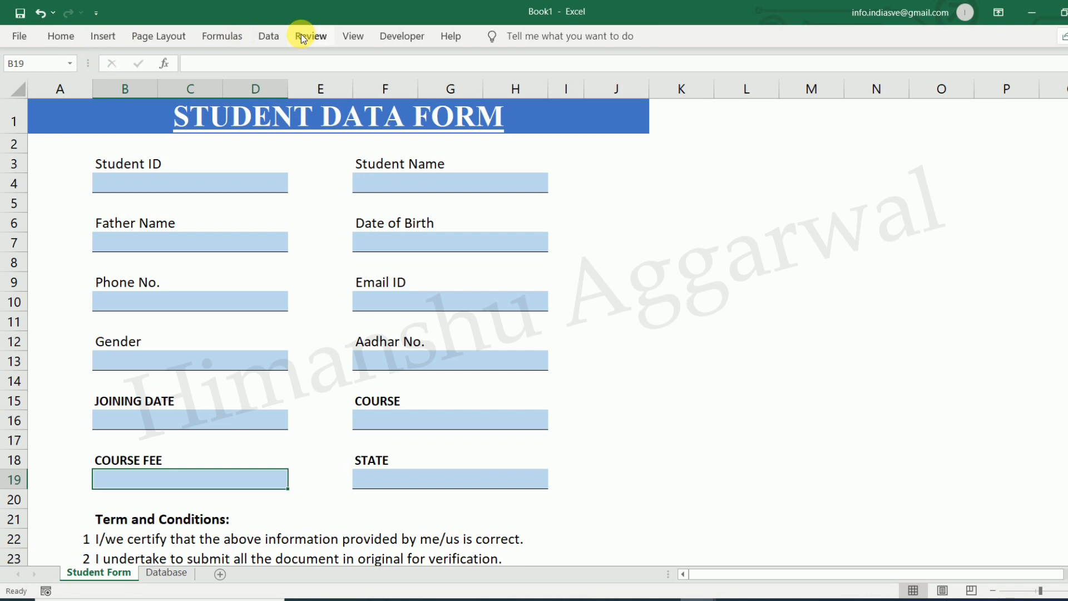
{"action": "left_click", "coordinate": [269, 36]}
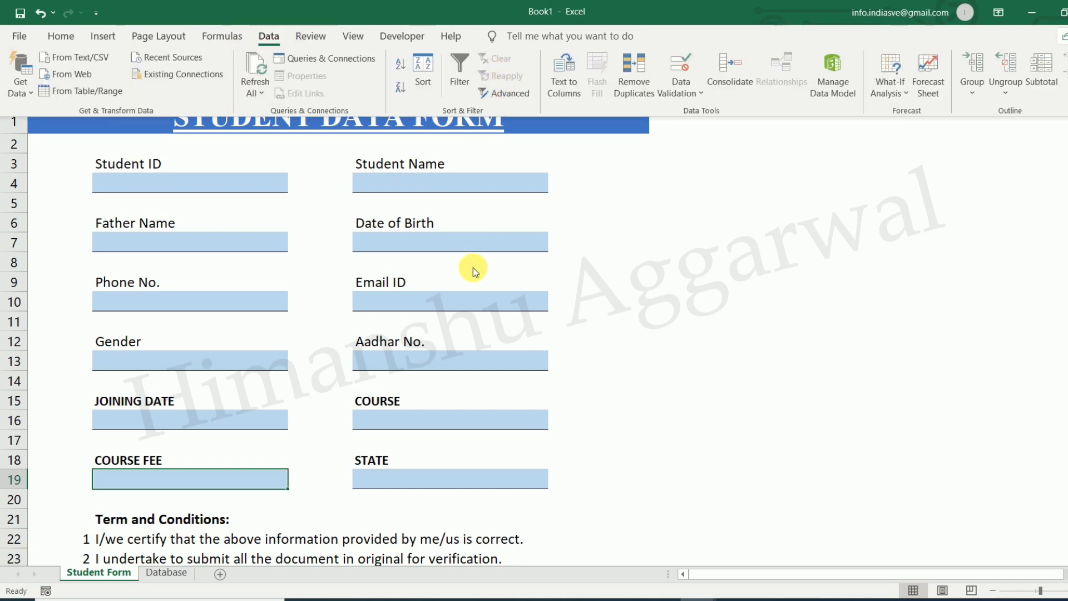
Test the Course dropdown by picking TALLY
{"action": "left_click", "coordinate": [649, 381]}
{"action": "left_click", "coordinate": [422, 418]}
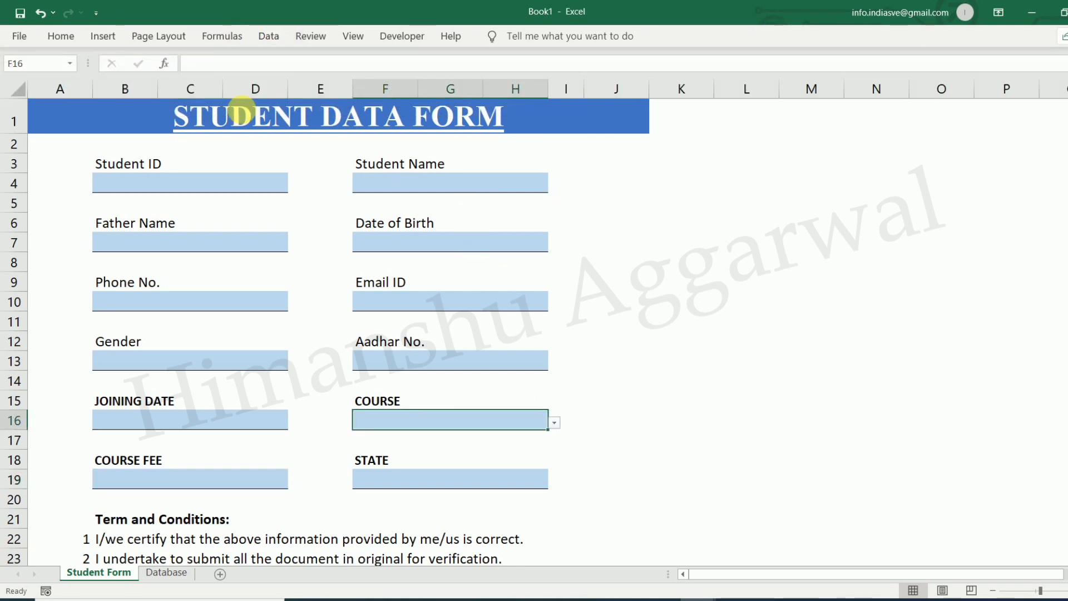
{"action": "left_click", "coordinate": [554, 423]}
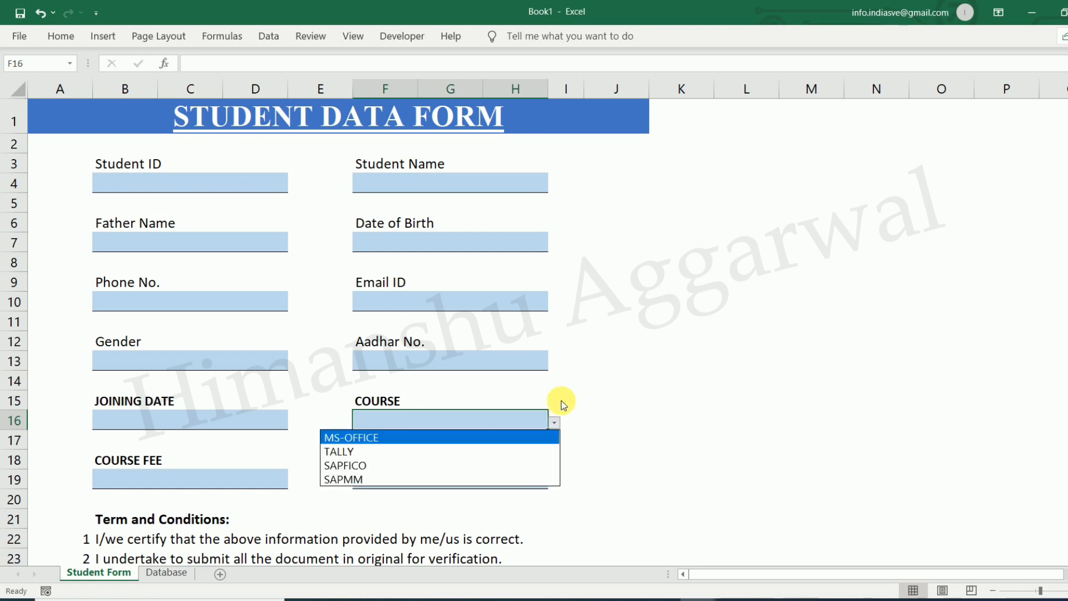
{"action": "left_click", "coordinate": [414, 451]}
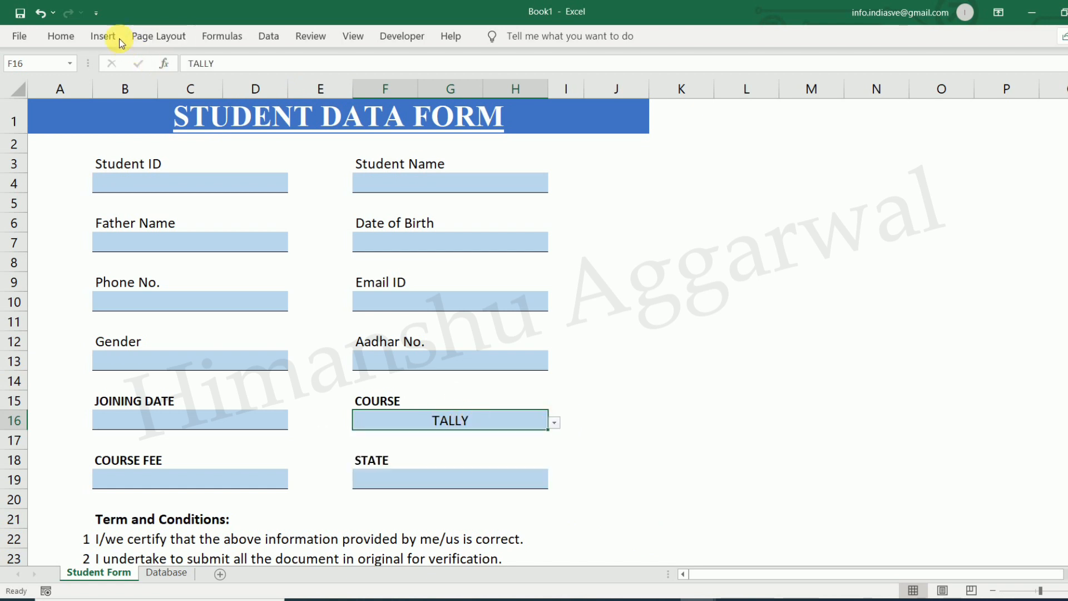
Review the Course box's validation list source (MS-OFFICE, TALLY, SAPFICO, SAPMM)
{"action": "left_click", "coordinate": [269, 36]}
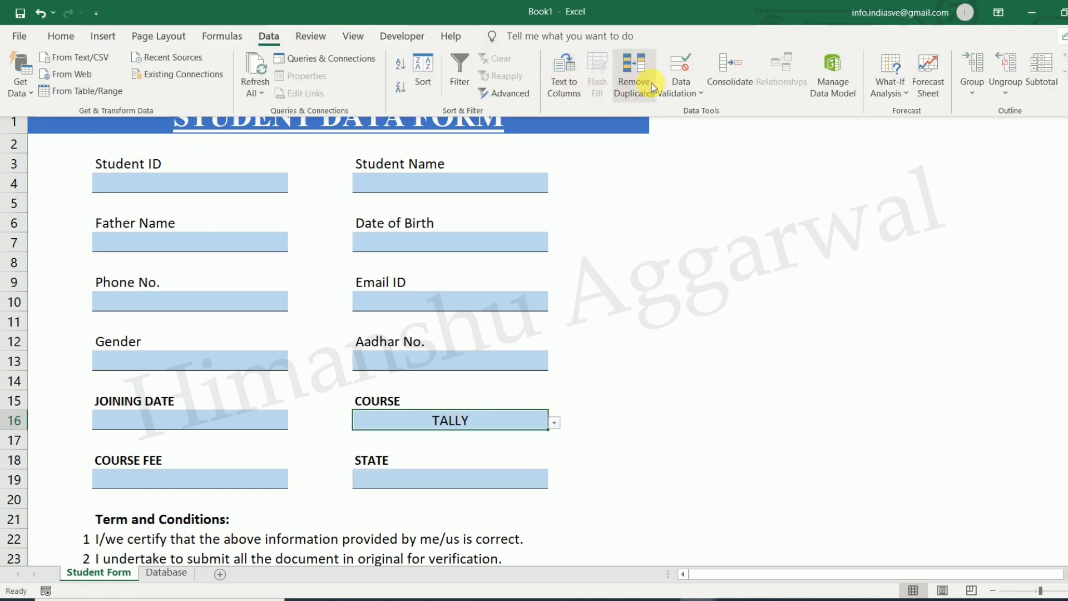
{"action": "left_click", "coordinate": [690, 92]}
{"action": "left_click", "coordinate": [717, 112]}
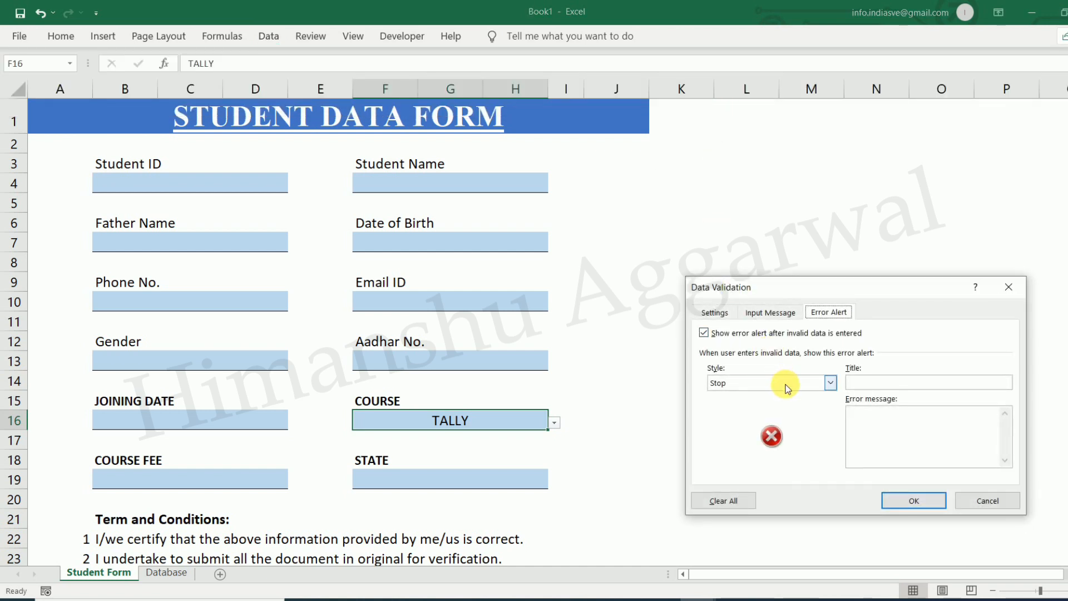
{"action": "left_click", "coordinate": [715, 314]}
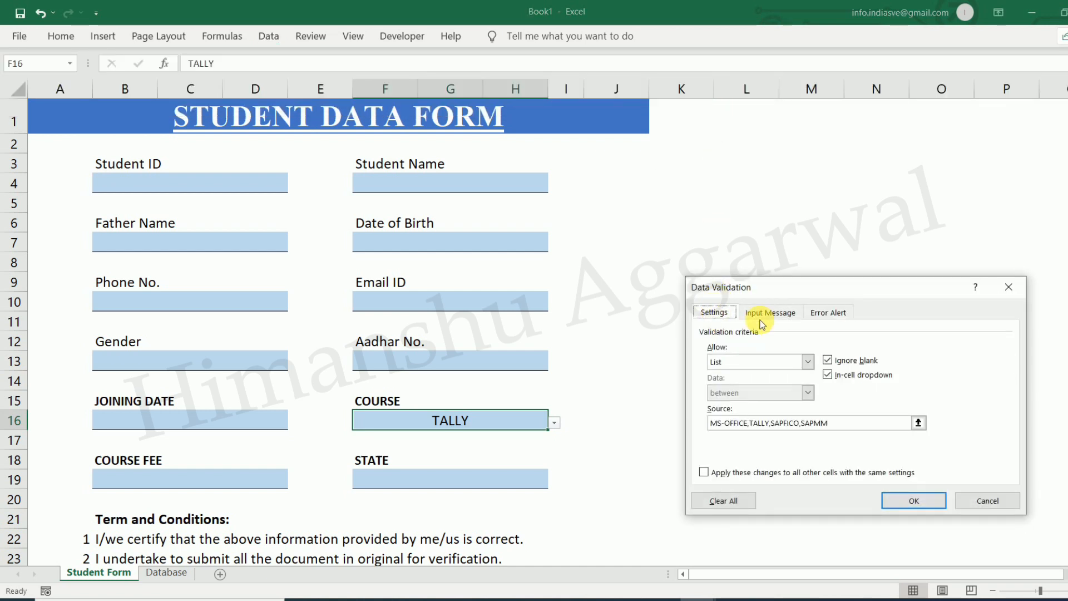
{"action": "left_click", "coordinate": [914, 500]}
{"action": "left_click", "coordinate": [770, 438]}
Change the Course selection to SAPMM
{"action": "left_click", "coordinate": [505, 410]}
{"action": "left_click", "coordinate": [554, 423]}
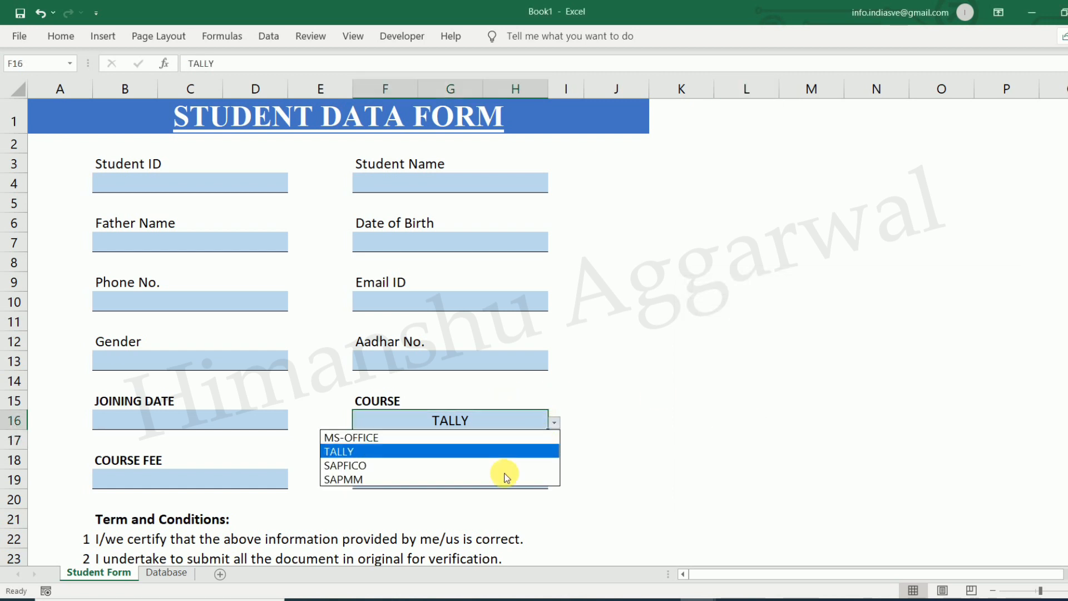
{"action": "left_click", "coordinate": [506, 474]}
{"action": "left_click", "coordinate": [635, 462]}
{"action": "left_click", "coordinate": [543, 425]}
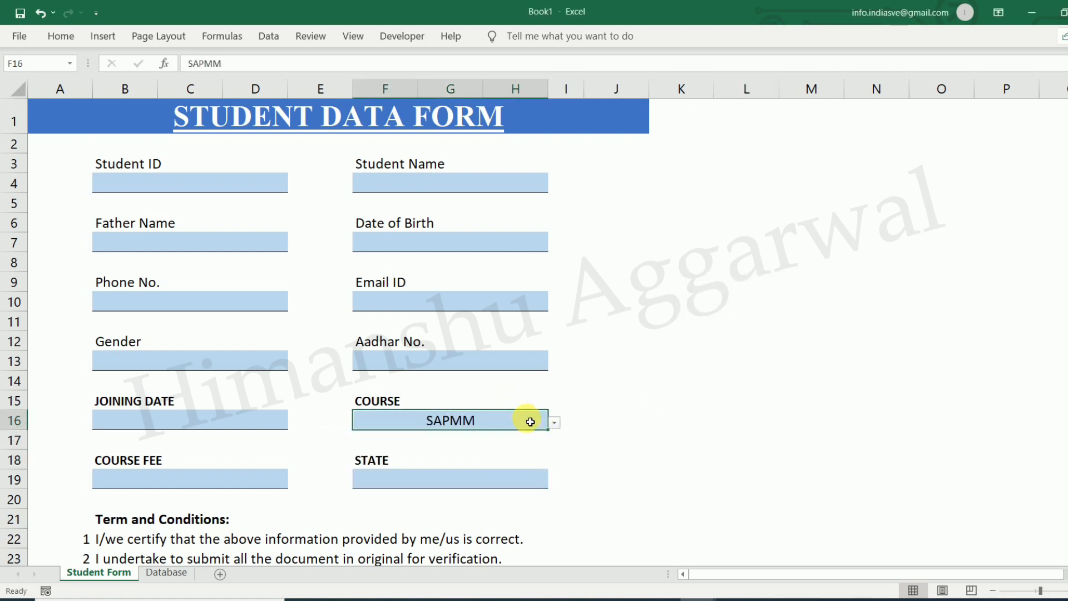
Left-align SAPMM in F16 and click an empty cell to deselect
{"action": "left_click", "coordinate": [81, 42]}
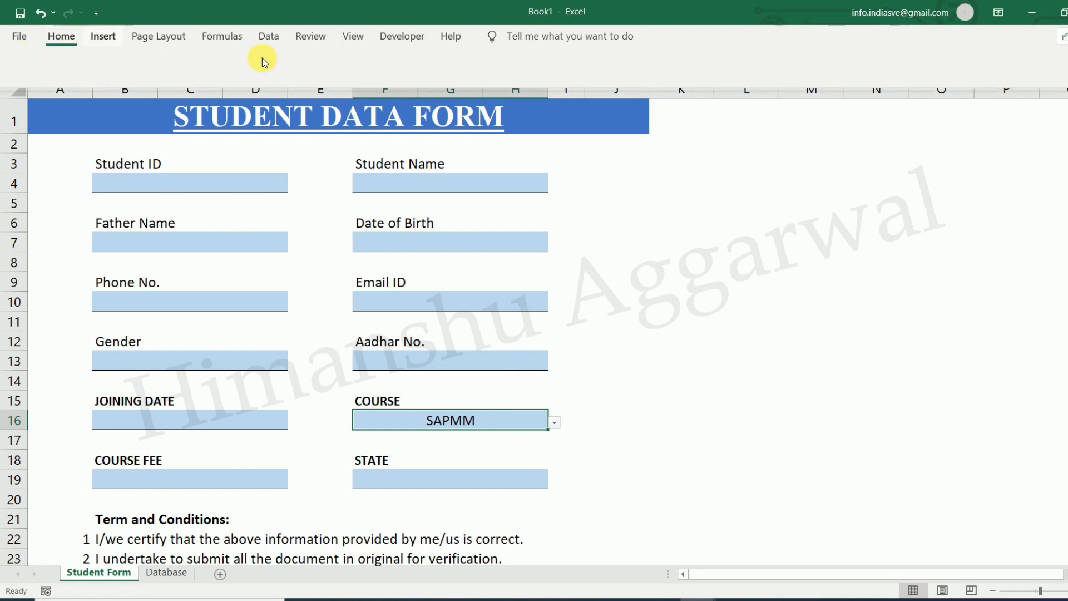
{"action": "left_click", "coordinate": [302, 88]}
{"action": "left_click", "coordinate": [608, 442]}
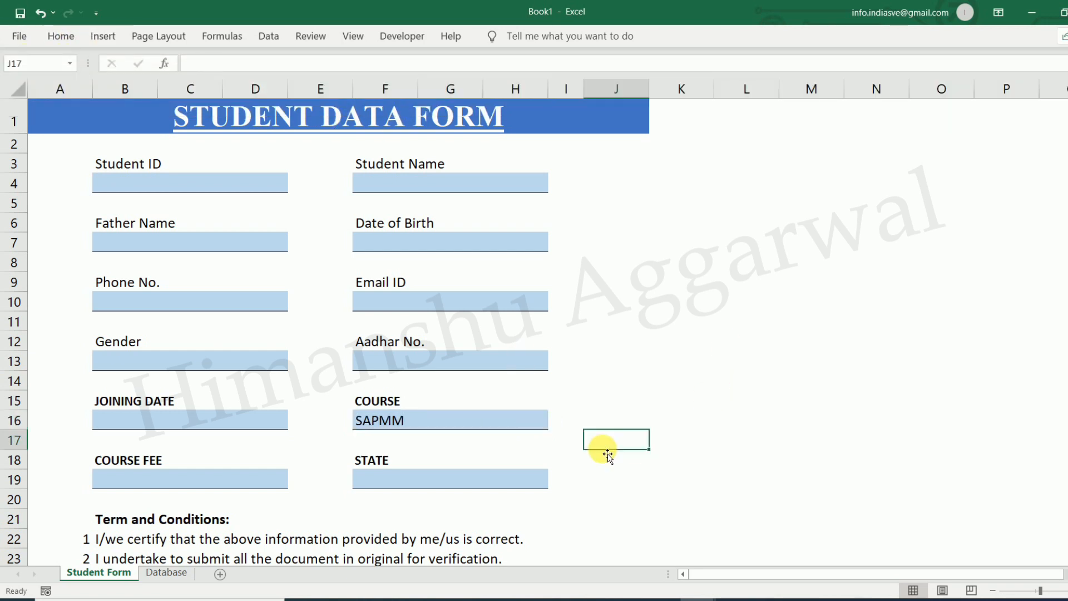
{"action": "left_click", "coordinate": [651, 361]}
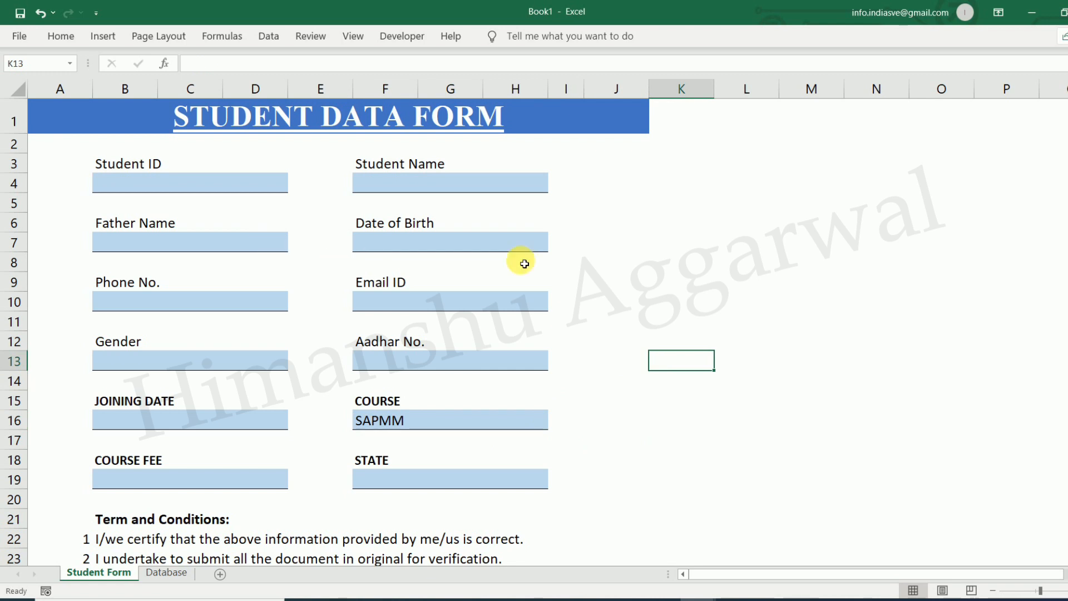
{"action": "scroll", "coordinate": [562, 303], "scroll_direction": "down", "scroll_amount": 3}
{"action": "scroll", "coordinate": [528, 312], "scroll_direction": "up", "scroll_amount": 3}
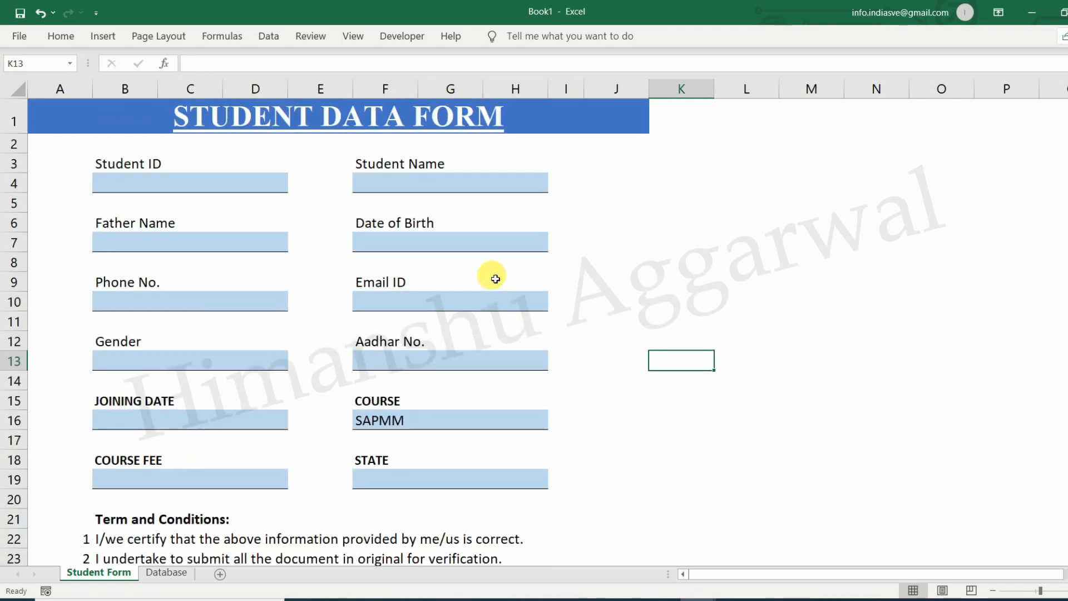
Open Book1's Database sheet, zoom in and select cell A1
{"action": "left_click", "coordinate": [166, 573]}
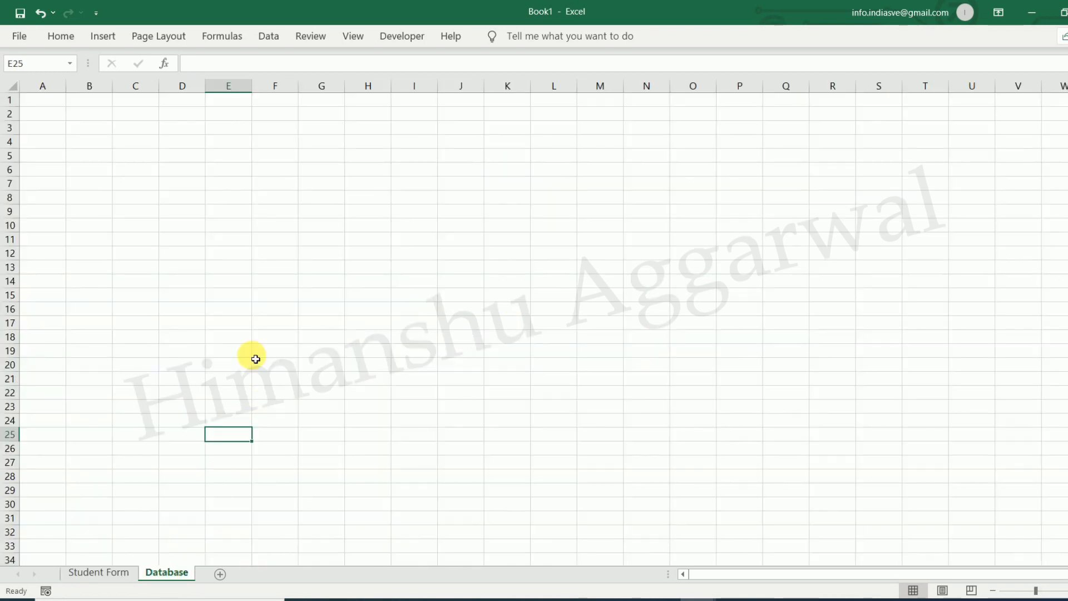
{"action": "left_click", "coordinate": [1062, 591]}
{"action": "left_click", "coordinate": [1063, 590]}
{"action": "left_click", "coordinate": [1063, 591]}
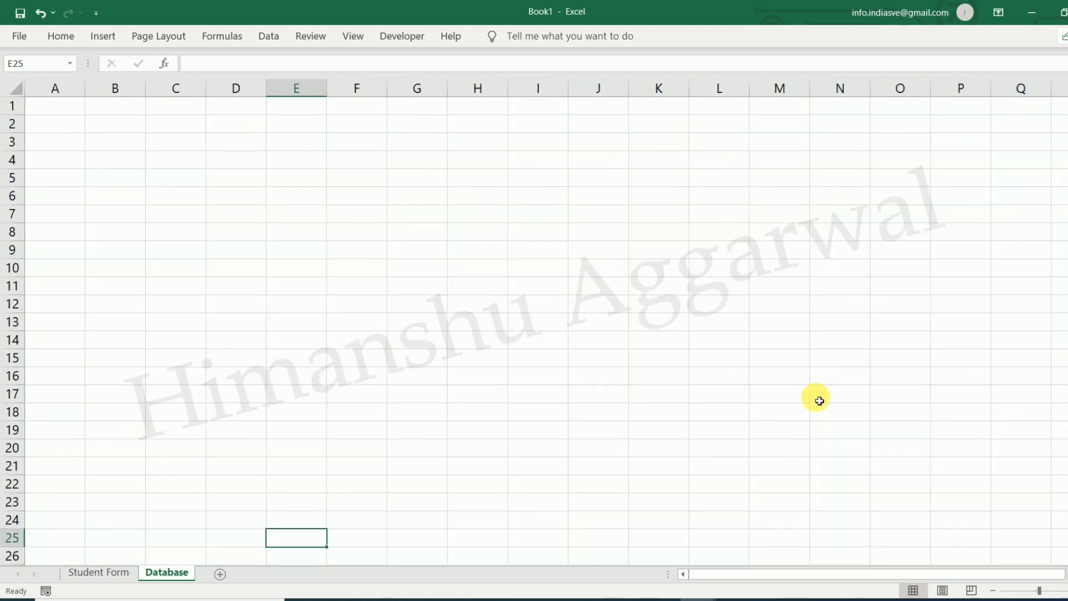
{"action": "left_click", "coordinate": [815, 396]}
{"action": "left_click", "coordinate": [76, 111]}
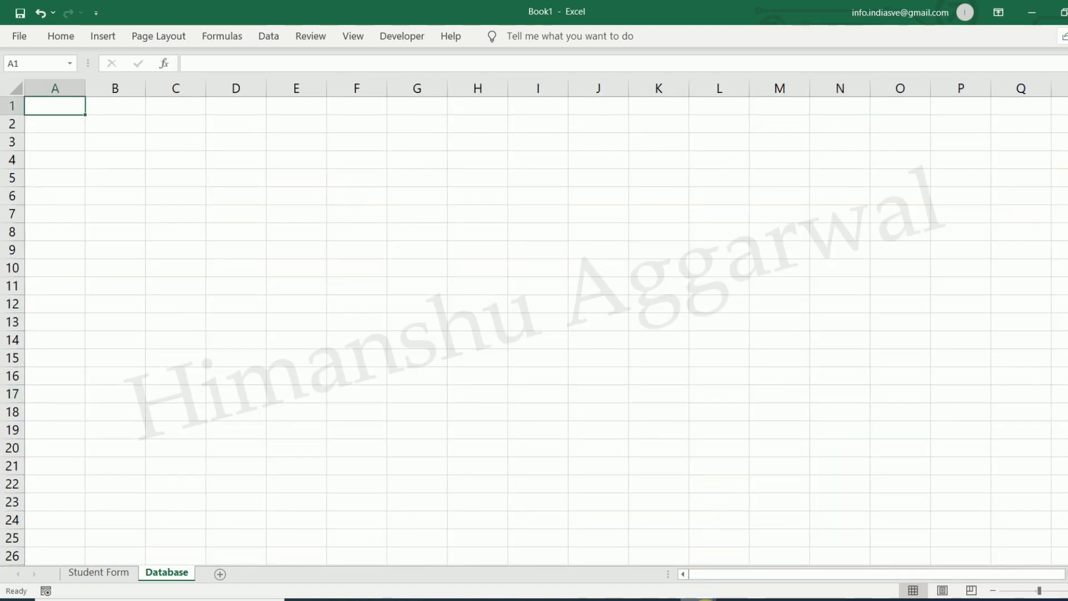
Copy the STUDENT ID through STATE header row from DATA ENTRY's Database sheet
{"action": "mouse_move", "coordinate": [701, 598]}
{"action": "left_click", "coordinate": [651, 563]}
{"action": "scroll", "coordinate": [313, 327], "scroll_direction": "up", "scroll_amount": 2}
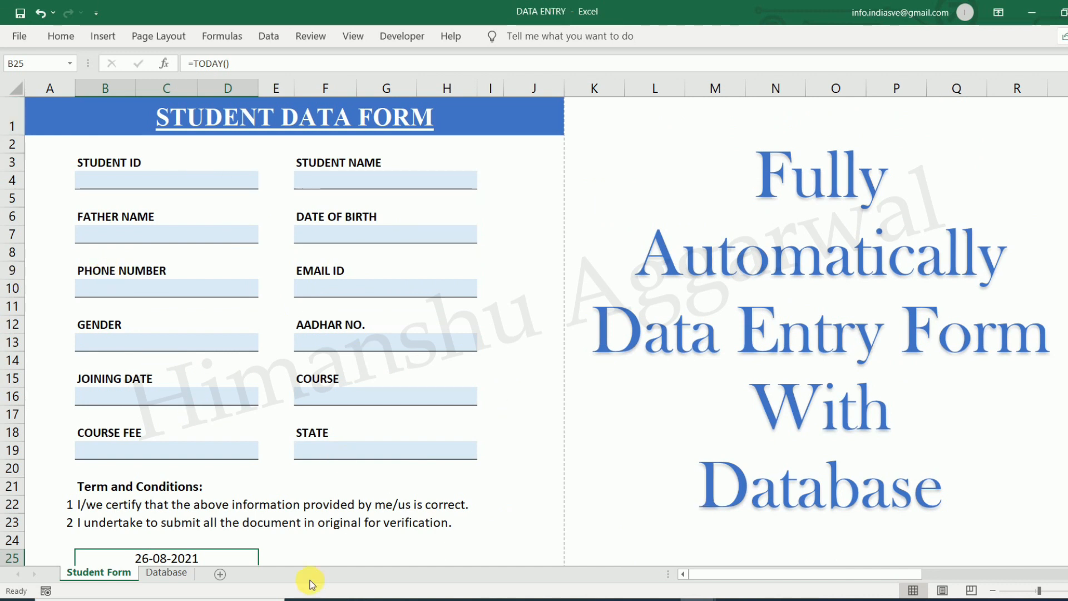
{"action": "left_click", "coordinate": [167, 572]}
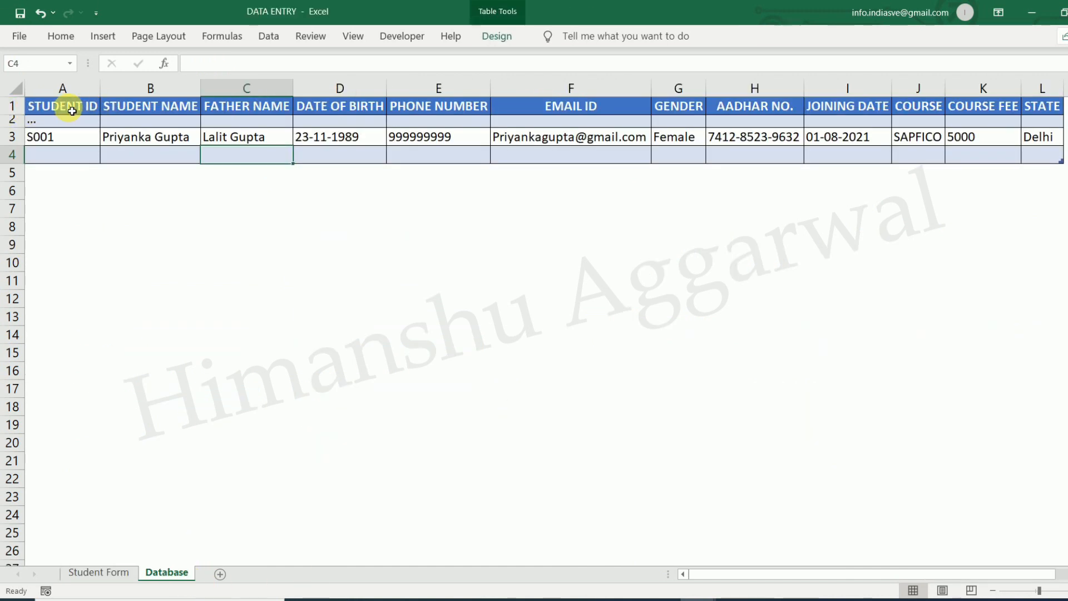
{"action": "left_click_drag", "start_coordinate": [68, 107], "coordinate": [1043, 107]}
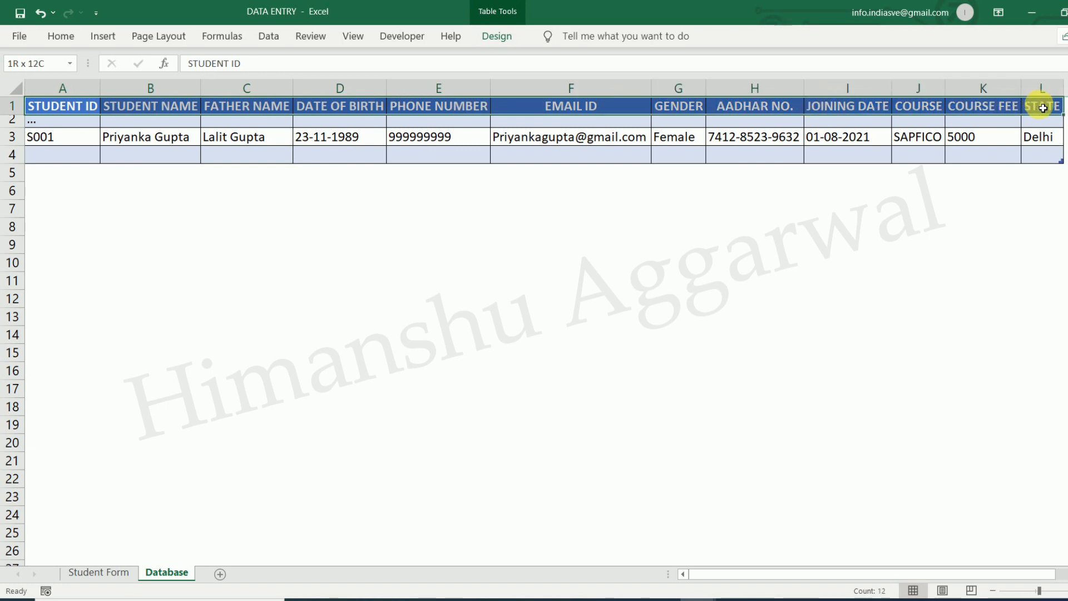
{"action": "key", "text": "ctrl+c"}
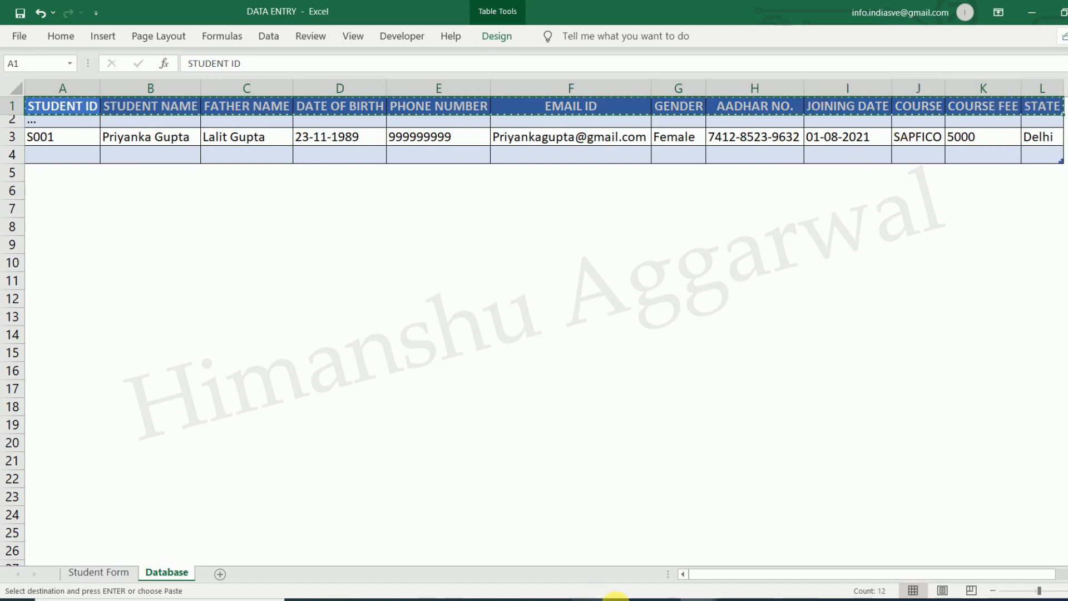
Paste the twelve headers into Book1's row 1 and autofit every column to them
{"action": "mouse_move", "coordinate": [707, 600]}
{"action": "left_click", "coordinate": [776, 548]}
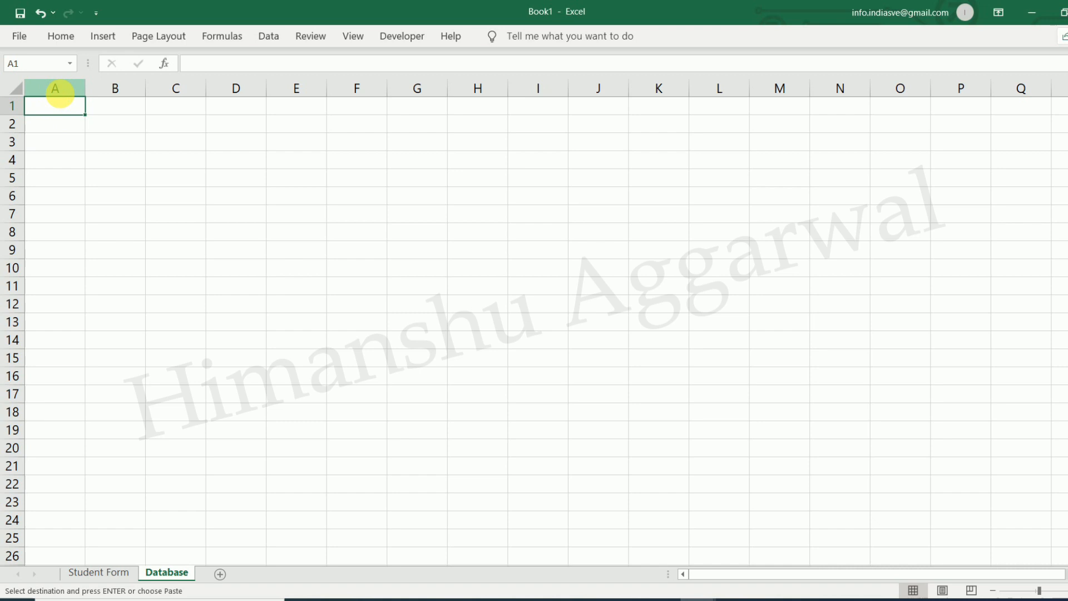
{"action": "key", "text": "Return"}
{"action": "left_click", "coordinate": [337, 231]}
{"action": "left_click", "coordinate": [17, 89]}
{"action": "double_click", "coordinate": [84, 89]}
{"action": "left_click", "coordinate": [356, 188]}
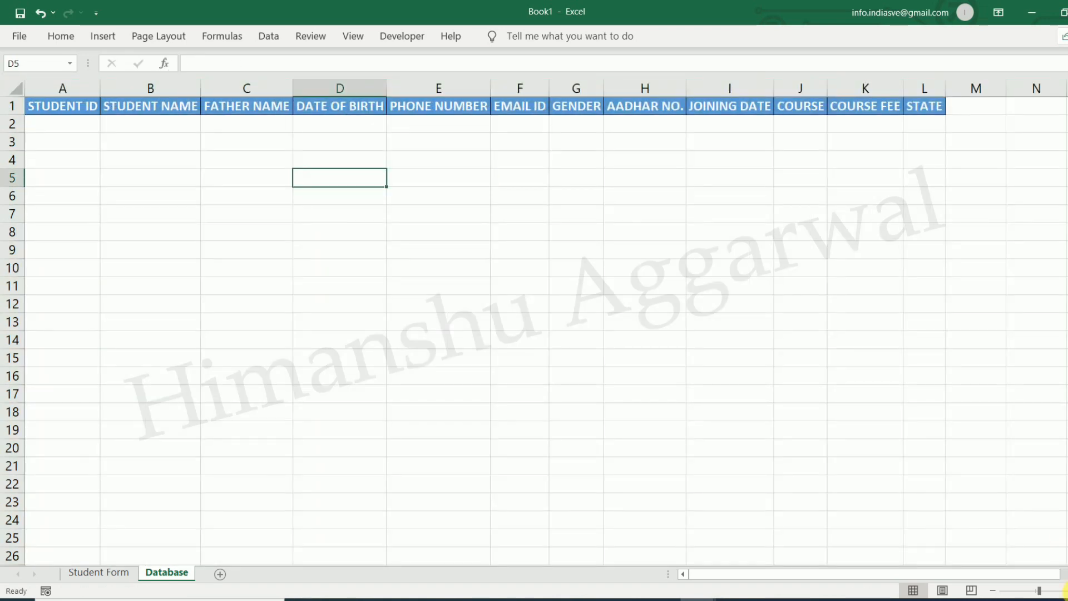
Select the header row together with the blank row beneath it
{"action": "left_click", "coordinate": [1064, 590]}
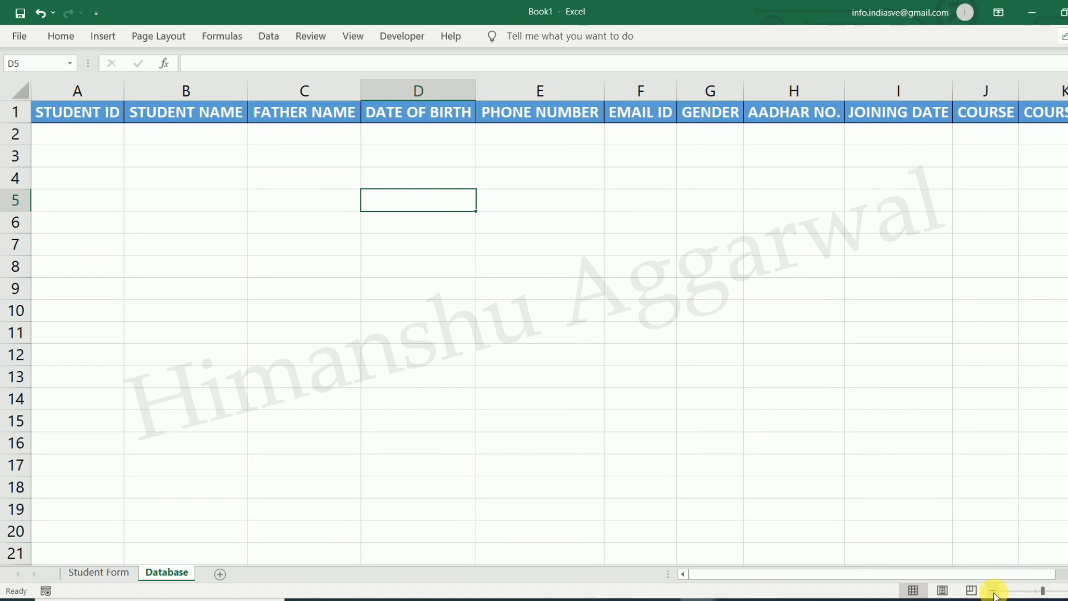
{"action": "left_click", "coordinate": [993, 590]}
{"action": "left_click", "coordinate": [923, 467]}
{"action": "left_click_drag", "start_coordinate": [80, 124], "coordinate": [1062, 126]}
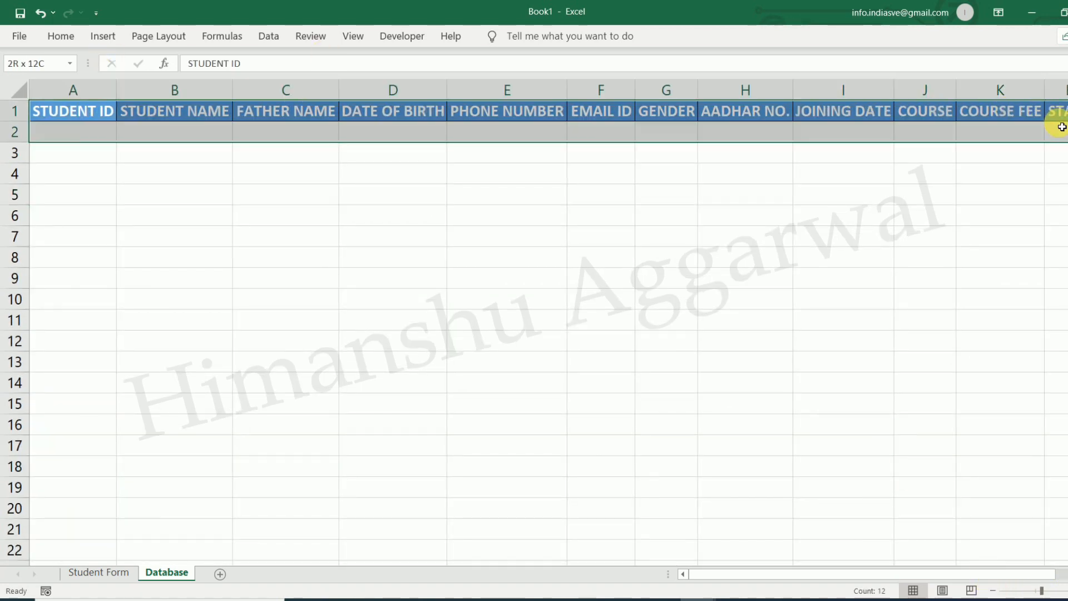
{"action": "left_click", "coordinate": [62, 37]}
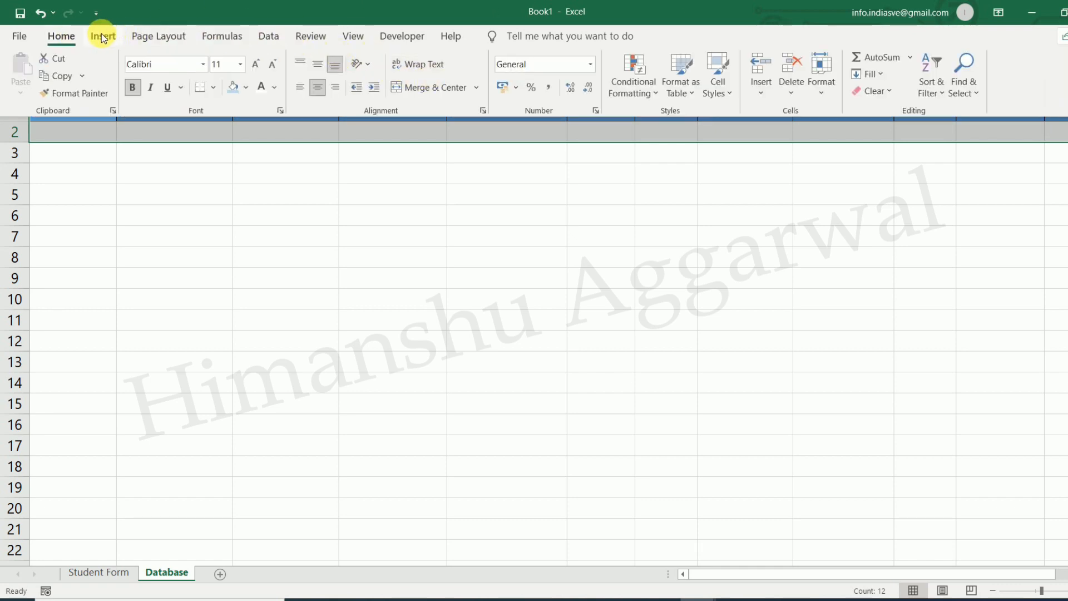
Format A1:L2 as a blue-styled table with the first row as headers
{"action": "left_click", "coordinate": [760, 95]}
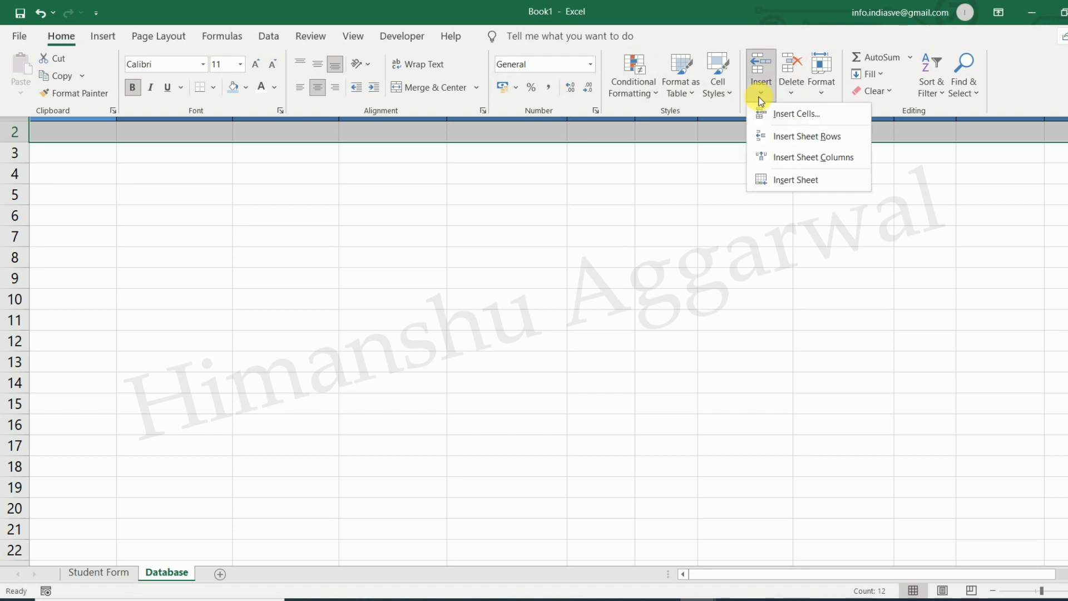
{"action": "left_click", "coordinate": [691, 96]}
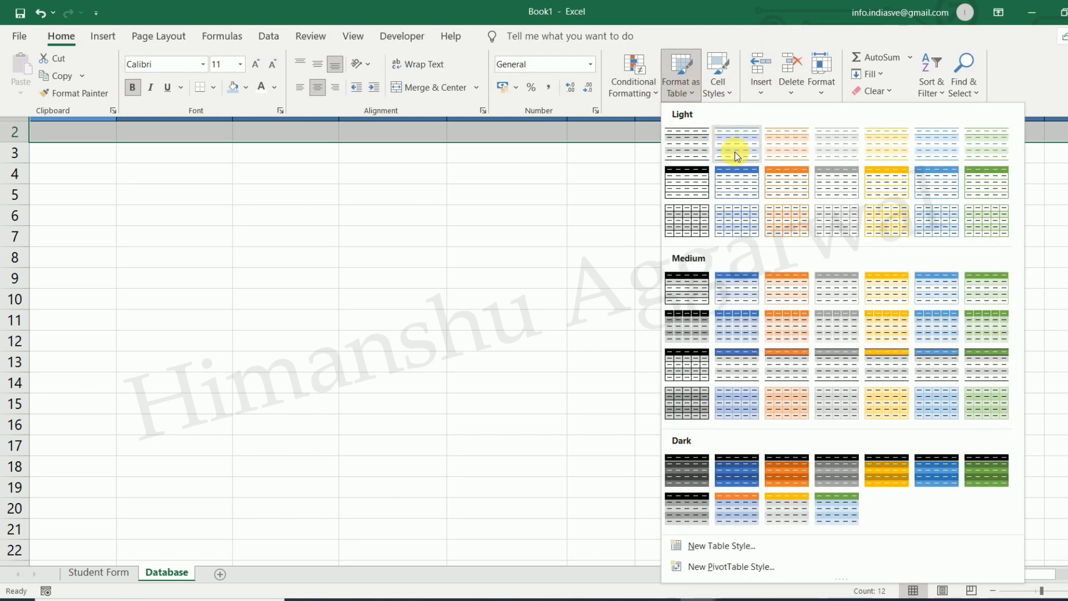
{"action": "left_click", "coordinate": [739, 293]}
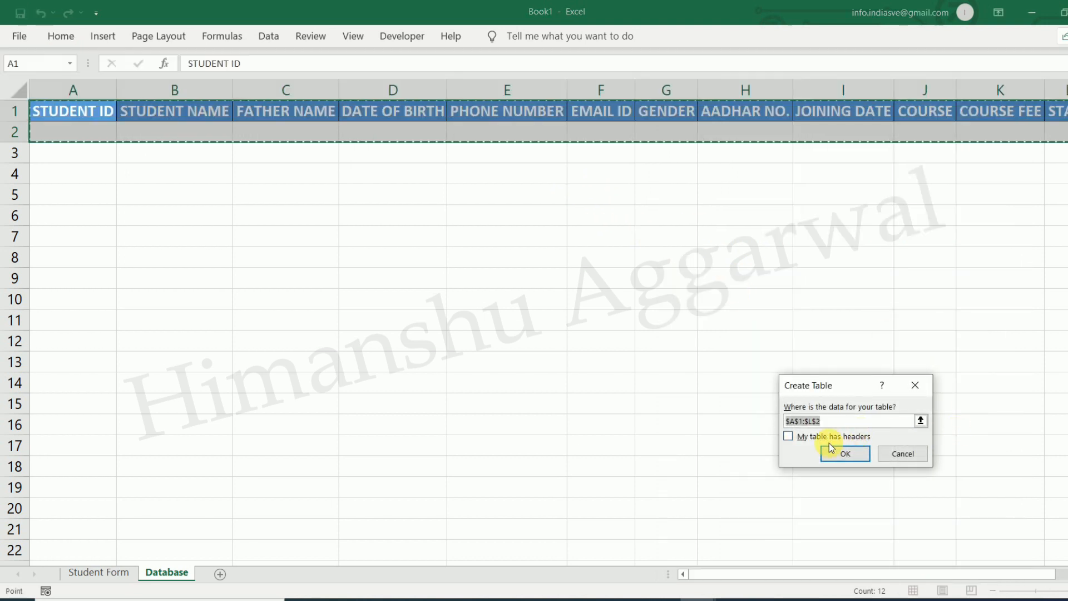
{"action": "left_click", "coordinate": [789, 436]}
{"action": "left_click", "coordinate": [857, 452]}
{"action": "left_click", "coordinate": [555, 262]}
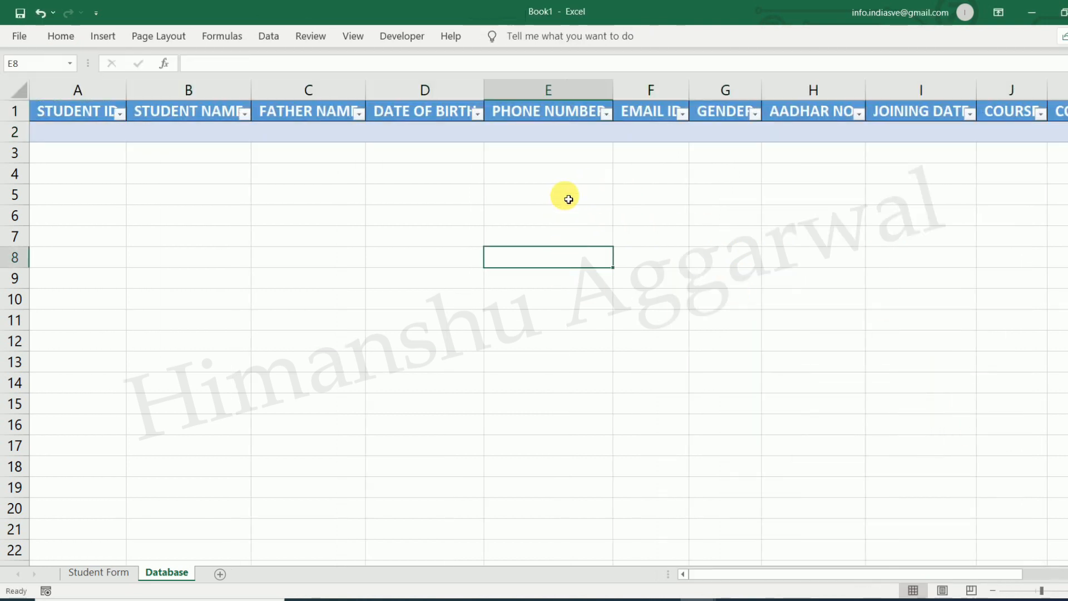
Switch off the filter arrows on the table's header cells
{"action": "left_click", "coordinate": [108, 113]}
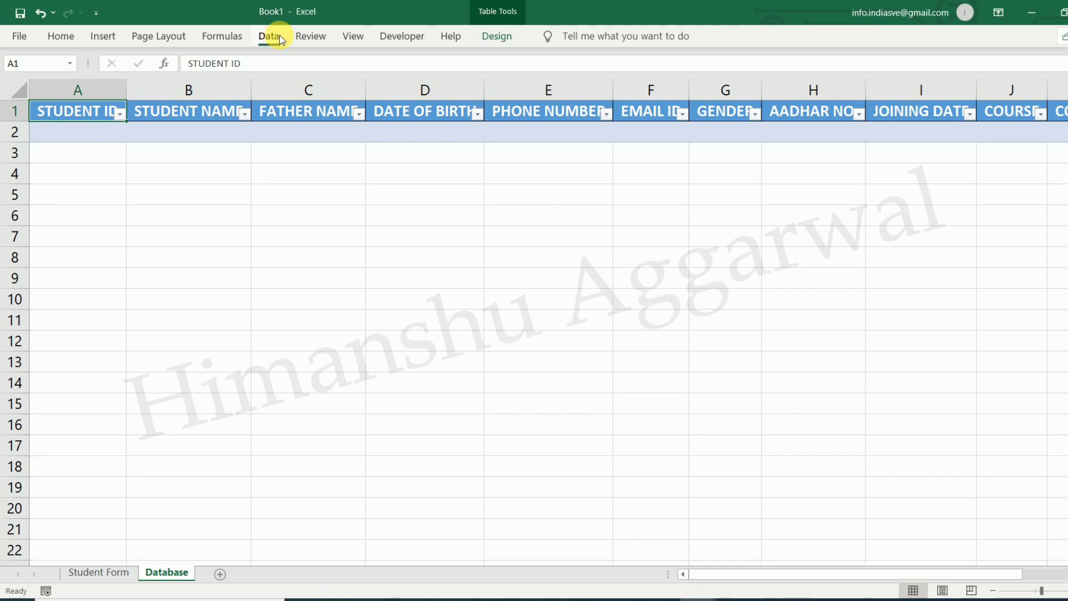
{"action": "left_click", "coordinate": [269, 36]}
{"action": "left_click", "coordinate": [462, 88]}
{"action": "left_click", "coordinate": [474, 197]}
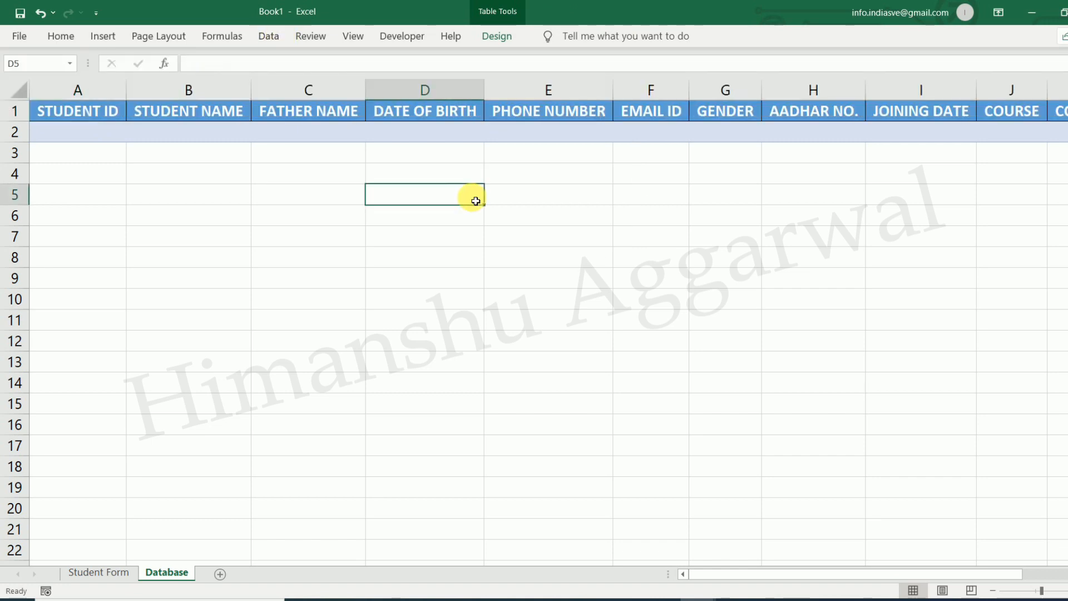
{"action": "left_click", "coordinate": [496, 167]}
{"action": "left_click_drag", "start_coordinate": [74, 116], "coordinate": [968, 138]}
Remove the borders from the table rows and shorten row 2
{"action": "left_click", "coordinate": [61, 35]}
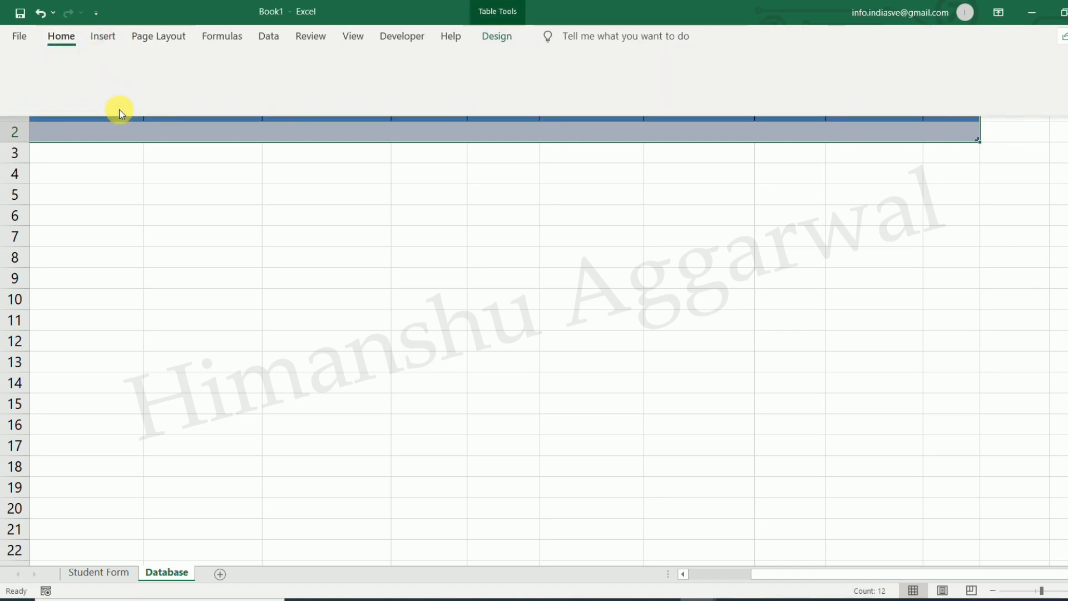
{"action": "left_click", "coordinate": [212, 89]}
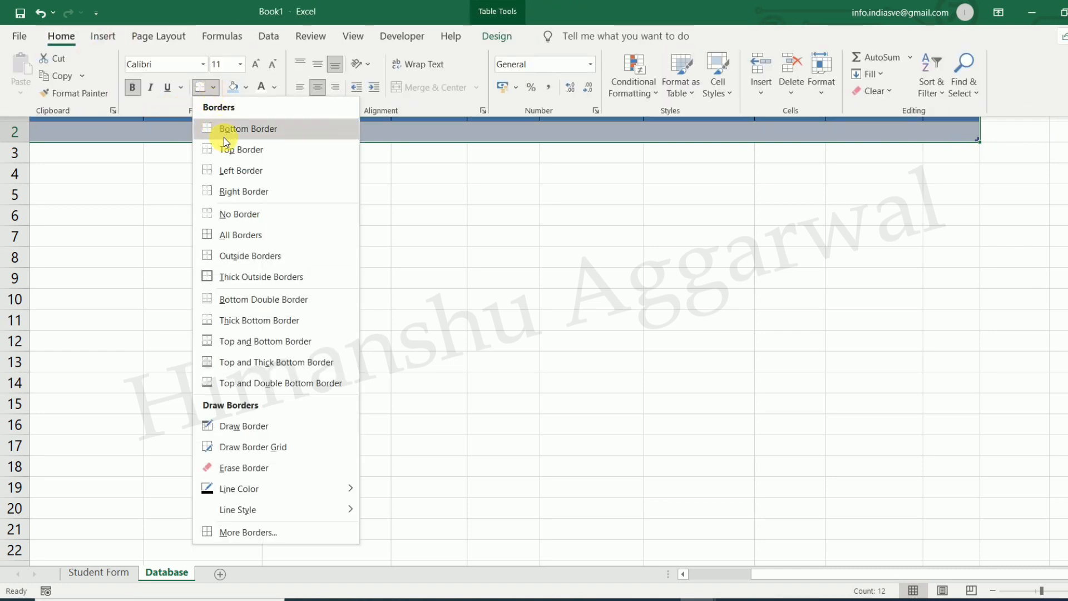
{"action": "left_click", "coordinate": [238, 218]}
{"action": "left_click", "coordinate": [419, 218]}
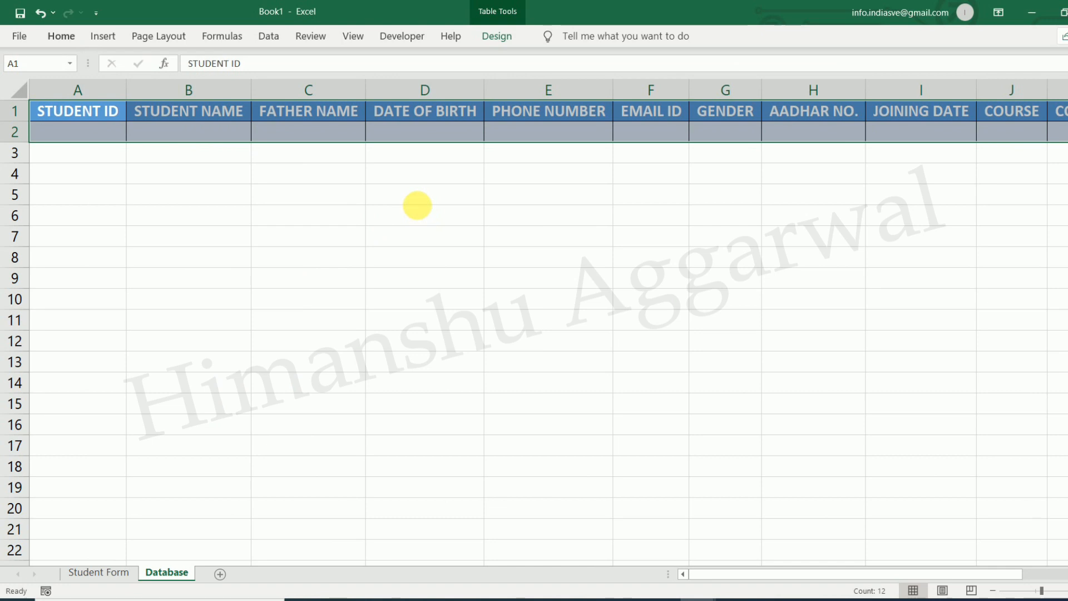
{"action": "left_click_drag", "start_coordinate": [30, 147], "coordinate": [28, 136]}
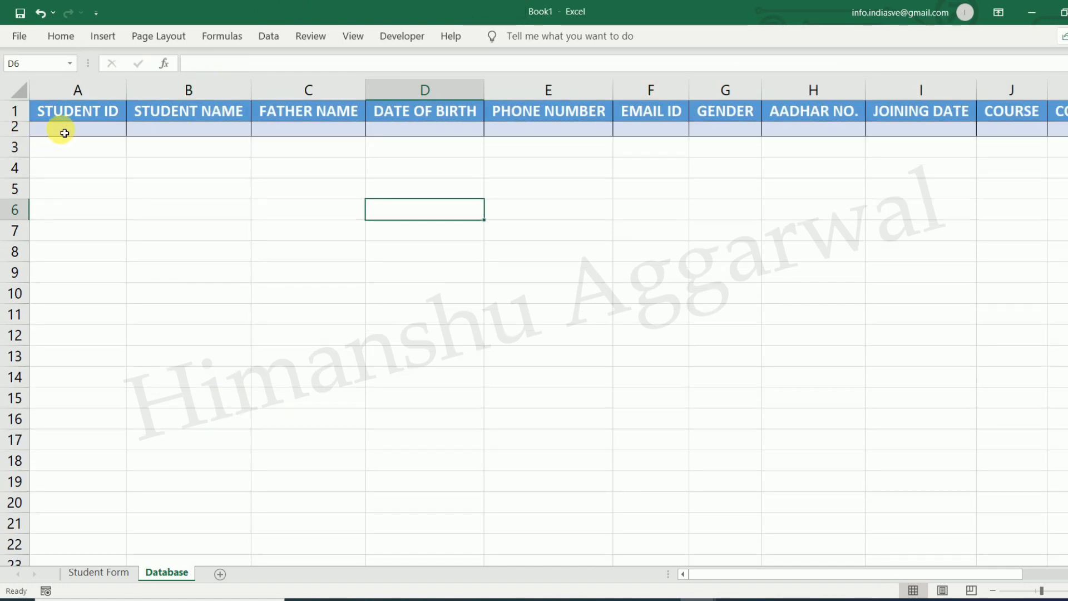
Extend the table by a new row from the STATE cell of row 2
{"action": "left_click", "coordinate": [62, 130]}
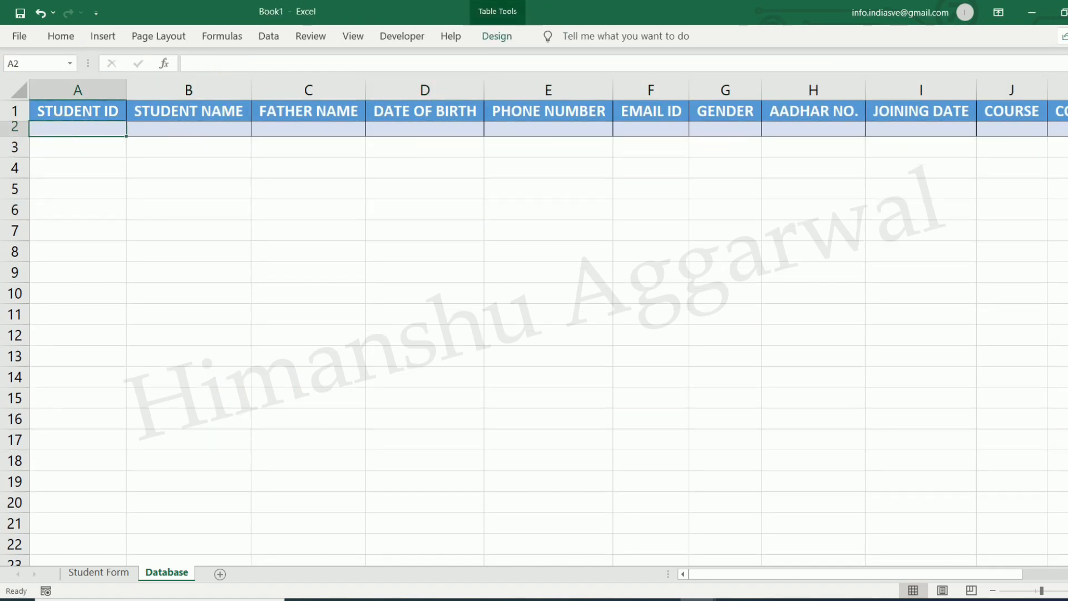
{"action": "left_click", "coordinate": [1063, 128]}
{"action": "key", "text": "Right"}
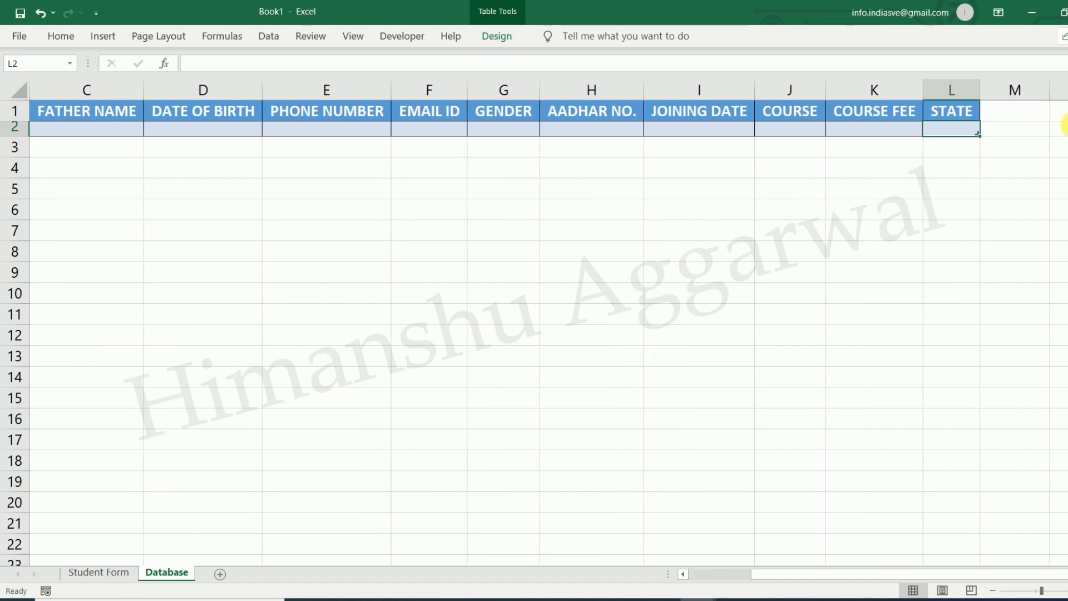
{"action": "key", "text": "Tab"}
{"action": "left_click", "coordinate": [281, 208]}
Make an entry in A2 and resize row 2 into a thin strip
{"action": "left_click", "coordinate": [89, 129]}
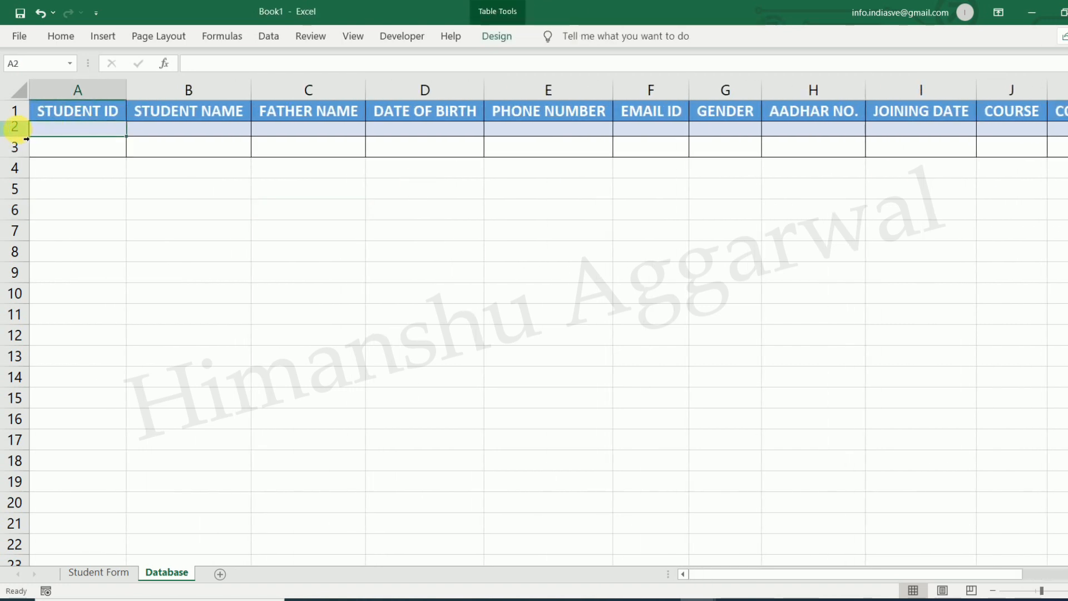
{"action": "type", "text": "..."}
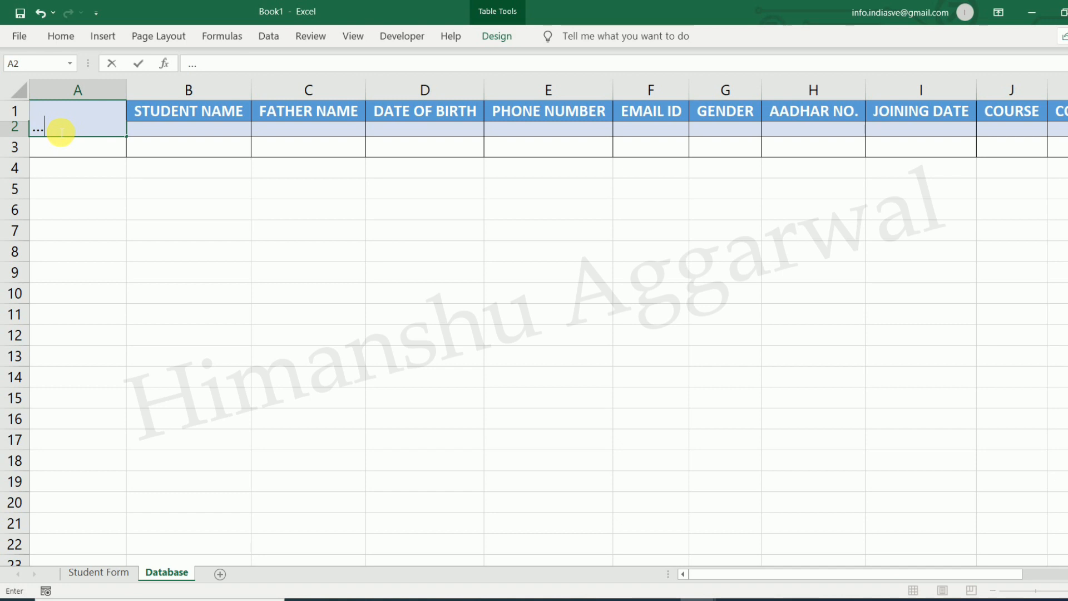
{"action": "left_click", "coordinate": [111, 201]}
{"action": "left_click", "coordinate": [57, 131]}
{"action": "left_click_drag", "start_coordinate": [17, 139], "coordinate": [31, 136]}
{"action": "left_click", "coordinate": [83, 147]}
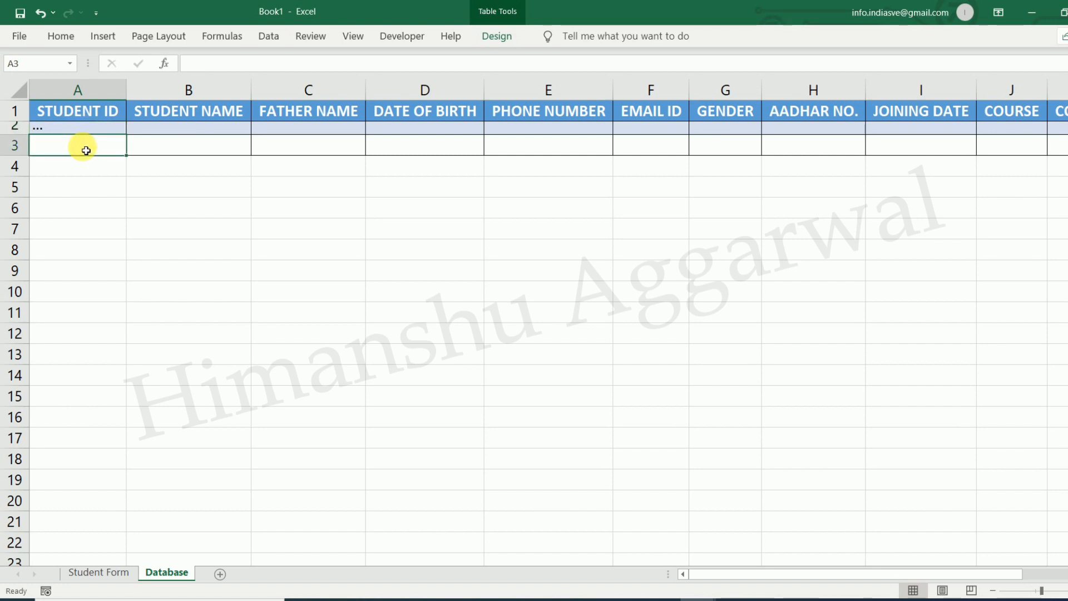
{"action": "left_click", "coordinate": [108, 183]}
{"action": "left_click", "coordinate": [85, 149]}
Zoom out to view the whole table and compare it with the DATA ENTRY workbook
{"action": "left_click", "coordinate": [994, 591]}
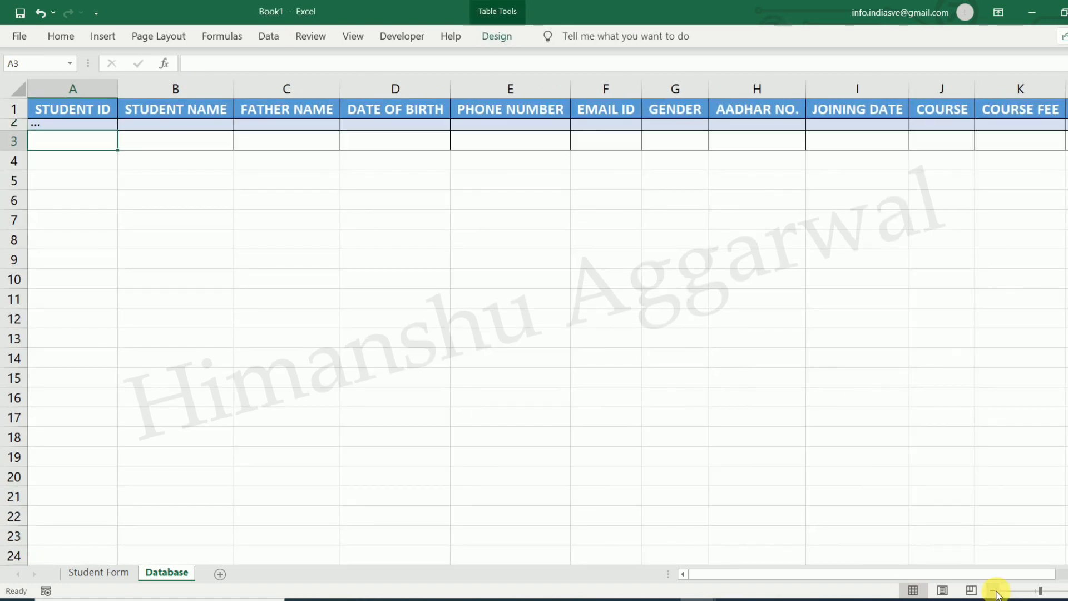
{"action": "left_click", "coordinate": [993, 591]}
{"action": "left_click", "coordinate": [626, 387]}
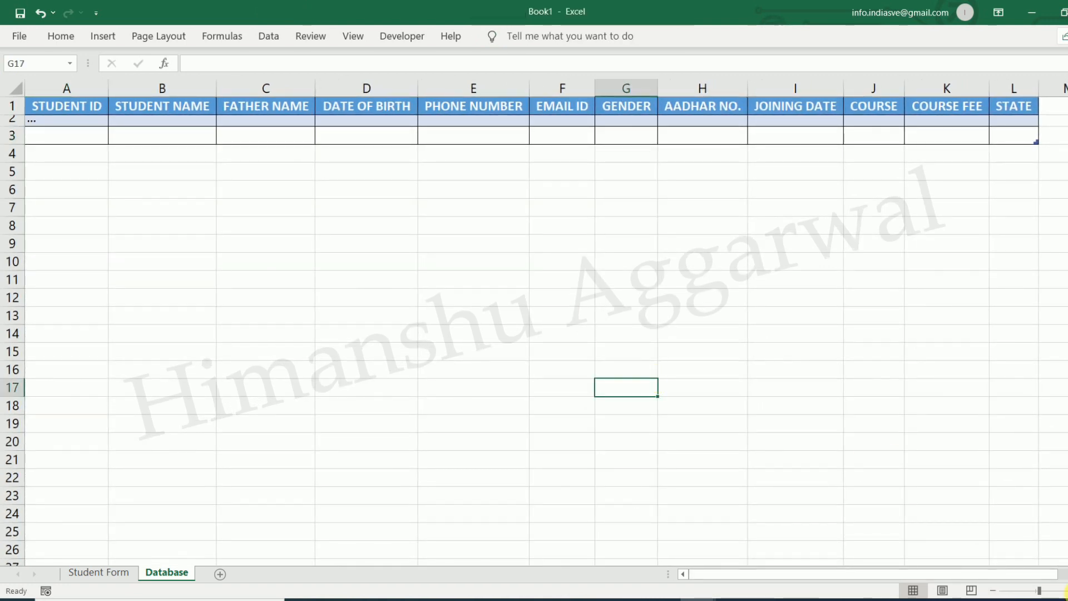
{"action": "left_click", "coordinate": [1067, 591]}
{"action": "left_click_drag", "start_coordinate": [948, 575], "coordinate": [656, 575]}
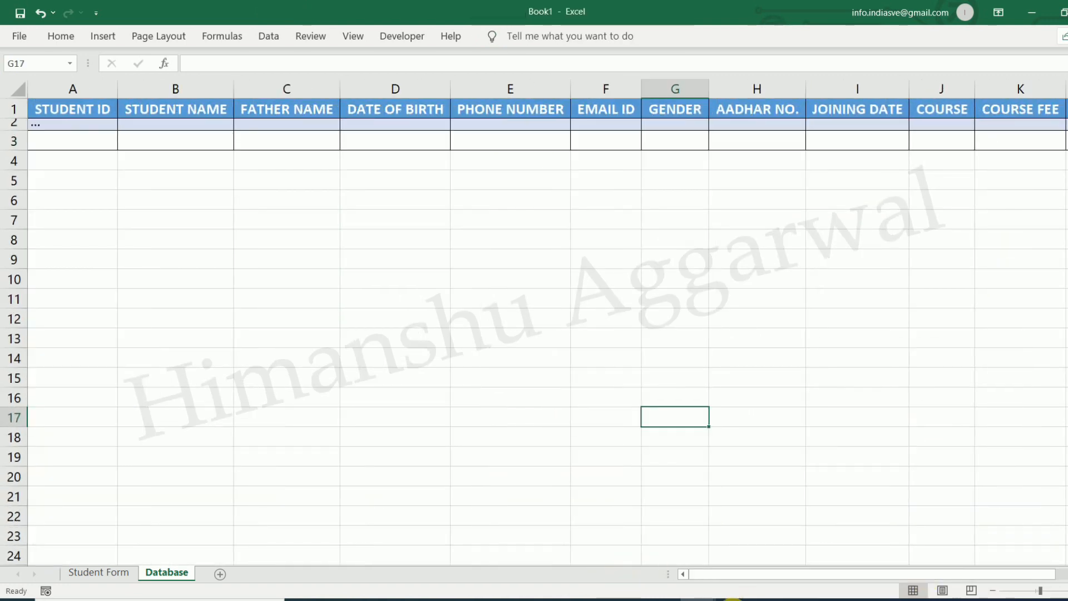
{"action": "left_click", "coordinate": [699, 600]}
{"action": "left_click", "coordinate": [594, 540]}
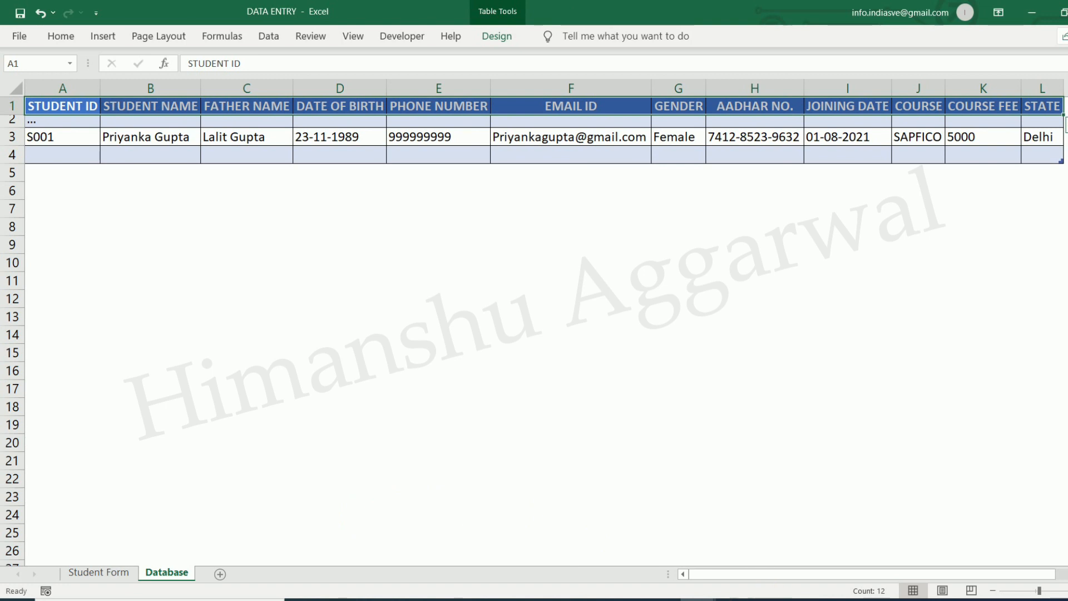
{"action": "left_click", "coordinate": [698, 600]}
{"action": "left_click", "coordinate": [810, 562]}
Hide the gridlines on Book1's Database sheet
{"action": "left_click", "coordinate": [346, 38]}
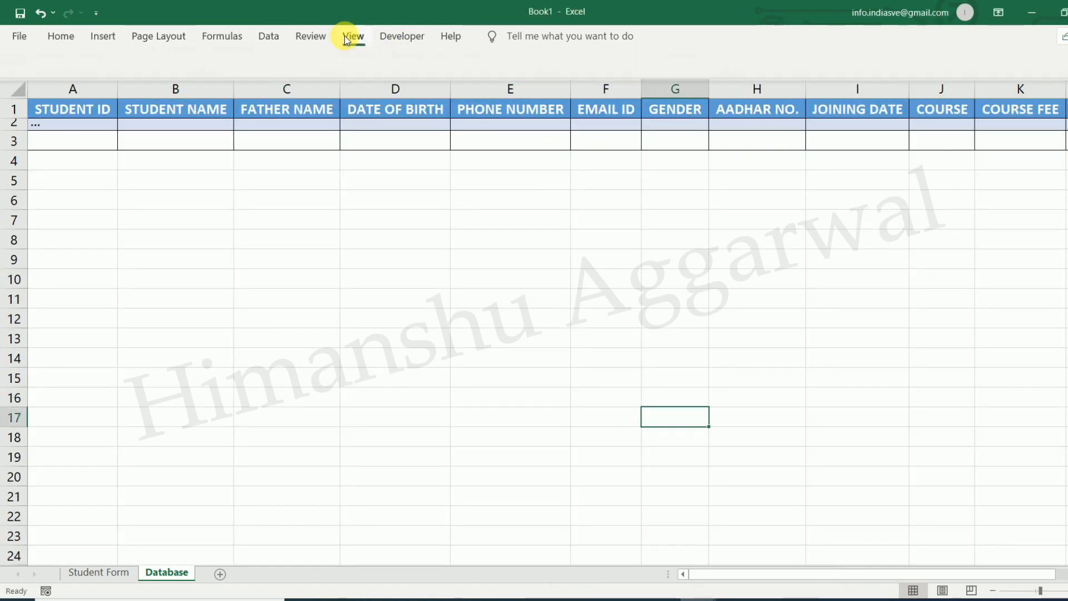
{"action": "left_click", "coordinate": [188, 89]}
{"action": "left_click", "coordinate": [158, 238]}
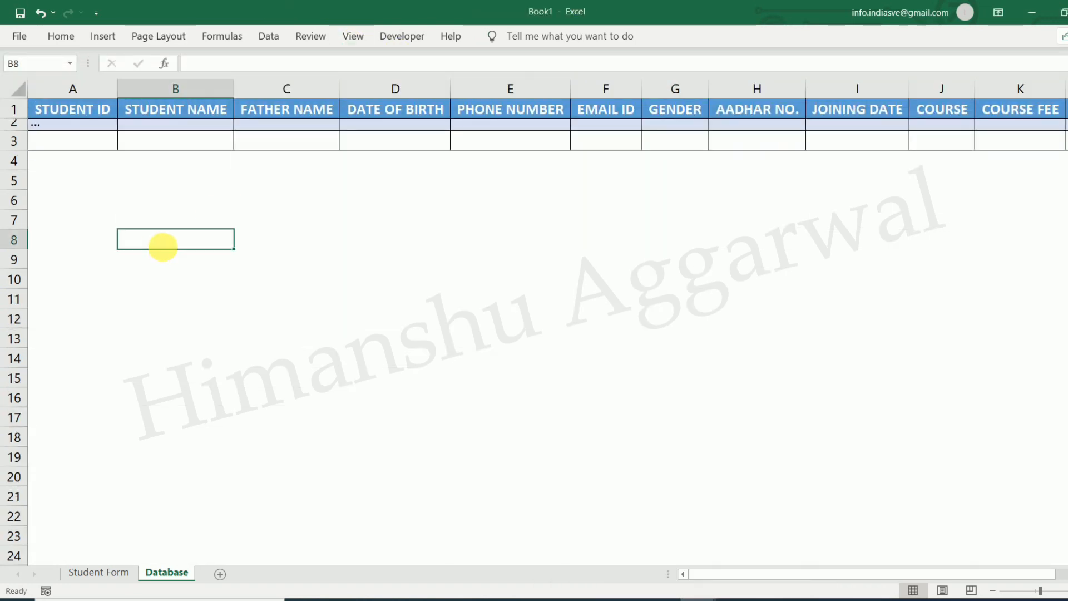
{"action": "left_click", "coordinate": [992, 591]}
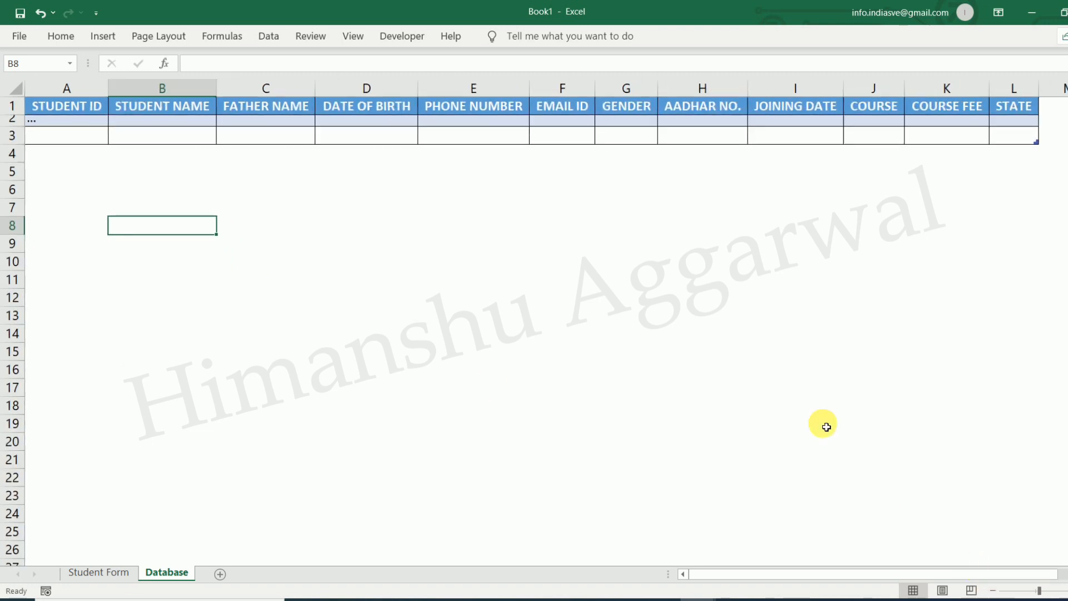
{"action": "left_click", "coordinate": [825, 425]}
On the Student Form sheet, clear the leftover SAPMM value from the COURSE box
{"action": "left_click", "coordinate": [119, 567]}
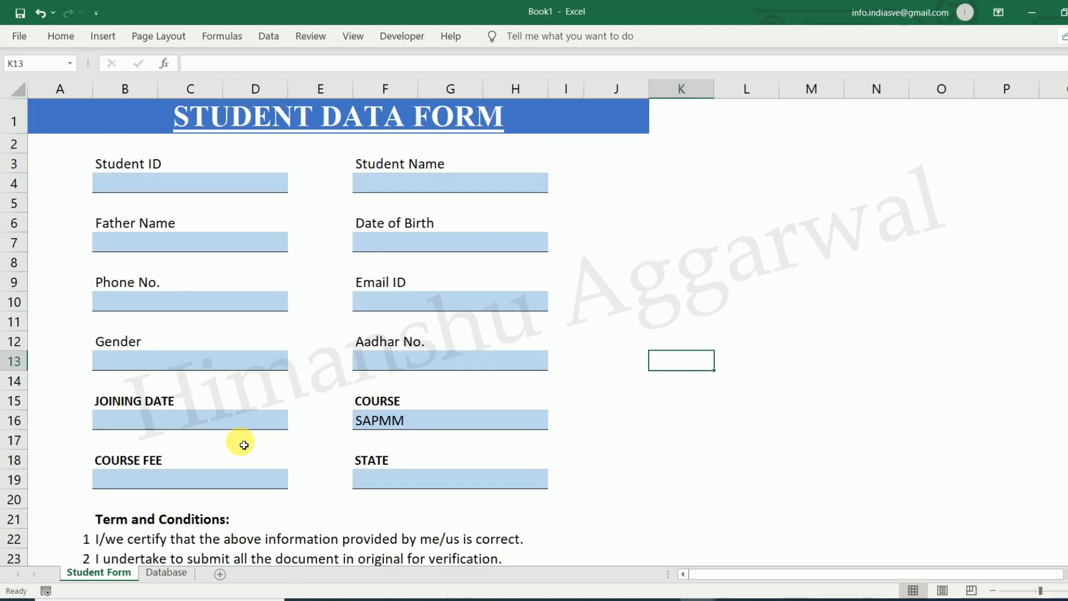
{"action": "left_click", "coordinate": [757, 288]}
{"action": "scroll", "coordinate": [687, 306], "scroll_direction": "down", "scroll_amount": 3}
{"action": "scroll", "coordinate": [687, 326], "scroll_direction": "up", "scroll_amount": 3}
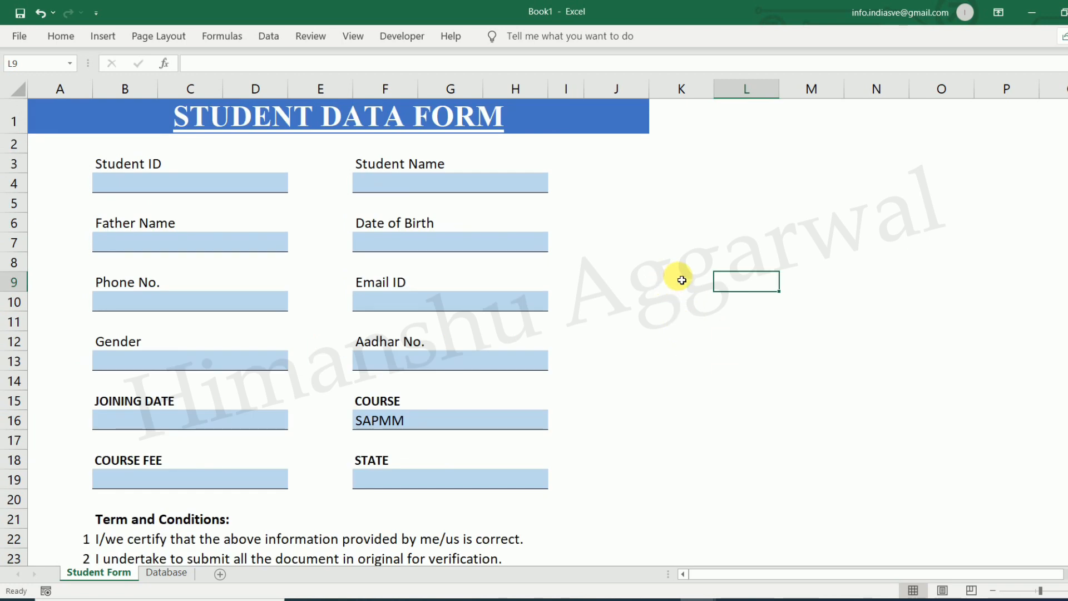
{"action": "left_click", "coordinate": [413, 419]}
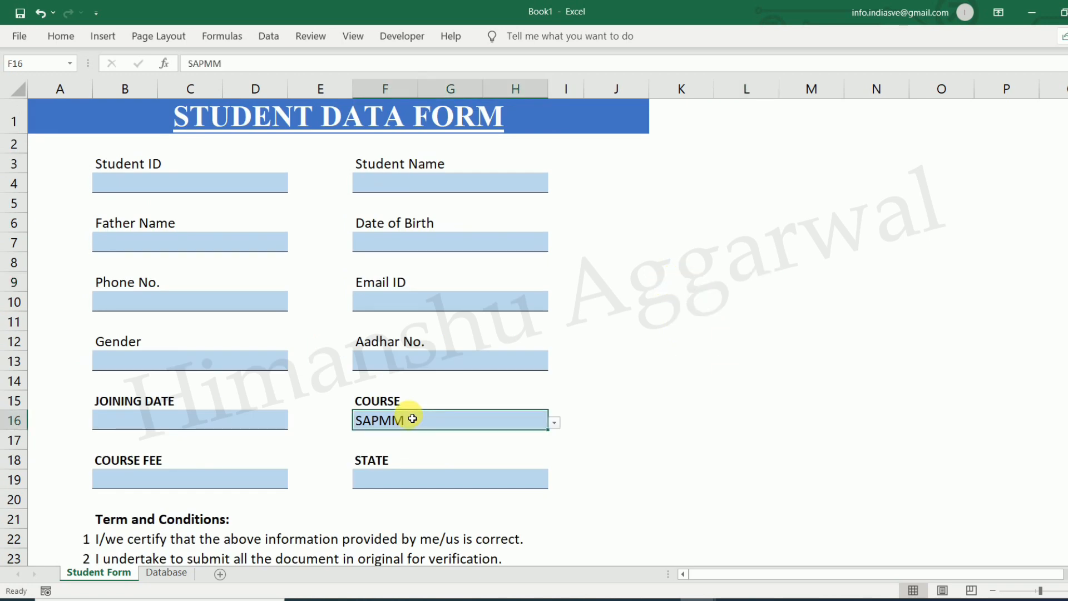
{"action": "left_click", "coordinate": [798, 316]}
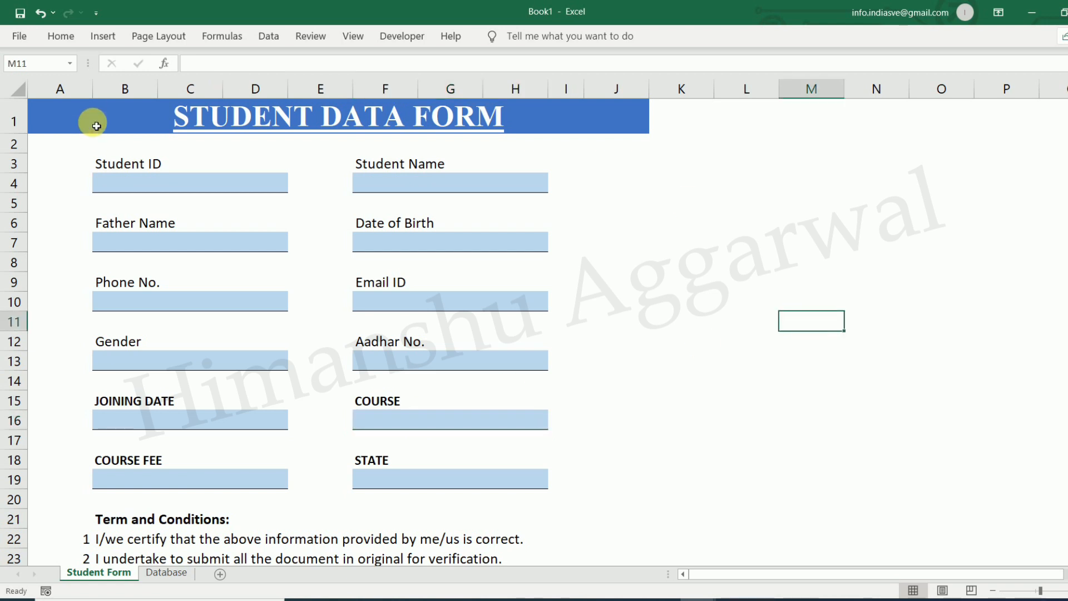
Test typing 'Student ID' into the Student ID box, then cancel the entry
{"action": "left_click", "coordinate": [207, 183]}
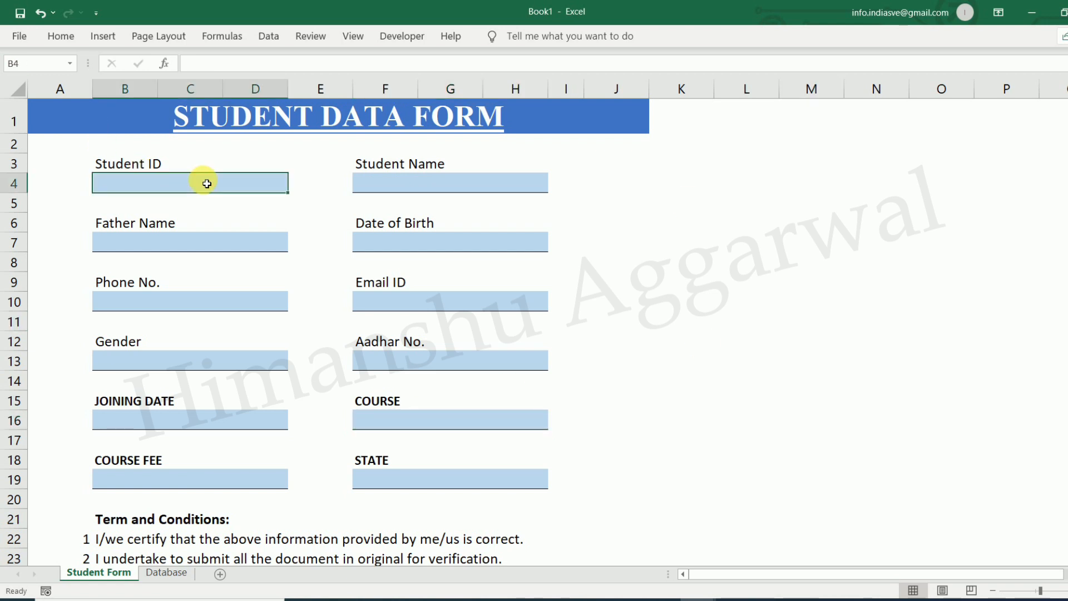
{"action": "type", "text": "Student ID"}
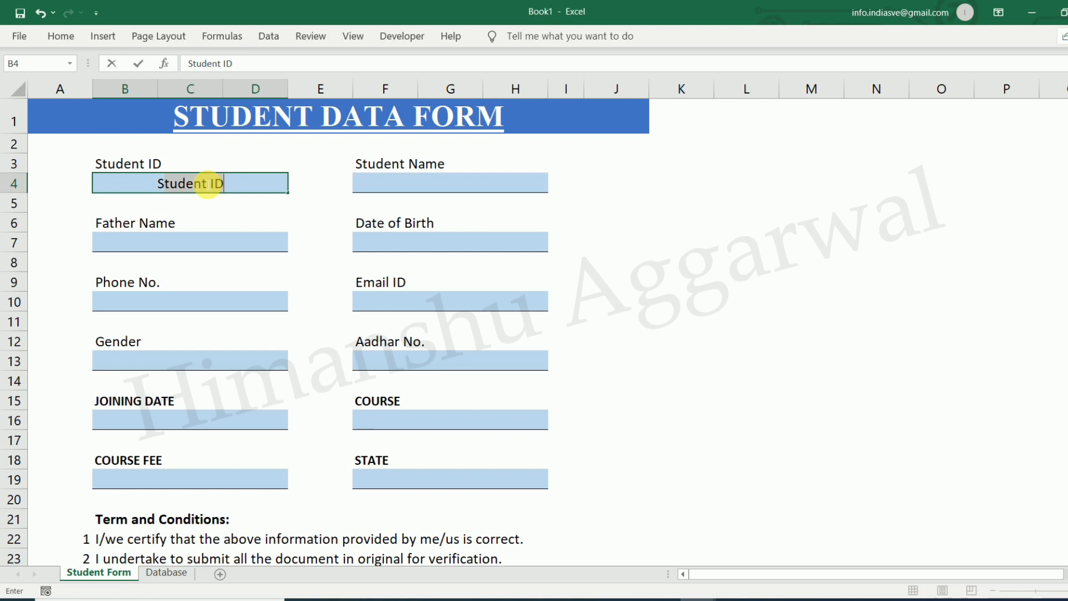
{"action": "key", "text": "Escape"}
{"action": "left_click", "coordinate": [775, 278]}
Left-align all twelve input boxes, Student ID through STATE
{"action": "left_click", "coordinate": [152, 184]}
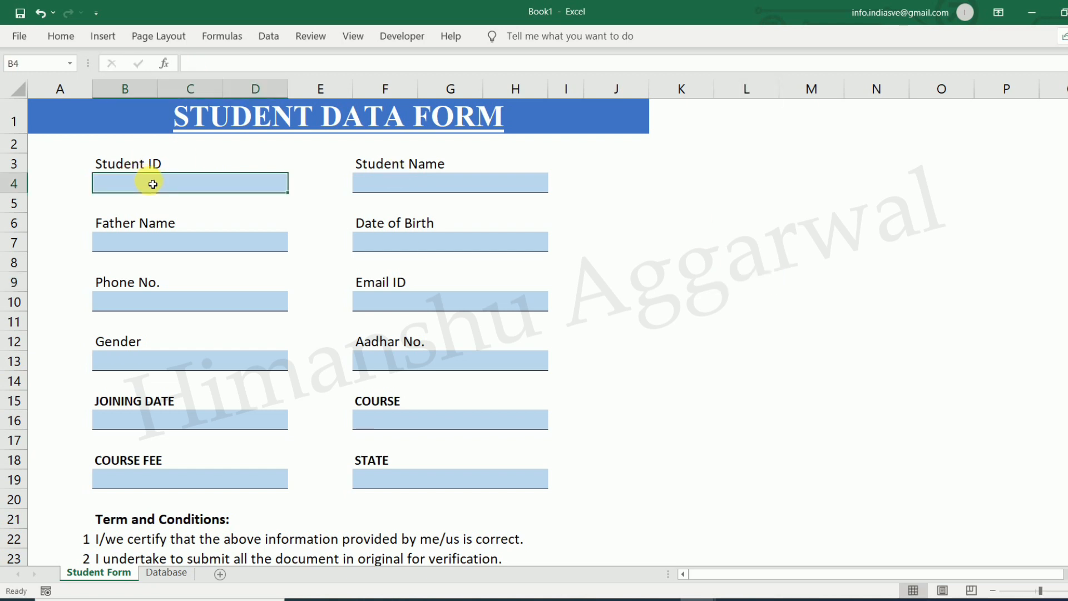
{"action": "left_click", "coordinate": [400, 188], "text": "ctrl"}
{"action": "left_click", "coordinate": [239, 245], "text": "ctrl"}
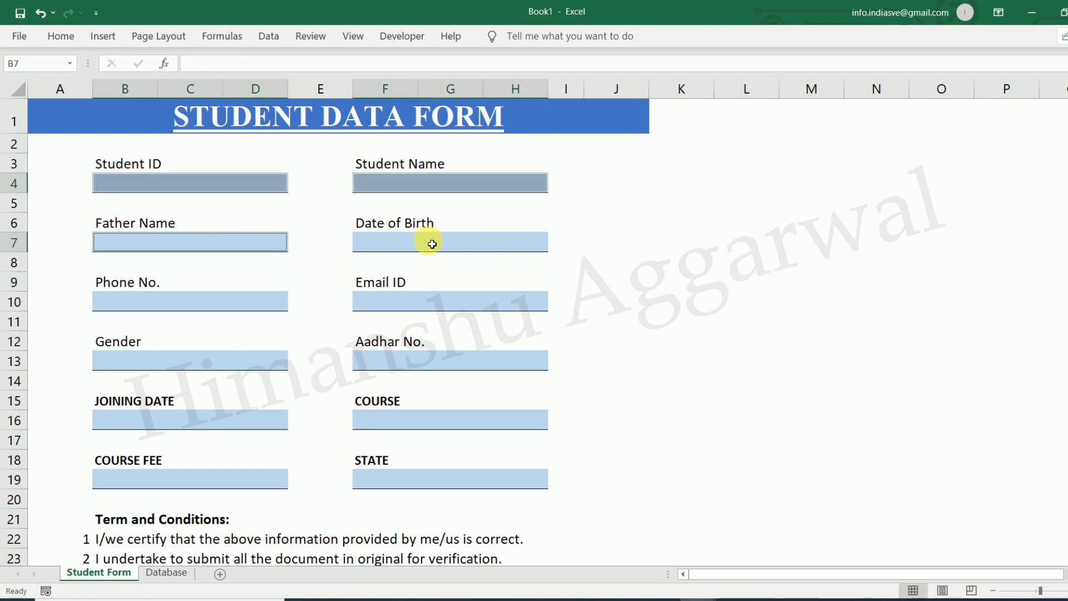
{"action": "left_click", "coordinate": [429, 243], "text": "ctrl"}
{"action": "left_click", "coordinate": [245, 315], "text": "ctrl"}
{"action": "left_click", "coordinate": [417, 308], "text": "ctrl"}
{"action": "left_click", "coordinate": [225, 360], "text": "ctrl"}
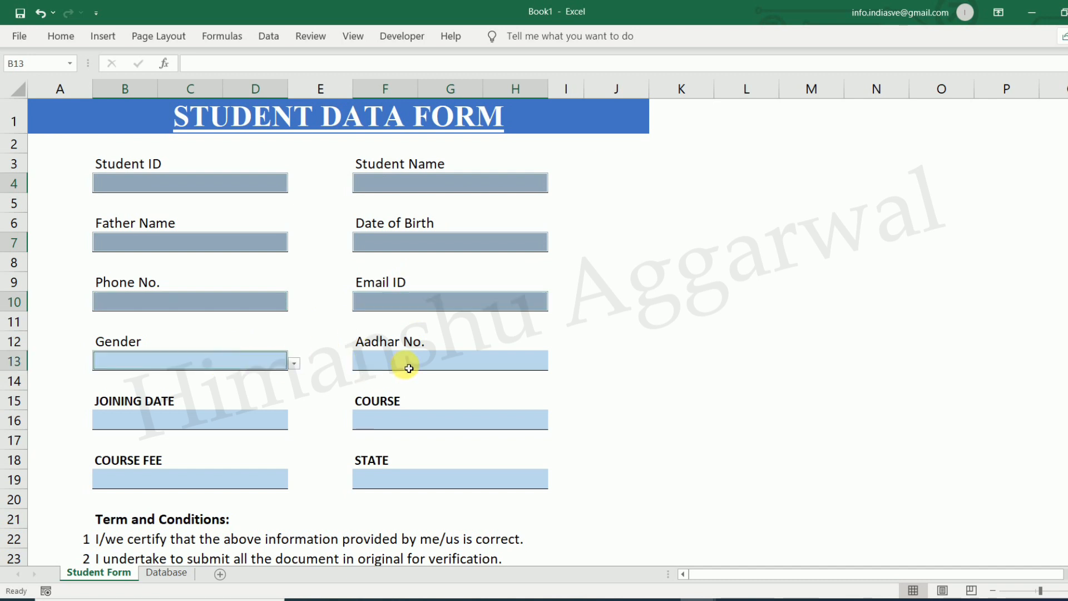
{"action": "left_click", "coordinate": [406, 363], "text": "ctrl"}
{"action": "left_click", "coordinate": [179, 427], "text": "ctrl"}
{"action": "left_click", "coordinate": [392, 421], "text": "ctrl"}
{"action": "left_click", "coordinate": [227, 488], "text": "ctrl"}
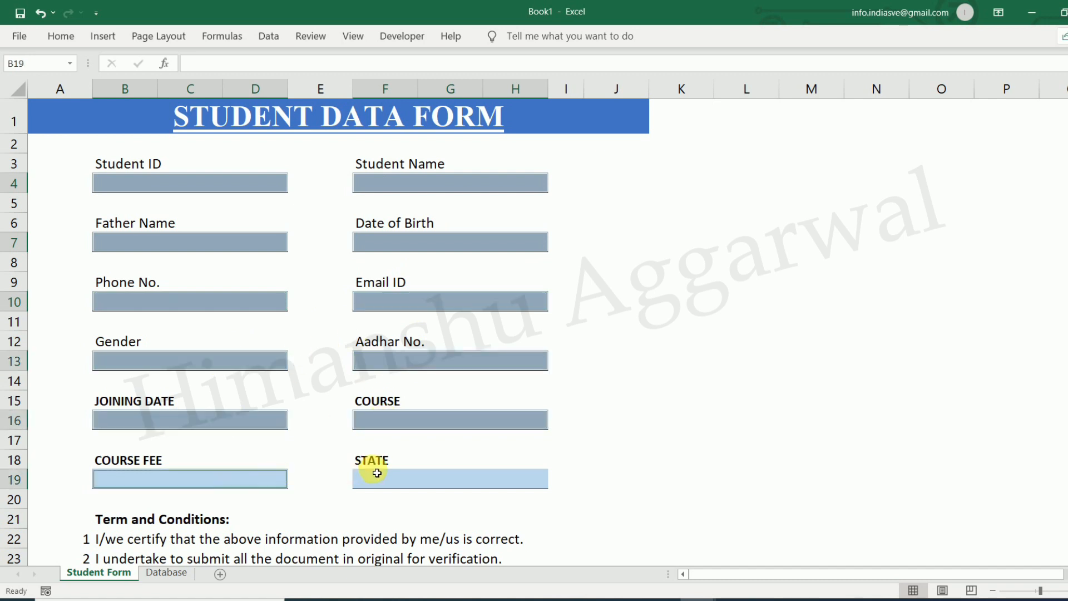
{"action": "left_click", "coordinate": [377, 474], "text": "ctrl"}
{"action": "left_click", "coordinate": [61, 37]}
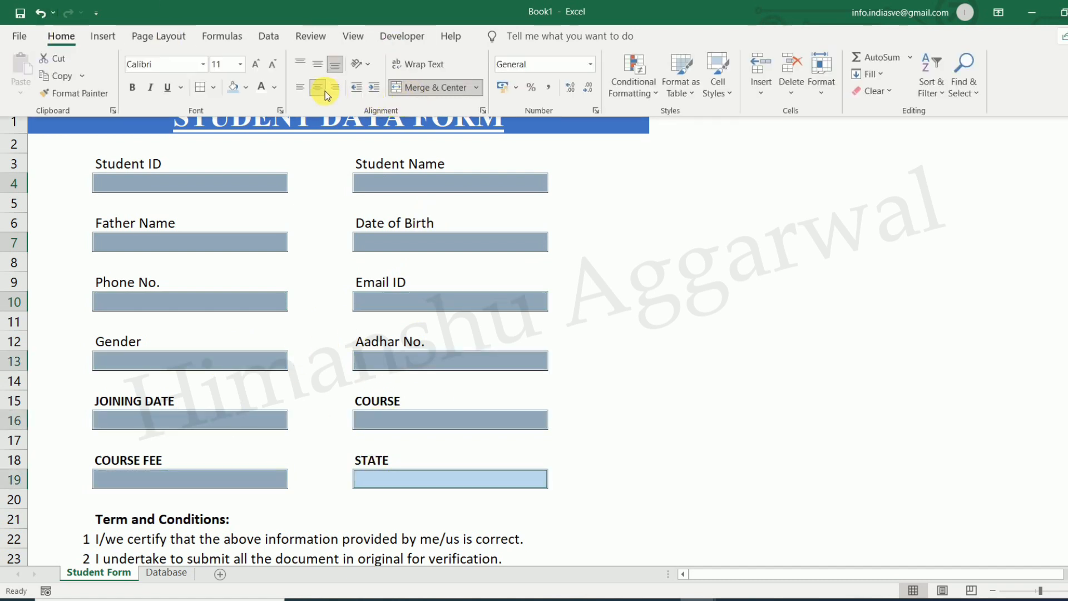
{"action": "left_click", "coordinate": [729, 319]}
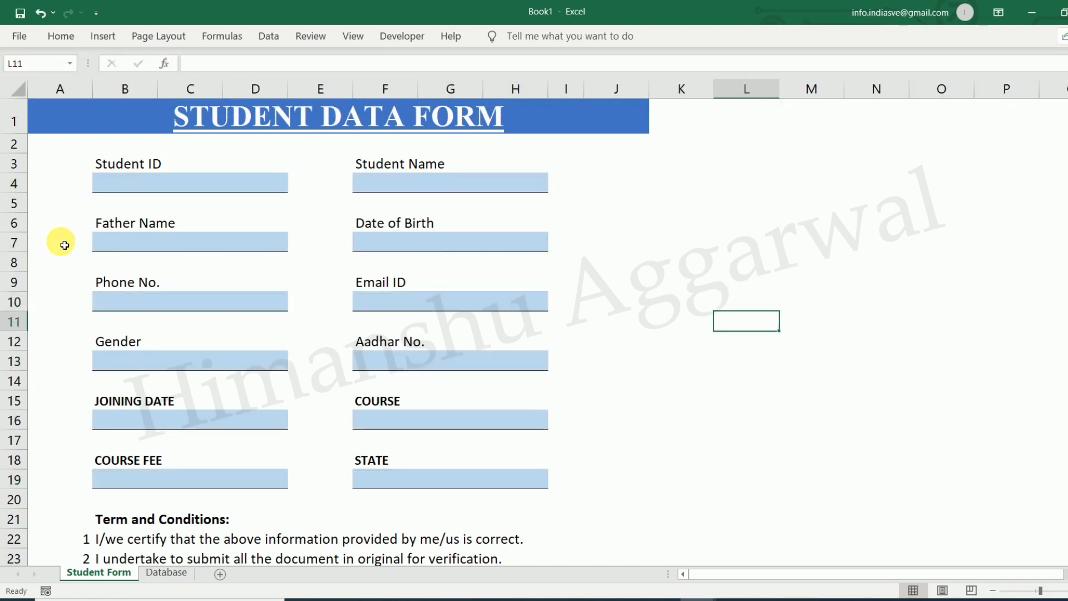
{"action": "left_click", "coordinate": [172, 187]}
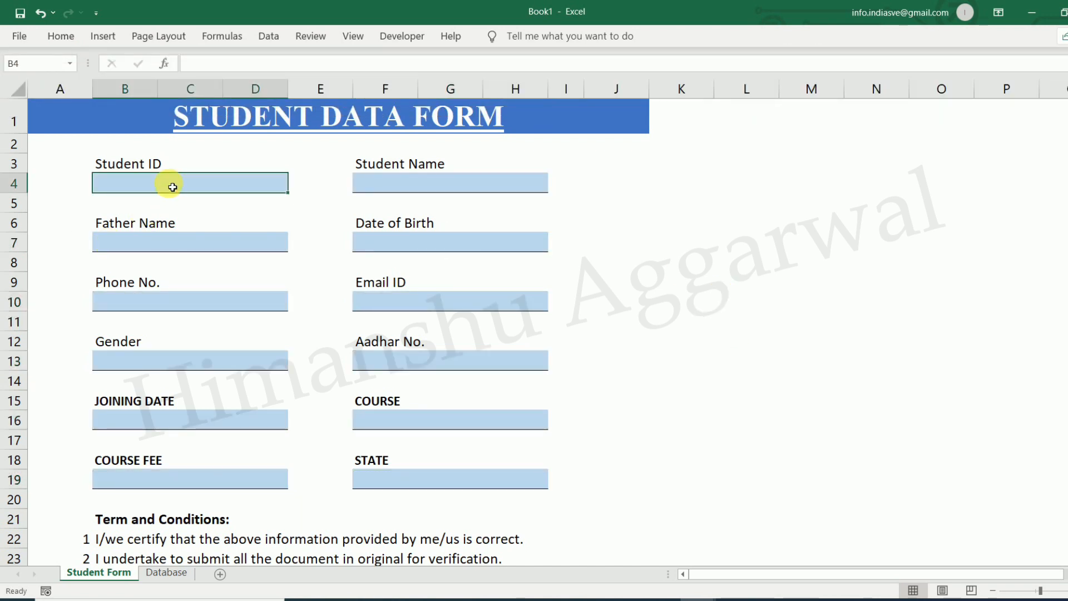
Enter Student ID S001, the student's name and the father's name
{"action": "type", "text": "S01"}
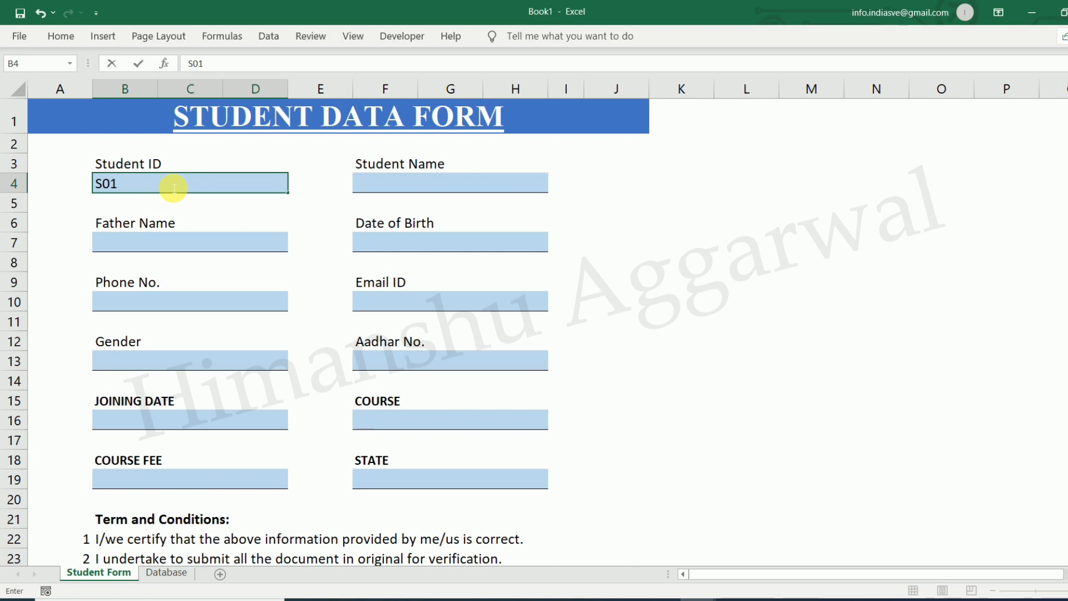
{"action": "left_click", "coordinate": [404, 187]}
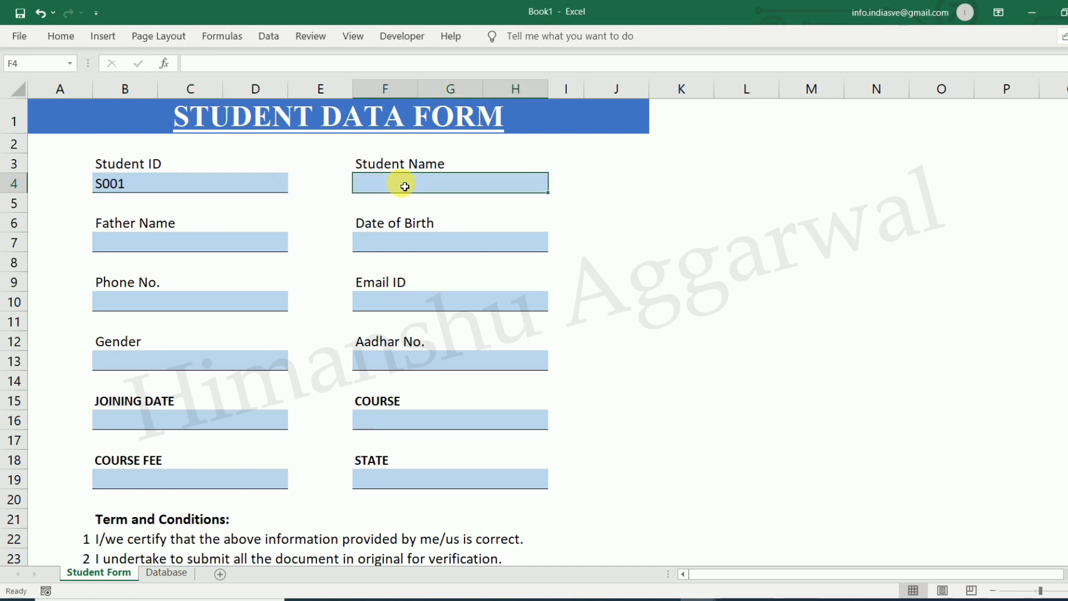
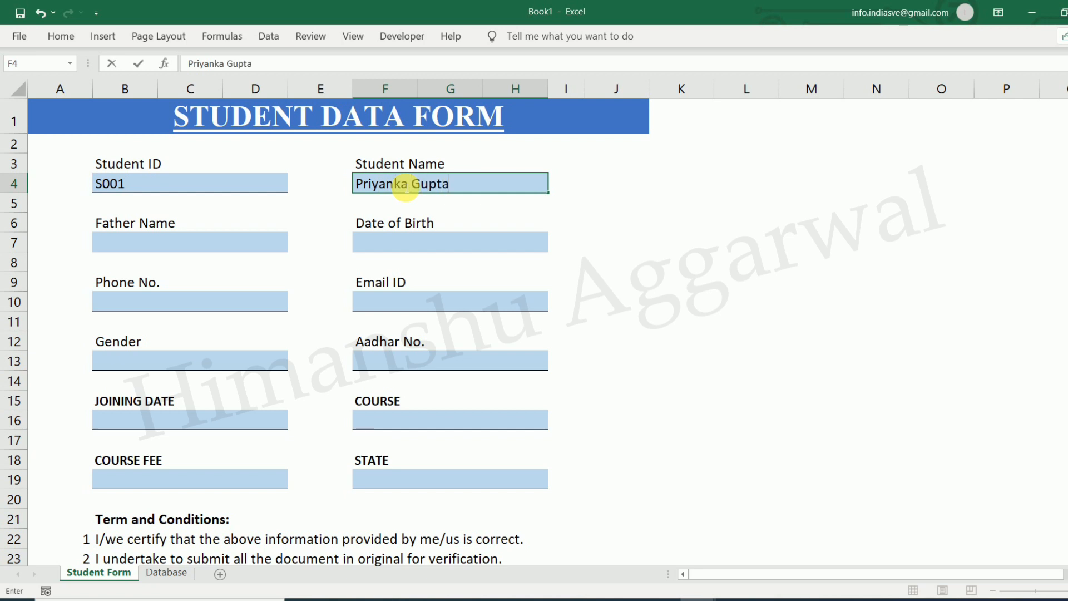
{"action": "left_click", "coordinate": [151, 244]}
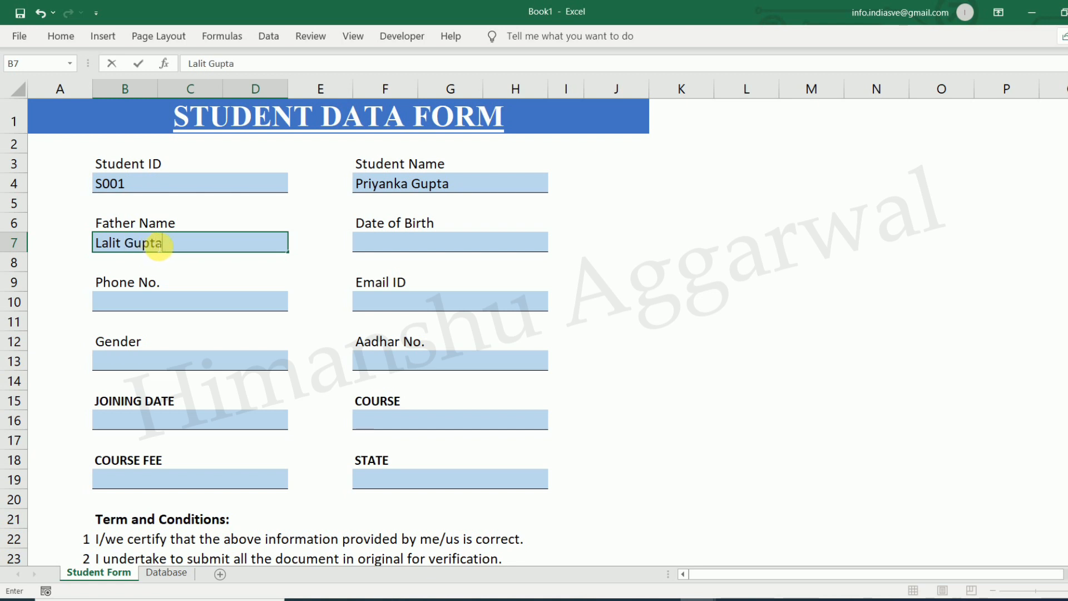
{"action": "left_click", "coordinate": [405, 242]}
{"action": "type", "text": "23/11/1989"}
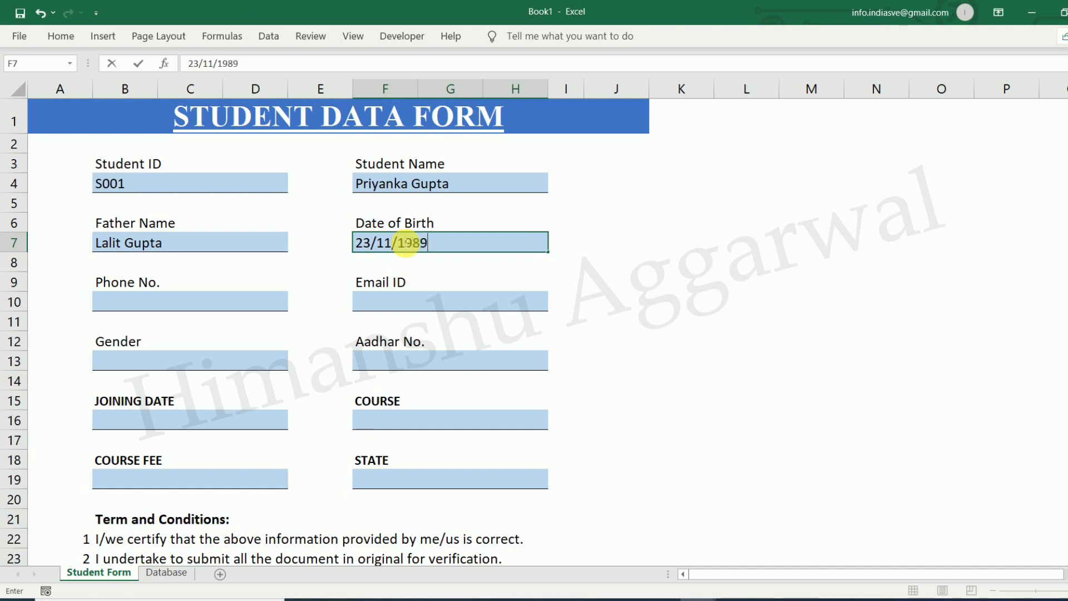
{"action": "key", "text": "Return"}
{"action": "left_click", "coordinate": [218, 301]}
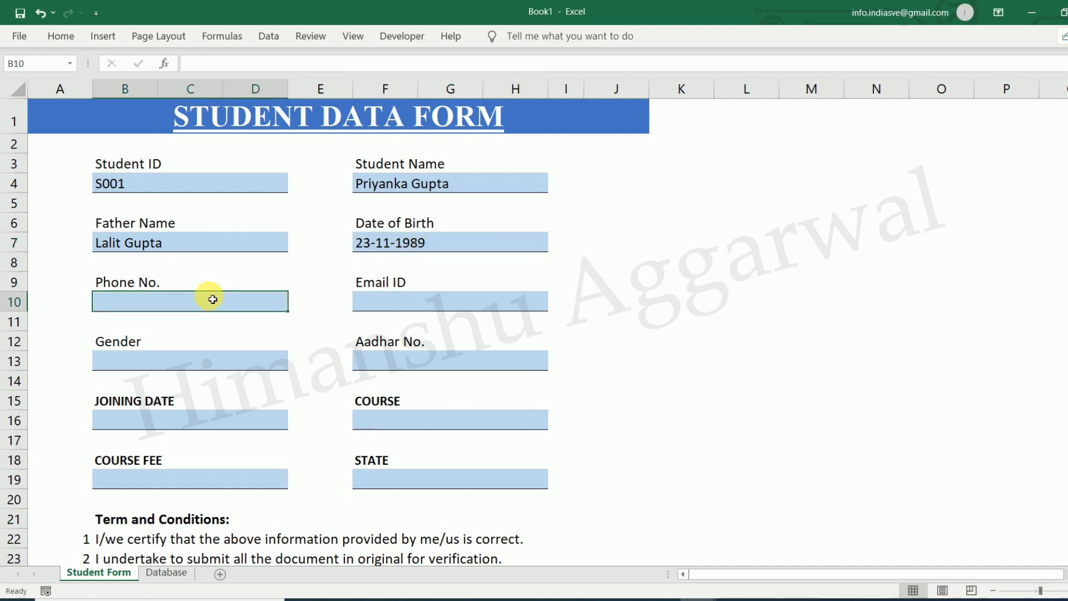
{"action": "type", "text": "9999999999"}
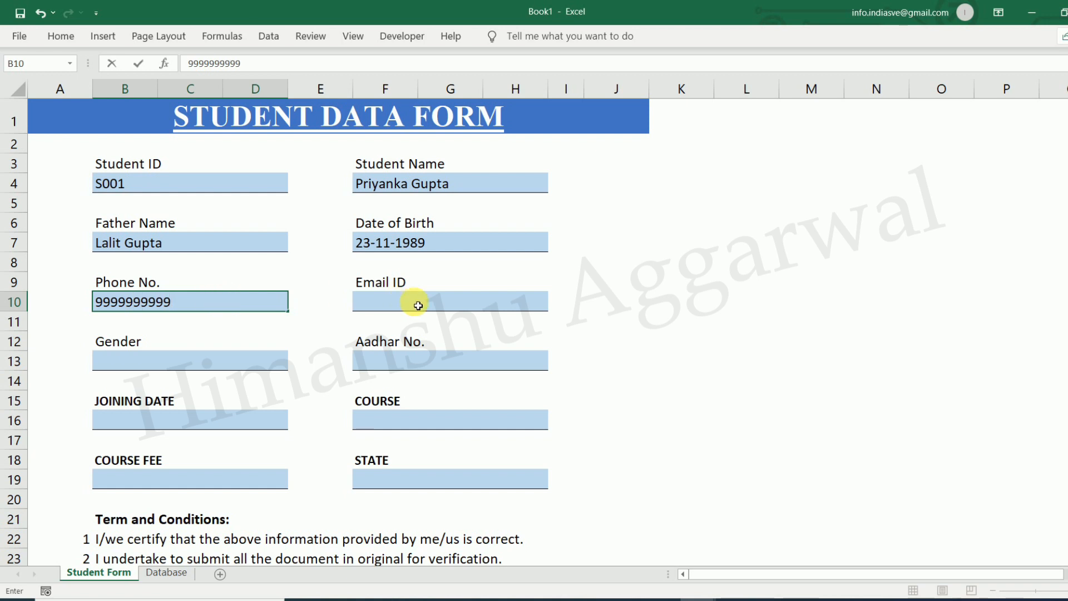
{"action": "left_click", "coordinate": [419, 305]}
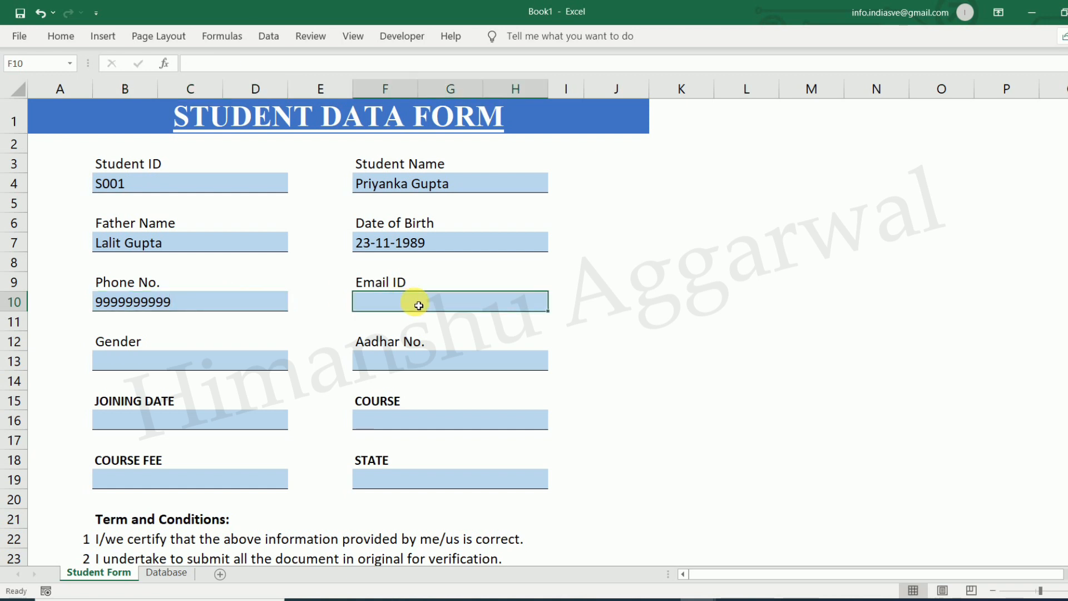
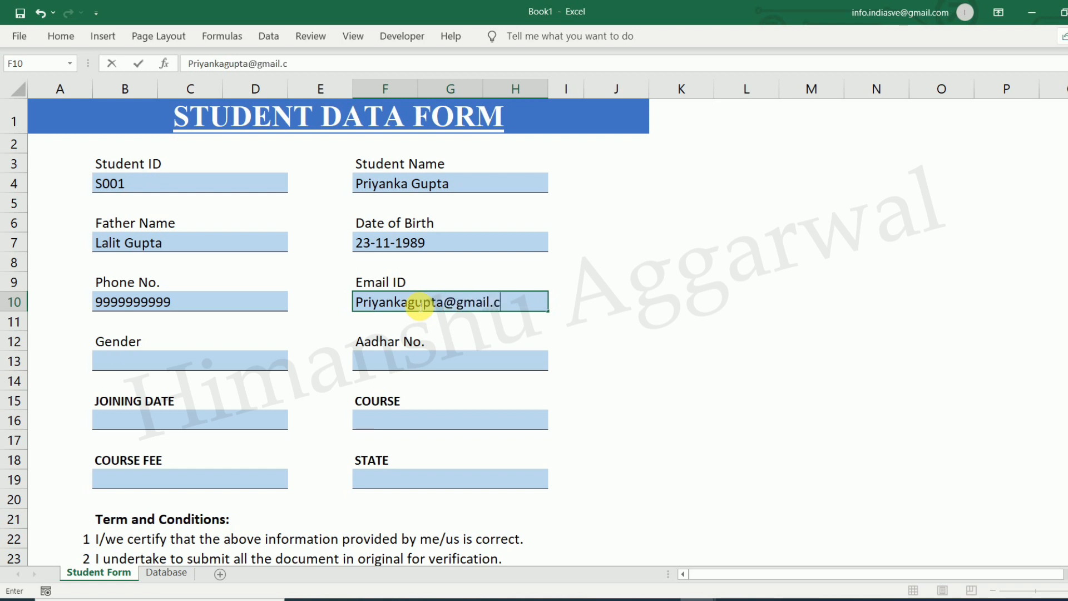
Finish the e-mail address, choose Female for Gender and enter the Aadhar number
{"action": "left_click", "coordinate": [189, 360]}
{"action": "left_click", "coordinate": [294, 363]}
{"action": "left_click", "coordinate": [159, 391]}
{"action": "left_click", "coordinate": [395, 360]}
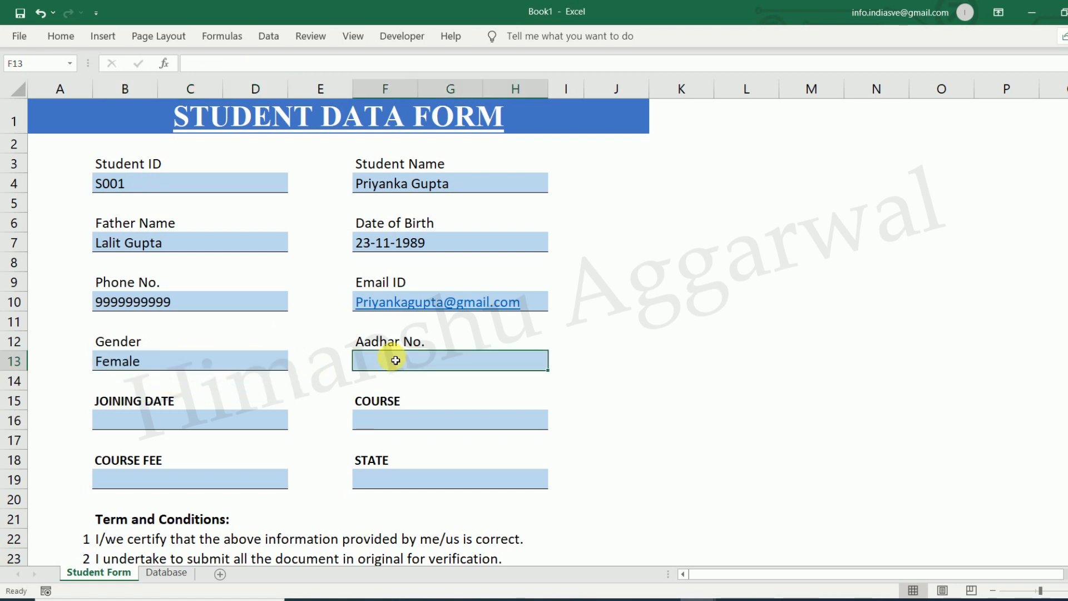
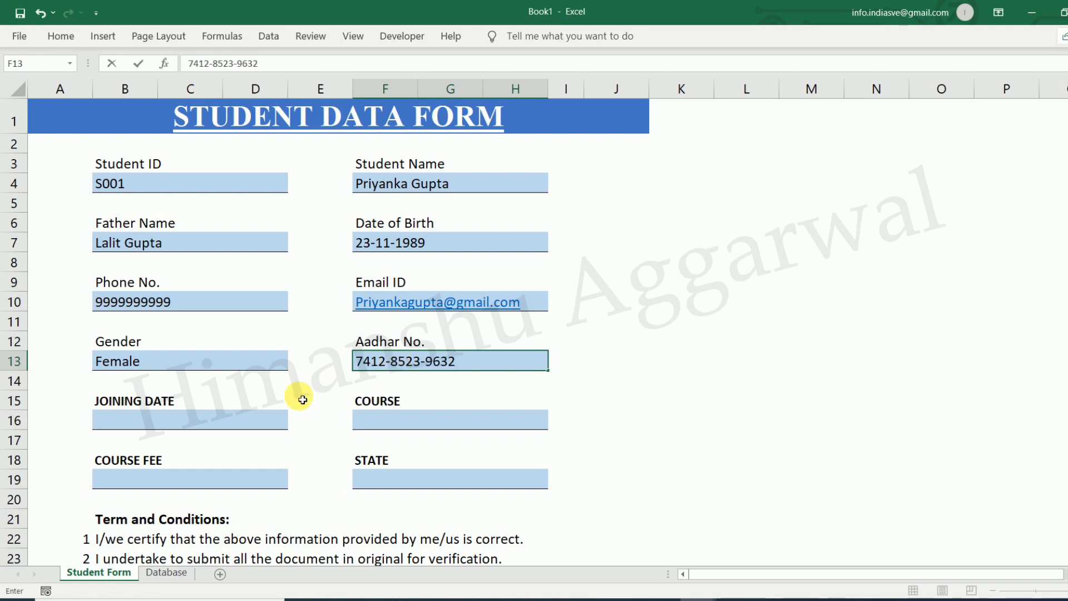
Enter joining date 1/8/2021 and choose SAPFICO as the course
{"action": "left_click", "coordinate": [227, 423]}
{"action": "type", "text": "1"}
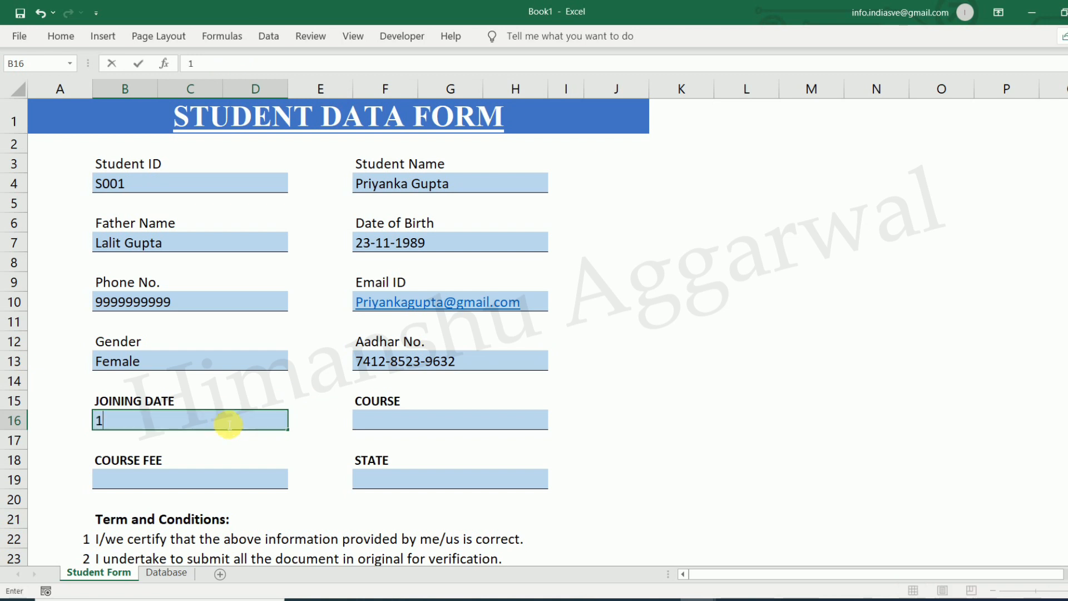
{"action": "type", "text": "/8/2021"}
{"action": "key", "text": "Return"}
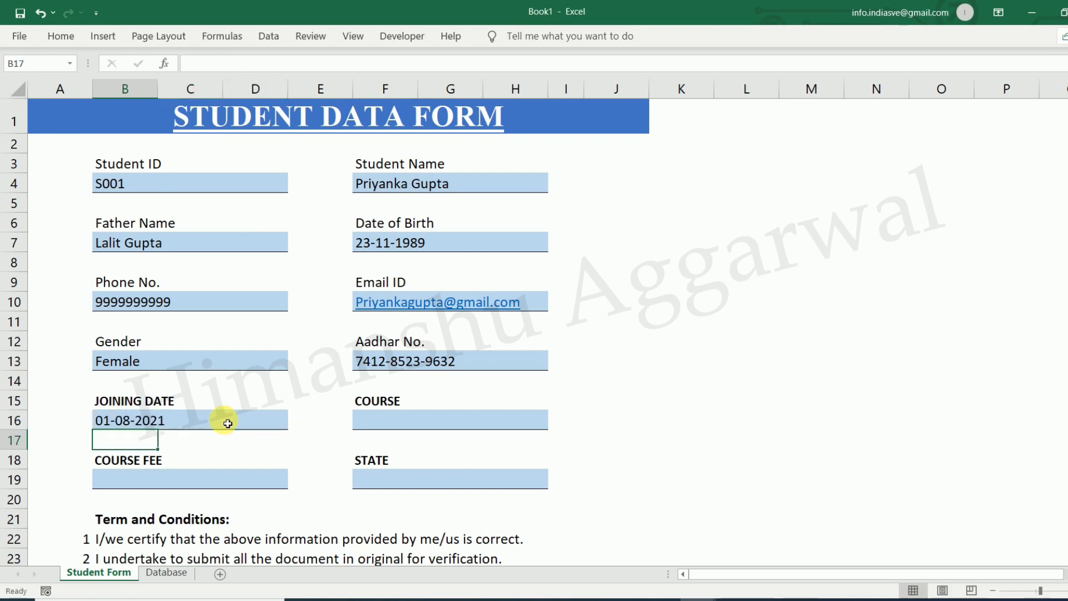
{"action": "left_click", "coordinate": [389, 422]}
{"action": "left_click", "coordinate": [557, 427]}
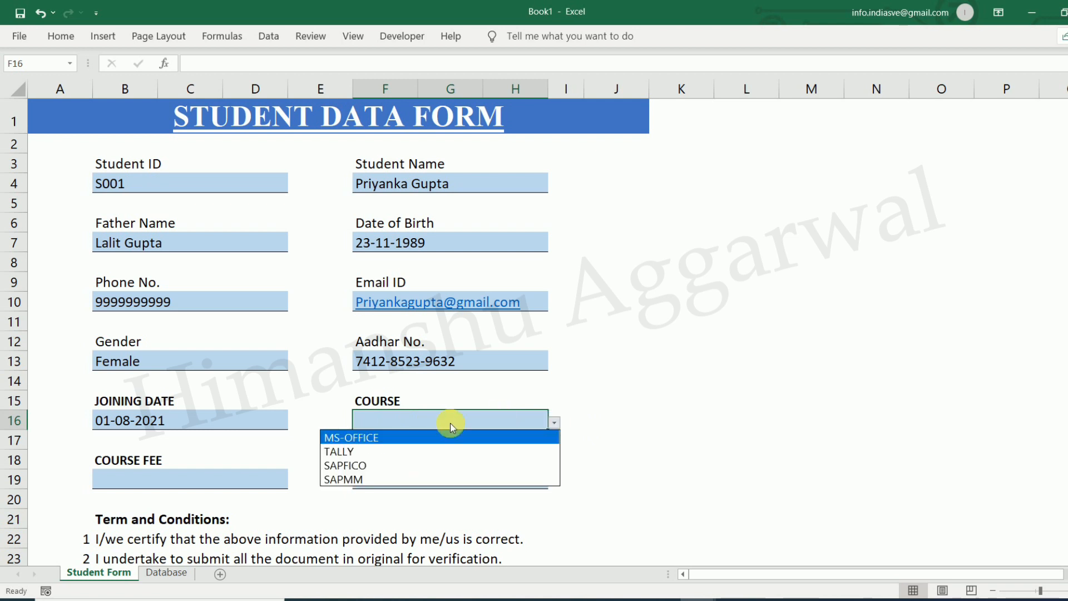
{"action": "left_click", "coordinate": [396, 465]}
Enter course fee 5000 and state Delhi
{"action": "left_click", "coordinate": [223, 480]}
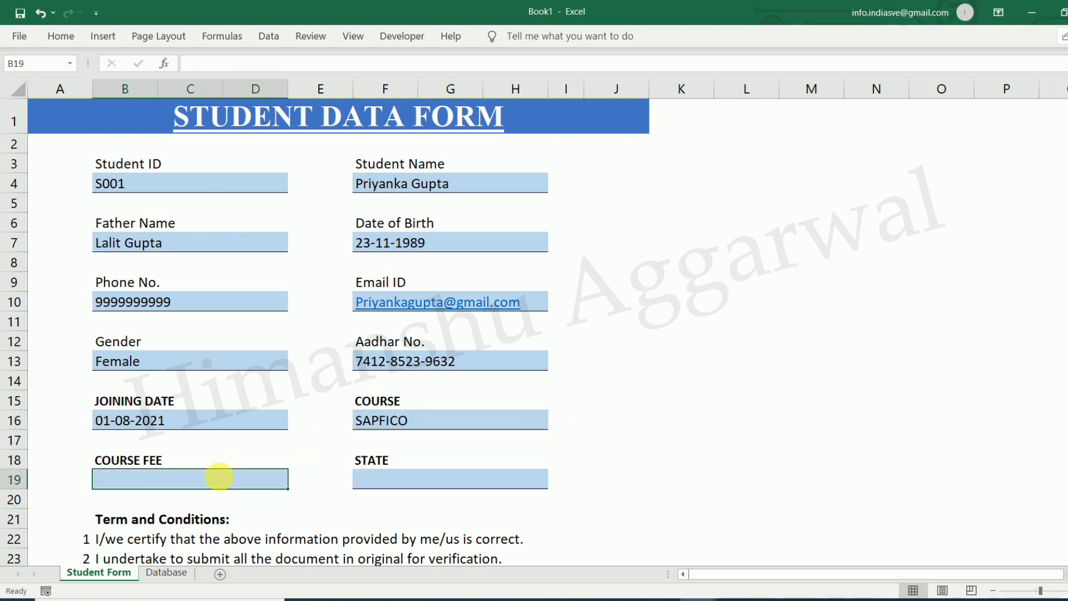
{"action": "type", "text": "5000"}
{"action": "left_click", "coordinate": [637, 498]}
{"action": "left_click", "coordinate": [449, 477]}
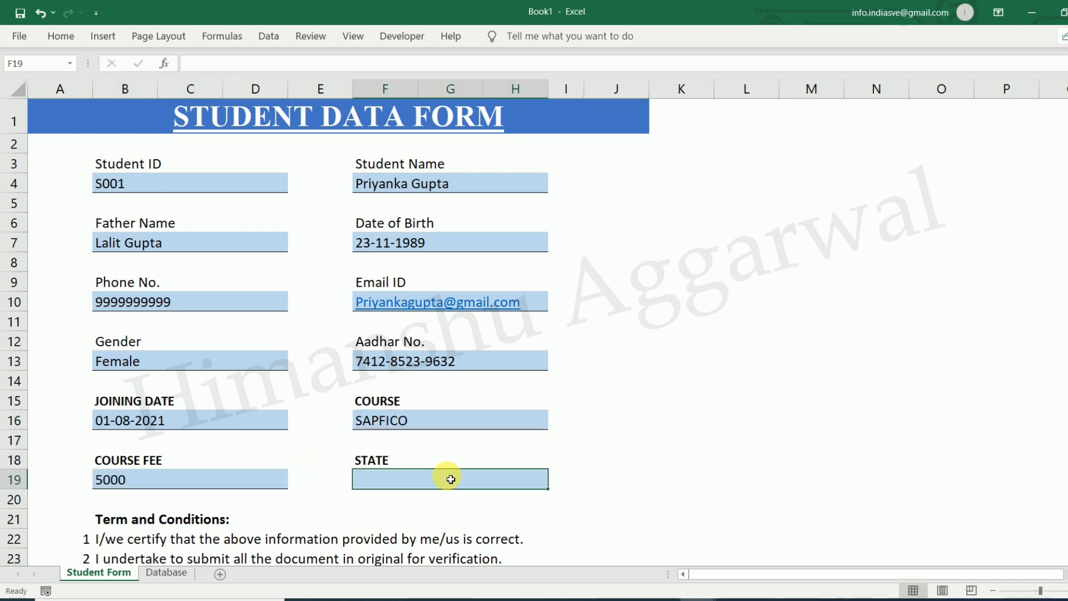
{"action": "type", "text": "Delhi"}
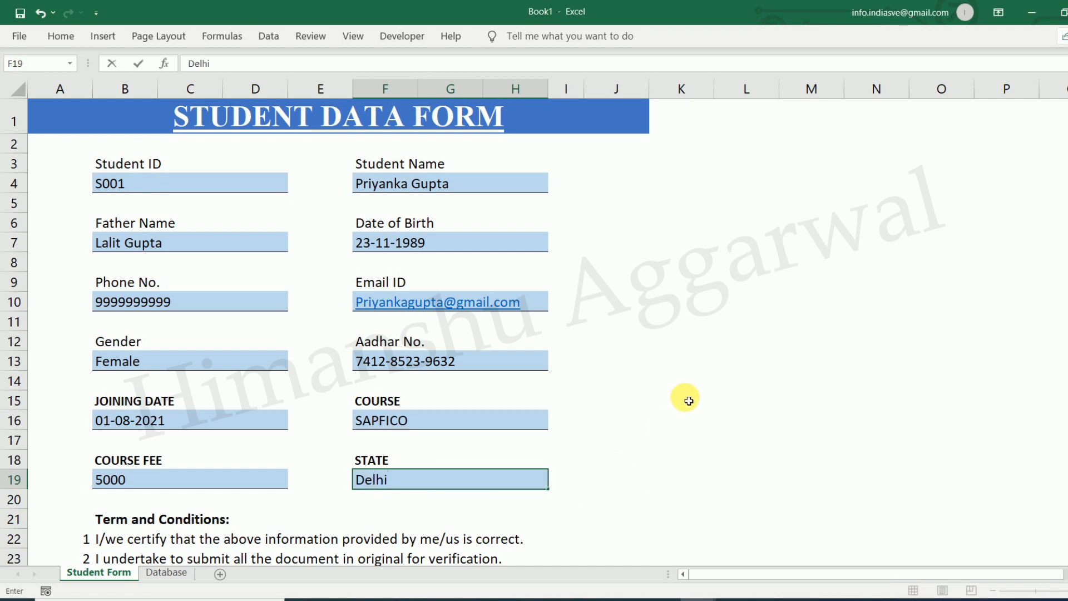
{"action": "left_click", "coordinate": [684, 398]}
{"action": "scroll", "coordinate": [588, 491], "scroll_direction": "down", "scroll_amount": 2}
{"action": "left_click", "coordinate": [478, 467]}
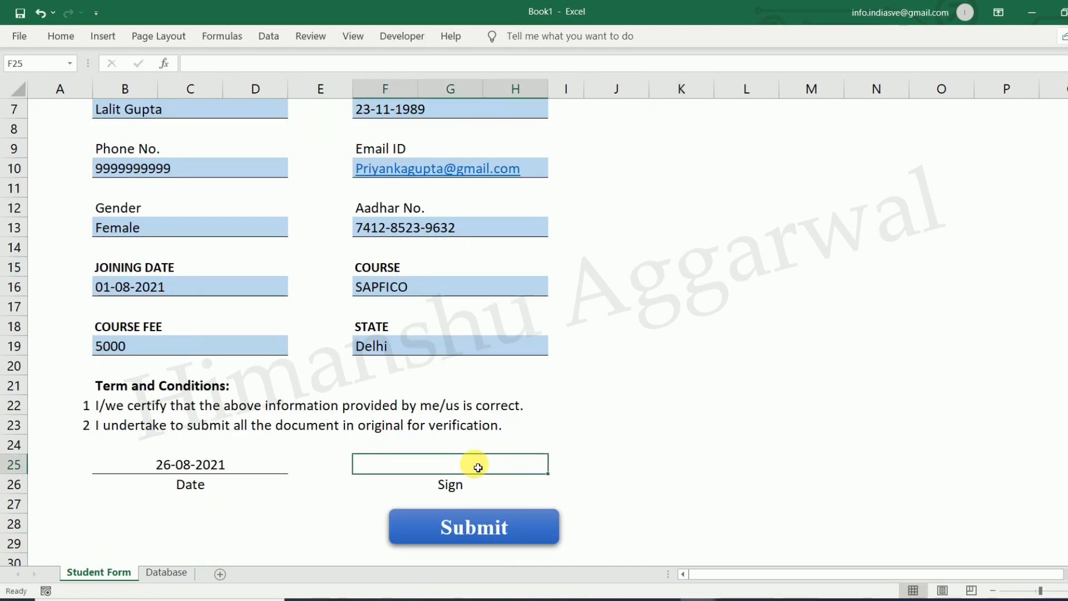
Link the Sign cell F25 to the Student Name cell with the formula =F4
{"action": "type", "text": "="}
{"action": "scroll", "coordinate": [479, 467], "scroll_direction": "up", "scroll_amount": 2}
{"action": "left_click", "coordinate": [441, 182]}
{"action": "key", "text": "Return"}
{"action": "left_click", "coordinate": [705, 471]}
{"action": "left_click", "coordinate": [442, 527]}
Scroll right and select an empty cell in column R beside the form
{"action": "scroll", "coordinate": [701, 509], "scroll_direction": "up", "scroll_amount": 1}
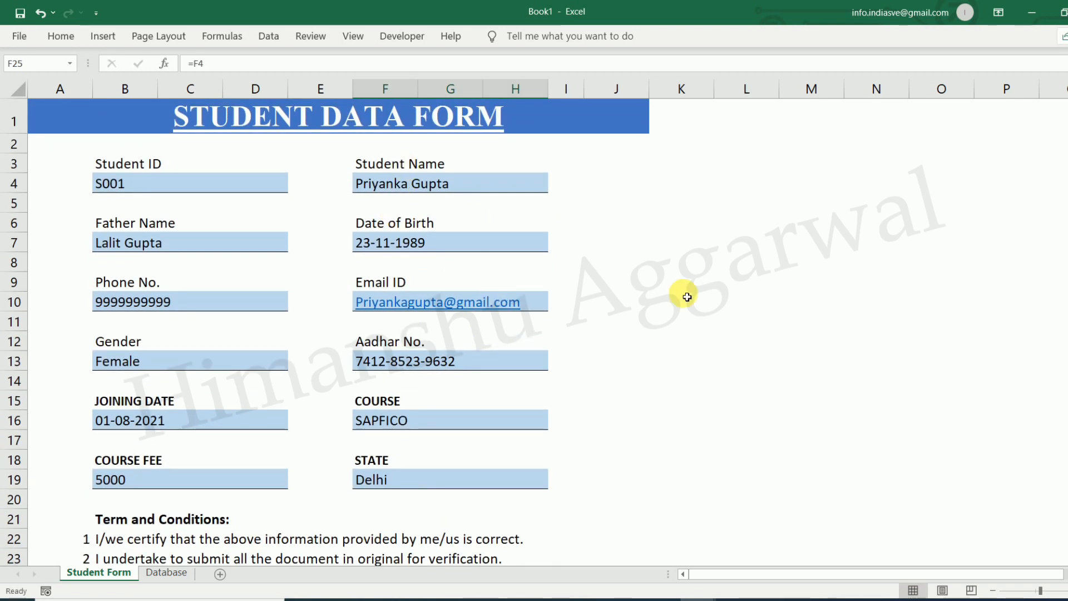
{"action": "scroll", "coordinate": [695, 311], "scroll_direction": "down", "scroll_amount": 1}
{"action": "scroll", "coordinate": [640, 356], "scroll_direction": "up", "scroll_amount": 1}
{"action": "scroll", "coordinate": [611, 383], "scroll_direction": "up", "scroll_amount": 1}
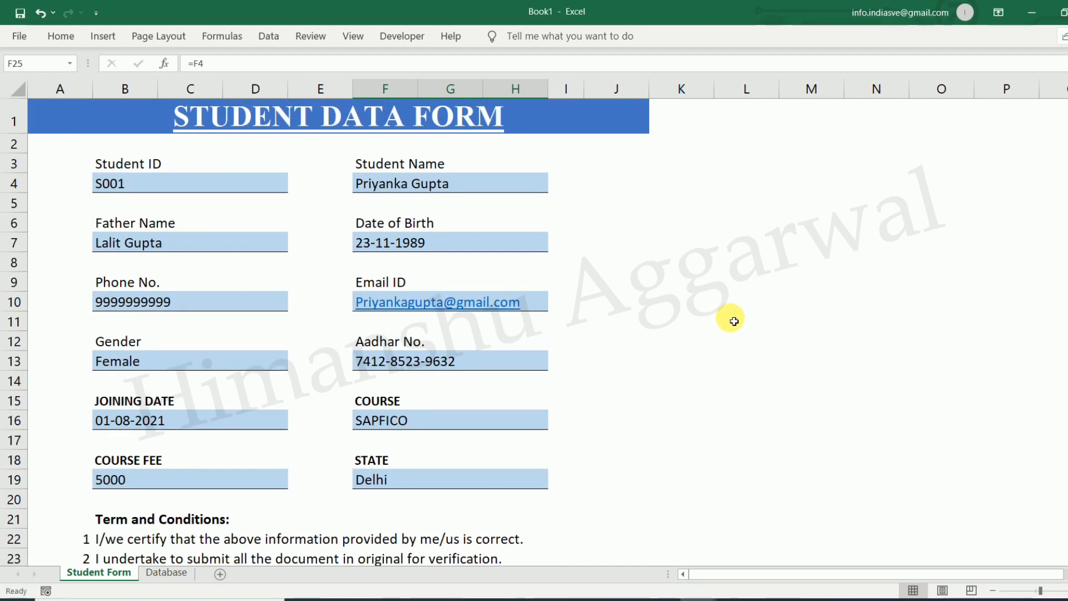
{"action": "left_click", "coordinate": [734, 285]}
{"action": "left_click", "coordinate": [893, 192]}
{"action": "left_click", "coordinate": [1018, 184]}
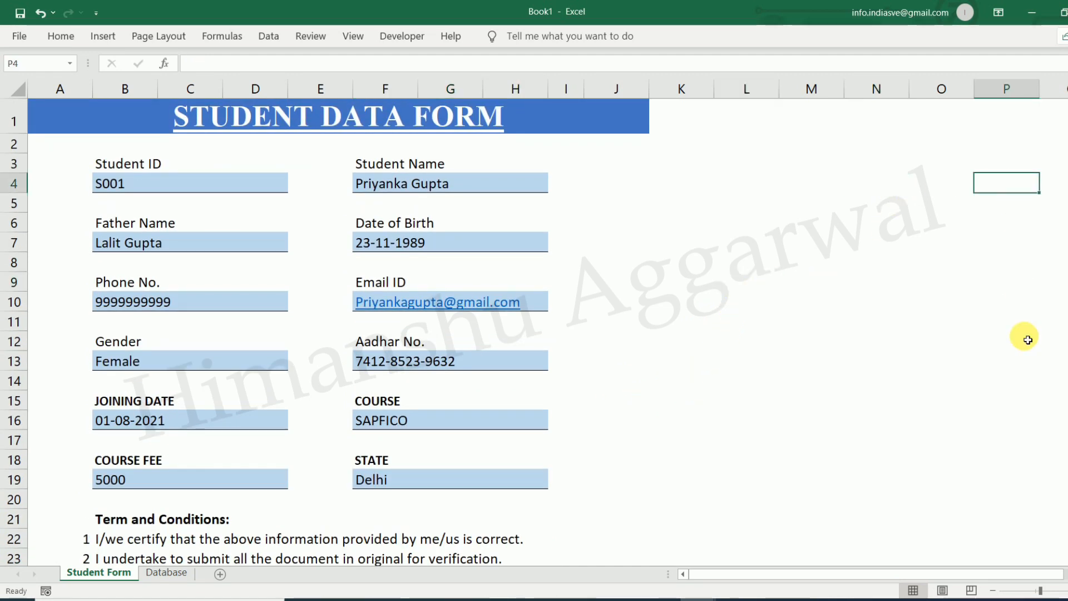
{"action": "scroll", "coordinate": [1015, 281], "scroll_direction": "right", "scroll_amount": 4}
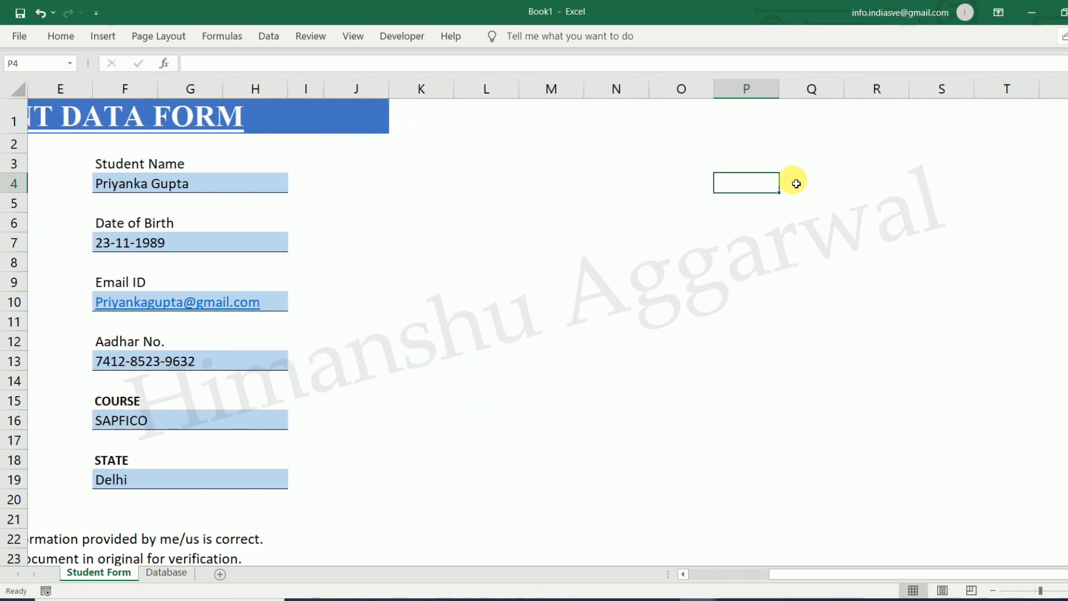
{"action": "left_click", "coordinate": [705, 182]}
{"action": "left_click_drag", "start_coordinate": [999, 577], "coordinate": [942, 585]}
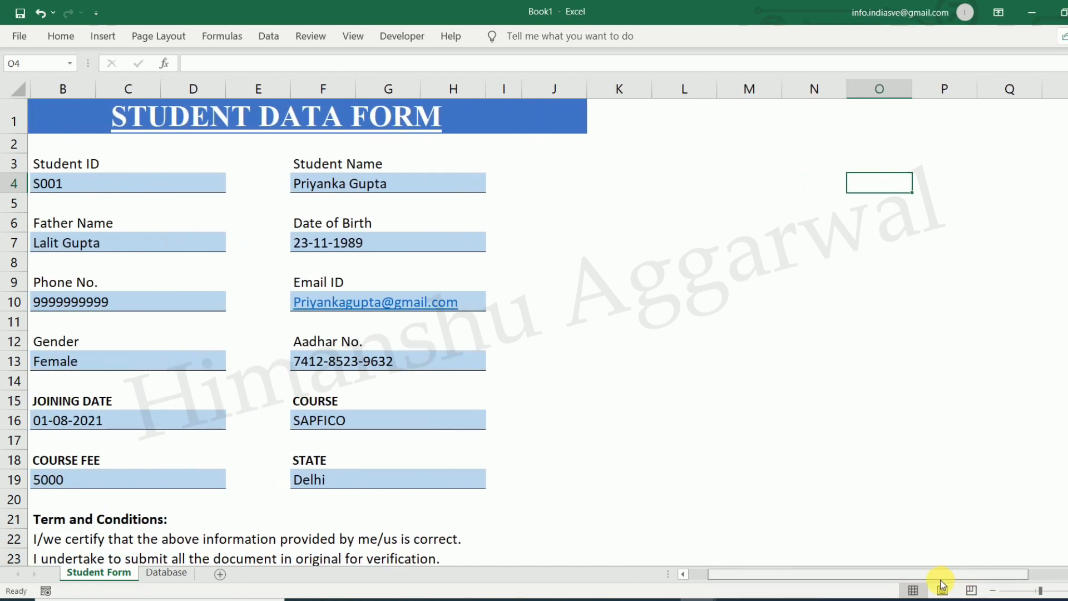
{"action": "left_click", "coordinate": [829, 169]}
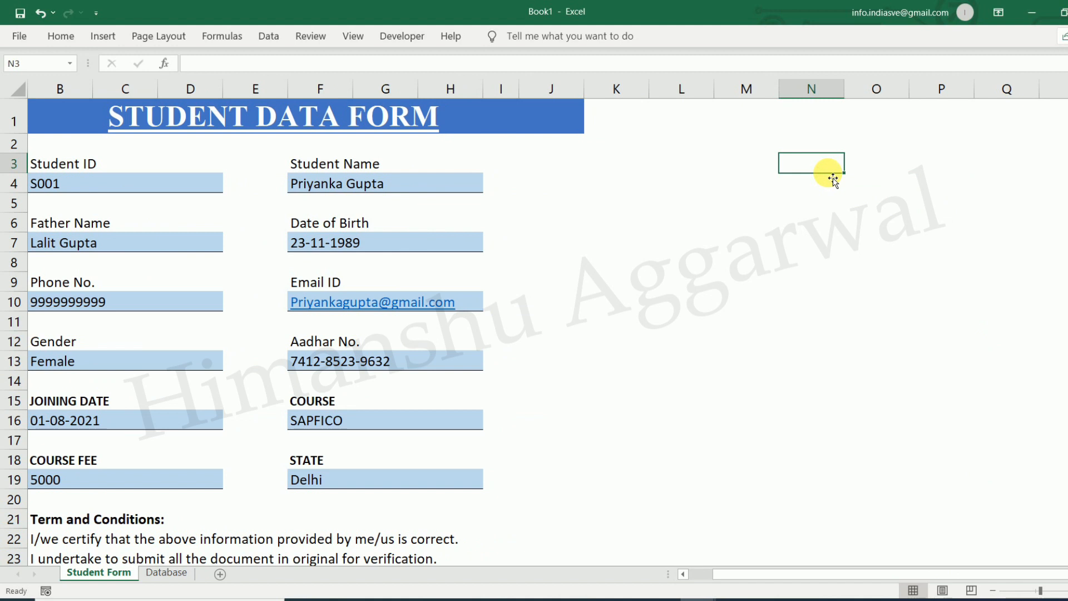
{"action": "left_click", "coordinate": [969, 181]}
{"action": "scroll", "coordinate": [548, 331], "scroll_direction": "right", "scroll_amount": 5}
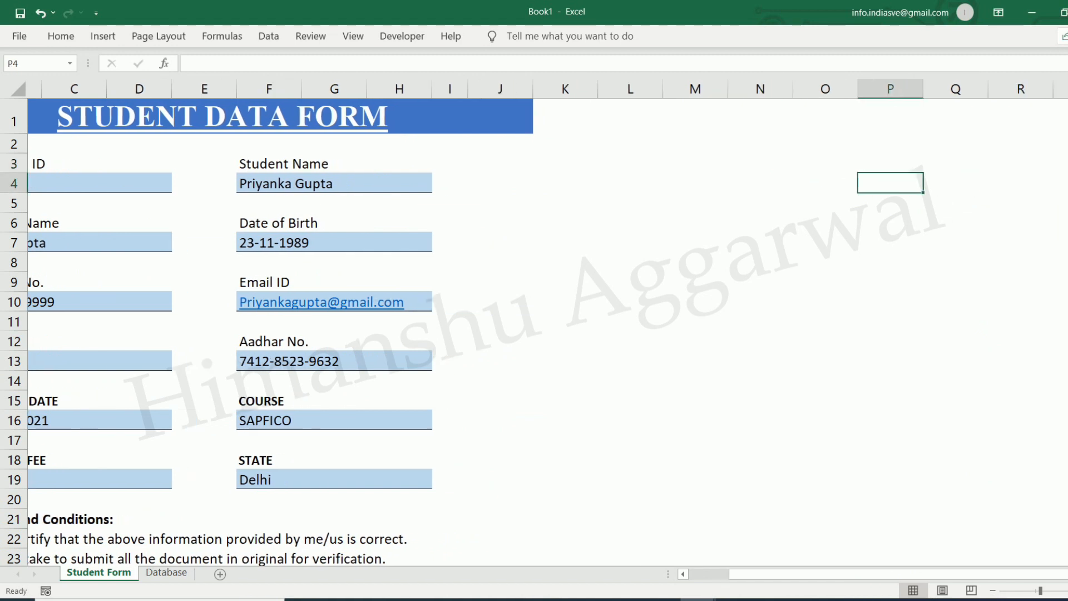
{"action": "left_click_drag", "start_coordinate": [727, 168], "coordinate": [735, 172]}
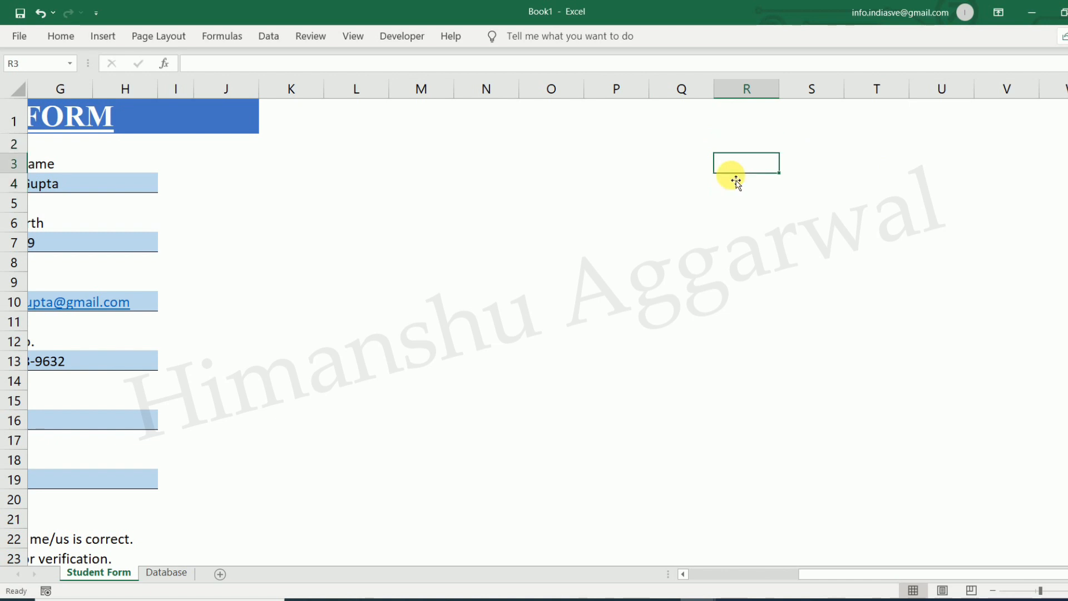
In column R, add formulas linking to the Student ID and Student Name entries
{"action": "key", "text": "Down"}
{"action": "type", "text": "="}
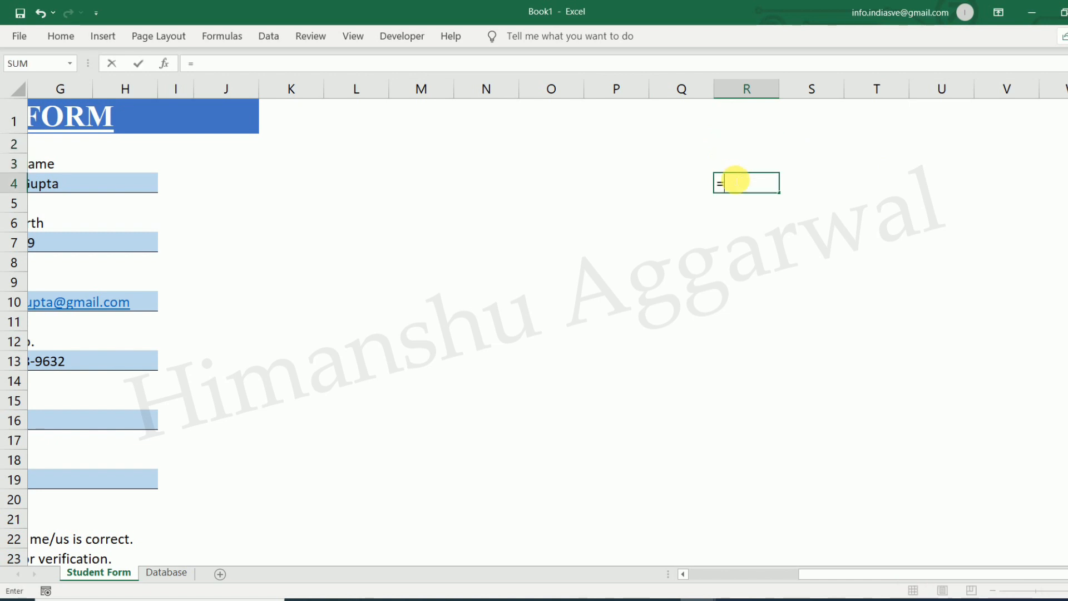
{"action": "key", "text": "Left"}
{"action": "key", "text": "Left"}
{"action": "key", "text": "Left"}
{"action": "key", "text": "Left"}
{"action": "key", "text": "Left"}
{"action": "key", "text": "Left"}
{"action": "key", "text": "Left"}
{"action": "key", "text": "Left"}
{"action": "key", "text": "Left"}
{"action": "key", "text": "Left"}
{"action": "key", "text": "Left"}
{"action": "key", "text": "Left"}
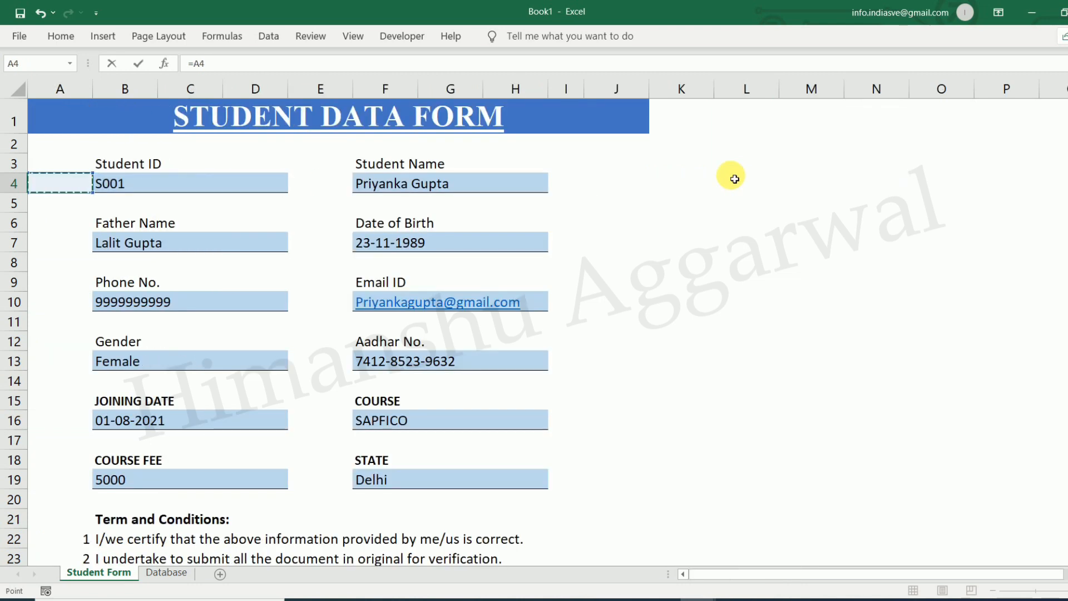
{"action": "key", "text": "Return"}
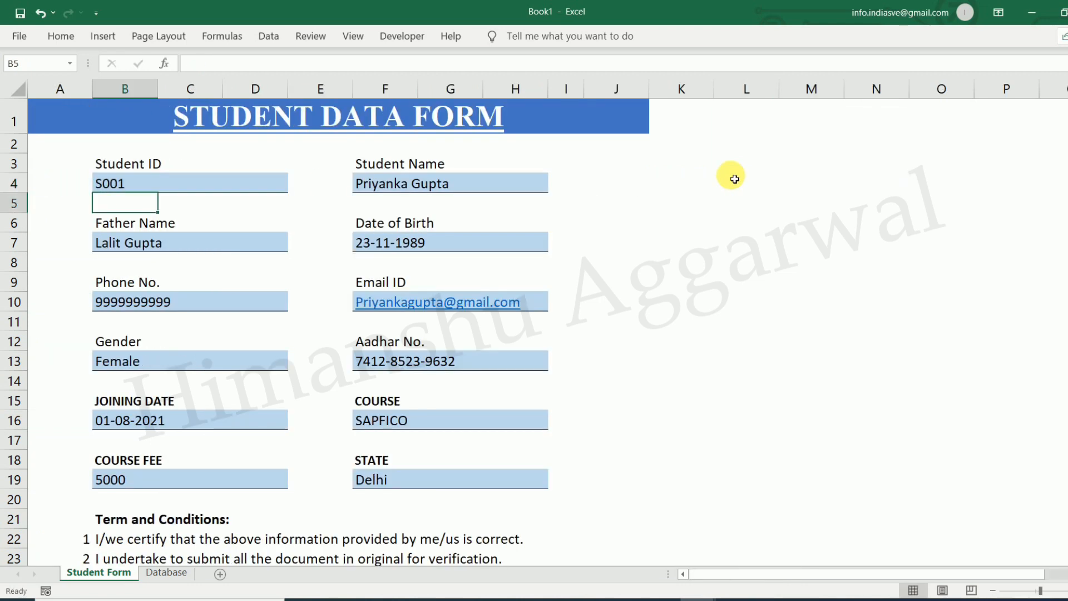
{"action": "key", "text": "Right"}
{"action": "key", "text": "Right"}
{"action": "key", "text": "Right"}
{"action": "key", "text": "Right"}
{"action": "key", "text": "Right"}
{"action": "key", "text": "Right"}
{"action": "key", "text": "Right"}
{"action": "key", "text": "Right"}
{"action": "key", "text": "Right"}
{"action": "key", "text": "Right"}
{"action": "key", "text": "Right"}
{"action": "key", "text": "Right"}
{"action": "key", "text": "Right"}
{"action": "key", "text": "Right"}
{"action": "key", "text": "Right"}
{"action": "key", "text": "Right"}
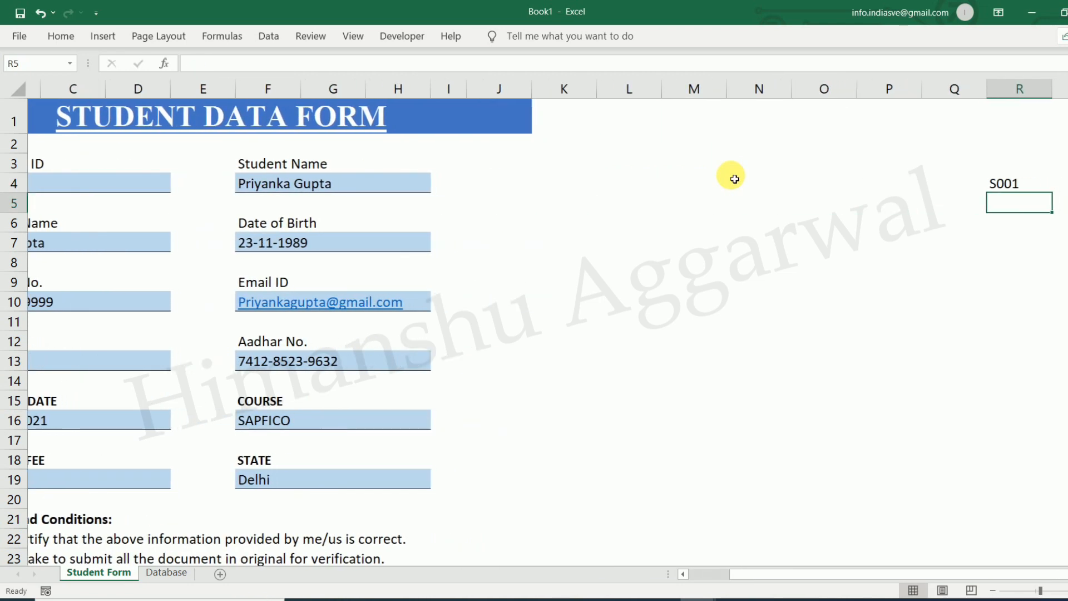
{"action": "type", "text": "="}
{"action": "key", "text": "Left"}
{"action": "key", "text": "Left"}
{"action": "key", "text": "Left"}
{"action": "key", "text": "Left"}
{"action": "key", "text": "Left"}
{"action": "key", "text": "Left"}
{"action": "key", "text": "Left"}
{"action": "key", "text": "Left"}
{"action": "key", "text": "Left"}
{"action": "key", "text": "Left"}
{"action": "key", "text": "Left"}
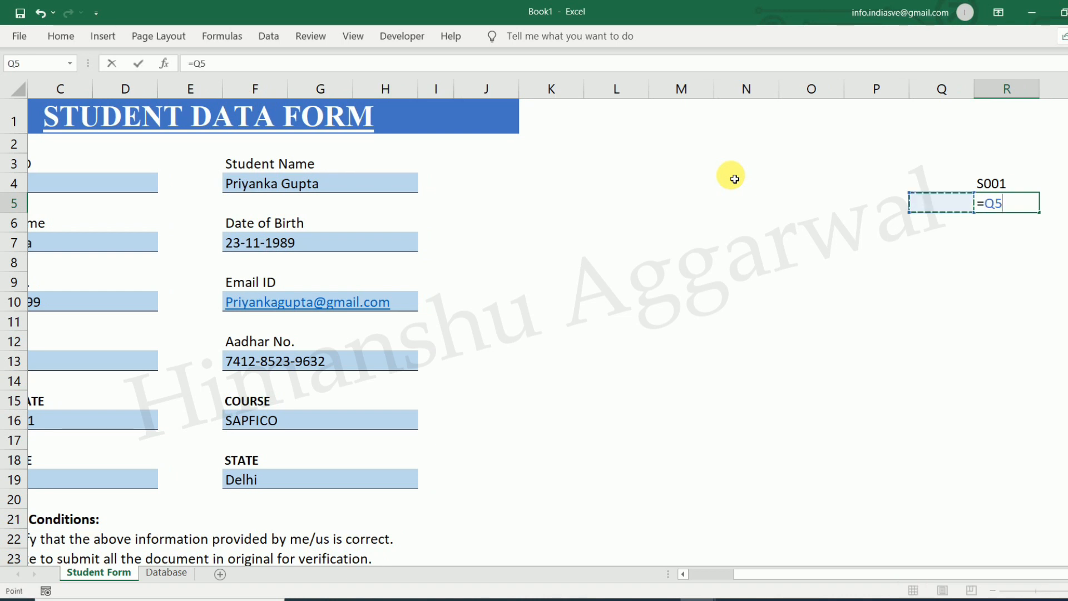
{"action": "key", "text": "Up"}
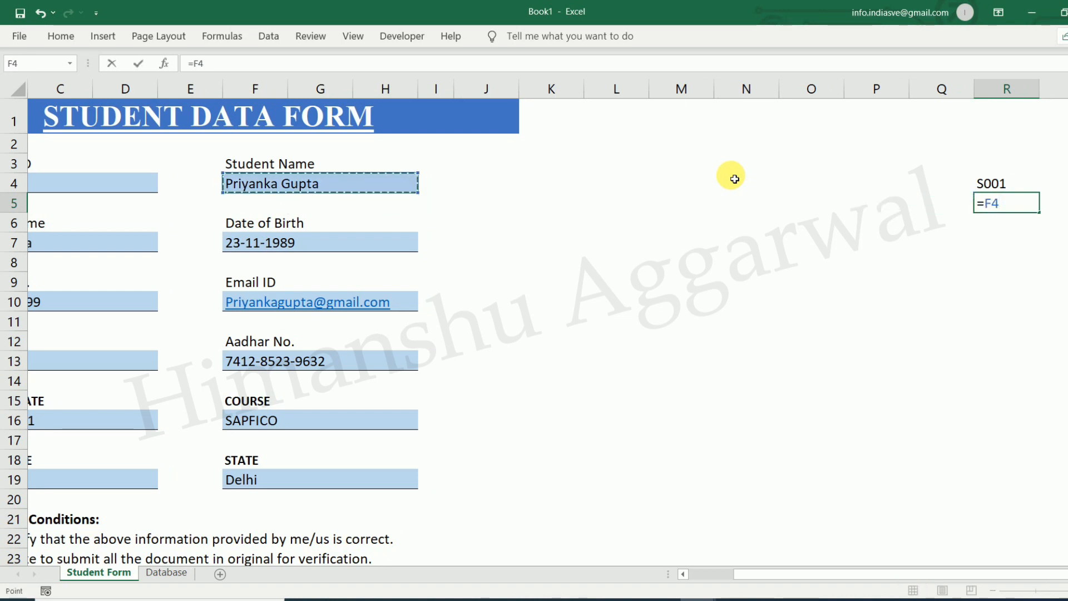
{"action": "key", "text": "Return"}
Add linked formulas for the Father Name and Phone No. entries
{"action": "left_click", "coordinate": [984, 223]}
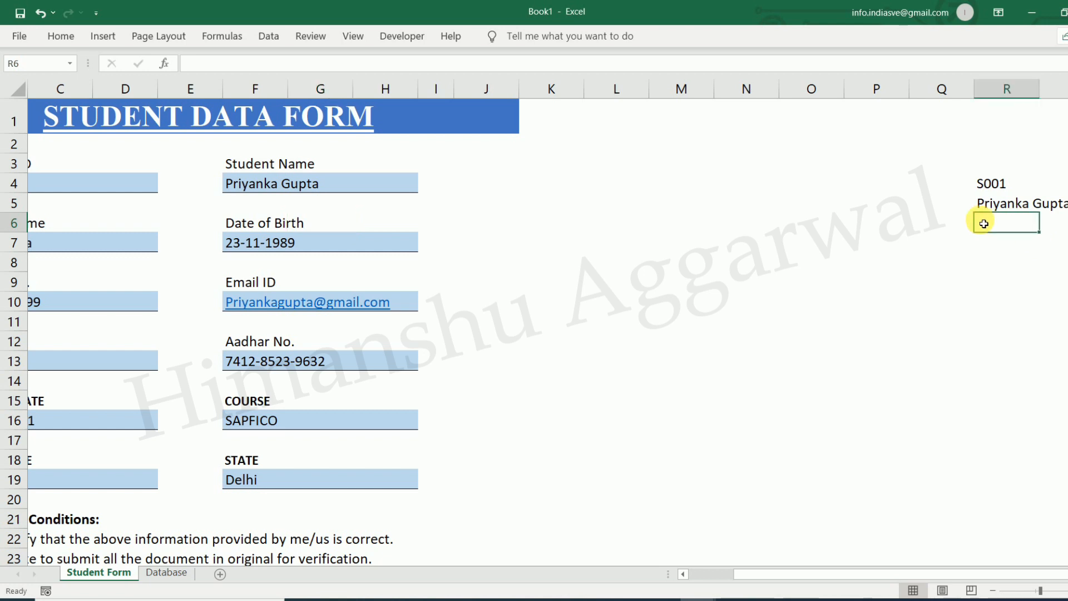
{"action": "type", "text": "="}
{"action": "key", "text": "Left"}
{"action": "key", "text": "Left"}
{"action": "key", "text": "Left"}
{"action": "key", "text": "Left"}
{"action": "key", "text": "Left"}
{"action": "key", "text": "Left"}
{"action": "key", "text": "Left"}
{"action": "key", "text": "Left"}
{"action": "key", "text": "Left"}
{"action": "key", "text": "Left"}
{"action": "key", "text": "Left"}
{"action": "key", "text": "Left"}
{"action": "key", "text": "Left"}
{"action": "key", "text": "Left"}
{"action": "key", "text": "Left"}
{"action": "key", "text": "Left"}
{"action": "key", "text": "Left"}
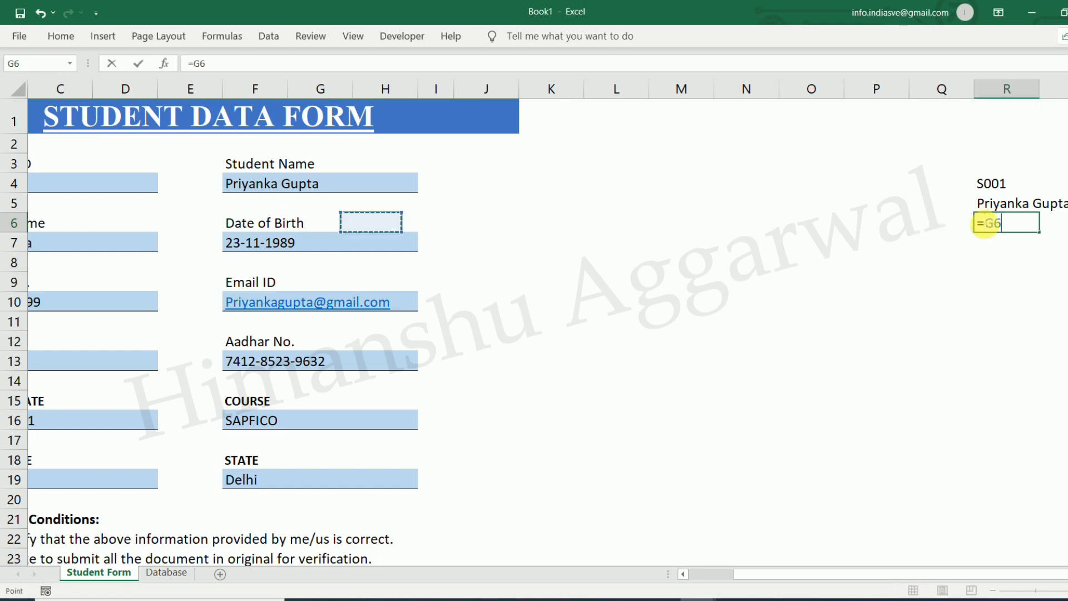
{"action": "key", "text": "Down"}
{"action": "key", "text": "Right"}
{"action": "key", "text": "Return"}
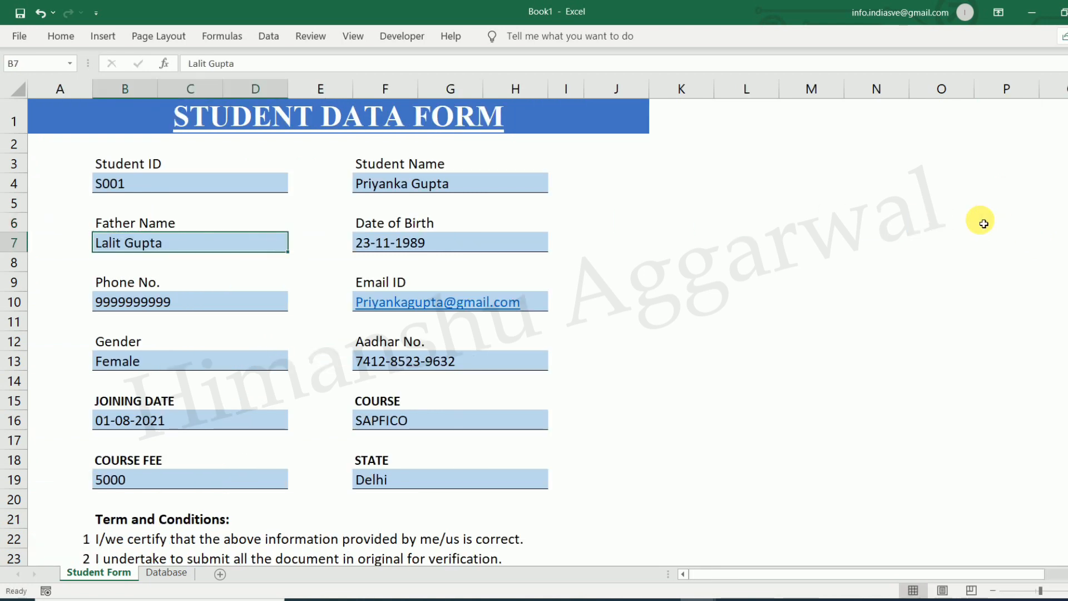
{"action": "left_click", "coordinate": [63, 306]}
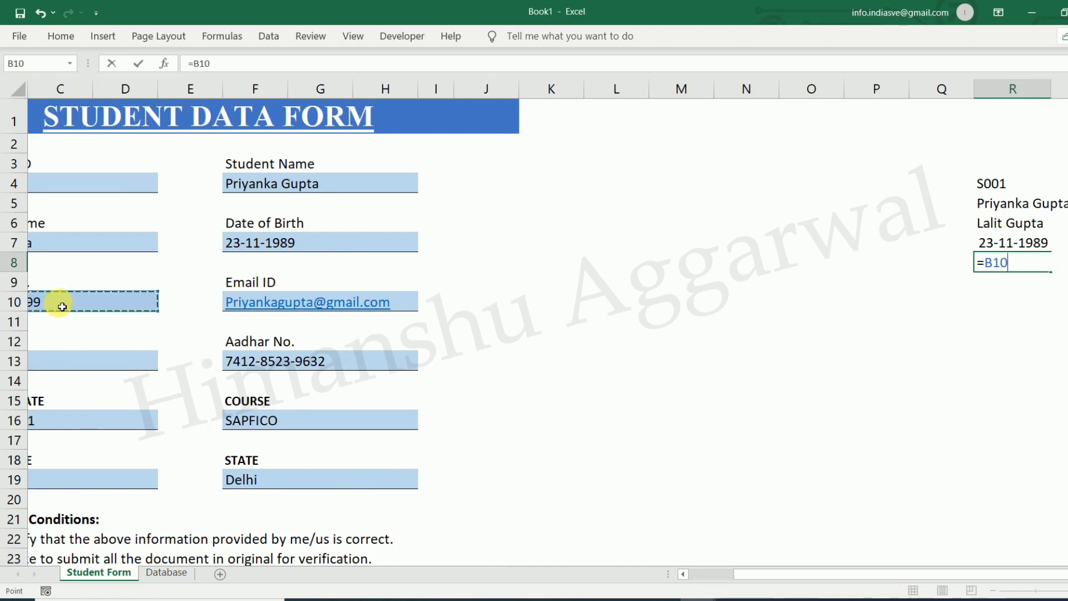
{"action": "key", "text": "Return"}
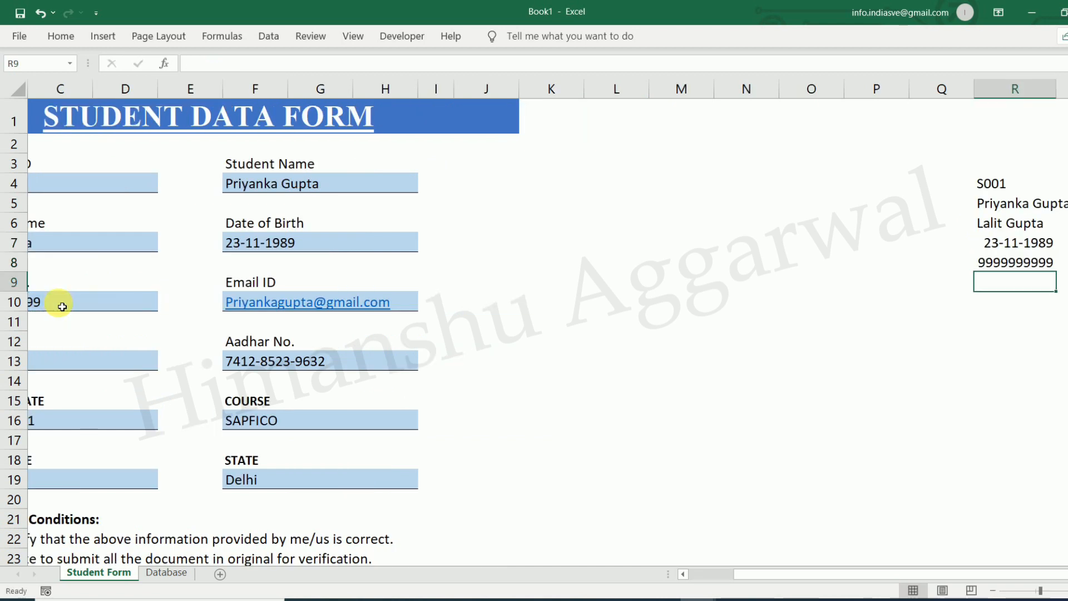
Add linked formulas for the Email ID, Gender and Aadhar No. entries
{"action": "type", "text": "="}
{"action": "left_click", "coordinate": [377, 306]}
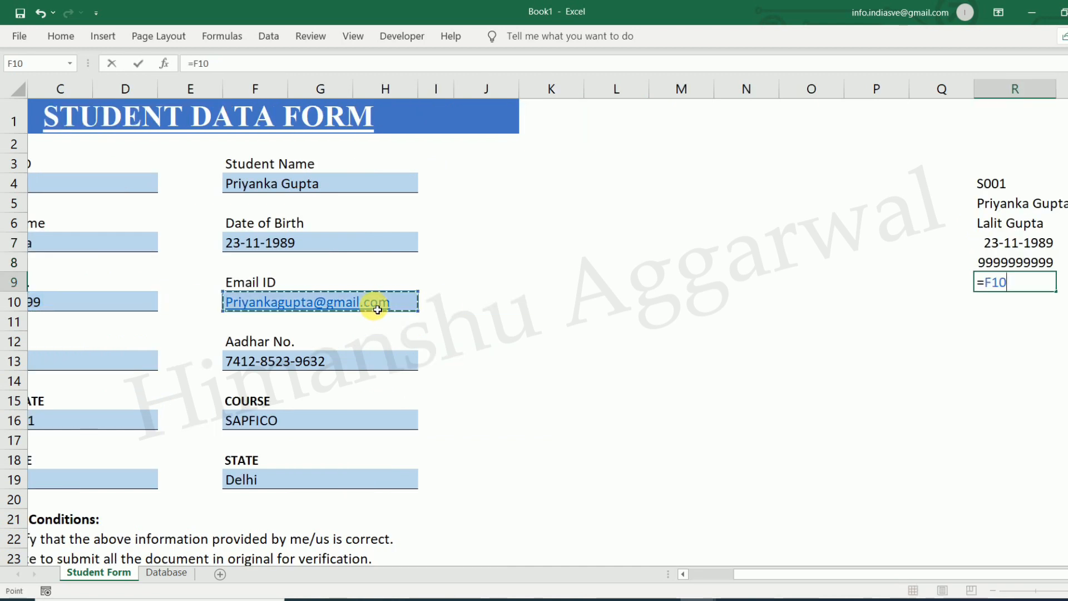
{"action": "key", "text": "Return"}
{"action": "type", "text": "="}
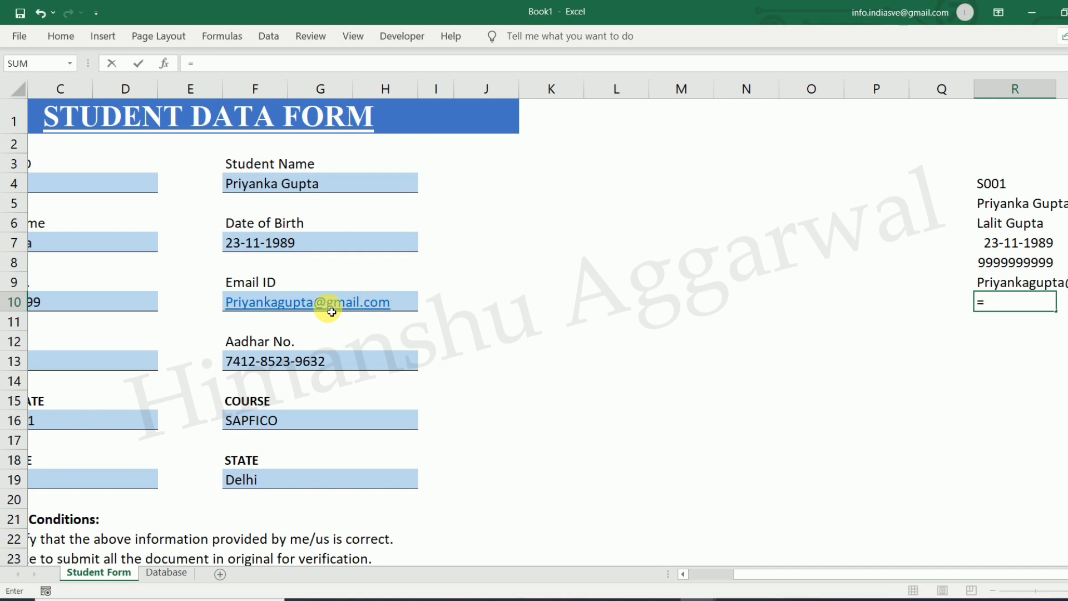
{"action": "left_click", "coordinate": [83, 358]}
{"action": "key", "text": "Return"}
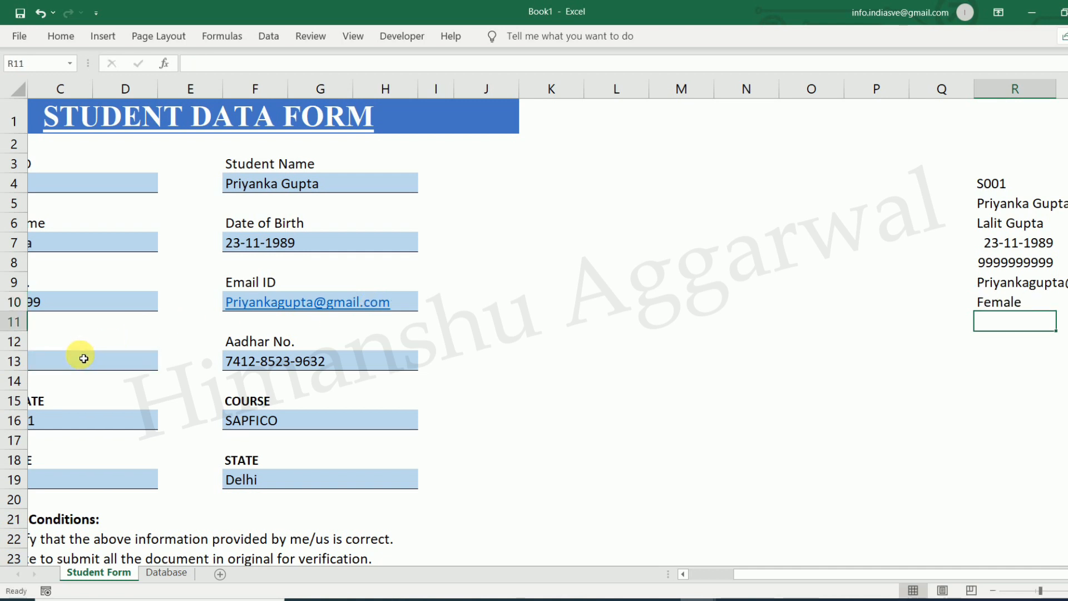
{"action": "type", "text": "="}
{"action": "left_click", "coordinate": [270, 362]}
{"action": "key", "text": "Return"}
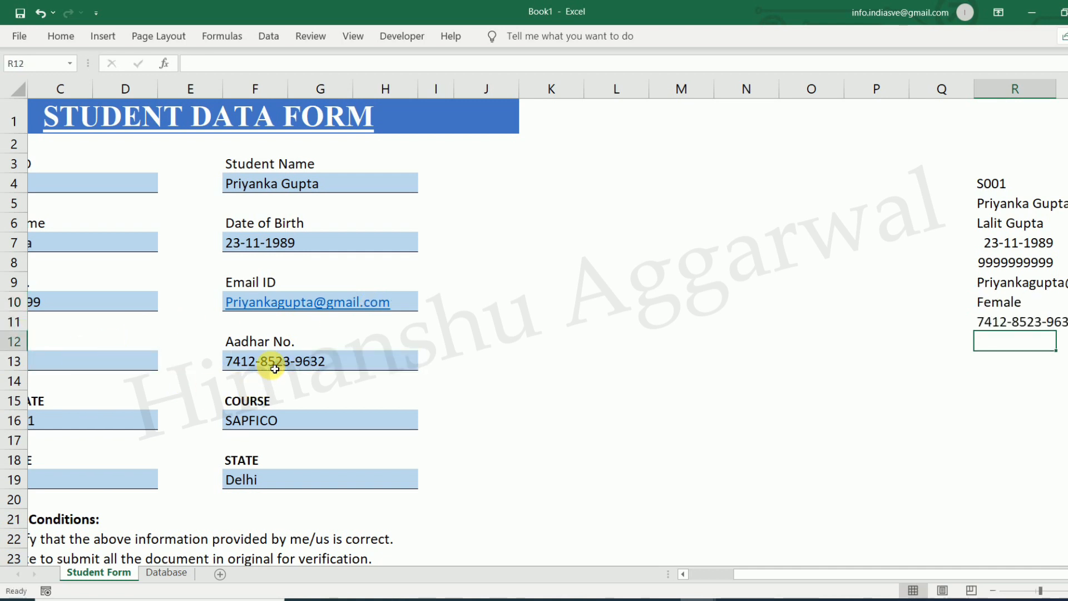
Add linked formulas for the Joining Date and Course entries
{"action": "type", "text": "="}
{"action": "left_click", "coordinate": [118, 422]}
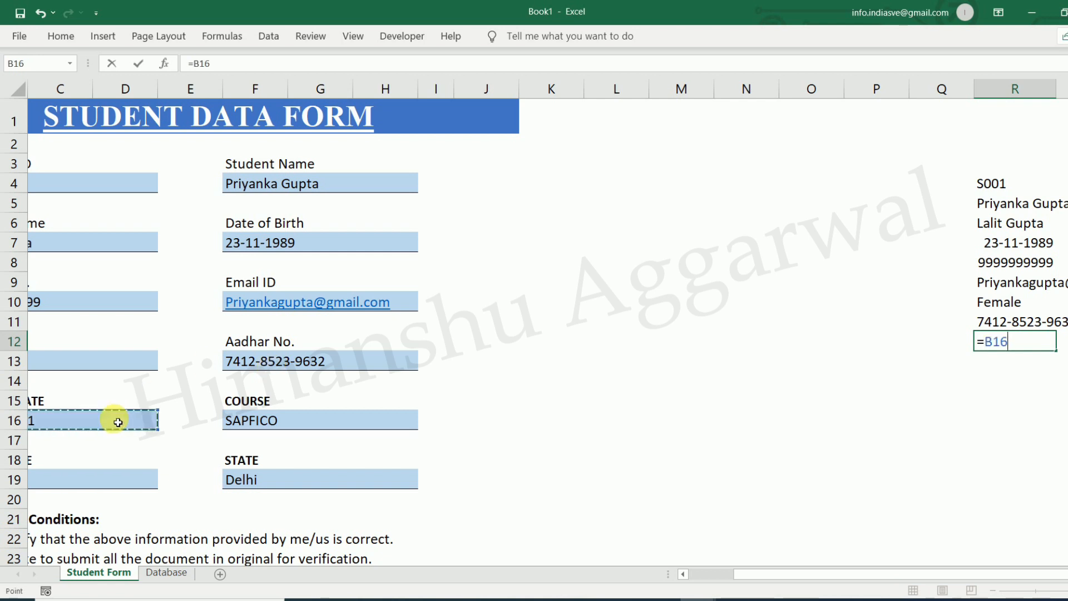
{"action": "key", "text": "Return"}
{"action": "type", "text": "="}
{"action": "left_click", "coordinate": [276, 421]}
{"action": "key", "text": "Return"}
Add linked formulas for the Course Fee (5000) and State (Delhi) entries
{"action": "type", "text": "="}
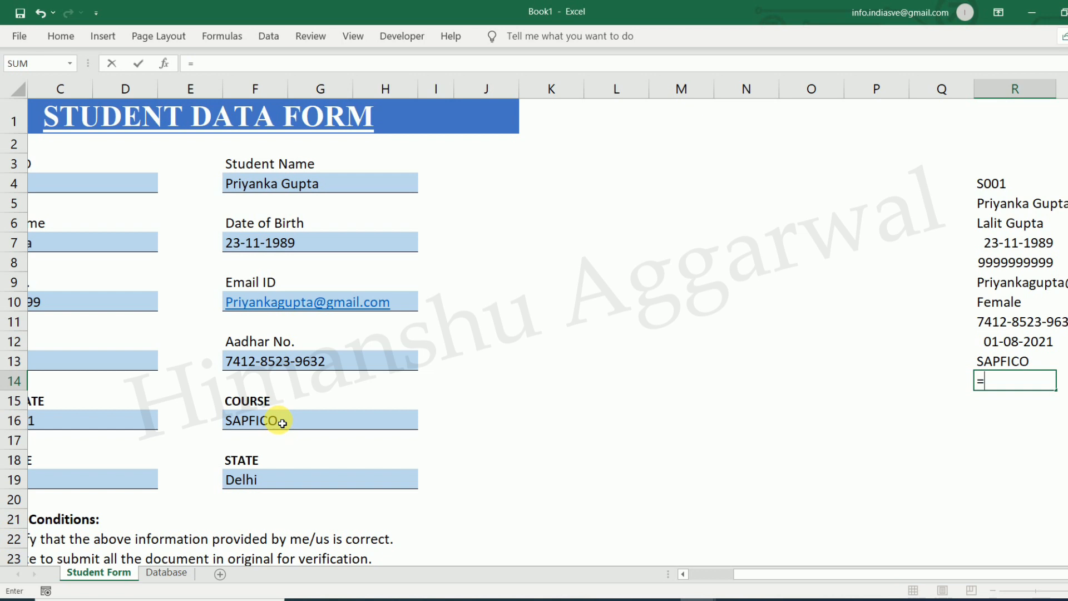
{"action": "left_click", "coordinate": [119, 462]}
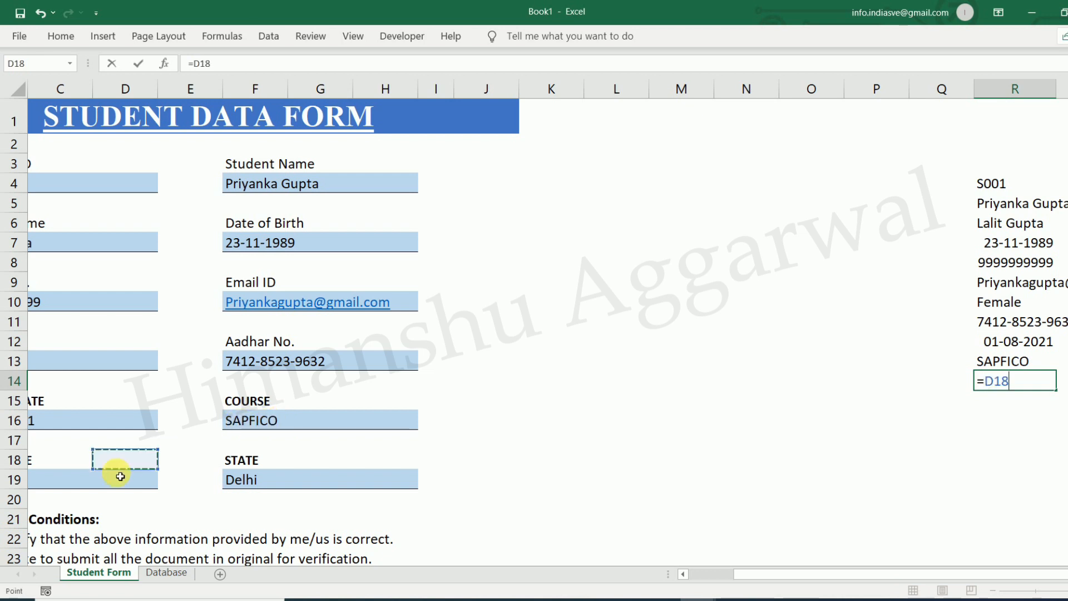
{"action": "left_click", "coordinate": [69, 476]}
{"action": "key", "text": "Return"}
{"action": "type", "text": "="}
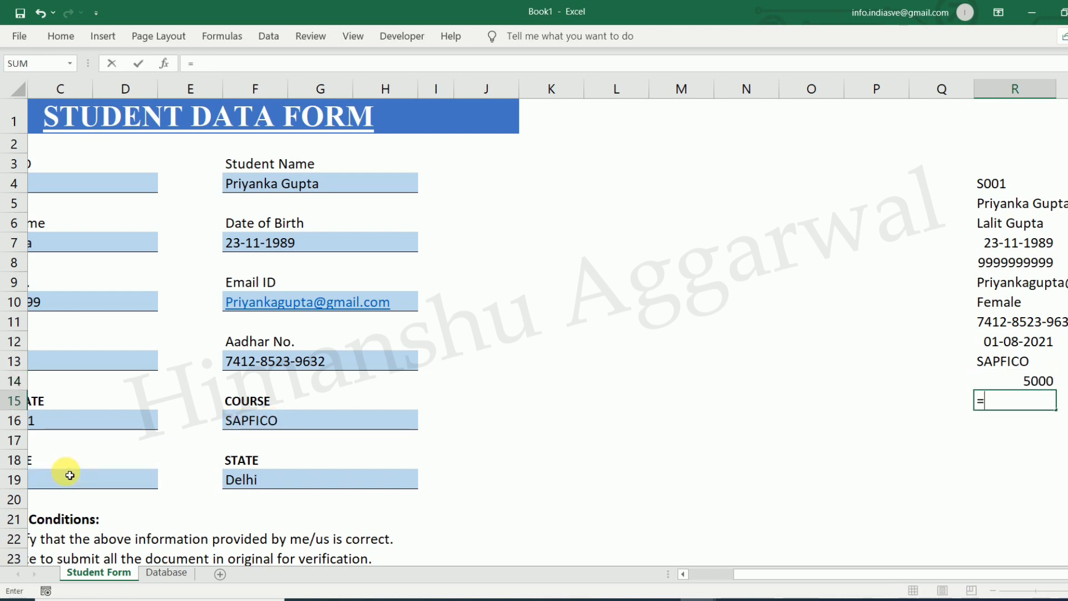
{"action": "left_click", "coordinate": [278, 483]}
{"action": "key", "text": "Return"}
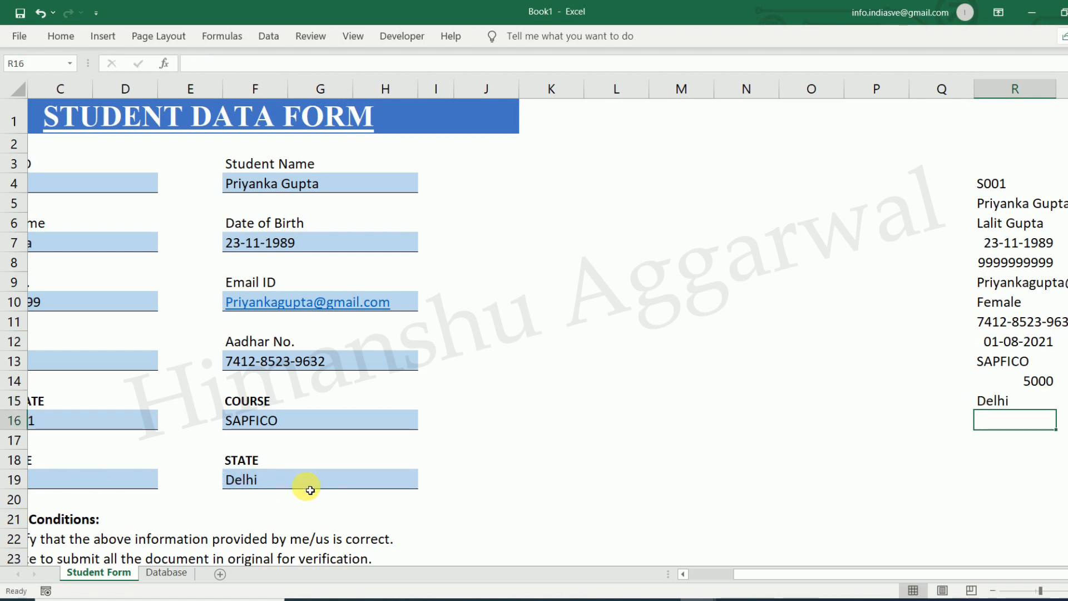
Left-align the twelve linked values in R4:R15 and scroll back toward column A
{"action": "left_click_drag", "start_coordinate": [996, 184], "coordinate": [1026, 401]}
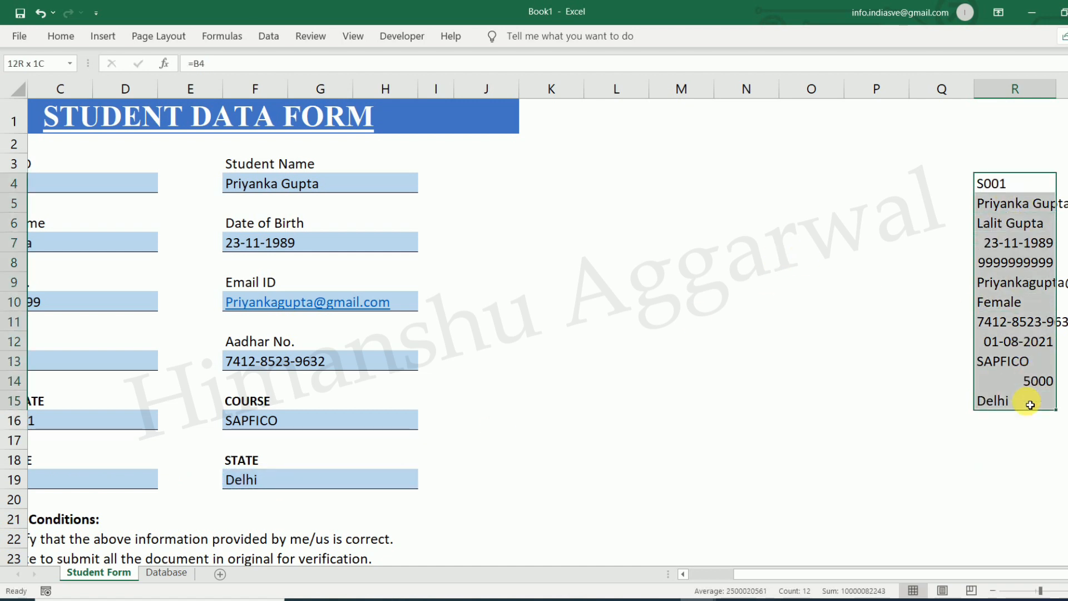
{"action": "left_click", "coordinate": [67, 37]}
{"action": "left_click", "coordinate": [312, 88]}
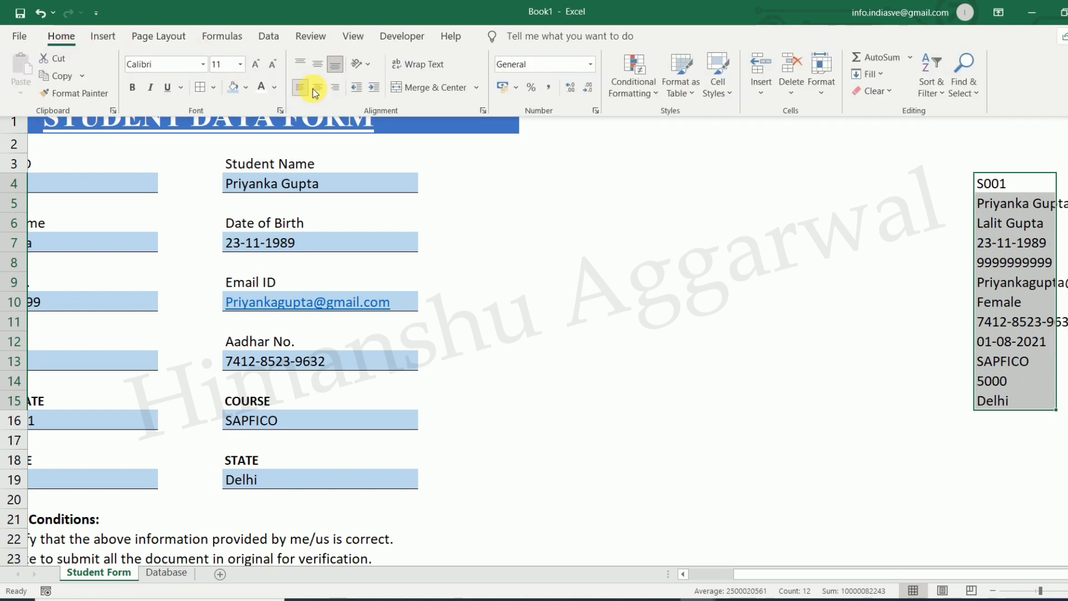
{"action": "left_click", "coordinate": [961, 285]}
{"action": "mouse_move", "coordinate": [829, 576]}
{"action": "left_mouse_down"}
{"action": "mouse_move", "coordinate": [725, 575]}
{"action": "mouse_move", "coordinate": [991, 555]}
{"action": "mouse_move", "coordinate": [818, 587]}
{"action": "left_mouse_up"}
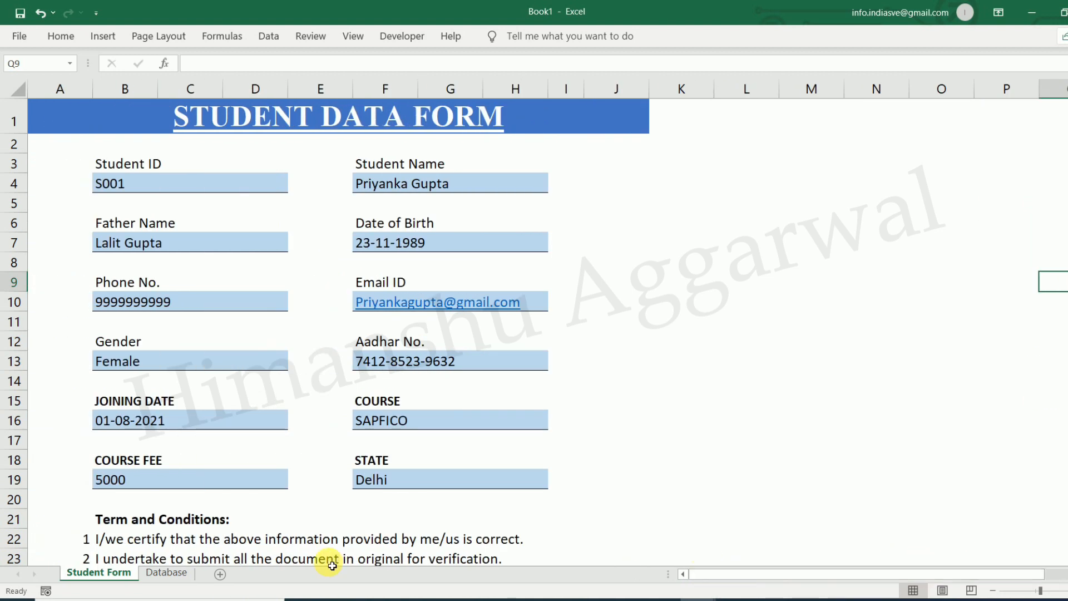
{"action": "left_click", "coordinate": [166, 573]}
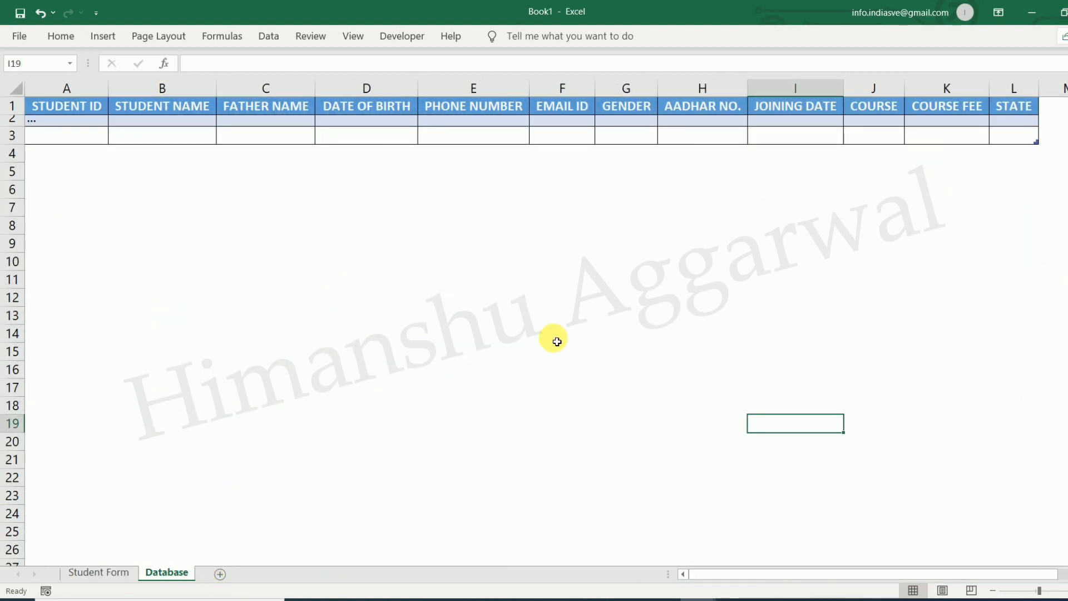
{"action": "left_click", "coordinate": [91, 573]}
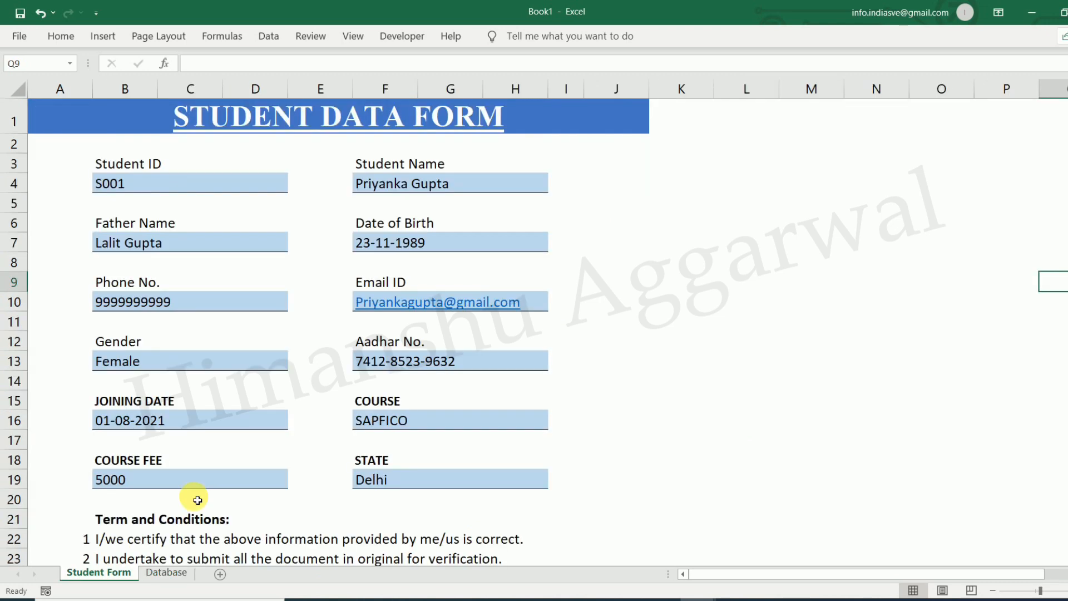
{"action": "left_click", "coordinate": [852, 245]}
{"action": "scroll", "coordinate": [692, 328], "scroll_direction": "down", "scroll_amount": 2}
{"action": "scroll", "coordinate": [754, 329], "scroll_direction": "up", "scroll_amount": 2}
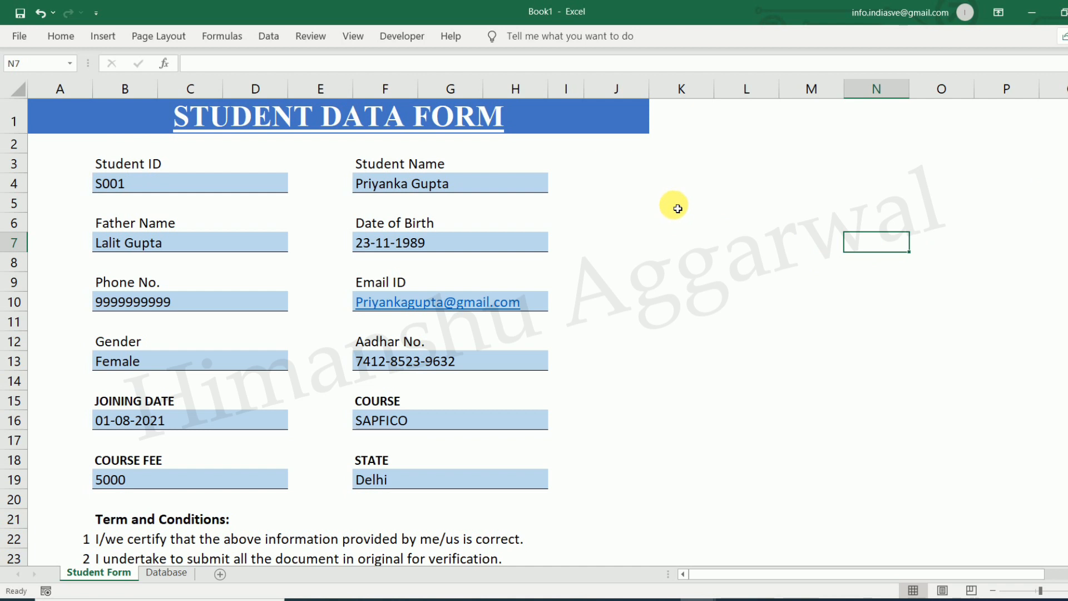
{"action": "left_click_drag", "start_coordinate": [746, 572], "coordinate": [684, 572]}
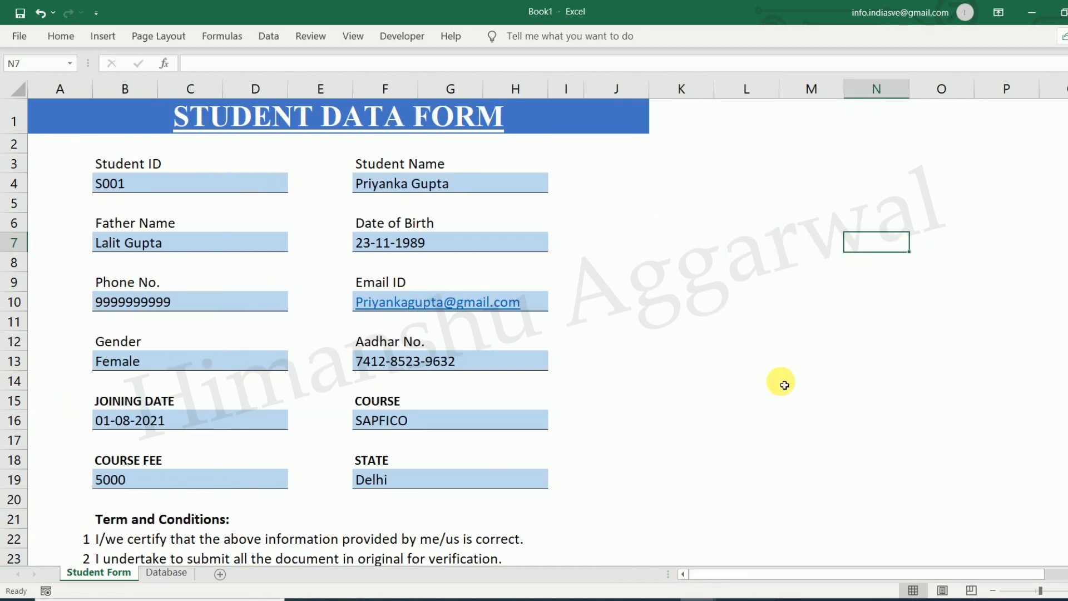
Record a new macro named SaveForm, shortcut Ctrl+Shift+S, stored in This Workbook
{"action": "left_click", "coordinate": [361, 36]}
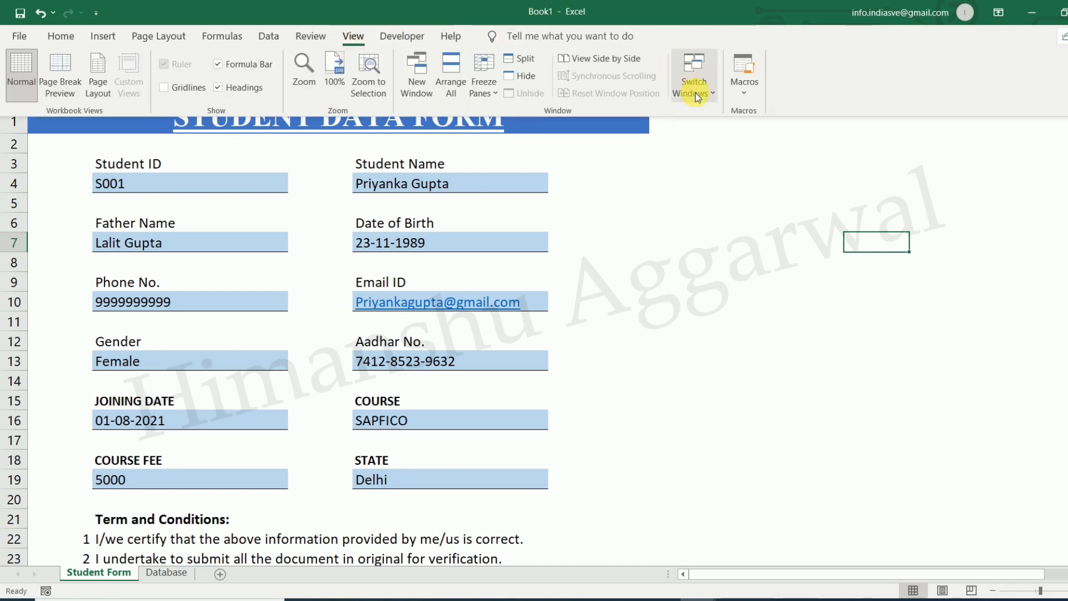
{"action": "left_click", "coordinate": [745, 99]}
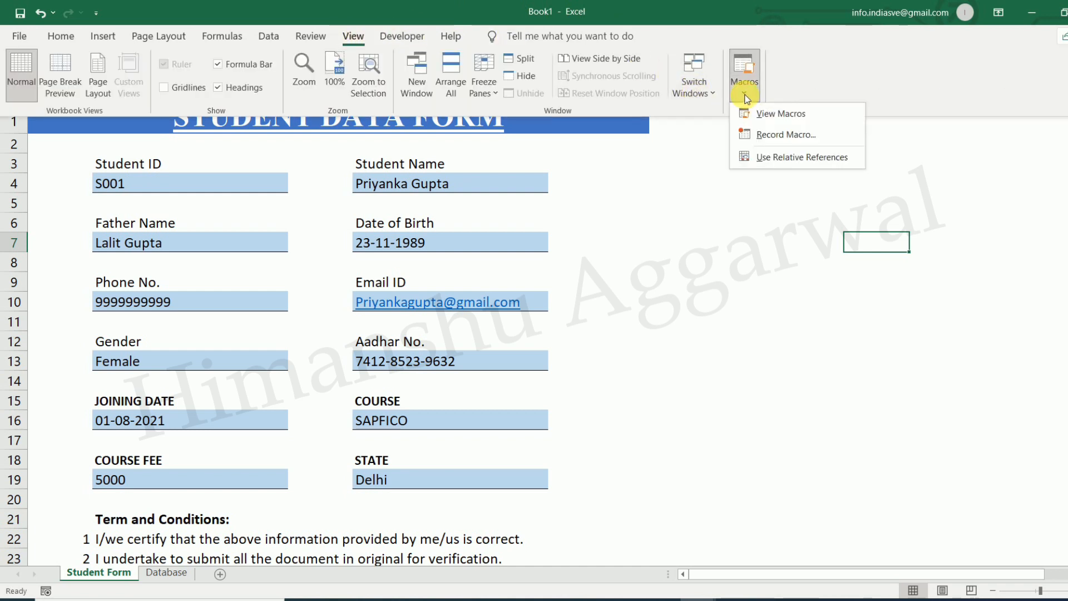
{"action": "left_click", "coordinate": [793, 134]}
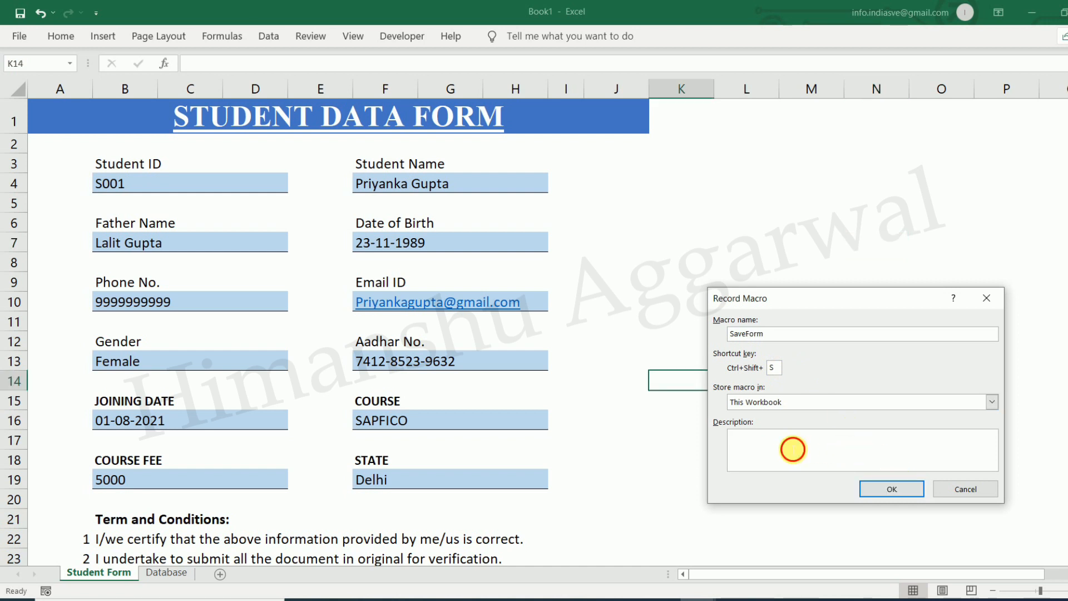
{"action": "left_click", "coordinate": [904, 490]}
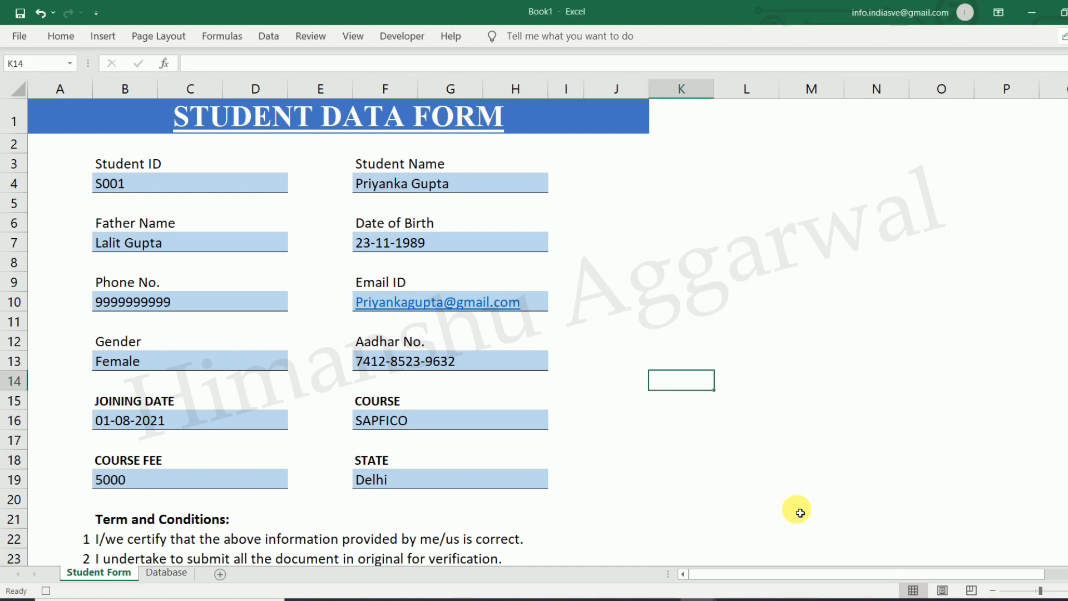
Copy the twelve linked values in R4:R15
{"action": "left_click_drag", "start_coordinate": [760, 577], "coordinate": [805, 577]}
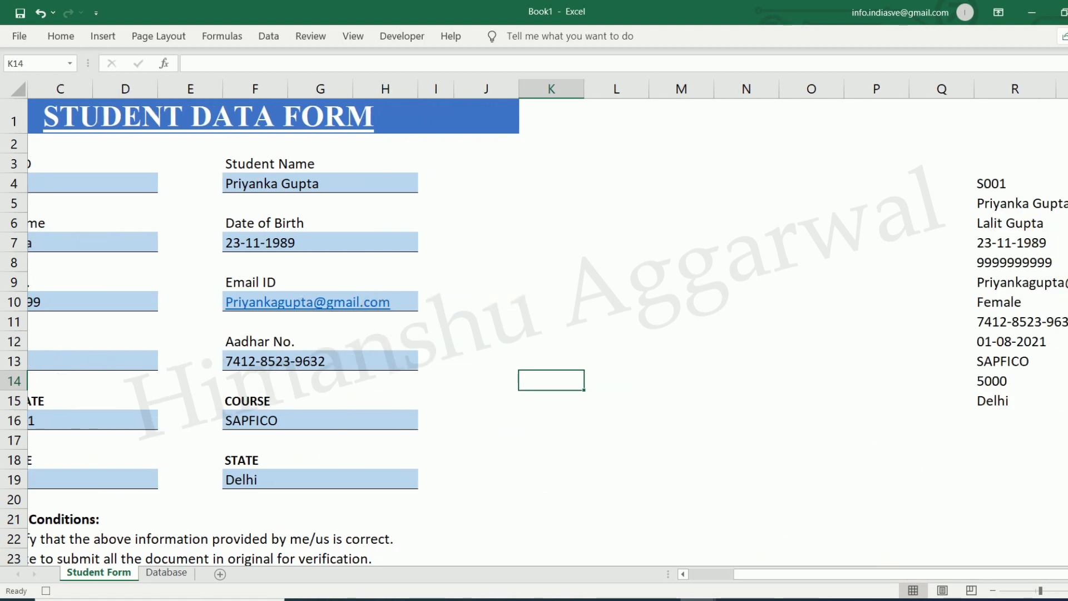
{"action": "scroll", "coordinate": [534, 328], "scroll_direction": "right", "scroll_amount": 5}
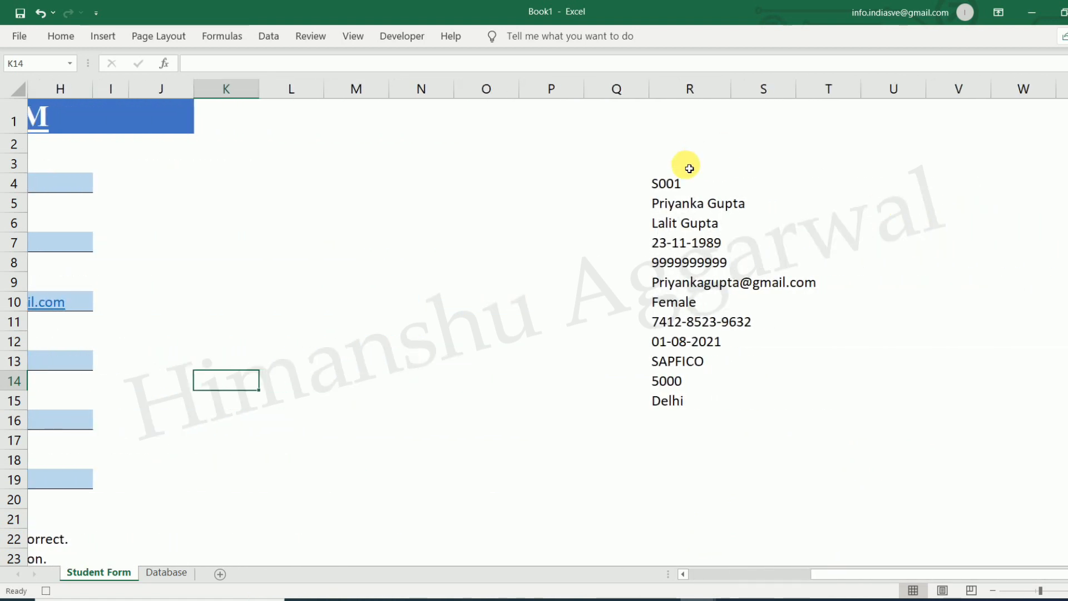
{"action": "left_click", "coordinate": [683, 186]}
{"action": "left_click_drag", "start_coordinate": [683, 185], "coordinate": [690, 396]}
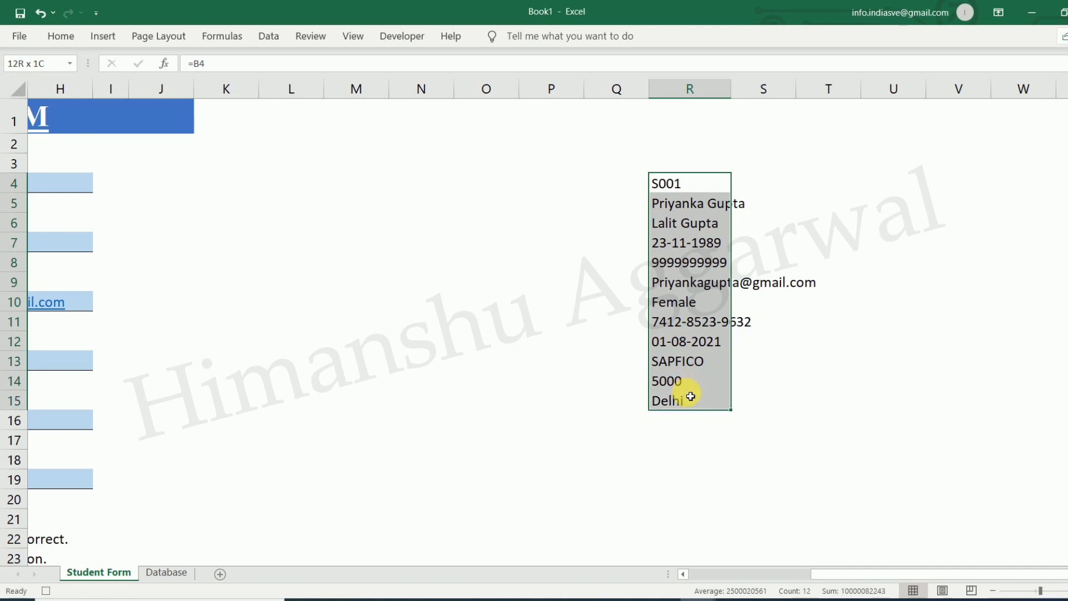
{"action": "key", "text": "ctrl+c"}
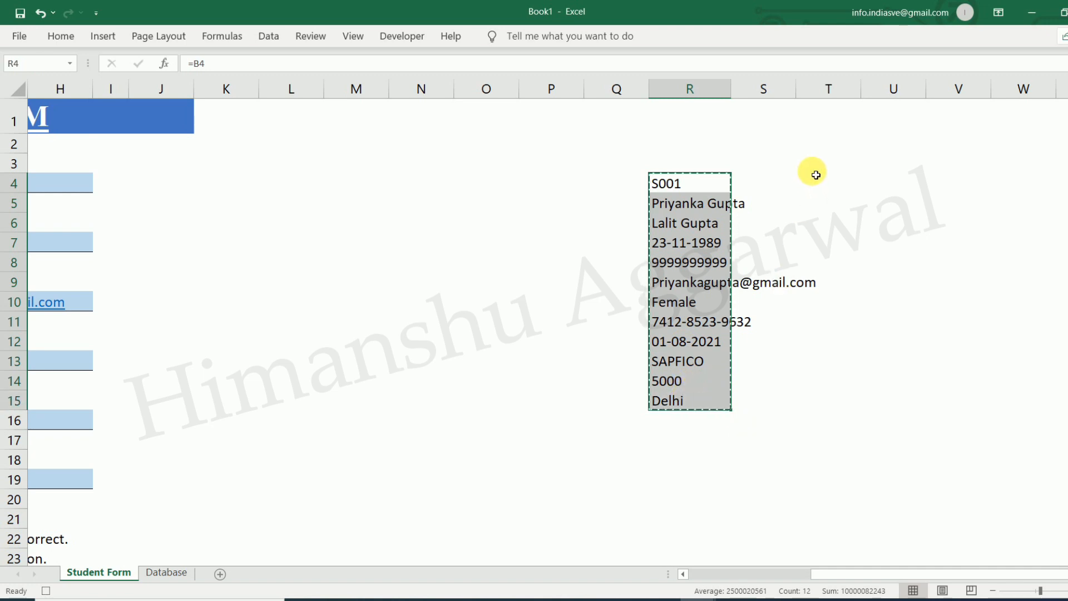
Paste them as values only into T4:T15 using Paste Special
{"action": "left_click", "coordinate": [844, 180]}
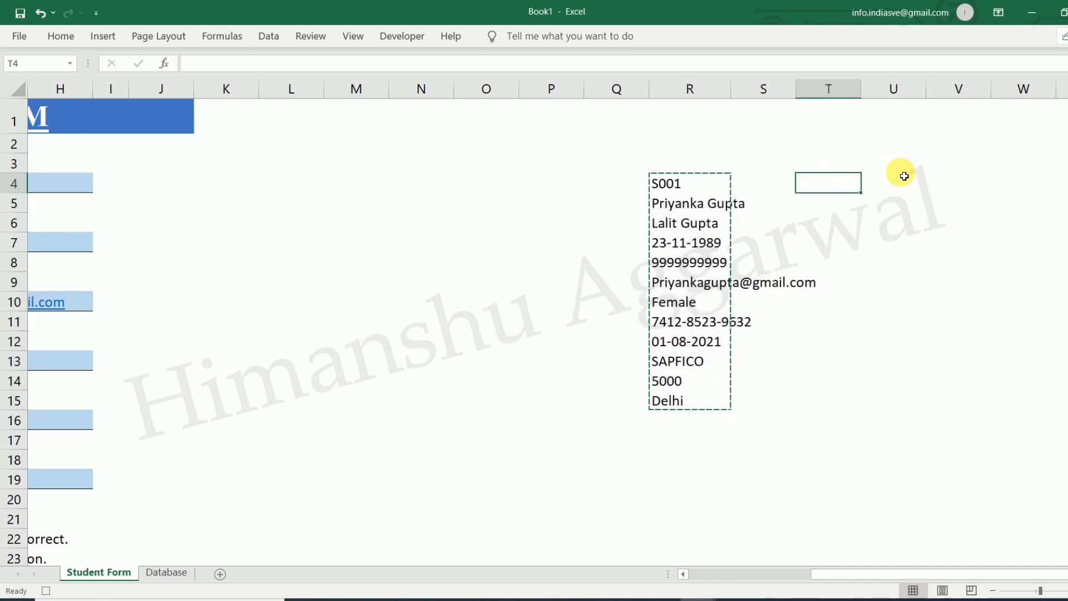
{"action": "left_click", "coordinate": [890, 166]}
{"action": "left_click", "coordinate": [837, 170]}
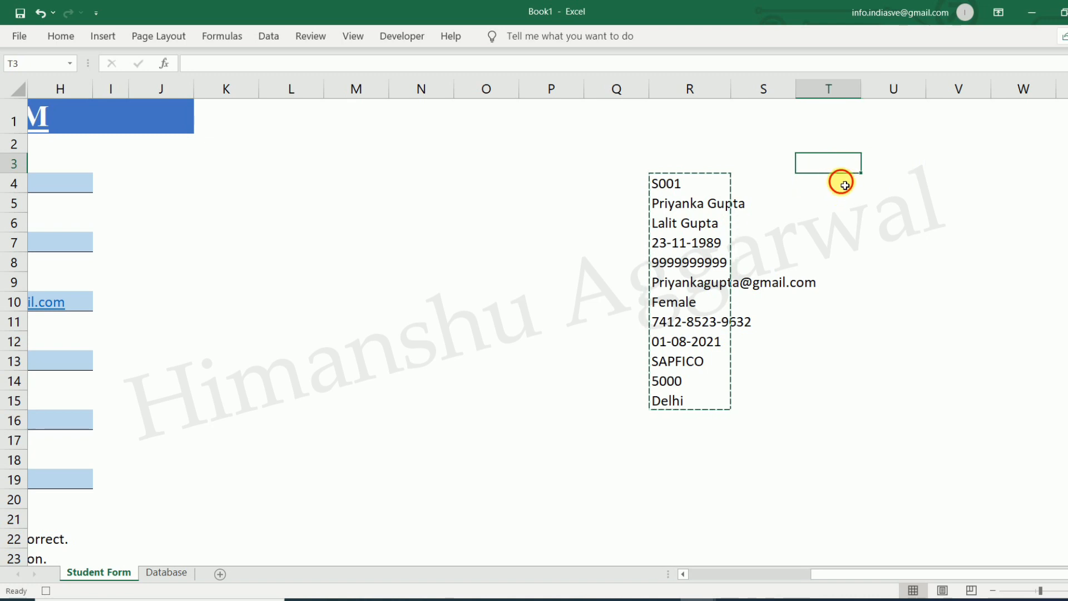
{"action": "left_click", "coordinate": [840, 181]}
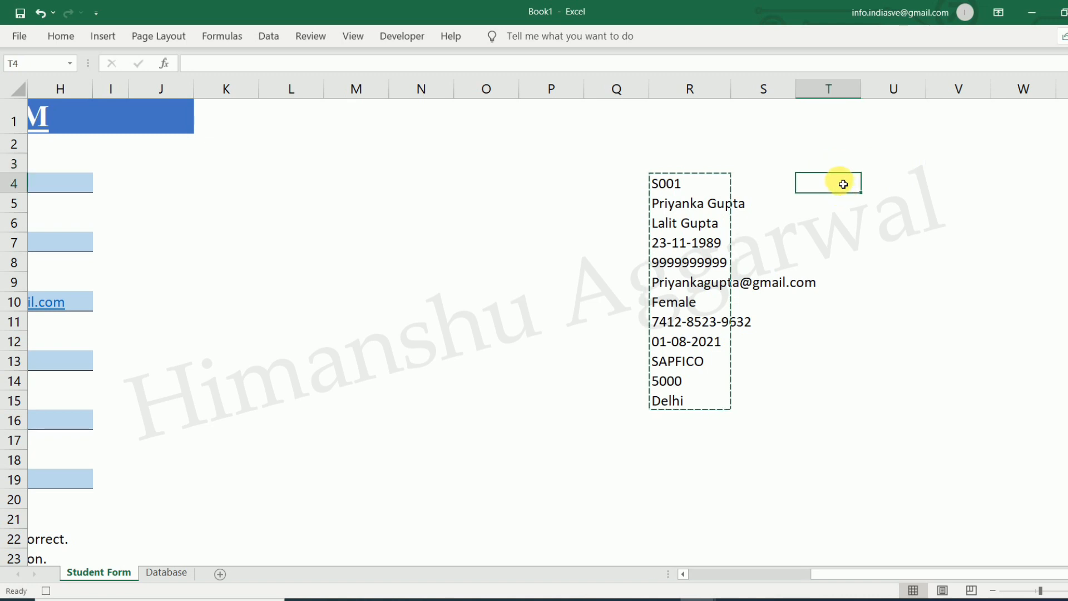
{"action": "left_click", "coordinate": [62, 36]}
{"action": "left_click", "coordinate": [22, 96]}
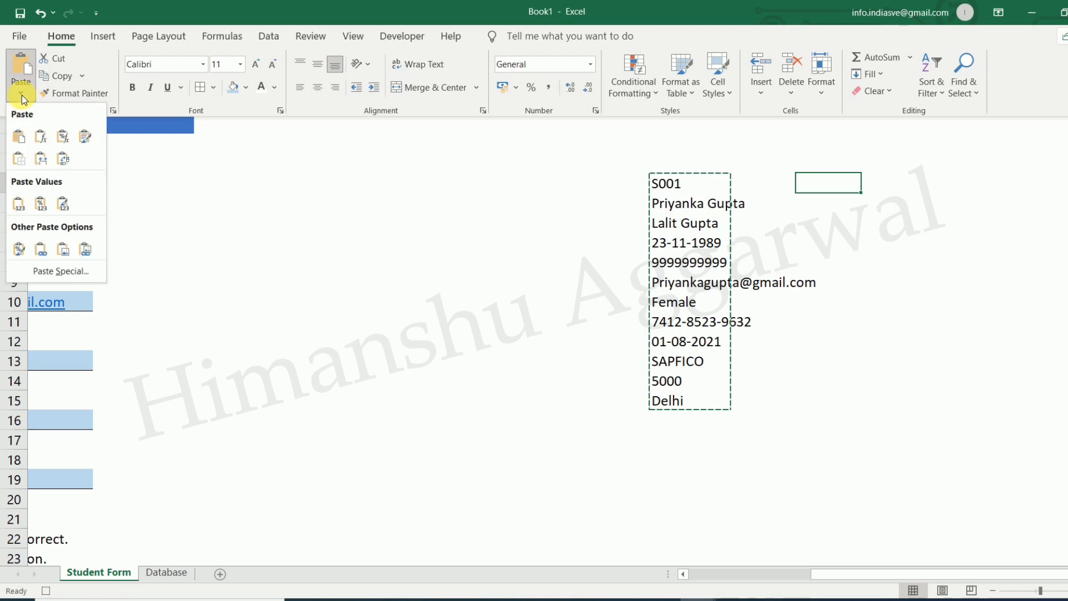
{"action": "left_click", "coordinate": [60, 271]}
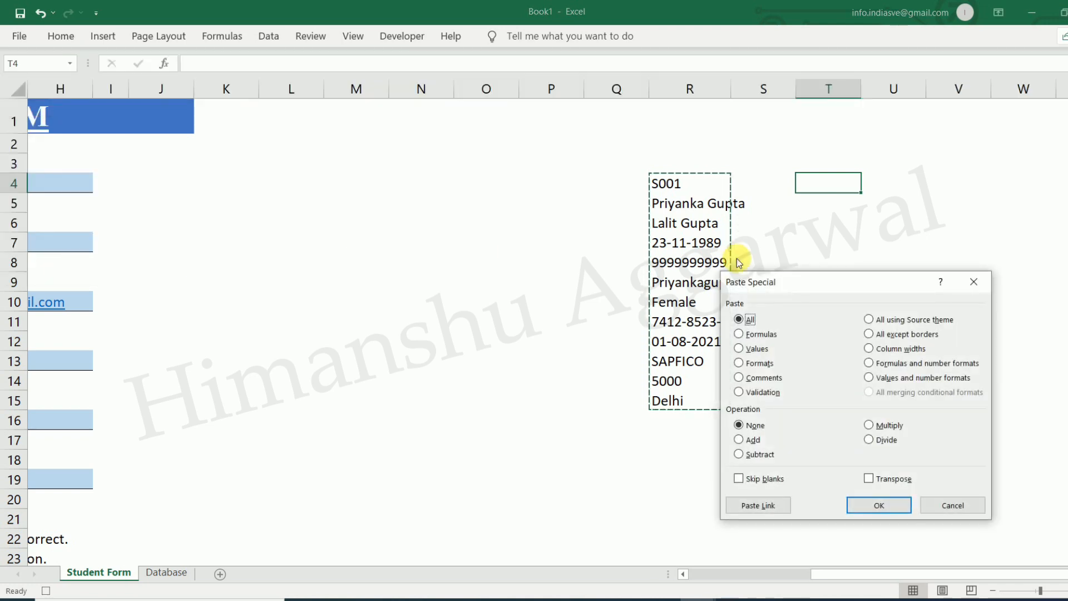
{"action": "left_click", "coordinate": [897, 502]}
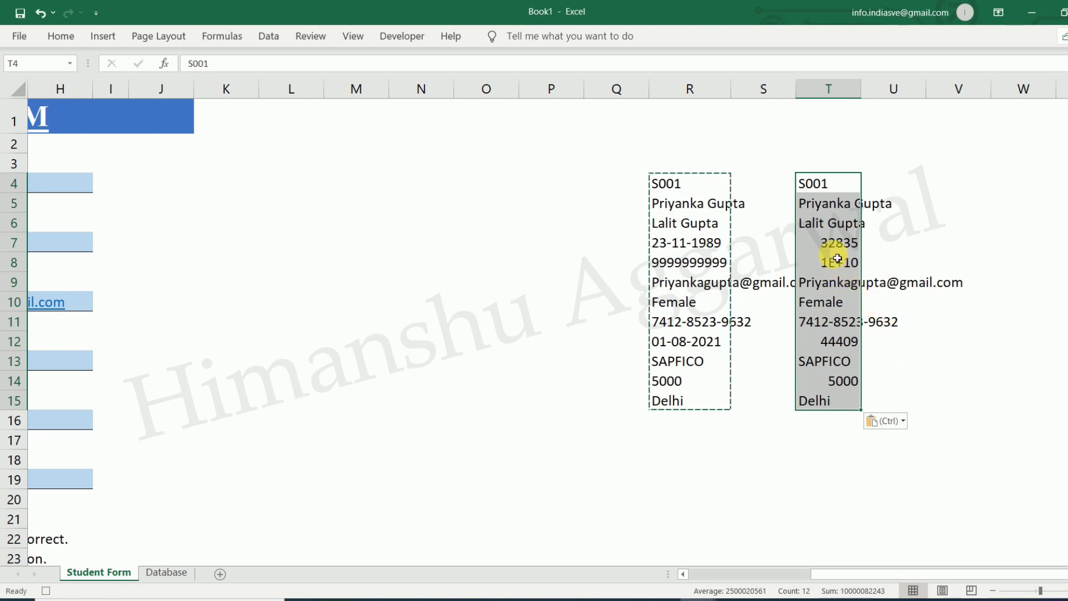
{"action": "left_click", "coordinate": [832, 247]}
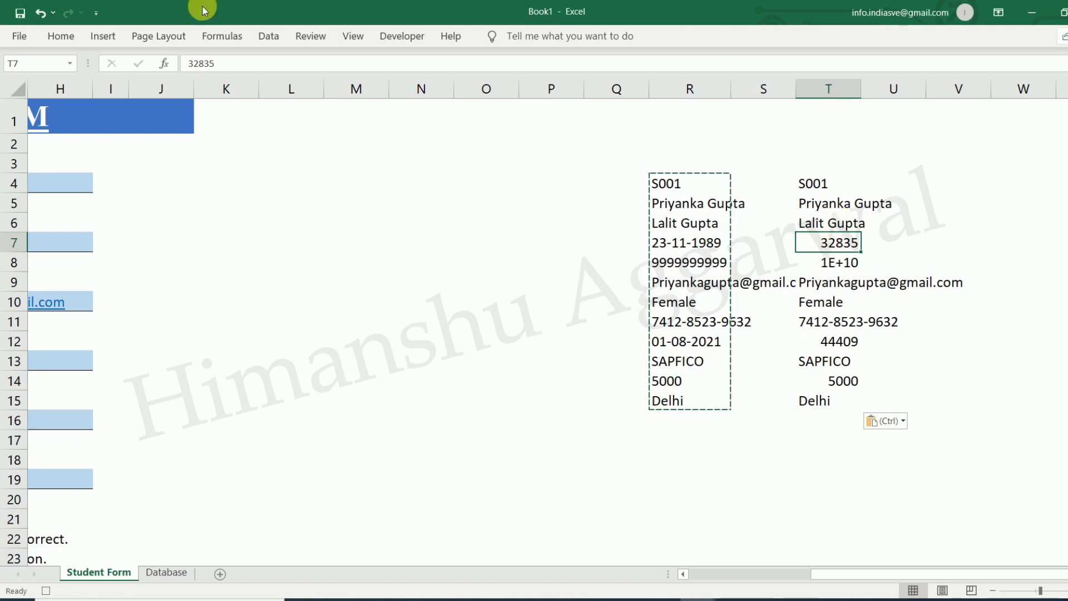
Format T7 as Short Date so it shows 23-11-1989
{"action": "left_click", "coordinate": [73, 40]}
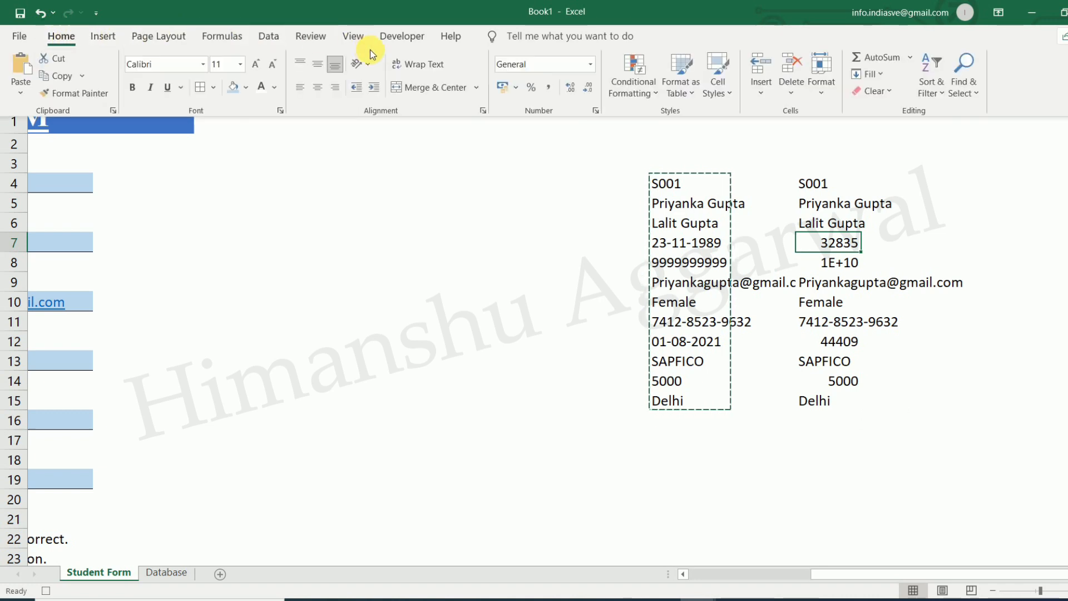
{"action": "left_click", "coordinate": [591, 65]}
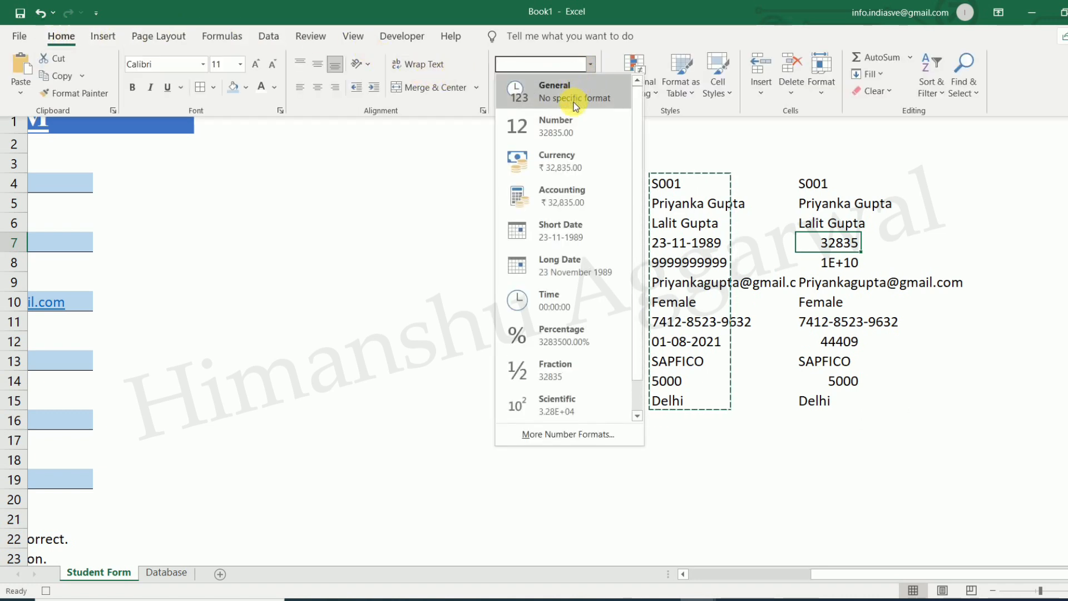
{"action": "left_click", "coordinate": [585, 238]}
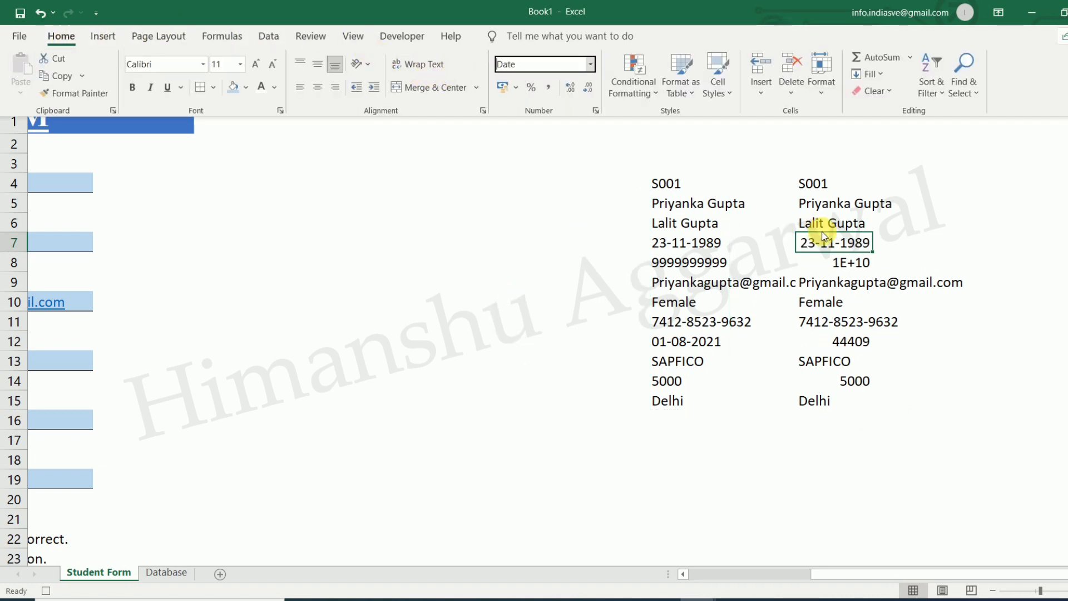
{"action": "left_click", "coordinate": [852, 264]}
{"action": "left_click", "coordinate": [852, 264]}
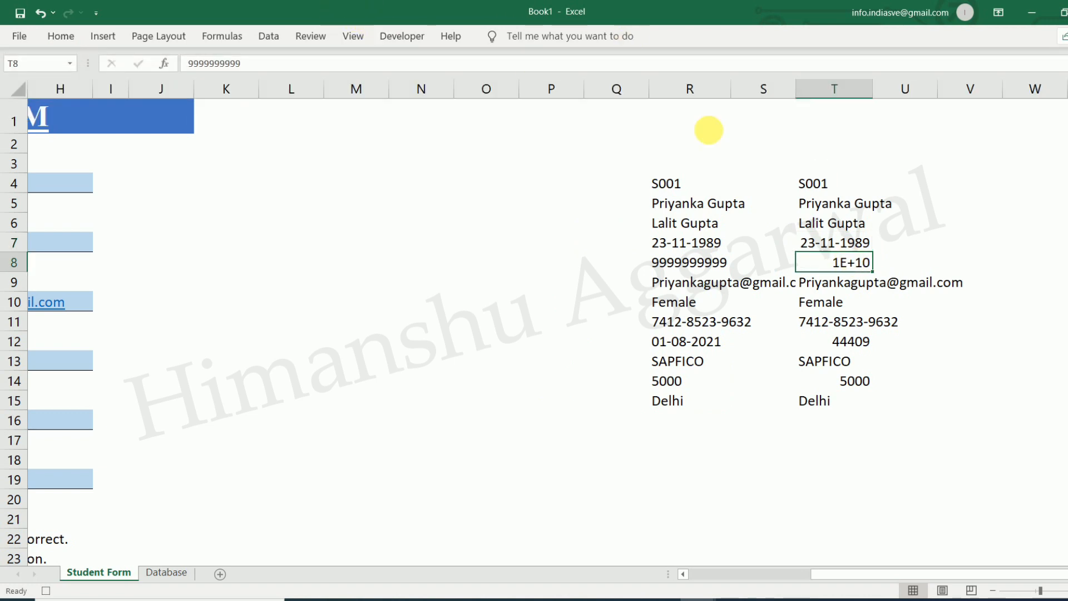
Format T12 as Short Date (01-08-2021), then copy T4:T15
{"action": "left_click", "coordinate": [840, 341]}
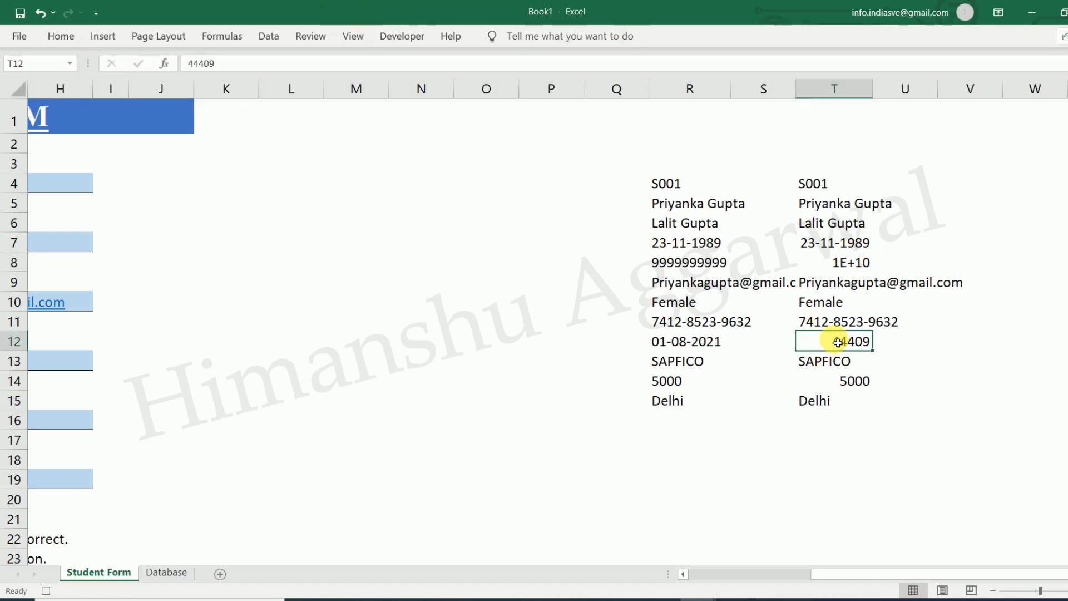
{"action": "left_click", "coordinate": [62, 36]}
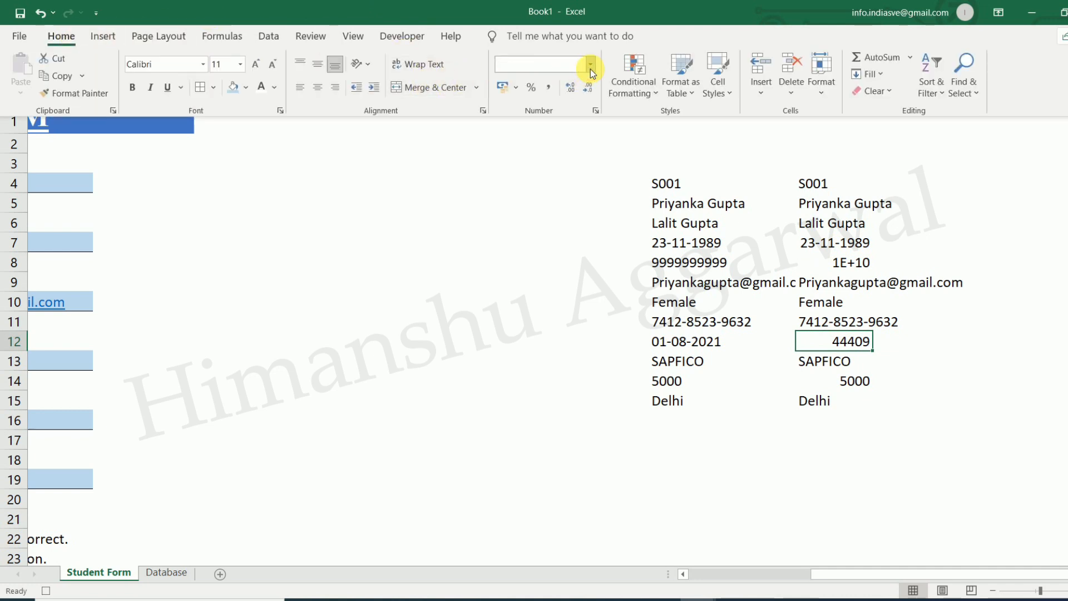
{"action": "left_click", "coordinate": [589, 67]}
{"action": "left_click", "coordinate": [572, 232]}
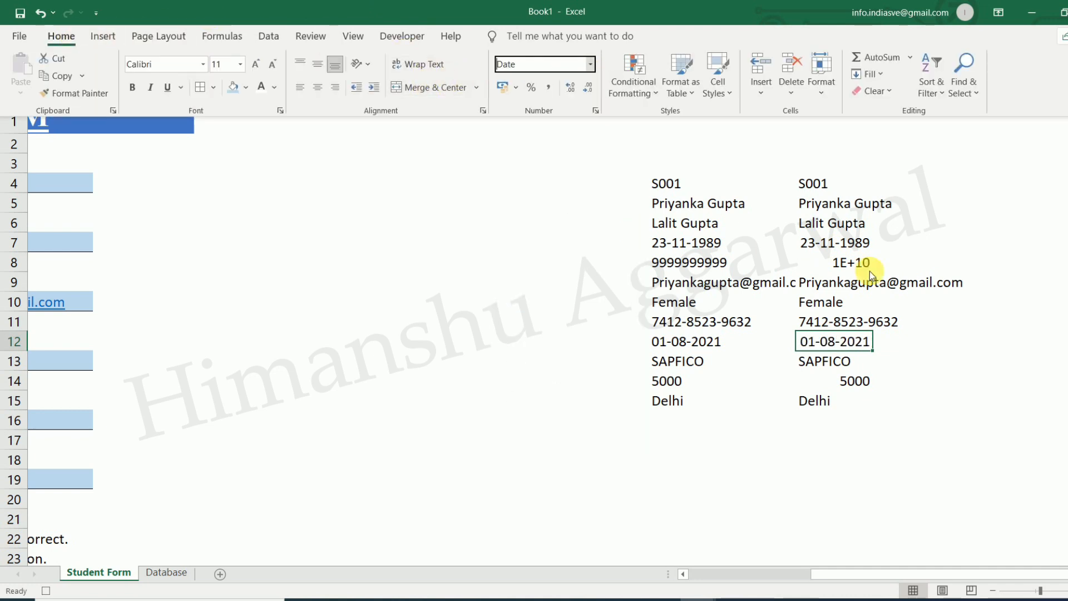
{"action": "left_click_drag", "start_coordinate": [813, 182], "coordinate": [835, 394]}
{"action": "key", "text": "ctrl+c"}
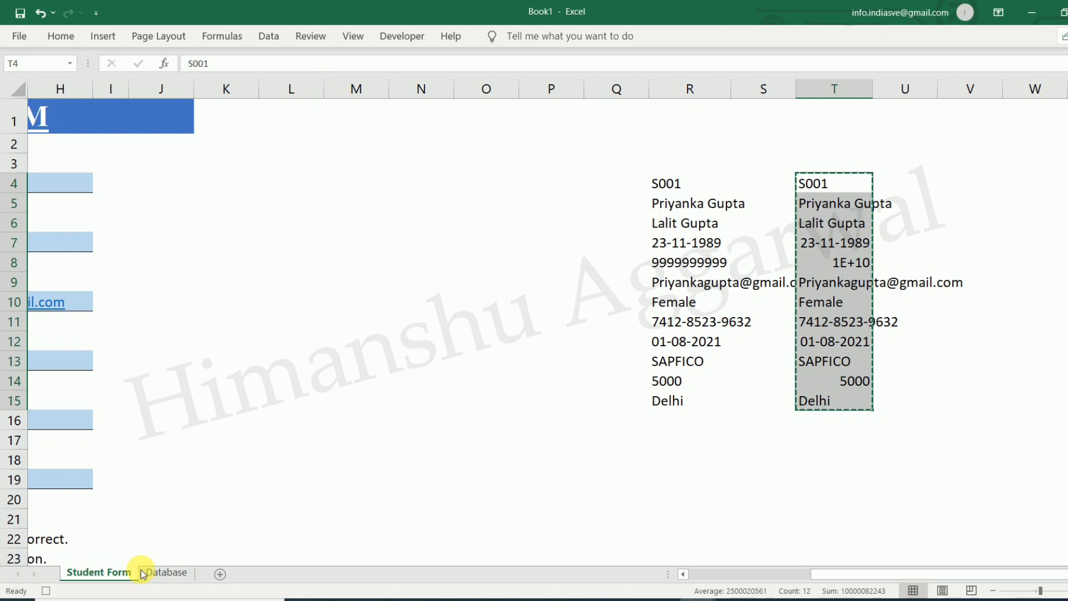
Go to cell A2 on the Database sheet and turn on Use Relative References
{"action": "left_click", "coordinate": [162, 573]}
{"action": "left_click", "coordinate": [72, 109]}
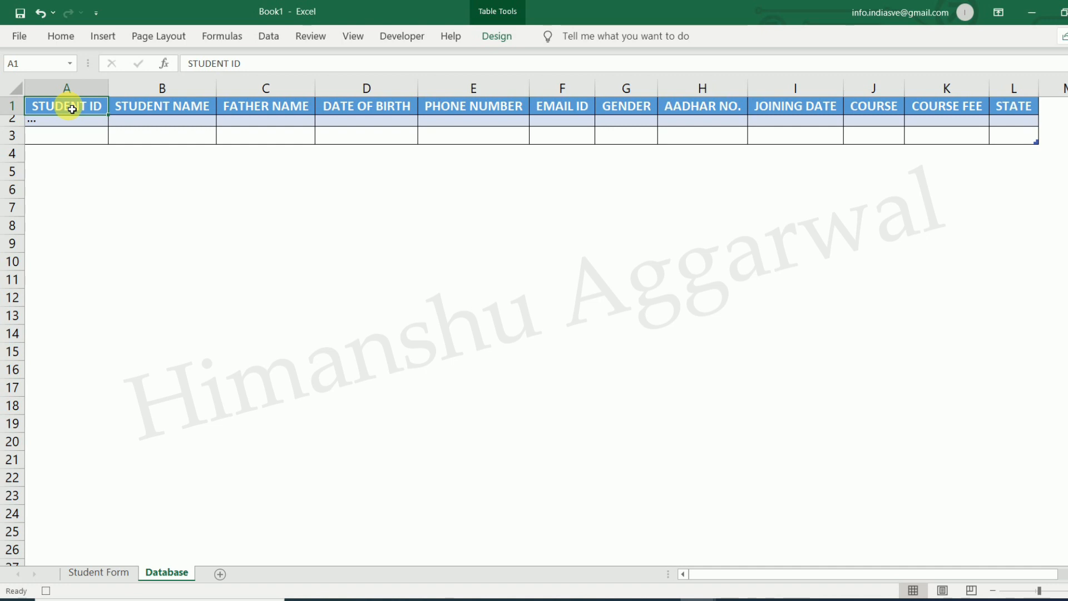
{"action": "key", "text": "Down"}
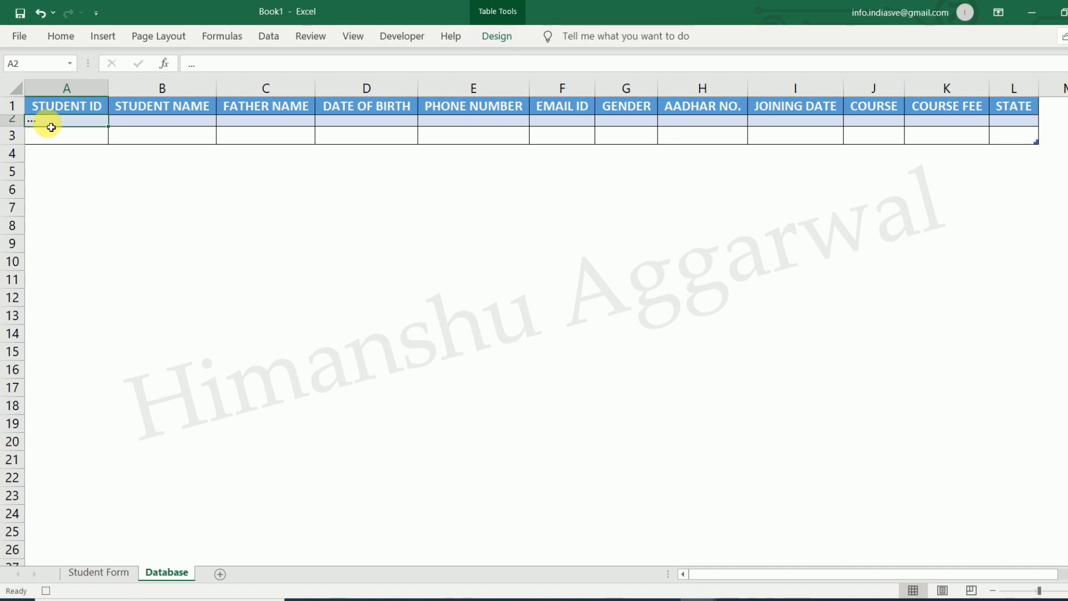
{"action": "left_click", "coordinate": [361, 36]}
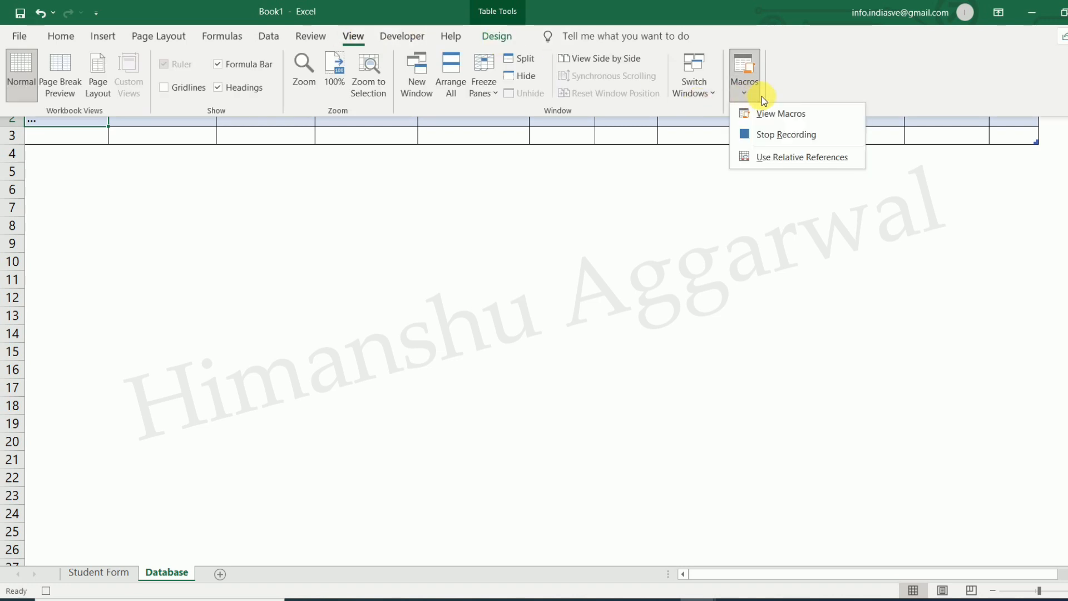
{"action": "left_click", "coordinate": [776, 157]}
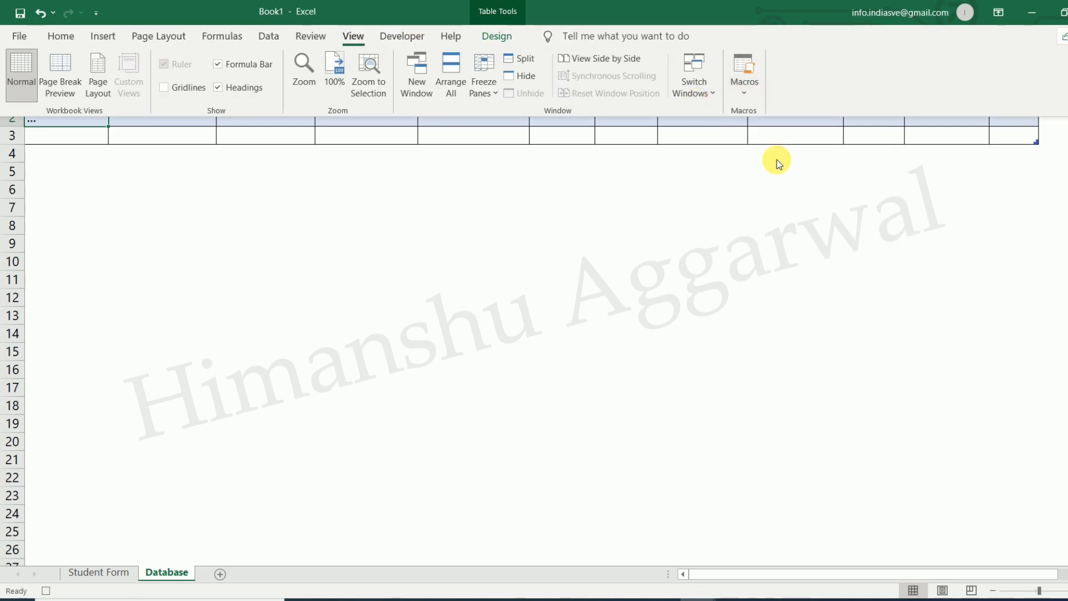
{"action": "left_click", "coordinate": [73, 126]}
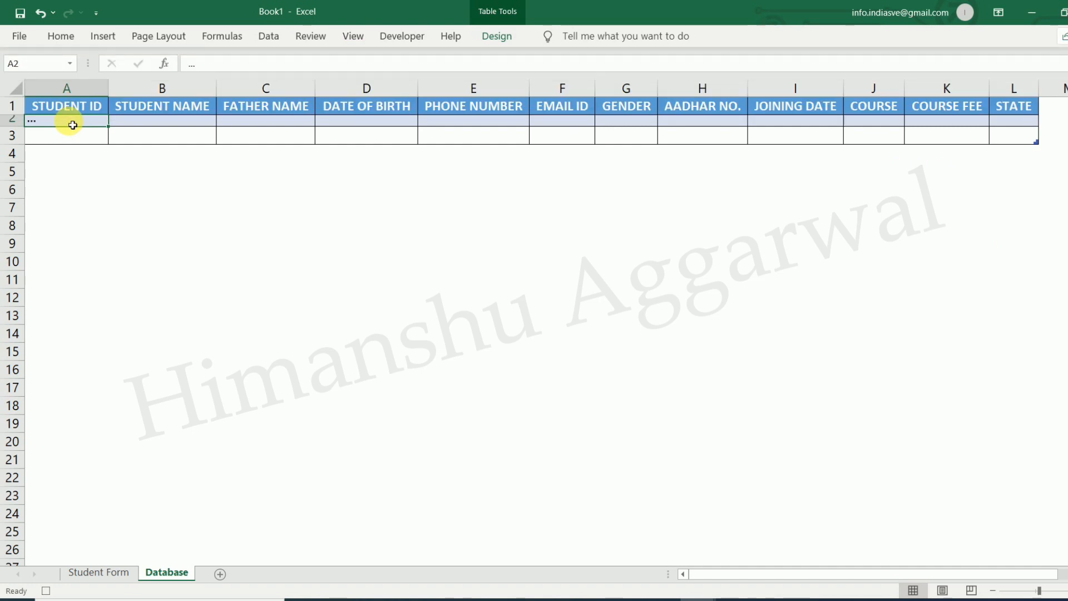
Paste the copied record transposed into Database row 3, starting at A3
{"action": "key", "text": "Return"}
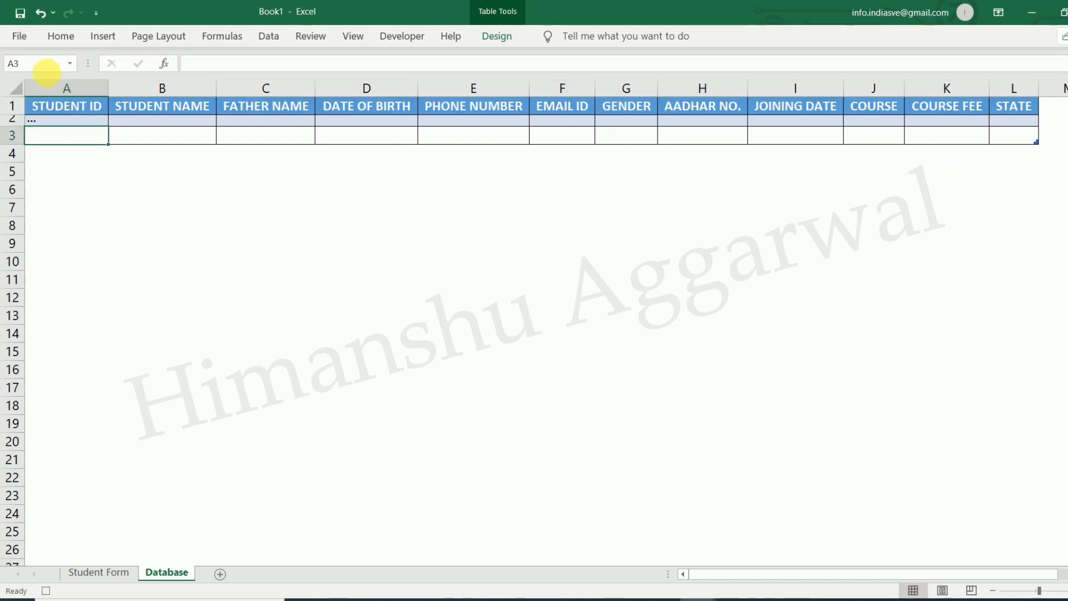
{"action": "left_click", "coordinate": [61, 35]}
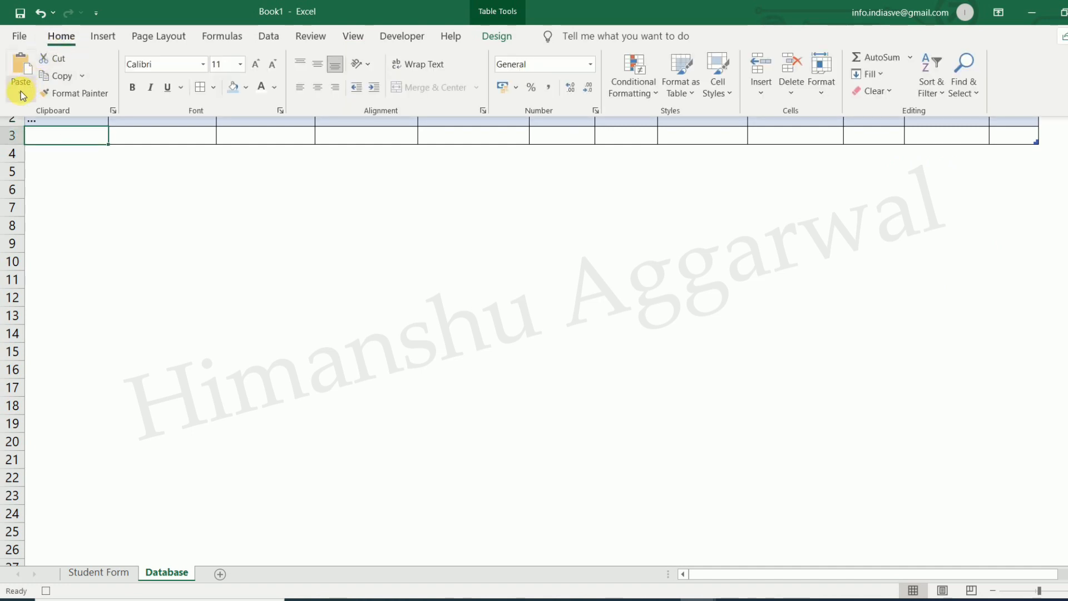
{"action": "left_click", "coordinate": [22, 94]}
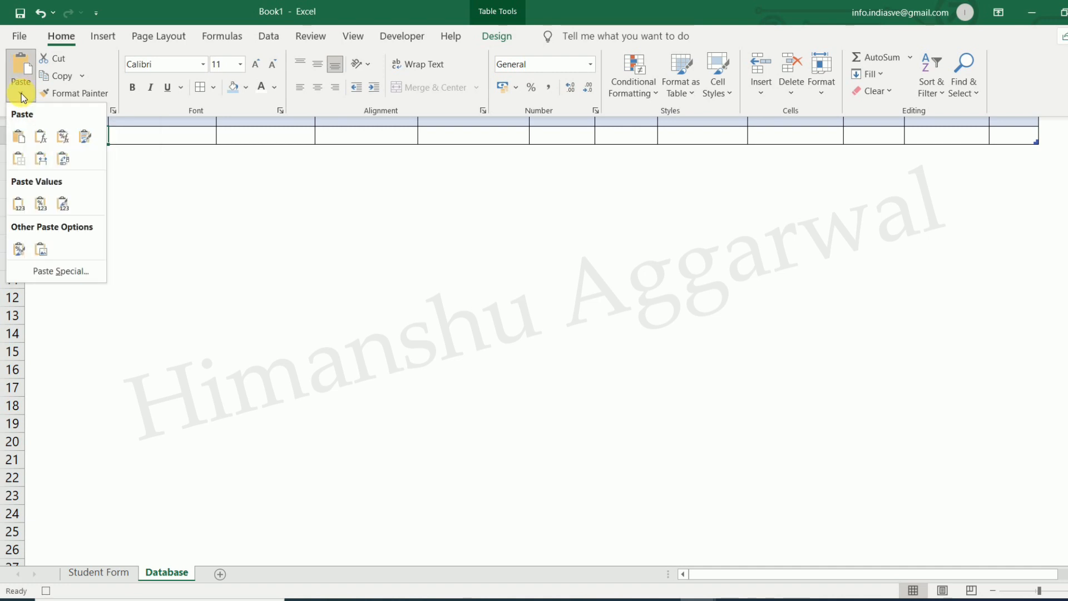
{"action": "left_click", "coordinate": [68, 269]}
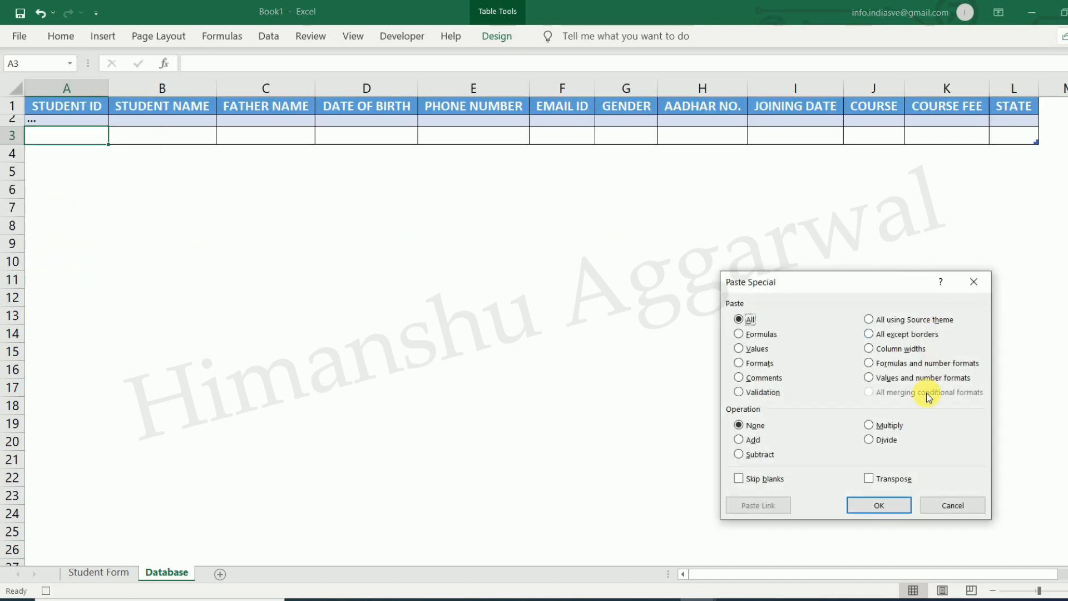
{"action": "left_click", "coordinate": [883, 505]}
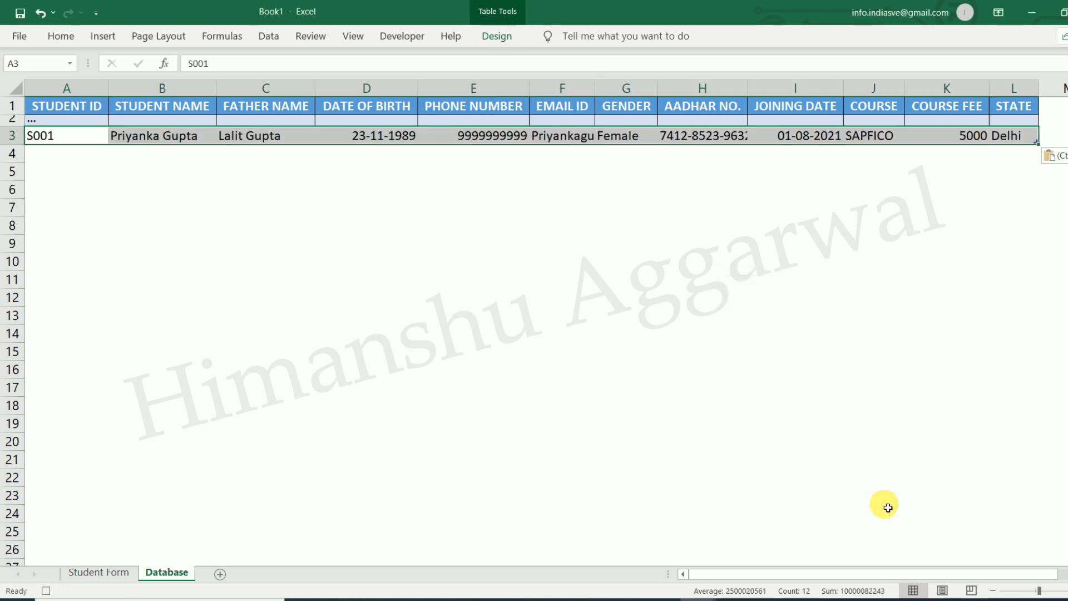
Apply All Borders to the new row and return to the Student Form sheet
{"action": "left_click", "coordinate": [72, 39]}
{"action": "left_click", "coordinate": [200, 87]}
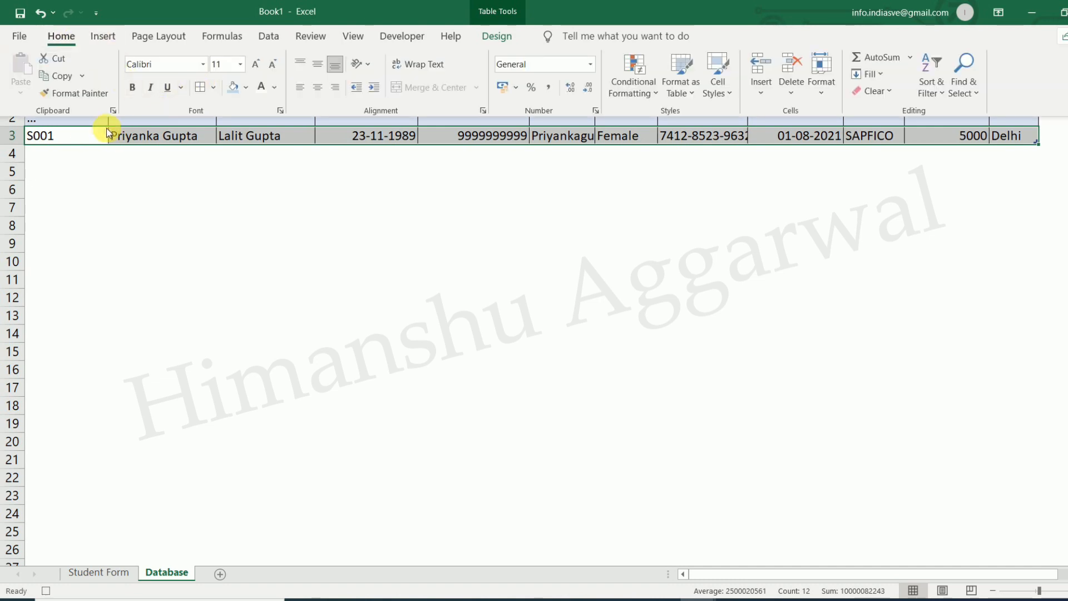
{"action": "left_click", "coordinate": [85, 133]}
{"action": "left_click", "coordinate": [85, 139]}
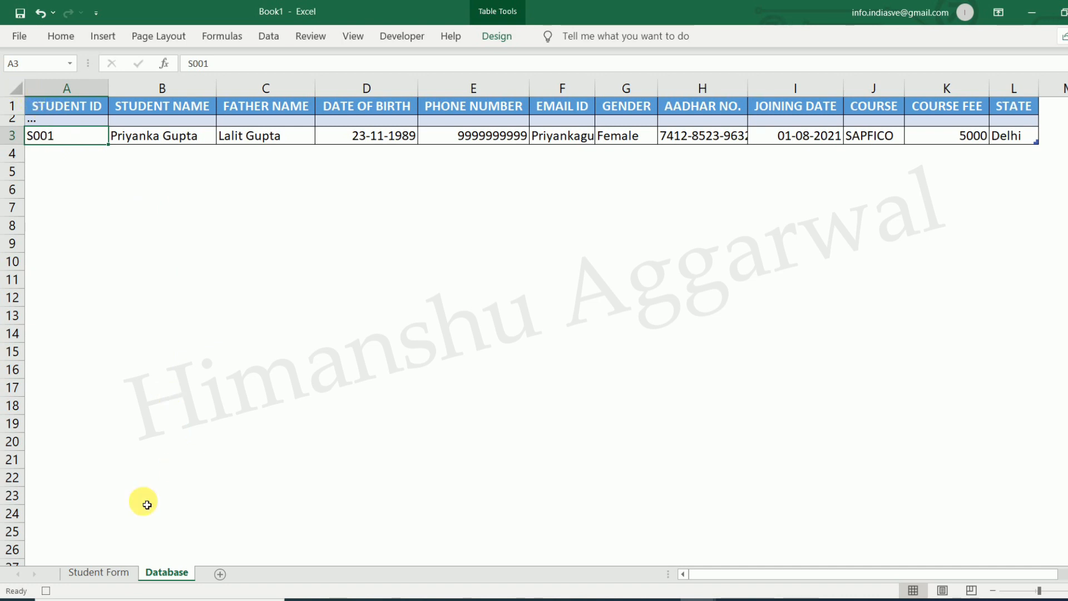
{"action": "left_click", "coordinate": [109, 574]}
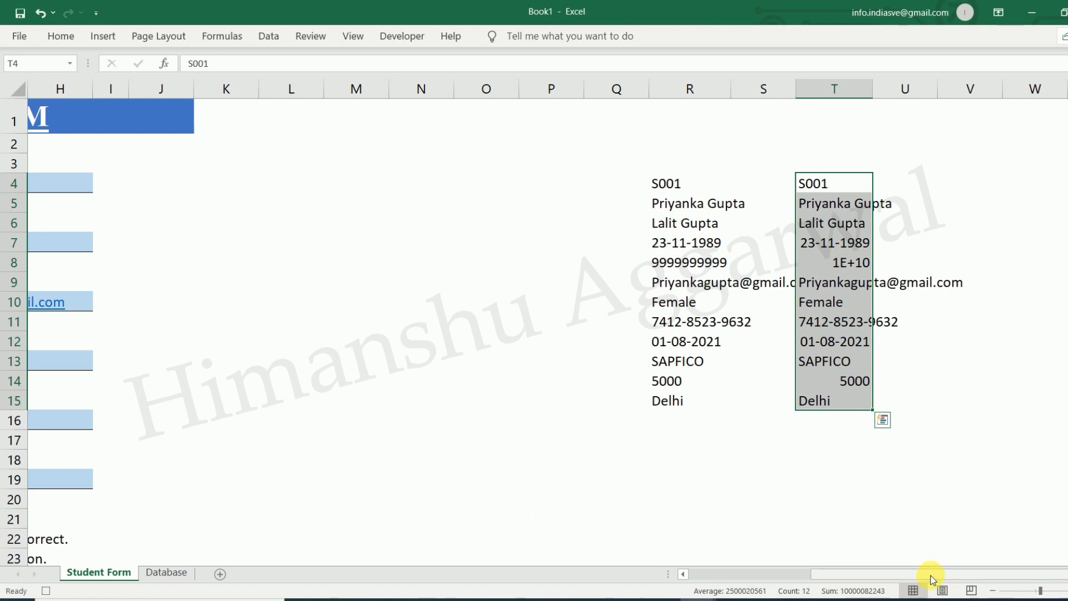
Scroll back to column A and toggle Use Relative References for the macro recording
{"action": "left_click_drag", "start_coordinate": [893, 579], "coordinate": [787, 572]}
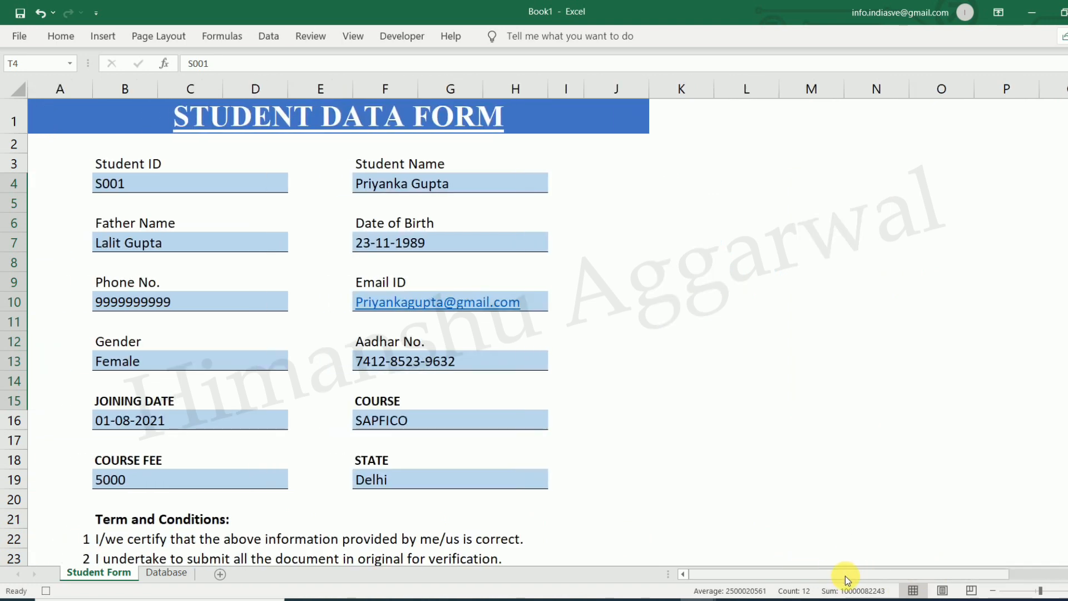
{"action": "left_click", "coordinate": [353, 35]}
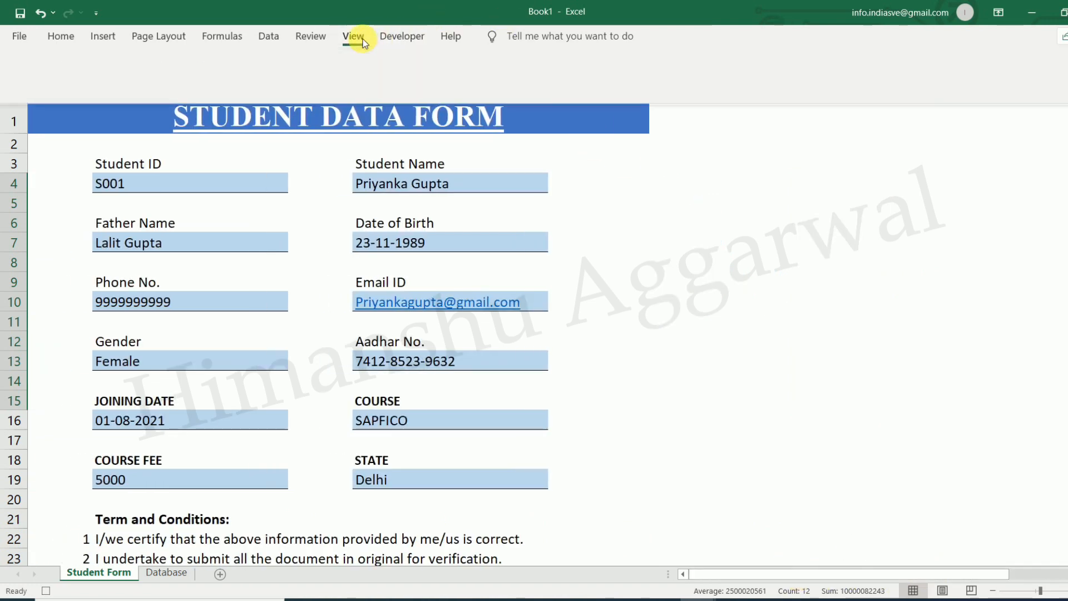
{"action": "left_click", "coordinate": [743, 93]}
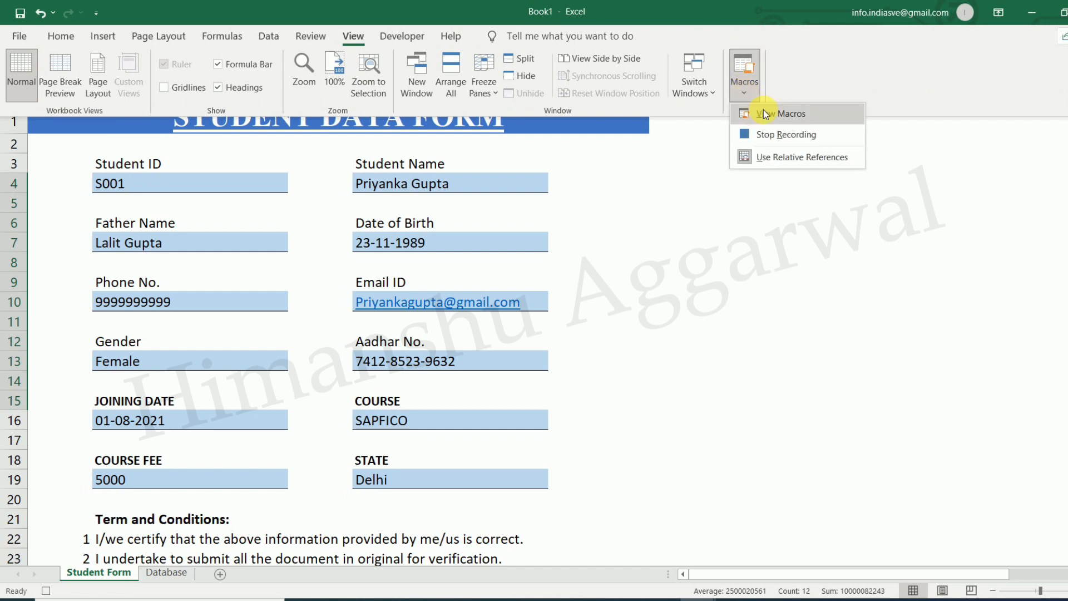
{"action": "left_click", "coordinate": [790, 159]}
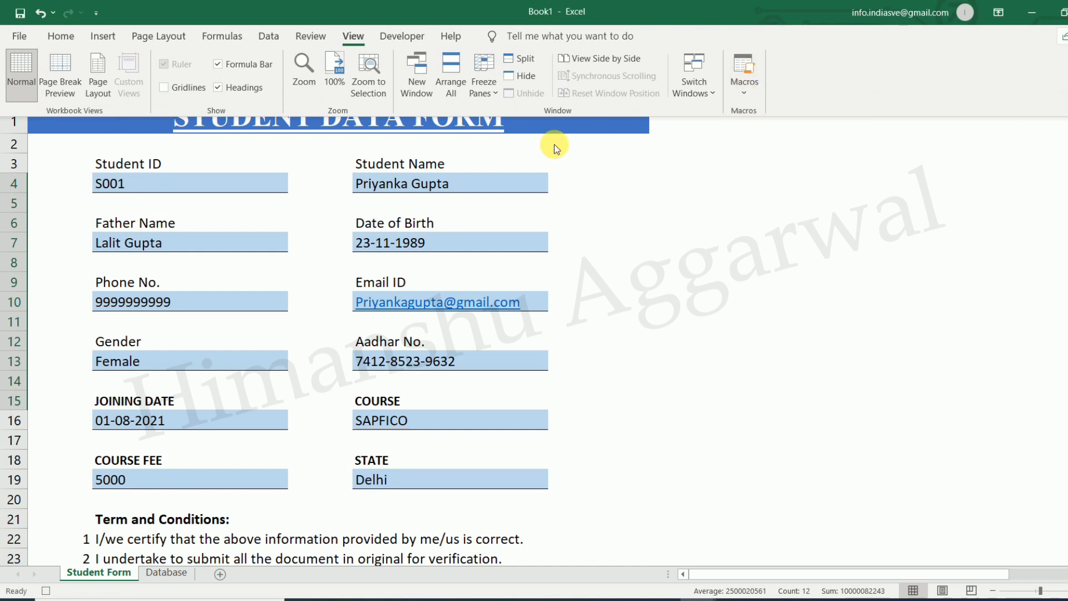
Ctrl-select the form entry cells B4, F4, B7, F7, B10, F10, B13, F13, B16, F16 and B19
{"action": "left_click", "coordinate": [196, 185]}
{"action": "left_click", "coordinate": [460, 184], "text": "ctrl"}
{"action": "left_click", "coordinate": [249, 245], "text": "ctrl"}
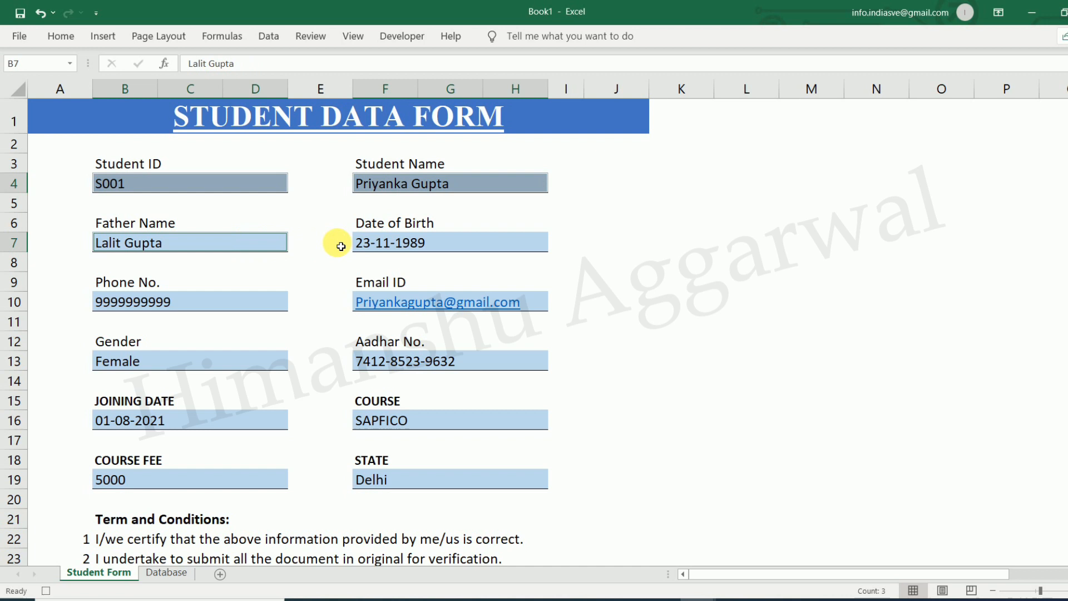
{"action": "left_click", "coordinate": [364, 245], "text": "ctrl"}
{"action": "left_click", "coordinate": [290, 300], "text": "ctrl"}
{"action": "left_click", "coordinate": [389, 303], "text": "ctrl"}
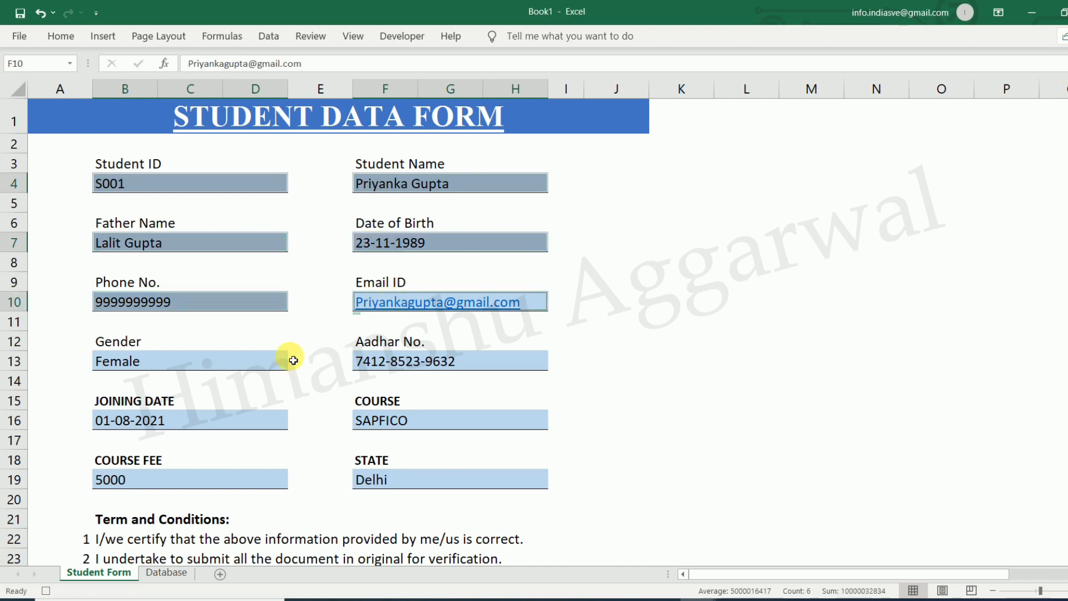
{"action": "left_click", "coordinate": [242, 360], "text": "ctrl"}
{"action": "left_click", "coordinate": [410, 366], "text": "ctrl"}
{"action": "left_click", "coordinate": [225, 426], "text": "ctrl"}
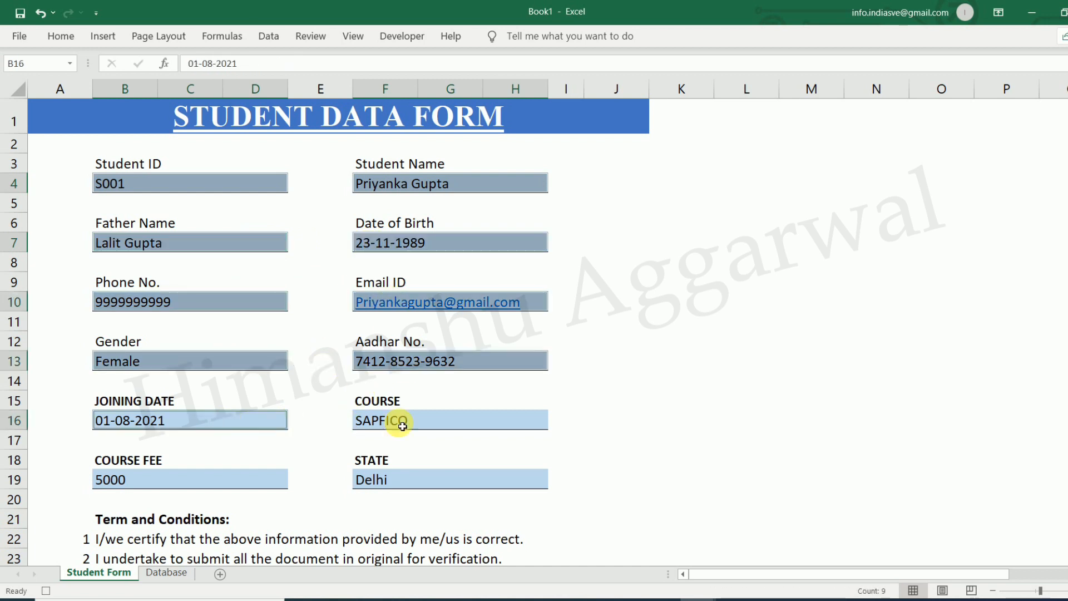
{"action": "left_click", "coordinate": [402, 426], "text": "ctrl"}
{"action": "left_click", "coordinate": [232, 478], "text": "ctrl"}
Add State cell F19 to the selection, clear all twelve entries, and return to B4
{"action": "left_click", "coordinate": [407, 482], "text": "ctrl"}
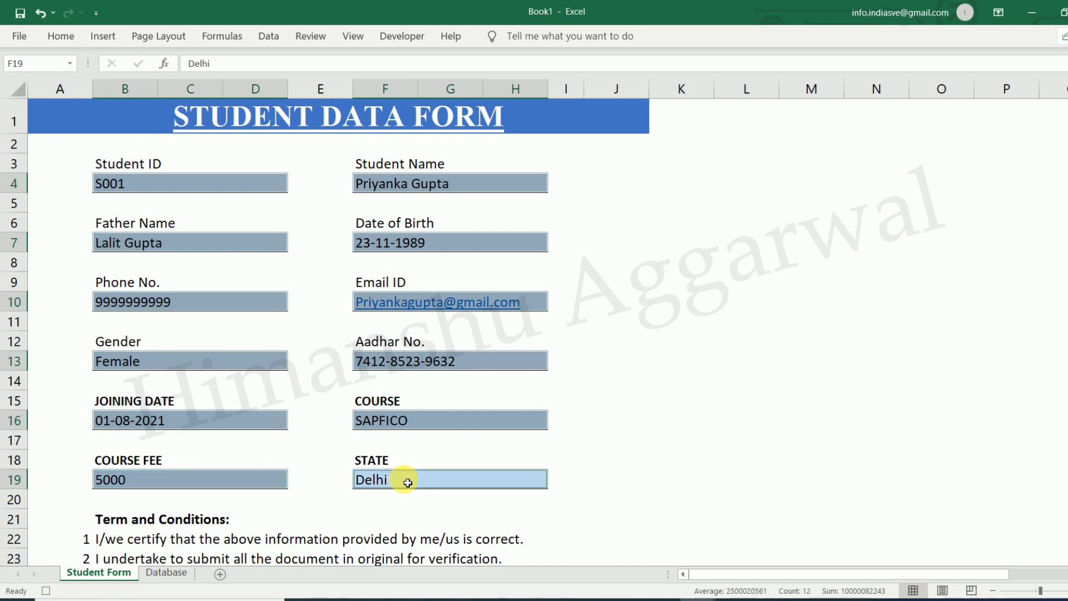
{"action": "key", "text": "Delete"}
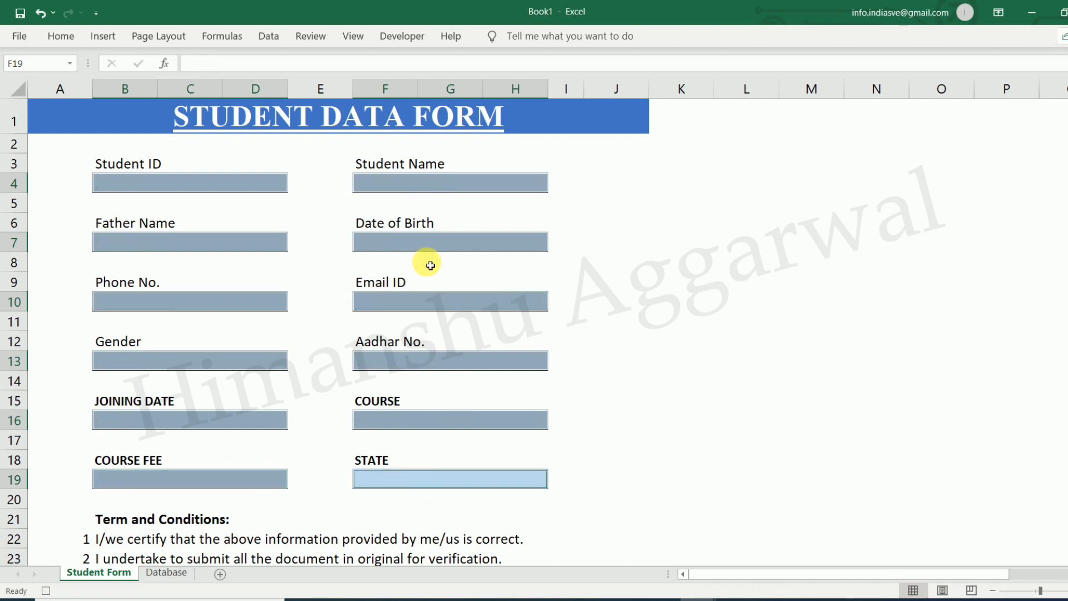
{"action": "left_click", "coordinate": [222, 187]}
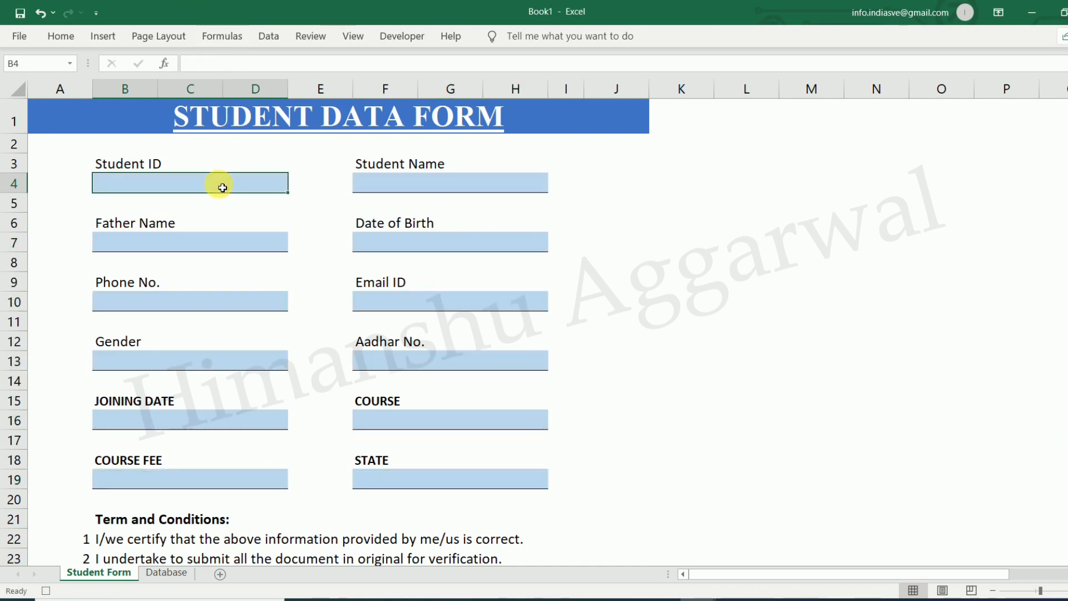
Stop the macro recording and check the Database sheet
{"action": "left_click", "coordinate": [359, 38]}
{"action": "left_click", "coordinate": [739, 91]}
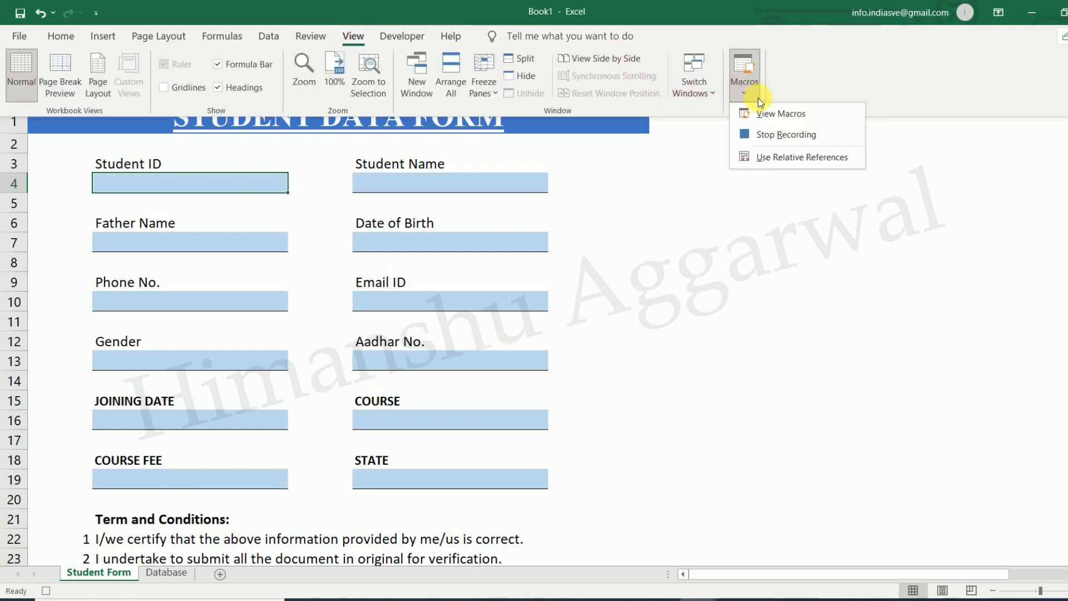
{"action": "left_click", "coordinate": [774, 136]}
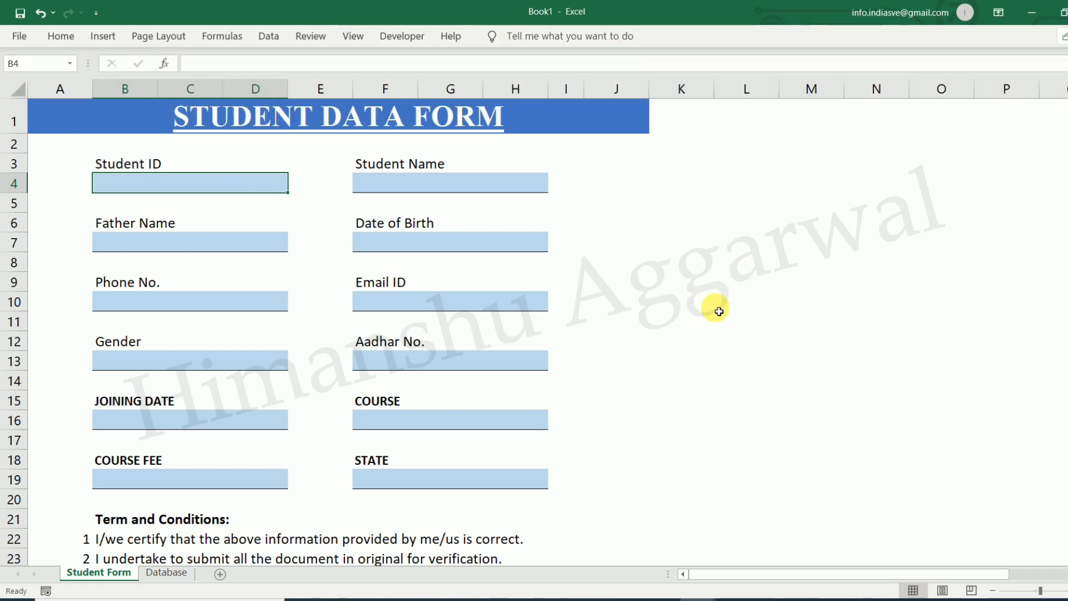
{"action": "scroll", "coordinate": [721, 309], "scroll_direction": "down", "scroll_amount": 3}
{"action": "scroll", "coordinate": [717, 306], "scroll_direction": "up", "scroll_amount": 3}
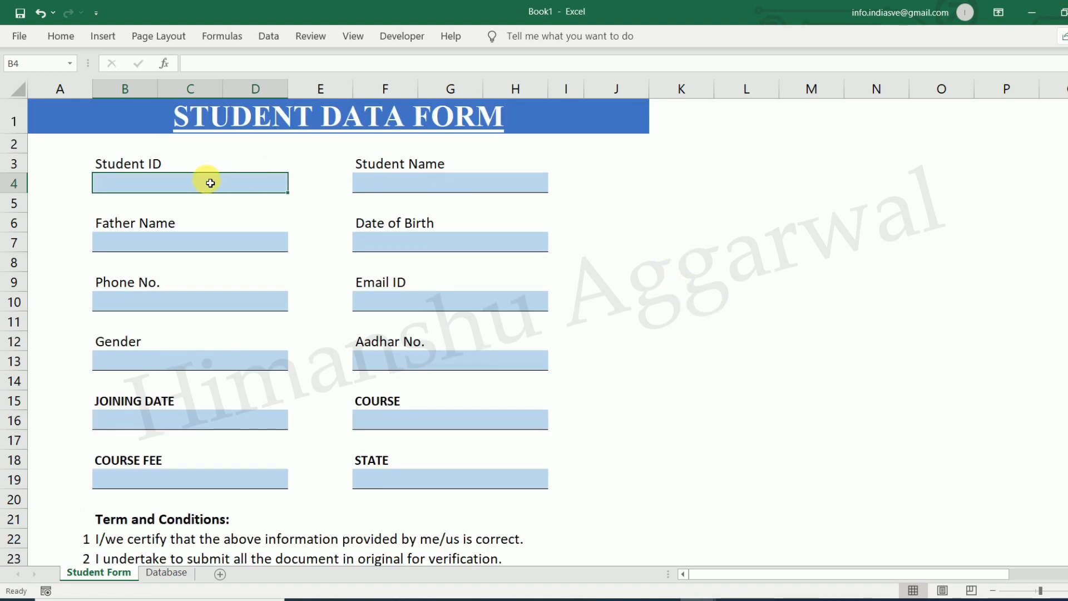
{"action": "left_click", "coordinate": [170, 574]}
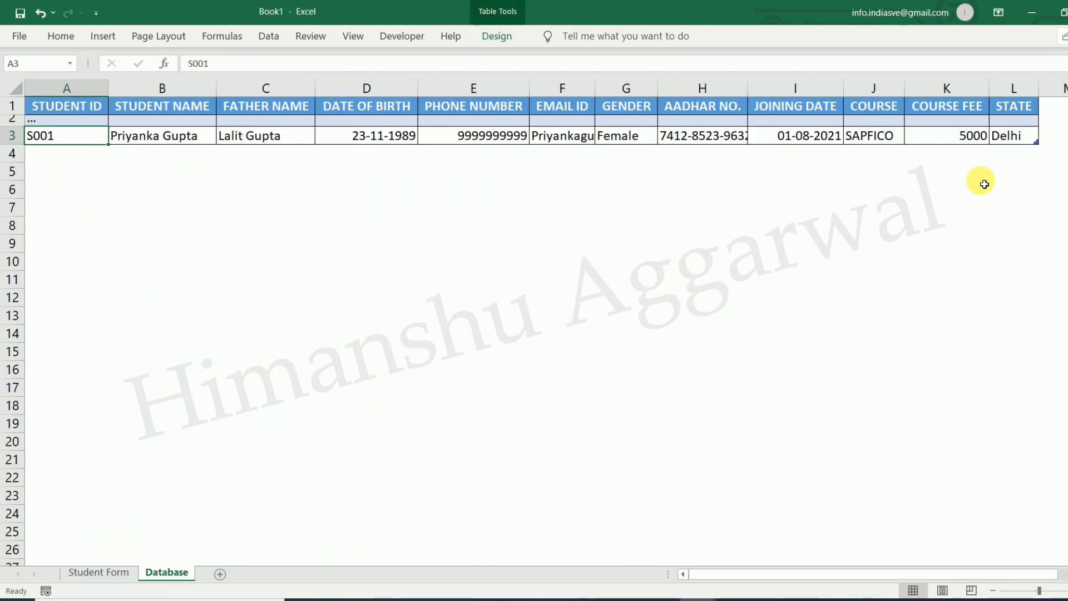
On the Student Form sheet, enter student ID S002, the student's name and the father's name
{"action": "left_click", "coordinate": [114, 573]}
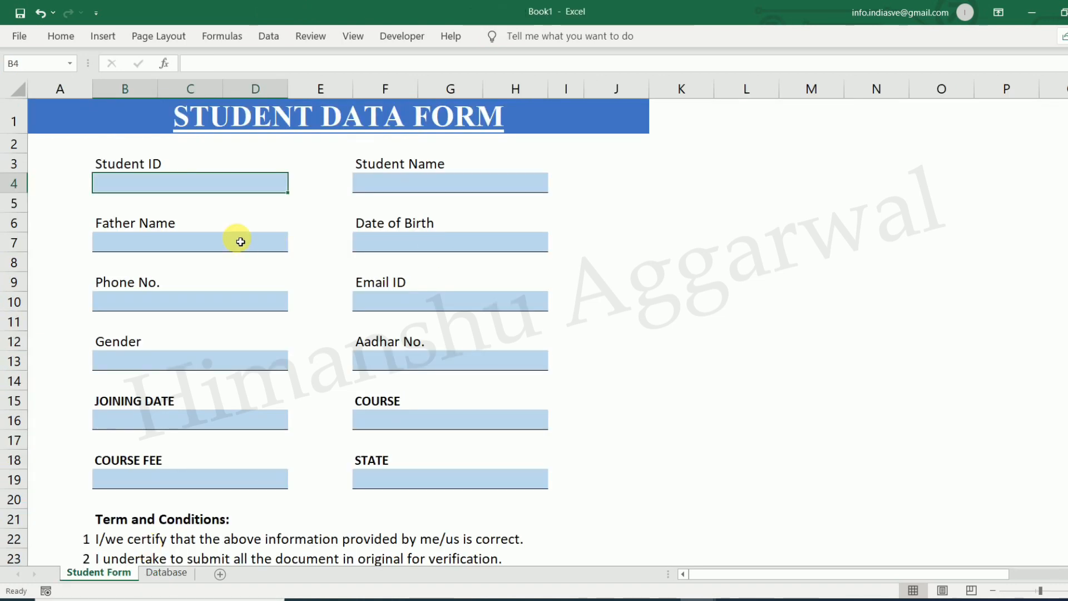
{"action": "type", "text": "S002"}
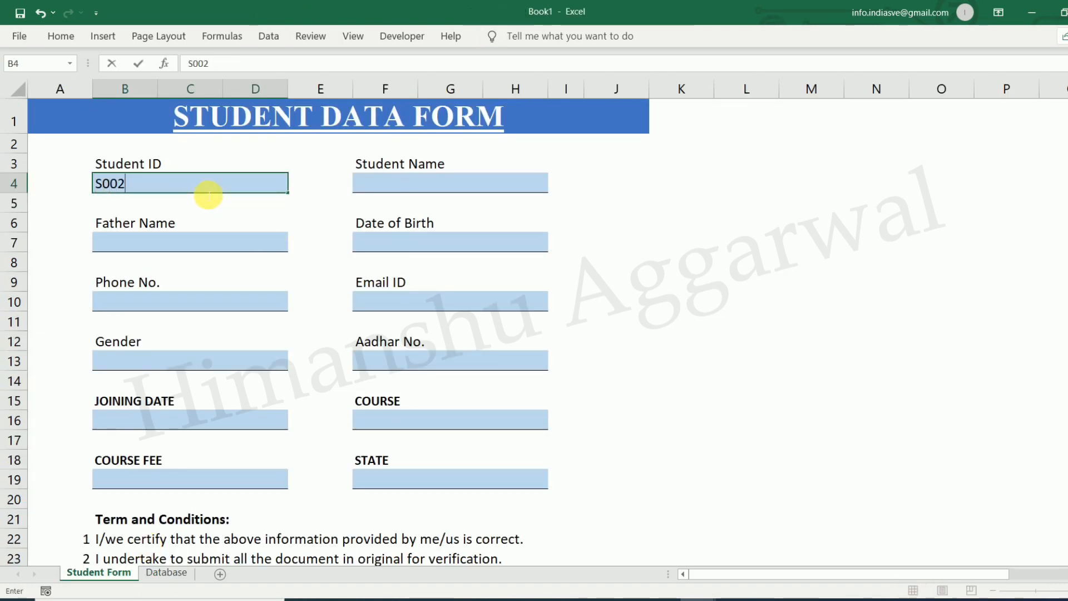
{"action": "left_click", "coordinate": [484, 193]}
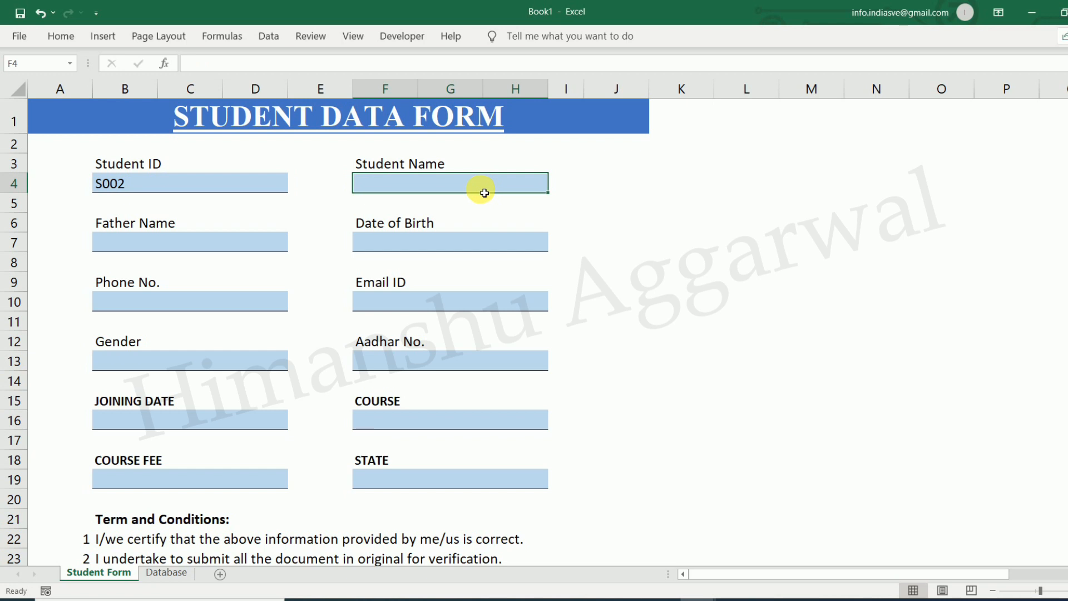
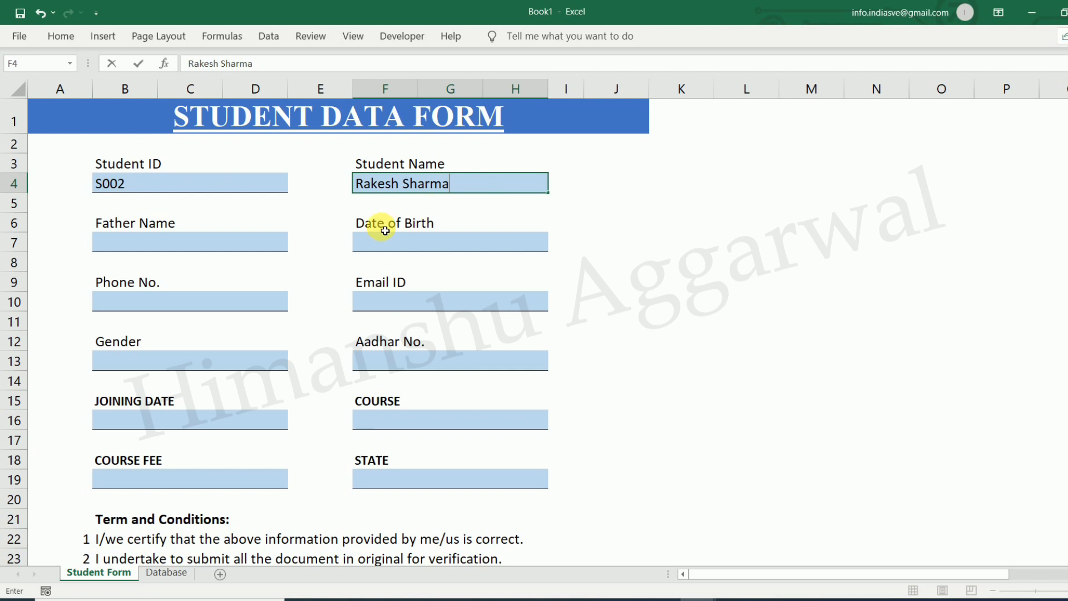
{"action": "left_click", "coordinate": [212, 248]}
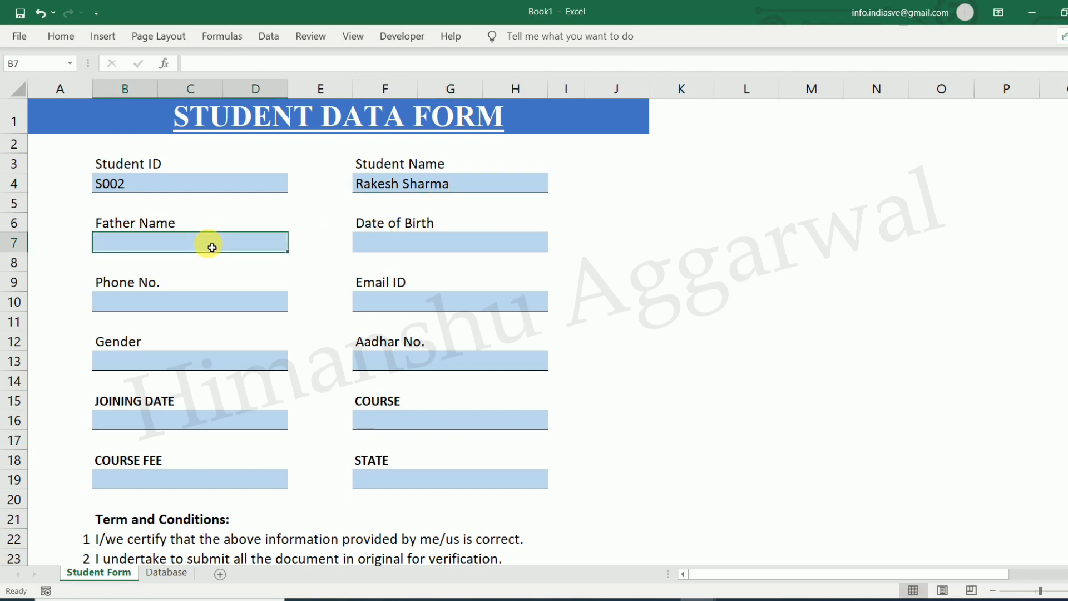
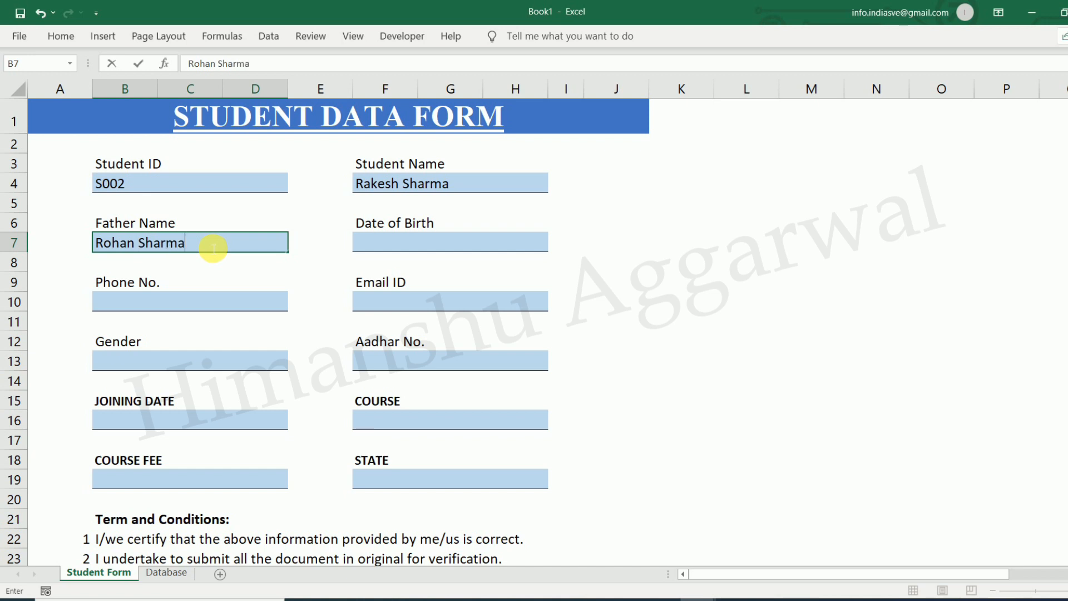
{"action": "left_click", "coordinate": [437, 241]}
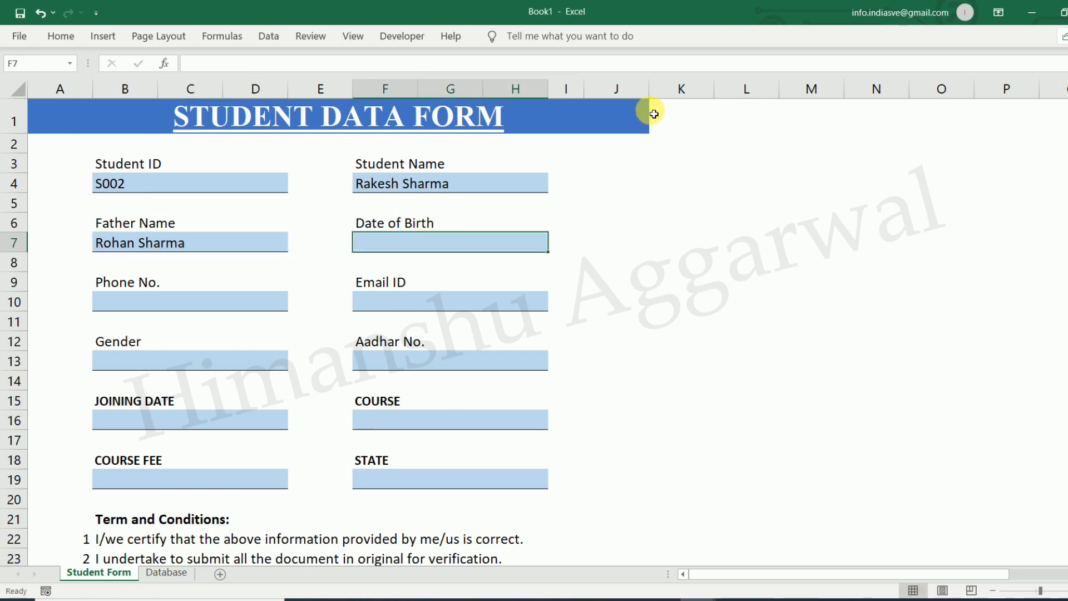
Fill in the date of birth, phone number and email ID fields
{"action": "type", "text": "25/5/1989"}
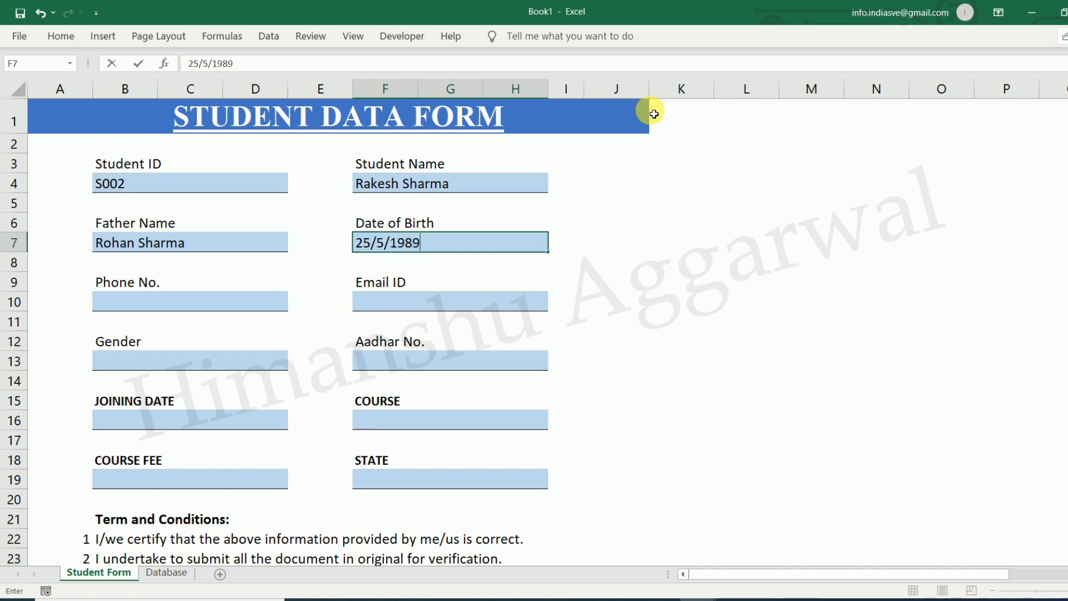
{"action": "key", "text": "Return"}
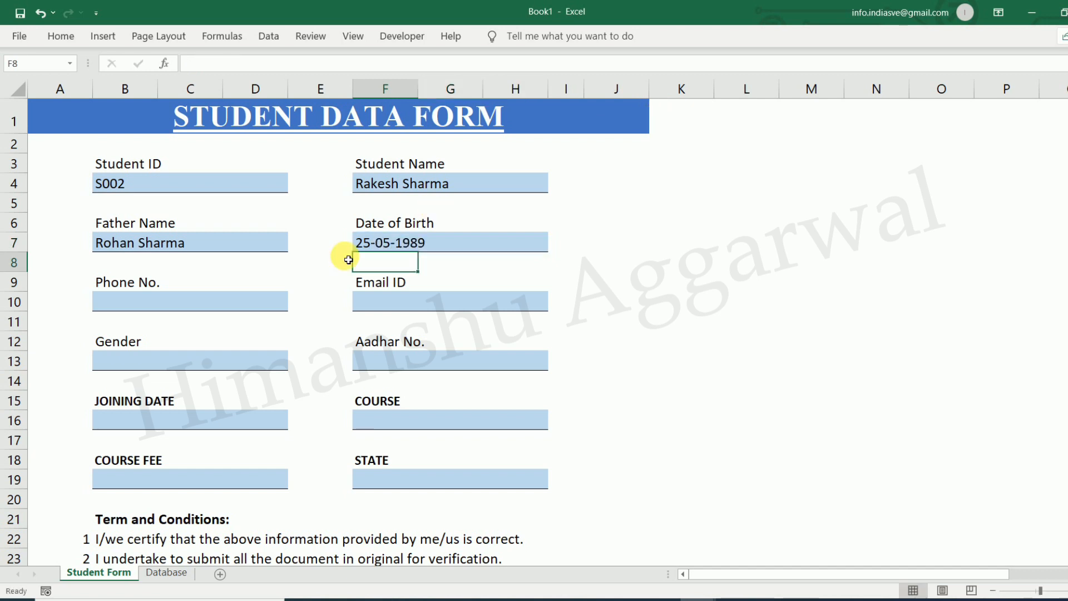
{"action": "left_click", "coordinate": [217, 306]}
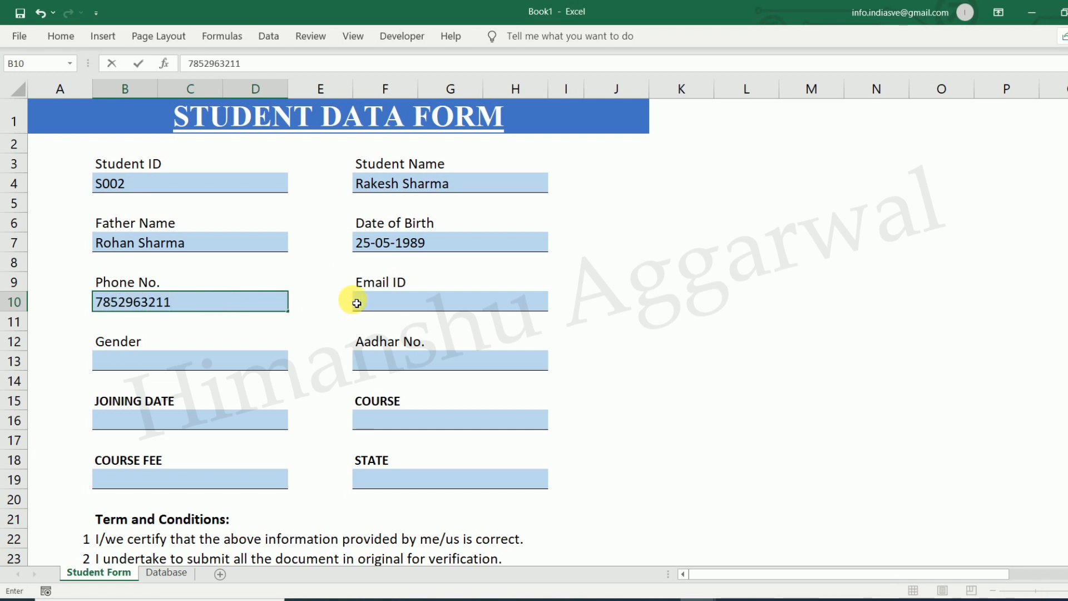
{"action": "left_click", "coordinate": [398, 302]}
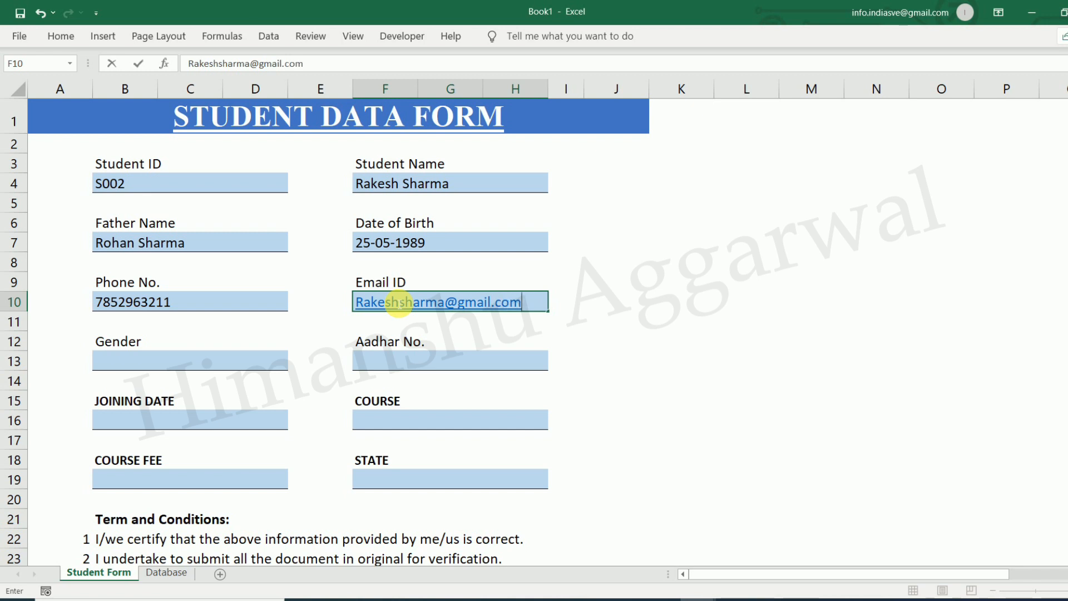
{"action": "left_click", "coordinate": [191, 358]}
Choose Male for Gender, enter the Aadhar number, and set joining date 05-08-2021
{"action": "left_click", "coordinate": [293, 363]}
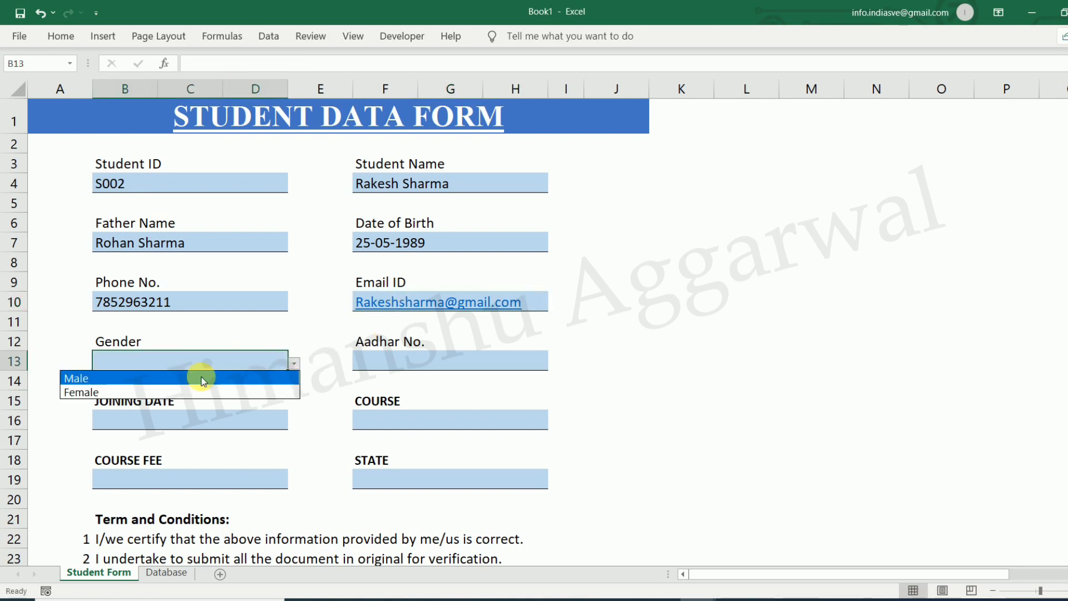
{"action": "left_click", "coordinate": [178, 378]}
{"action": "left_click", "coordinate": [386, 371]}
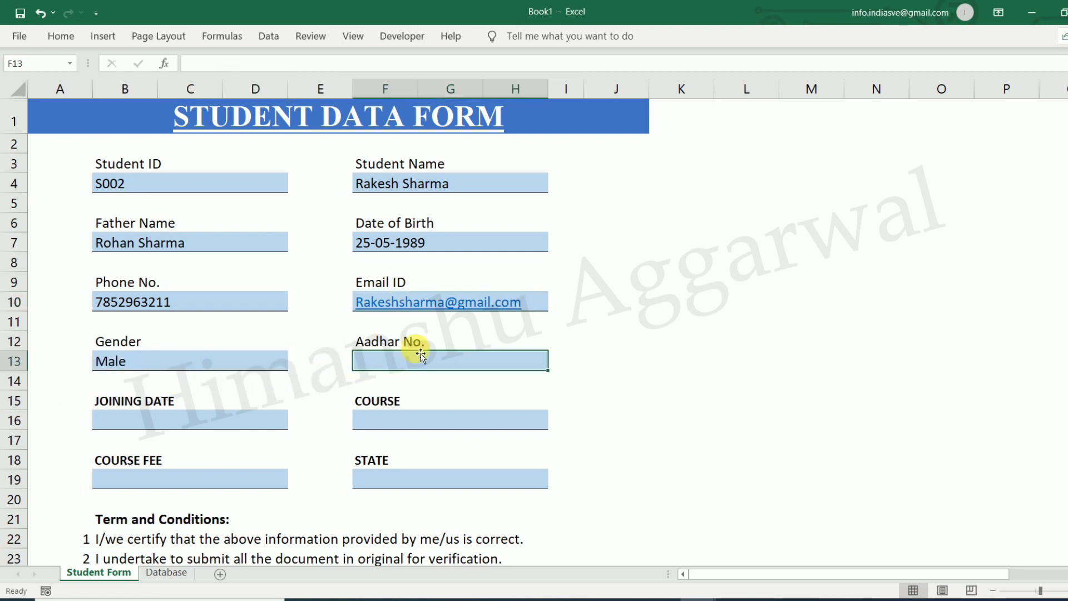
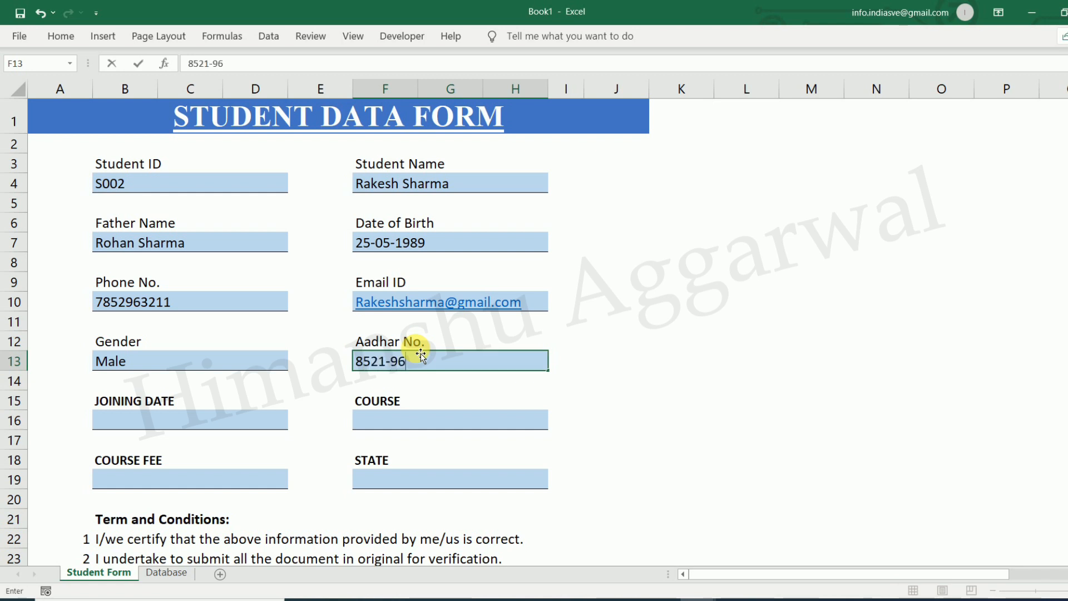
{"action": "left_click", "coordinate": [258, 422]}
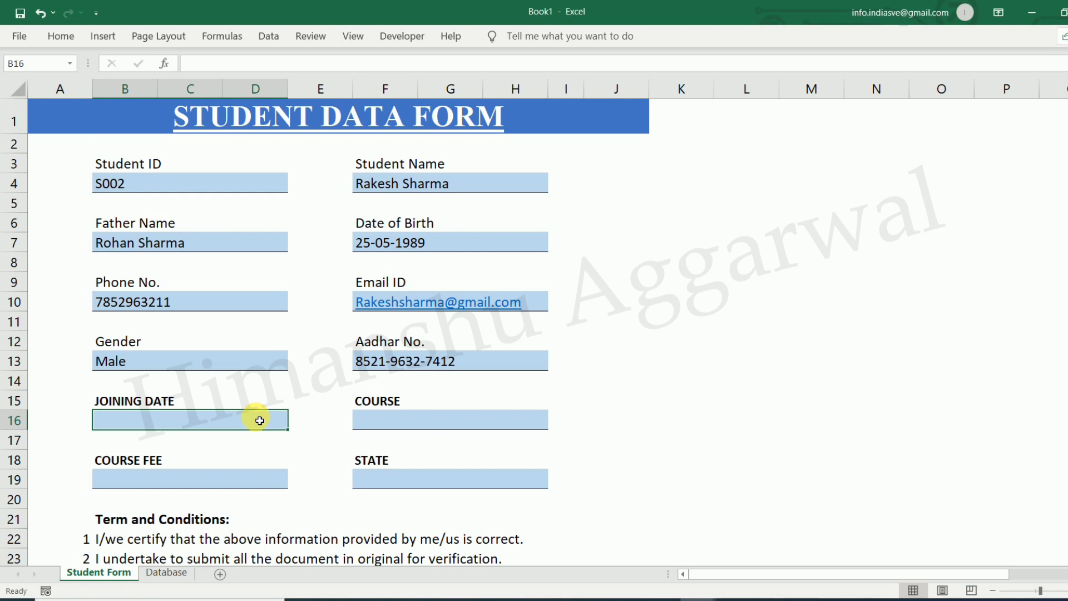
{"action": "type", "text": "5/8/2021"}
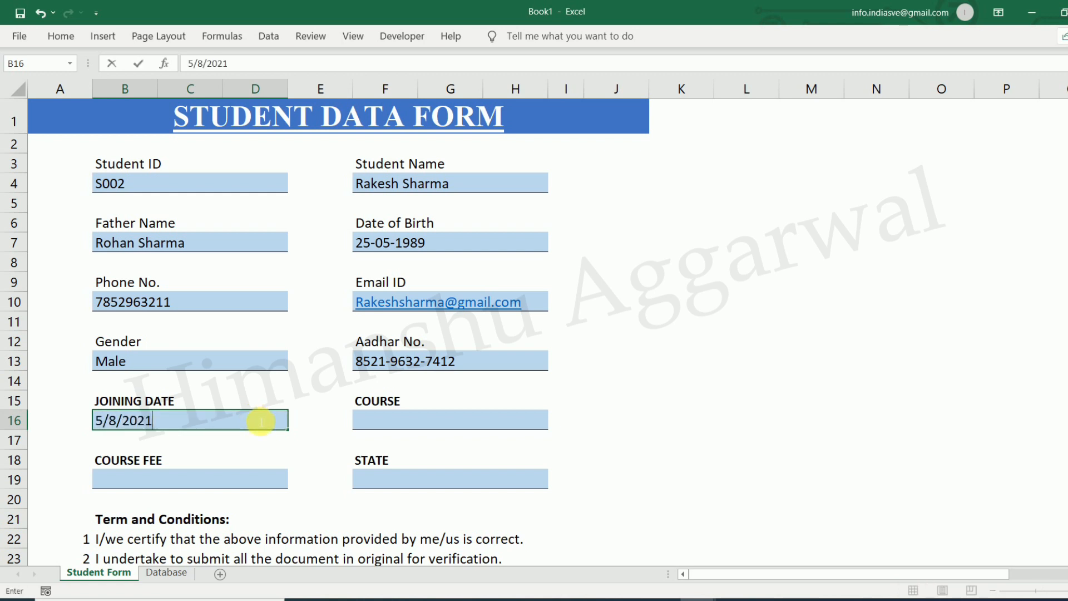
{"action": "key", "text": "Return"}
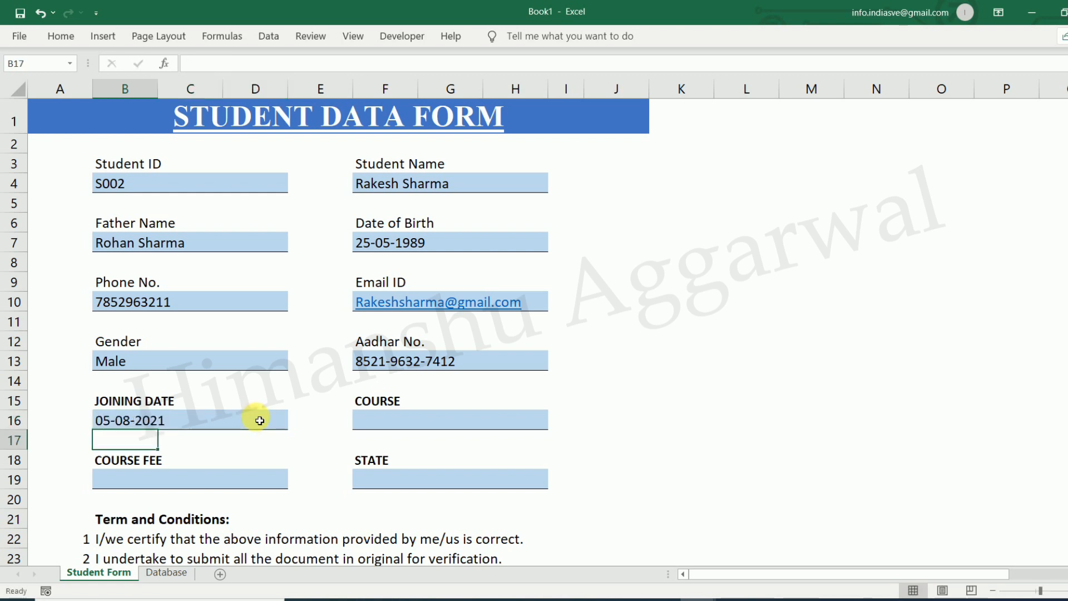
Pick TALLY as the course, then enter course fee 3000 and state Delhi
{"action": "left_click", "coordinate": [386, 420]}
{"action": "left_click", "coordinate": [553, 423]}
{"action": "left_click", "coordinate": [406, 450]}
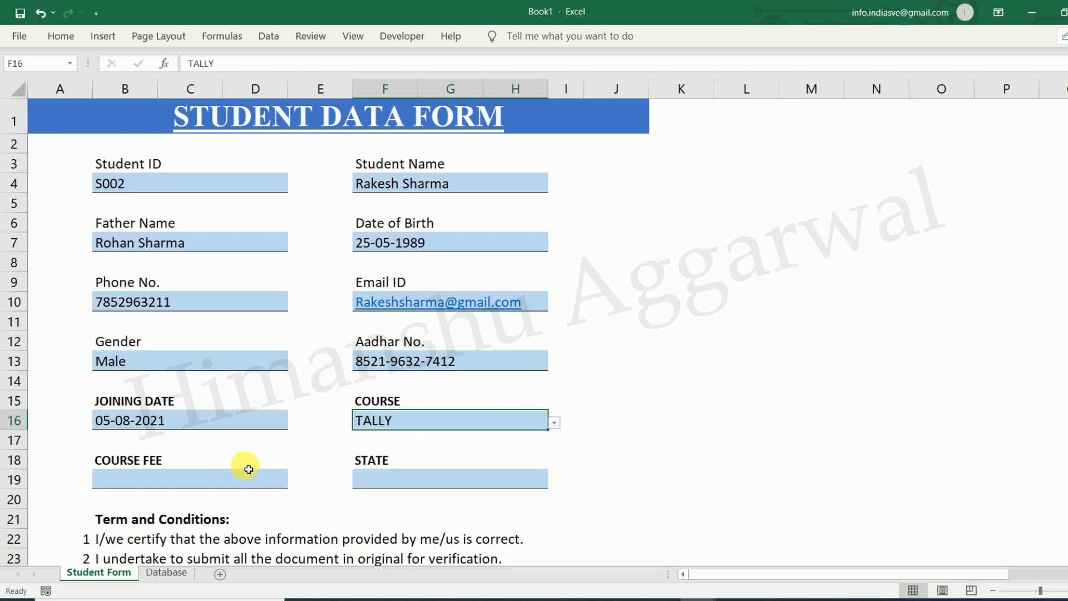
{"action": "left_click", "coordinate": [214, 481]}
{"action": "type", "text": "3000"}
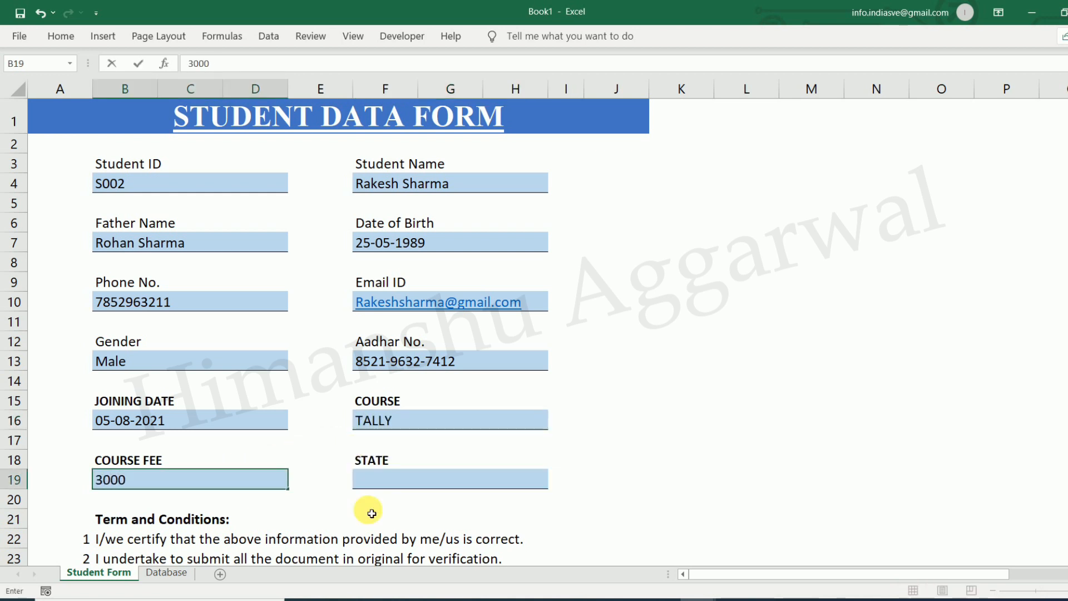
{"action": "left_click", "coordinate": [406, 484]}
{"action": "type", "text": "Delh"}
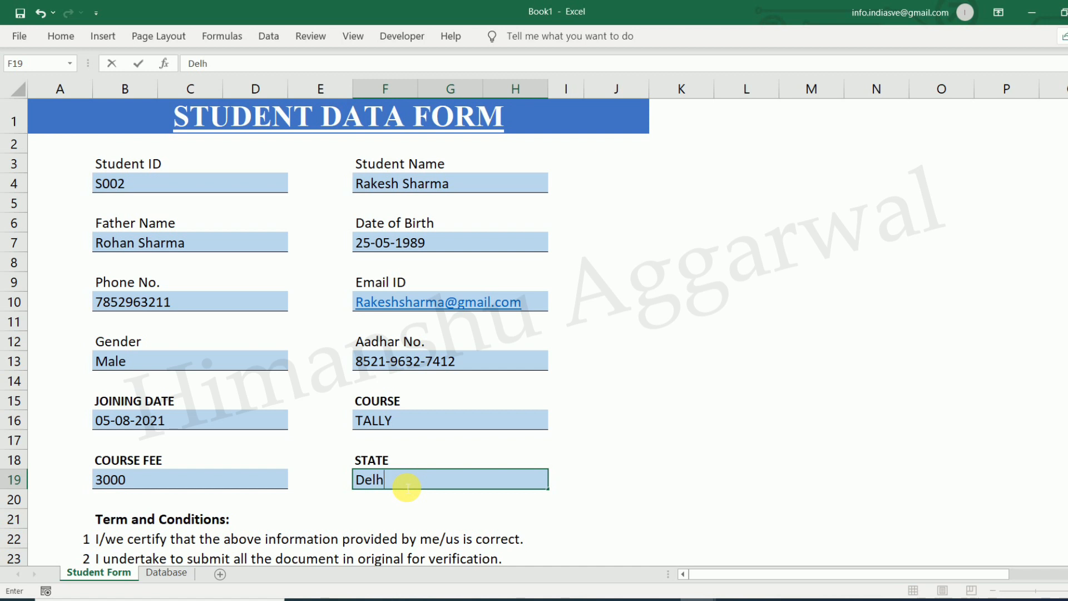
{"action": "left_click", "coordinate": [787, 320]}
{"action": "scroll", "coordinate": [667, 359], "scroll_direction": "down", "scroll_amount": 2}
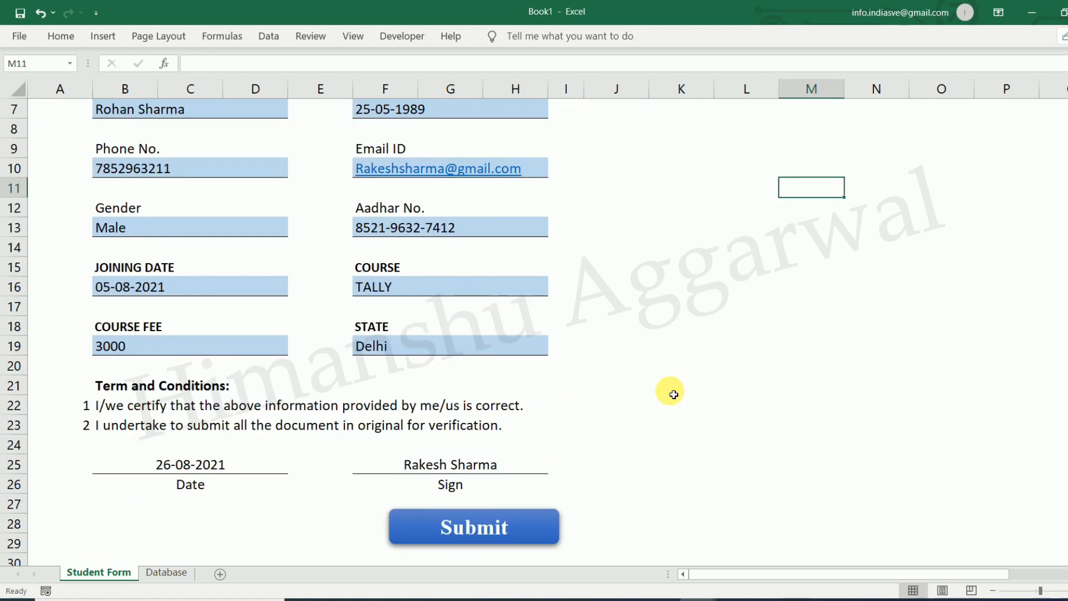
Assign the SaveForm macro to the Submit shape through Assign Macro
{"action": "right_click", "coordinate": [519, 529]}
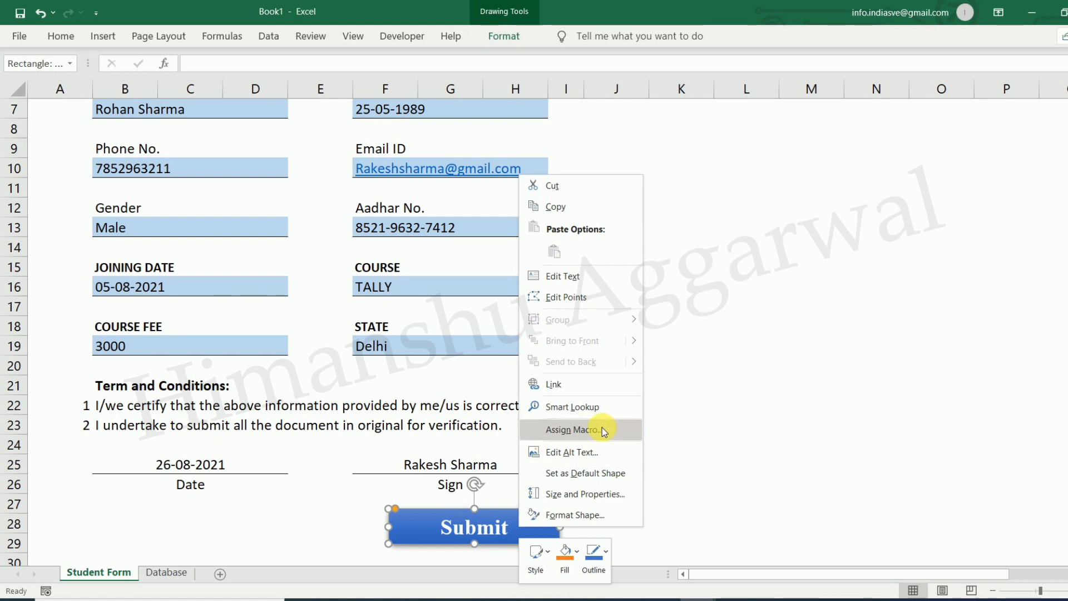
{"action": "left_click", "coordinate": [572, 431]}
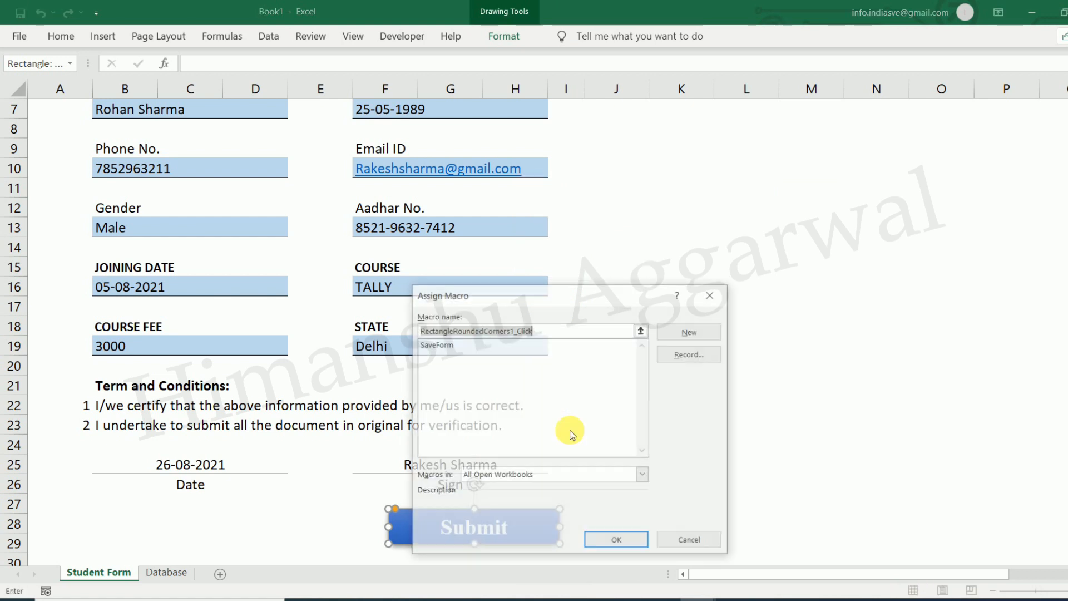
{"action": "left_click", "coordinate": [448, 346]}
{"action": "left_click", "coordinate": [616, 541]}
{"action": "left_click", "coordinate": [829, 438]}
{"action": "scroll", "coordinate": [649, 248], "scroll_direction": "up", "scroll_amount": 2}
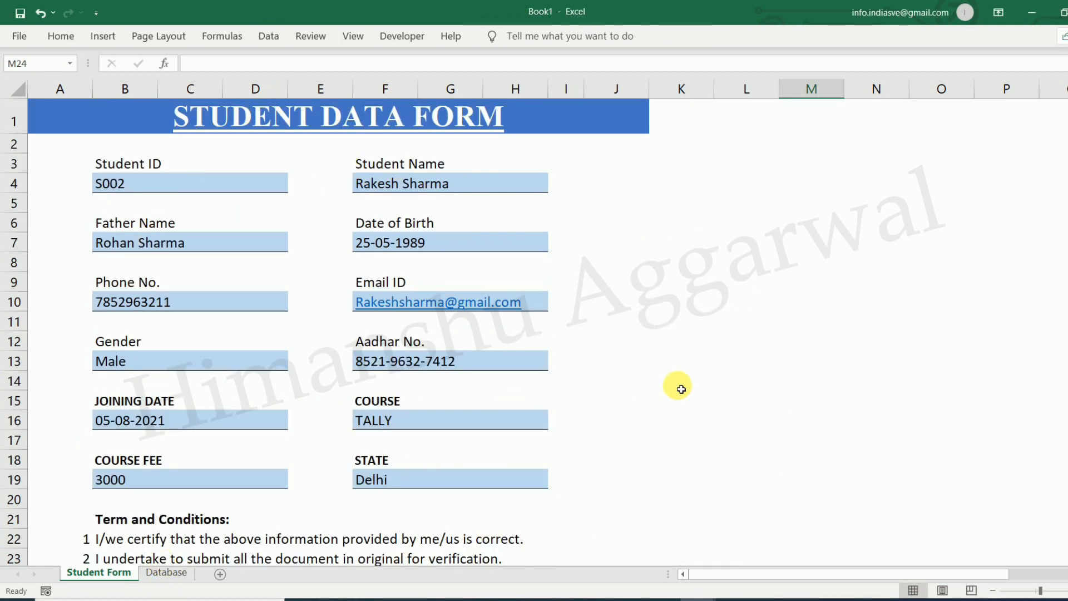
{"action": "scroll", "coordinate": [590, 462], "scroll_direction": "down", "scroll_amount": 2}
Submit the form, confirm the new S002 row on the Database sheet, and return to Student Form
{"action": "left_click", "coordinate": [490, 528]}
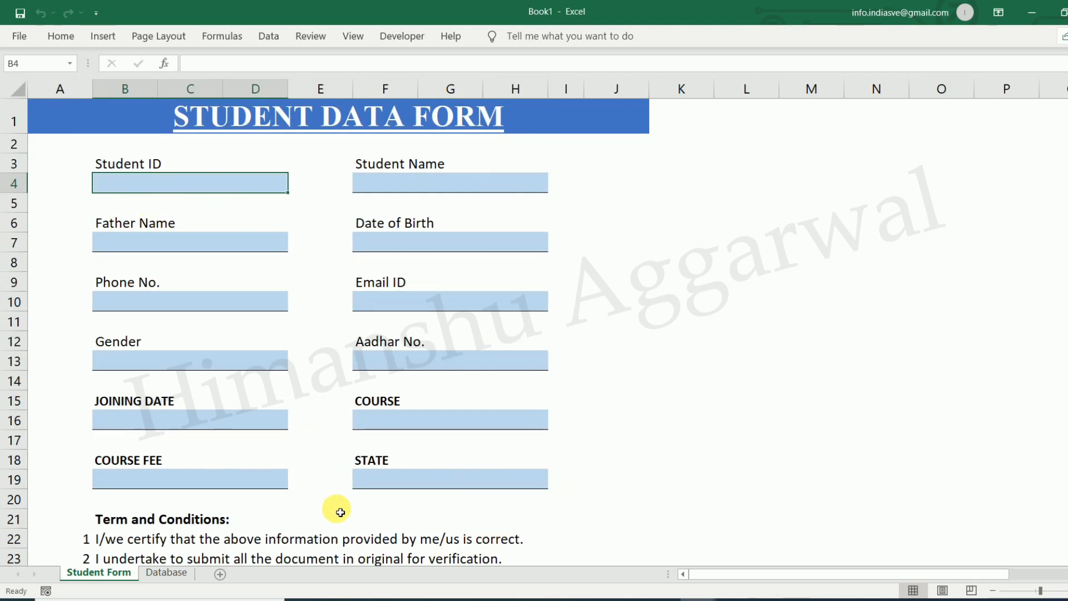
{"action": "scroll", "coordinate": [117, 429], "scroll_direction": "down", "scroll_amount": 2}
{"action": "scroll", "coordinate": [659, 345], "scroll_direction": "up", "scroll_amount": 2}
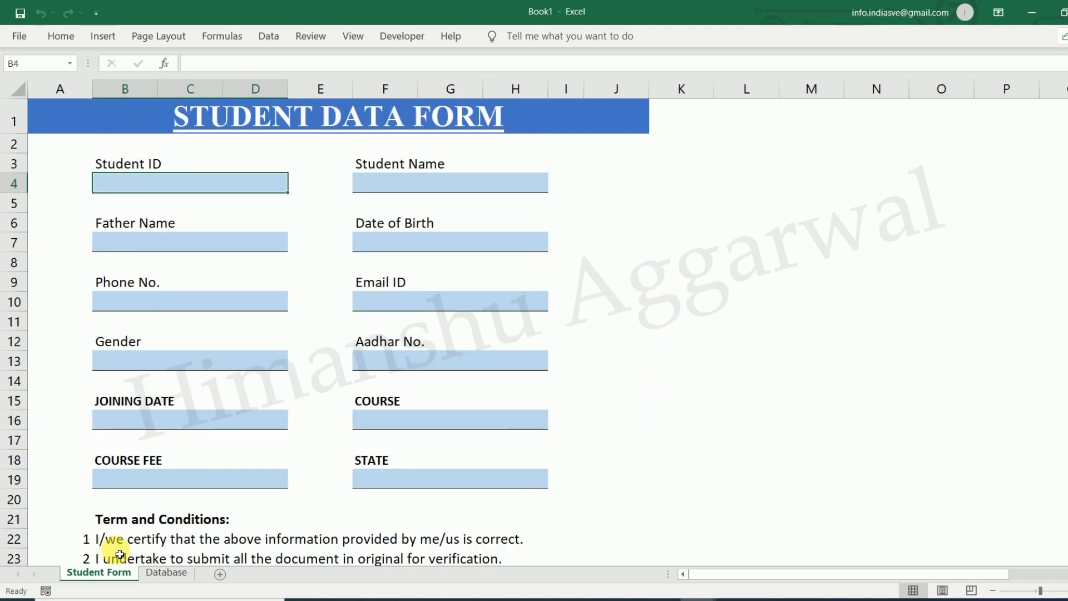
{"action": "left_click", "coordinate": [161, 573]}
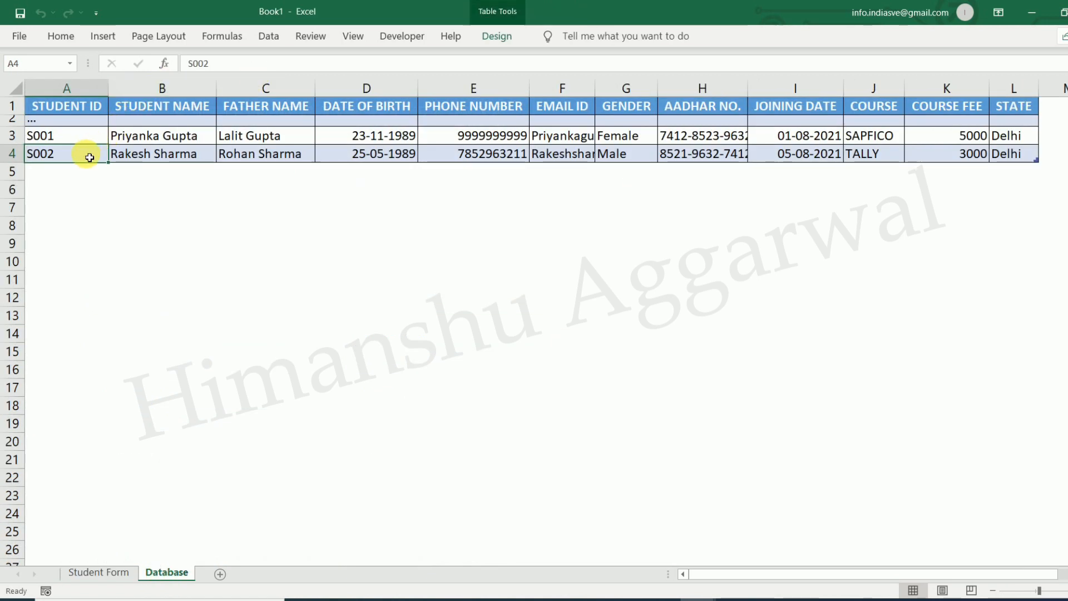
{"action": "left_click", "coordinate": [1004, 154]}
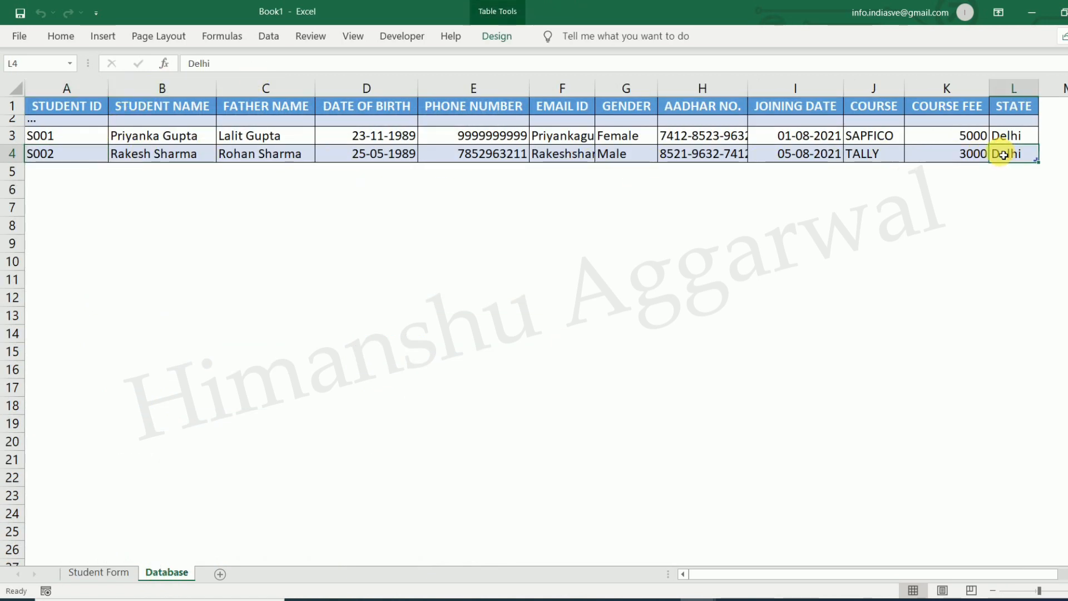
{"action": "left_click", "coordinate": [120, 575]}
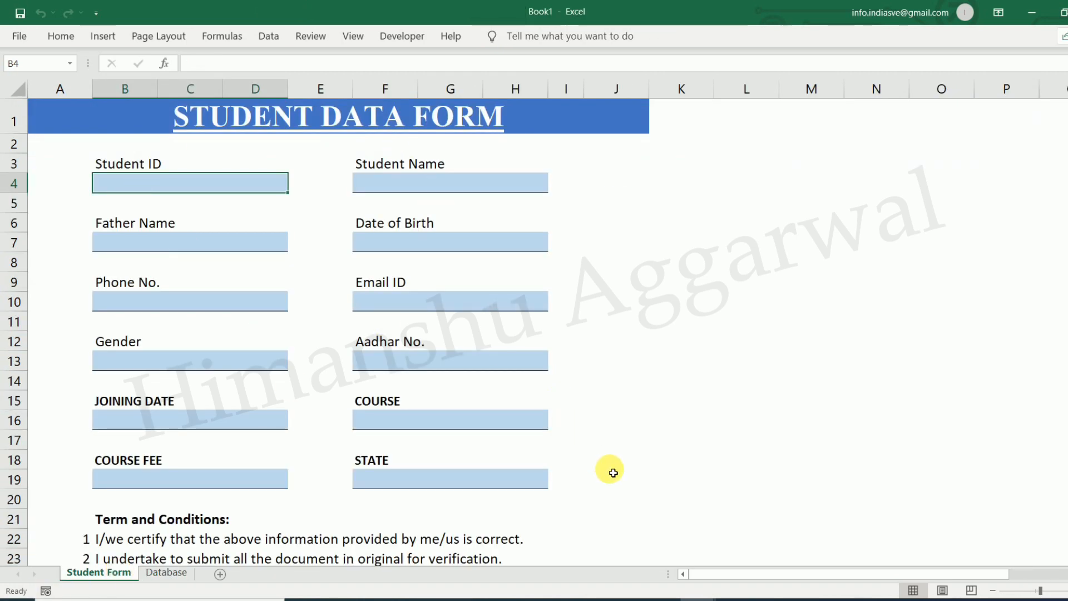
{"action": "left_click", "coordinate": [161, 573]}
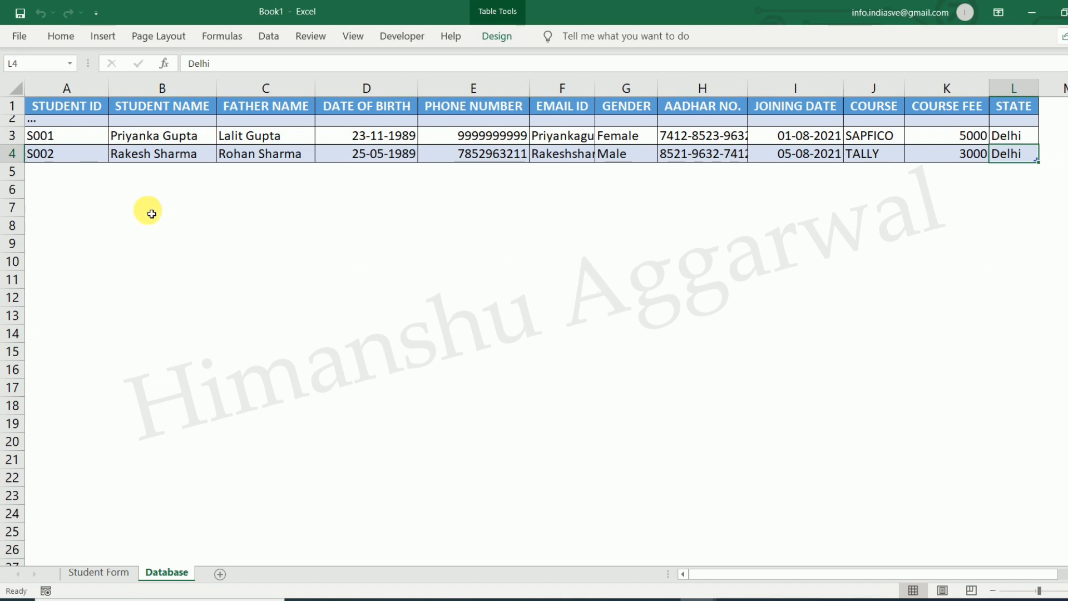
{"action": "left_click", "coordinate": [103, 573]}
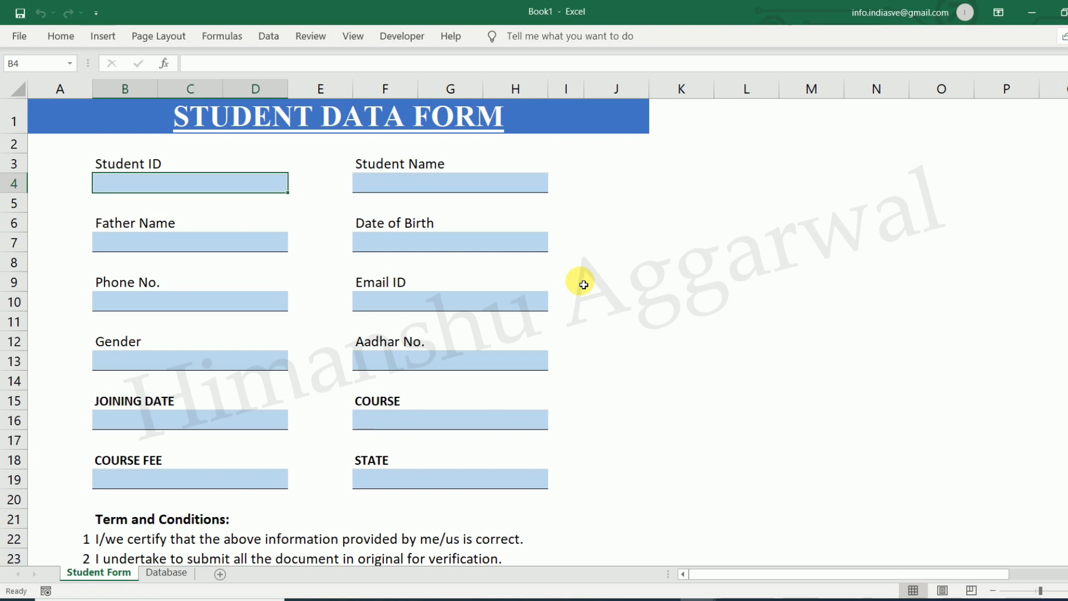
{"action": "scroll", "coordinate": [583, 284], "scroll_direction": "down", "scroll_amount": 2}
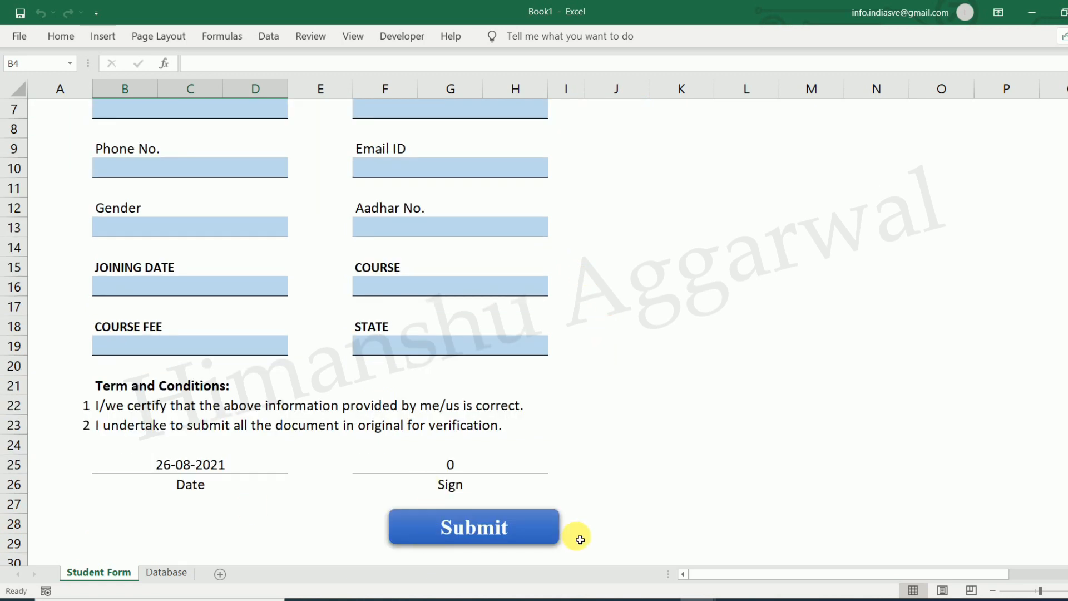
{"action": "scroll", "coordinate": [547, 524], "scroll_direction": "up", "scroll_amount": 2}
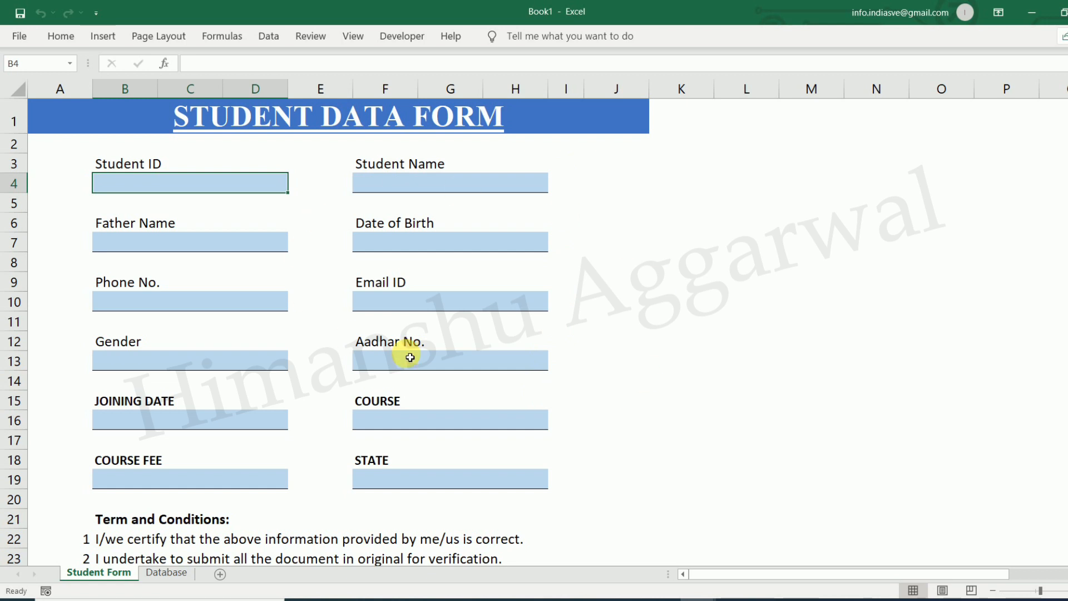
Switch to the DATA ENTRY workbook and select its heading and form title
{"action": "left_click", "coordinate": [705, 599]}
{"action": "left_click", "coordinate": [670, 566]}
{"action": "left_click", "coordinate": [675, 150]}
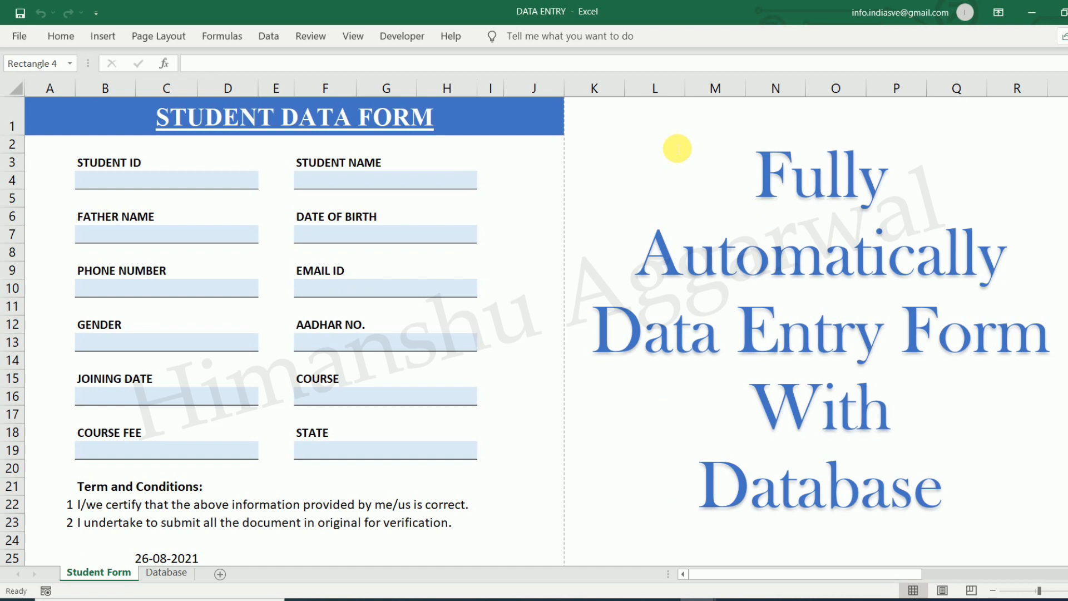
{"action": "left_click", "coordinate": [464, 128]}
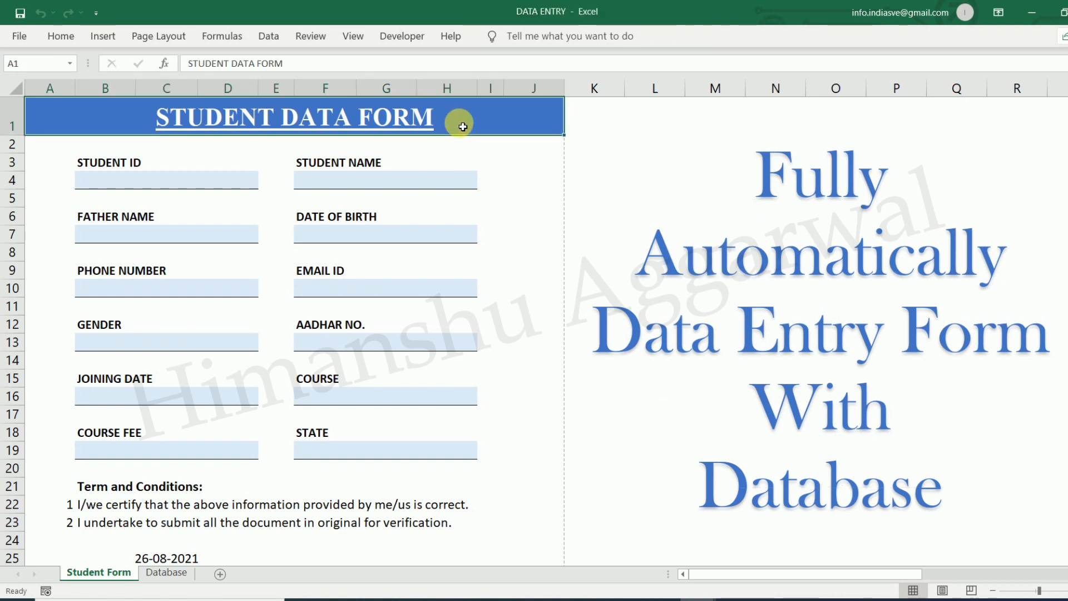